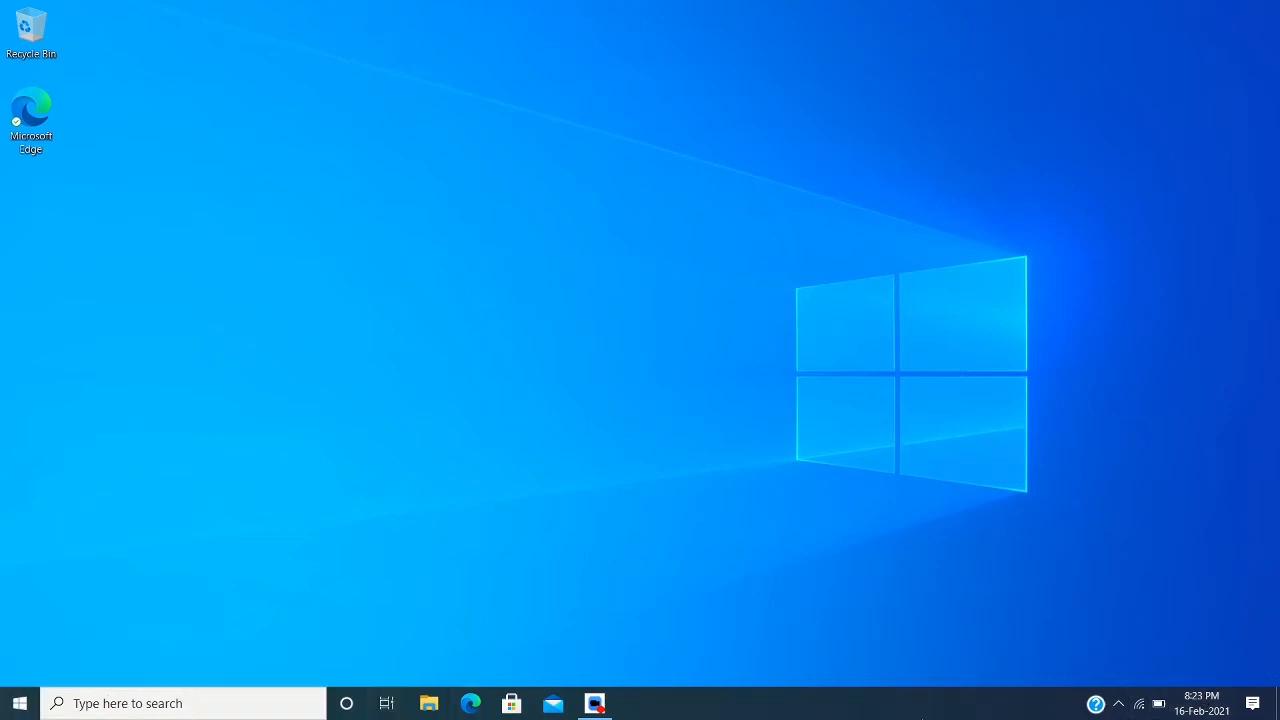
Hide the Task View and Cortana buttons from the taskbar.
right_click(886, 700)
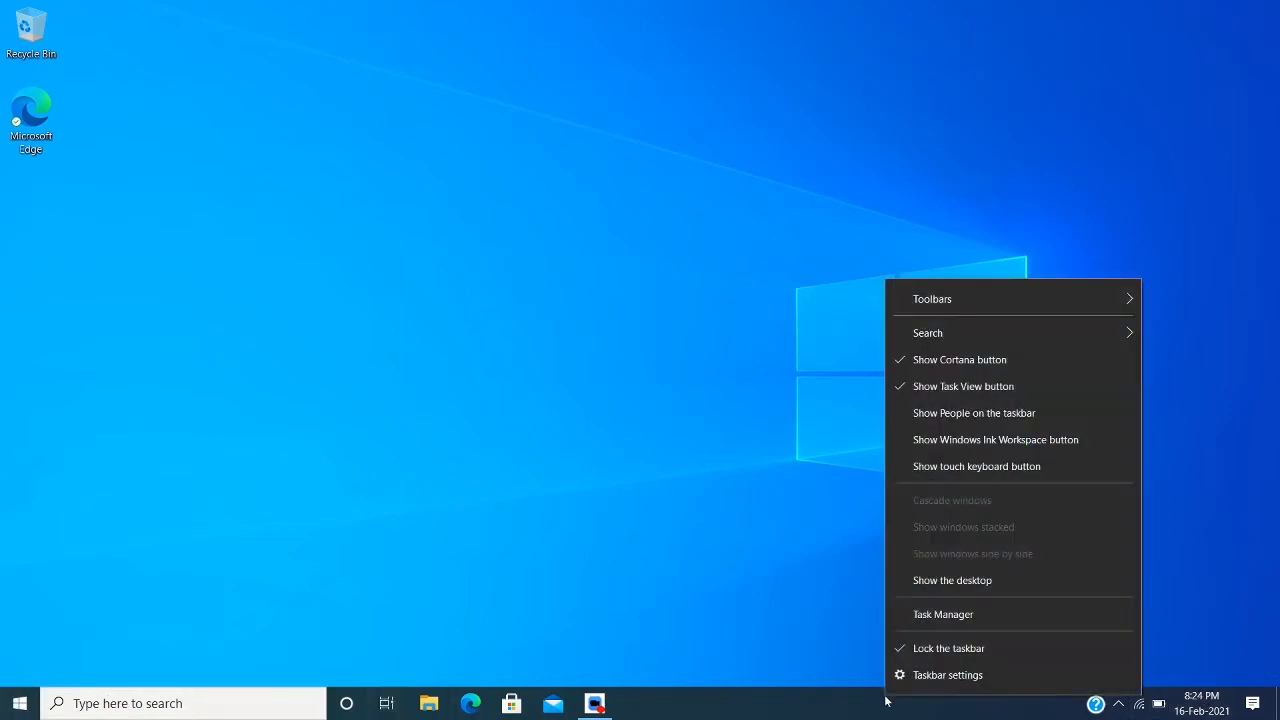
left_click(936, 386)
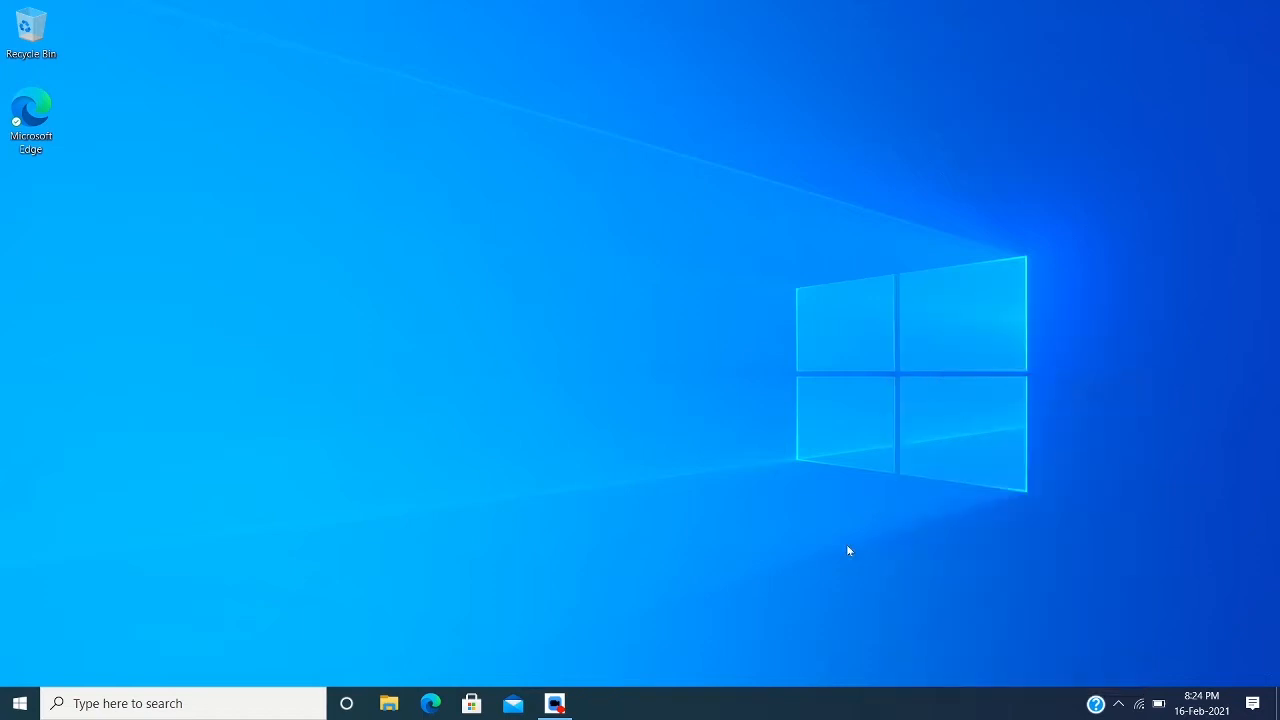
right_click(760, 708)
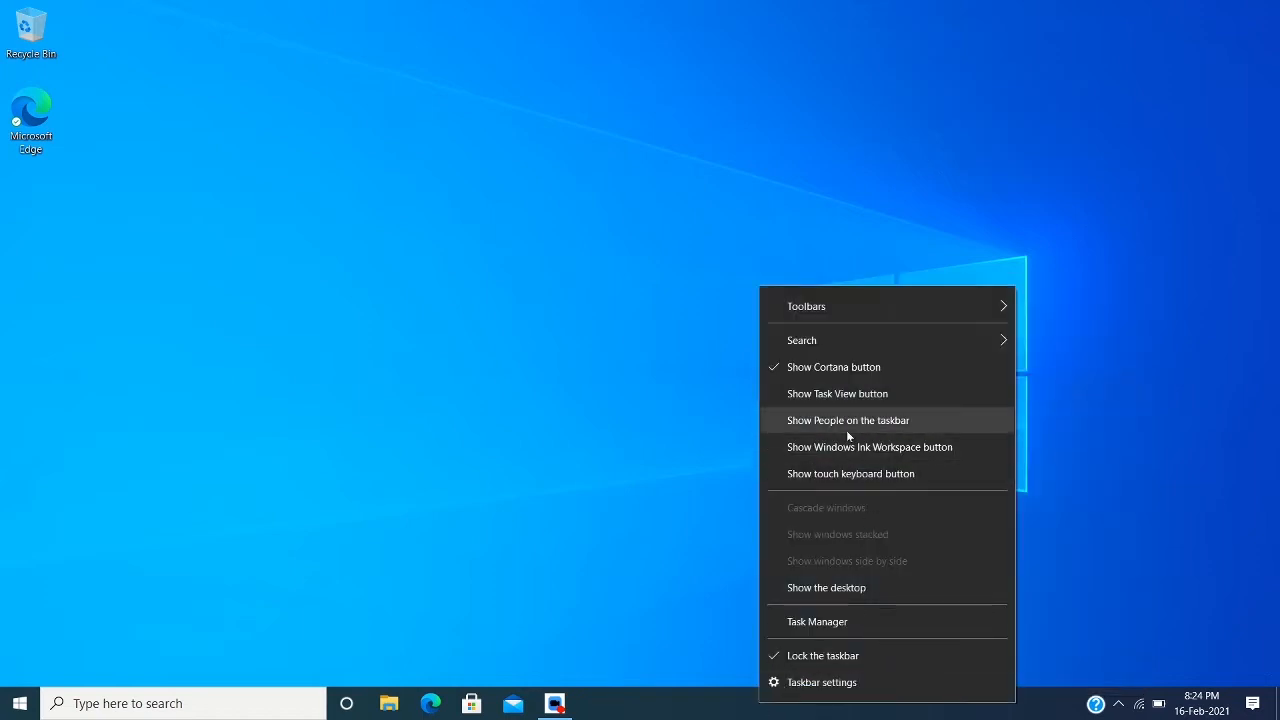
left_click(805, 380)
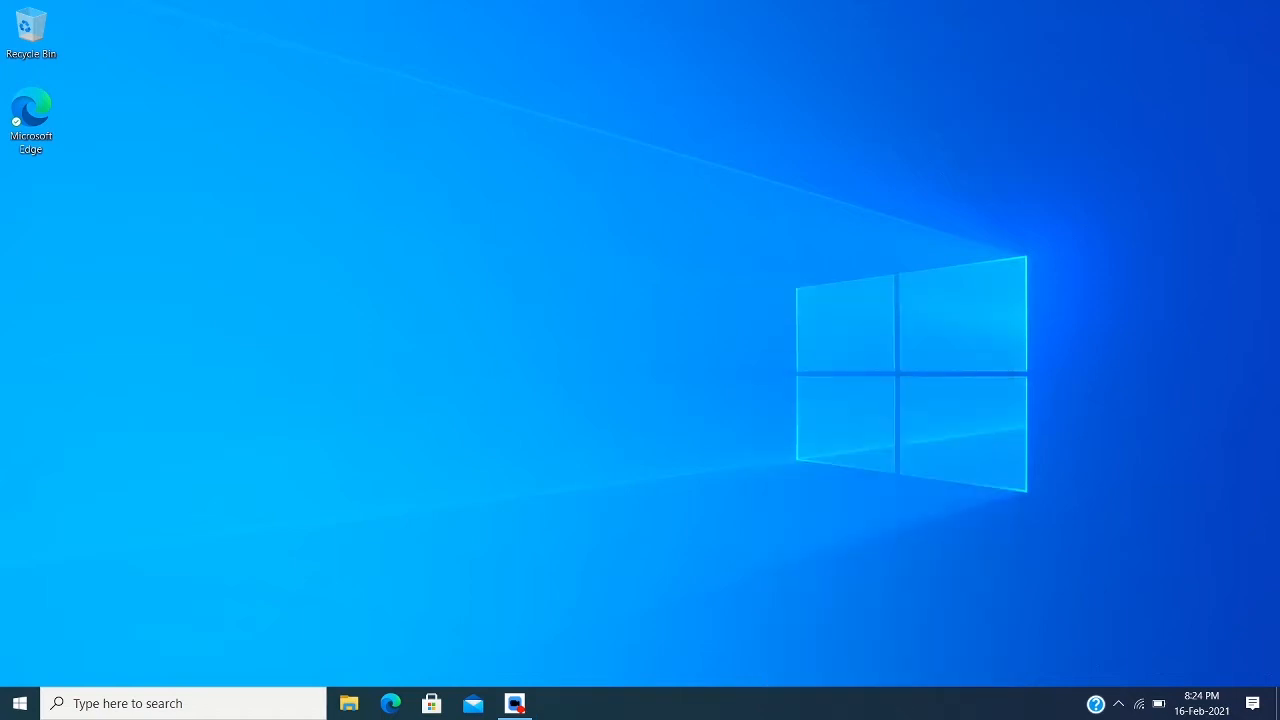
Set the taskbar search to show only as a search icon.
right_click(743, 709)
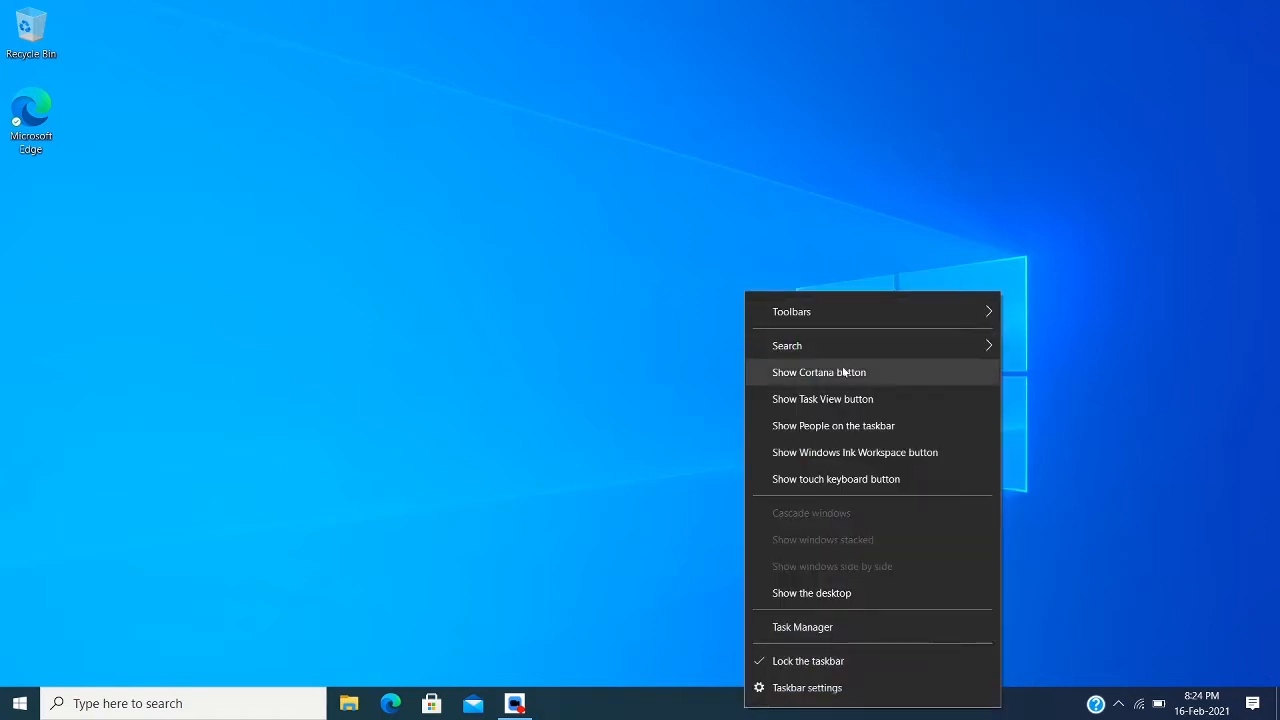
mouse_move(986, 345)
left_click(1030, 374)
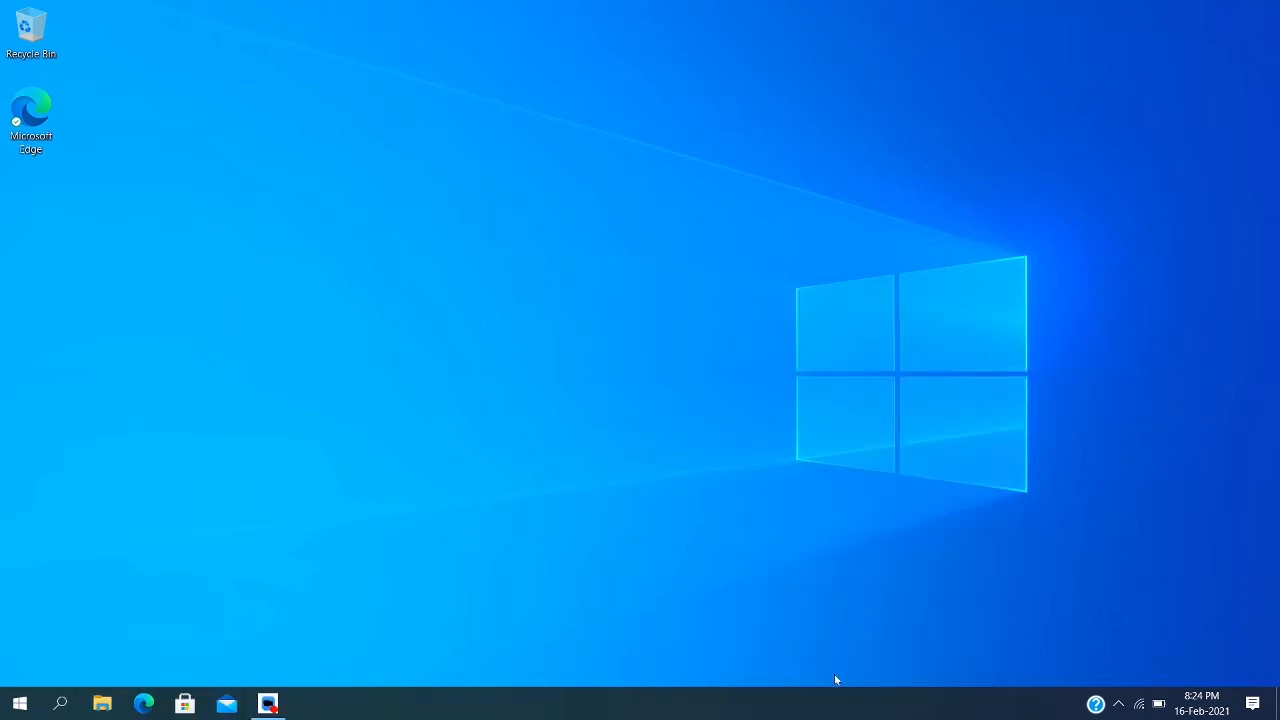
Try searching directly from Start with the sample text "gmzdj", and close the search.
right_click(762, 714)
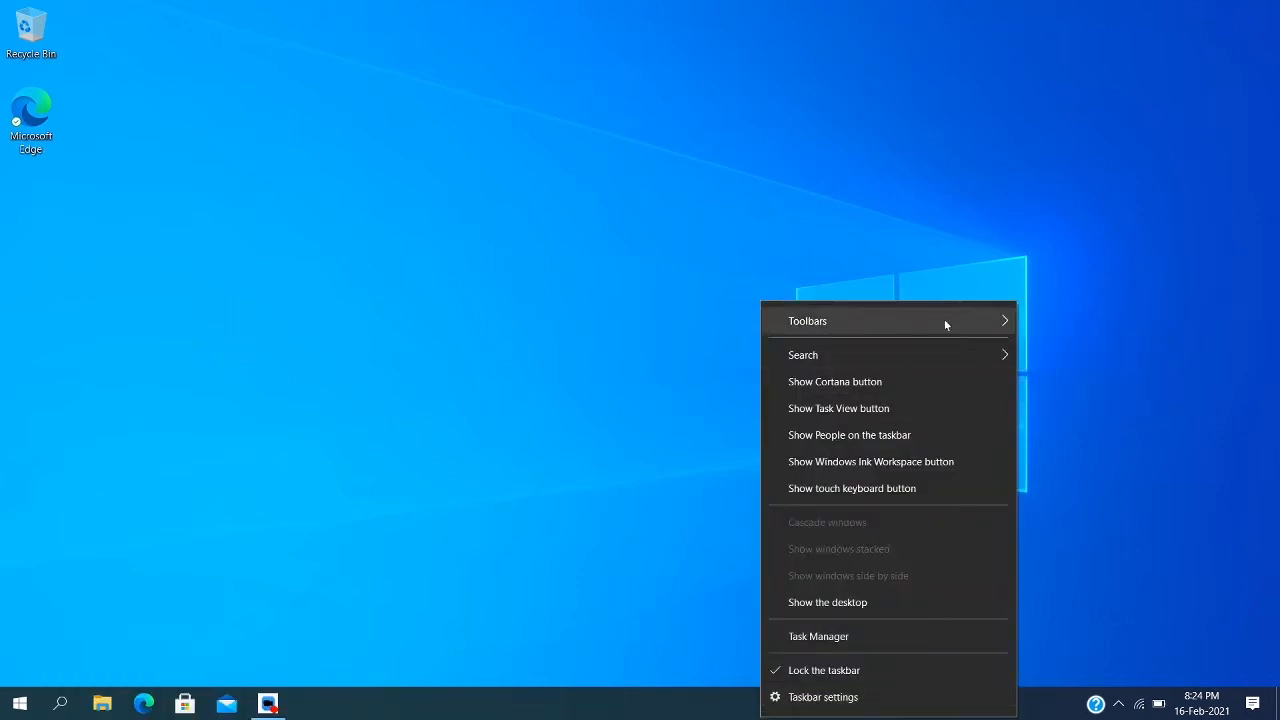
mouse_move(924, 347)
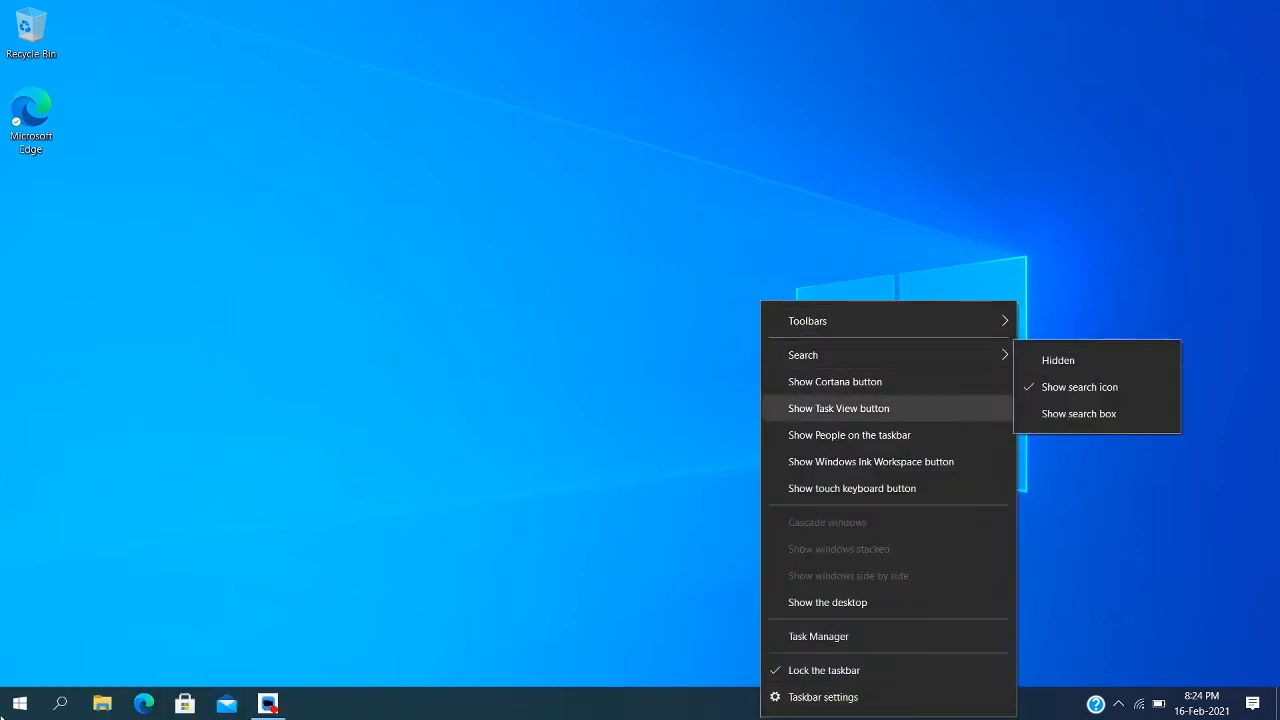
left_click(3, 716)
type("g")
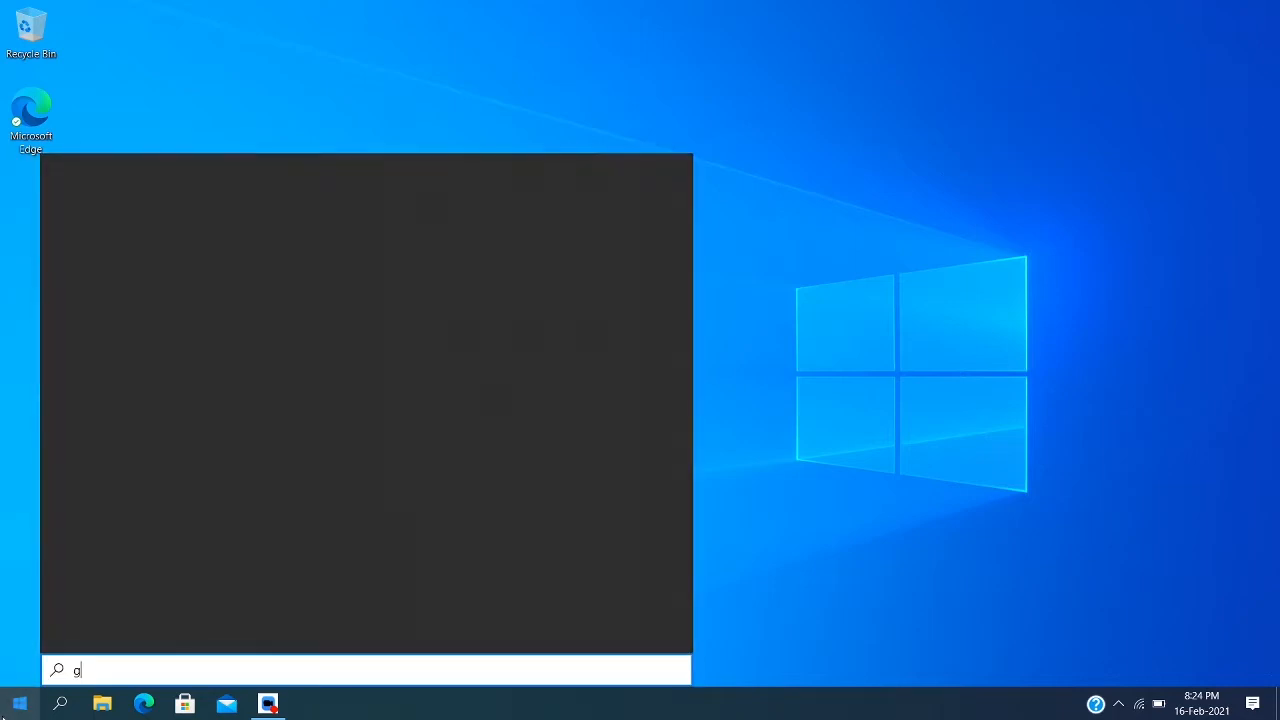
type("mzdj")
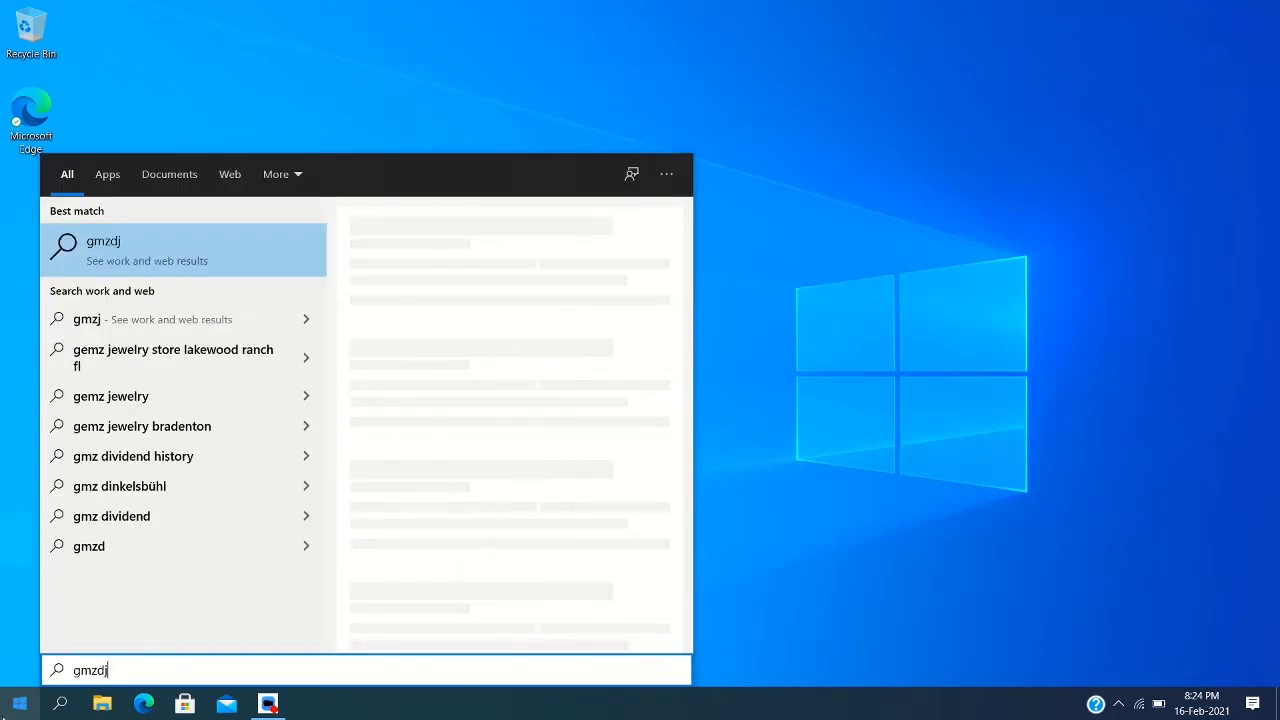
key("BackSpace")
left_click(3, 716)
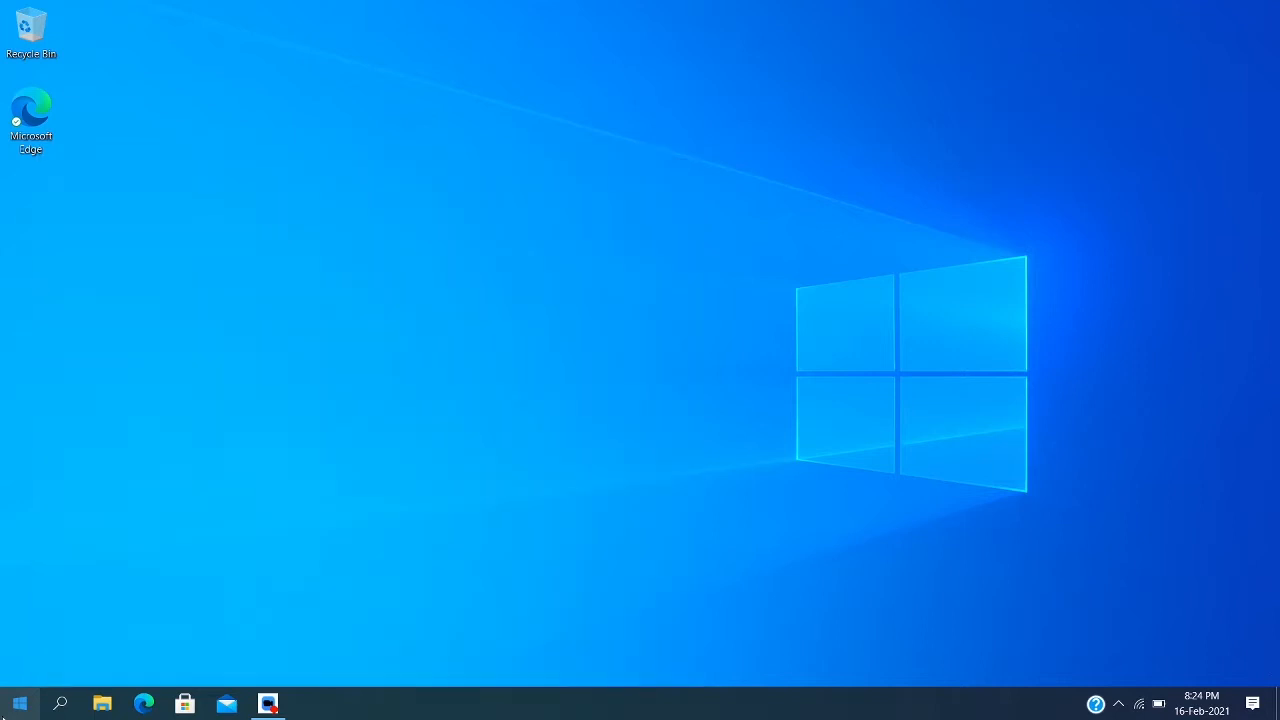
left_click(3, 716)
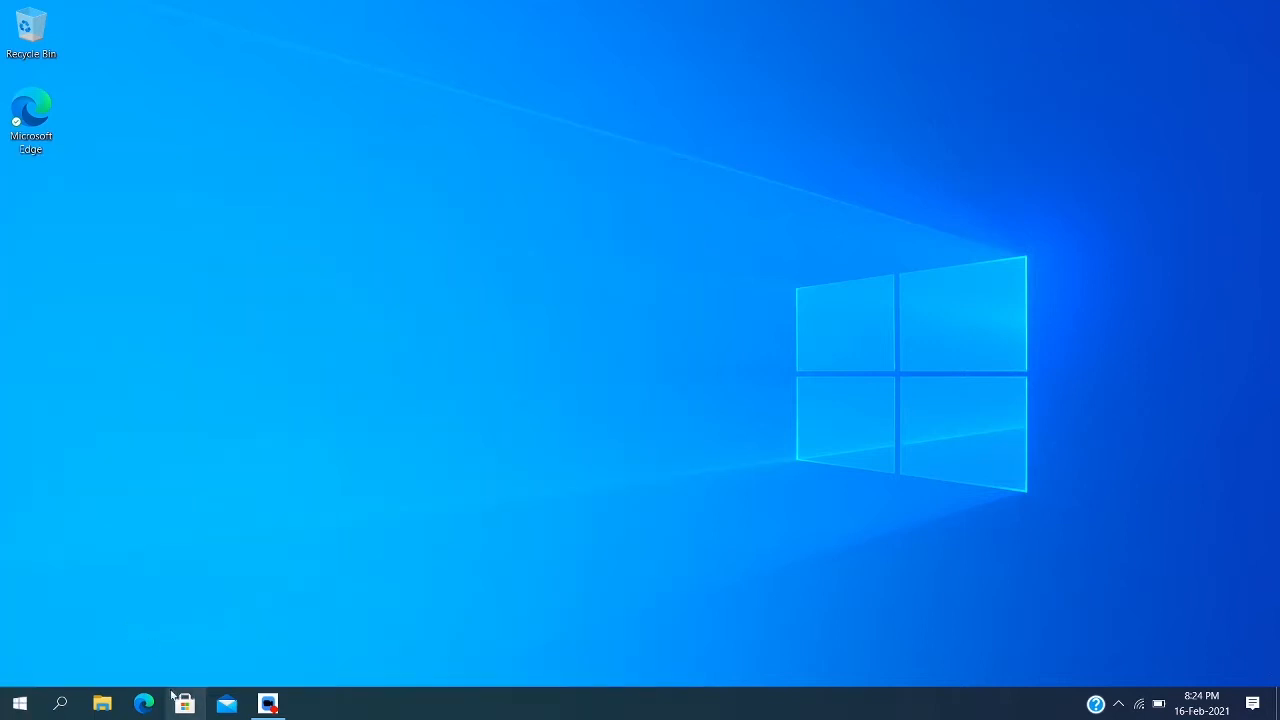
Set the taskbar search to Hidden.
right_click(668, 707)
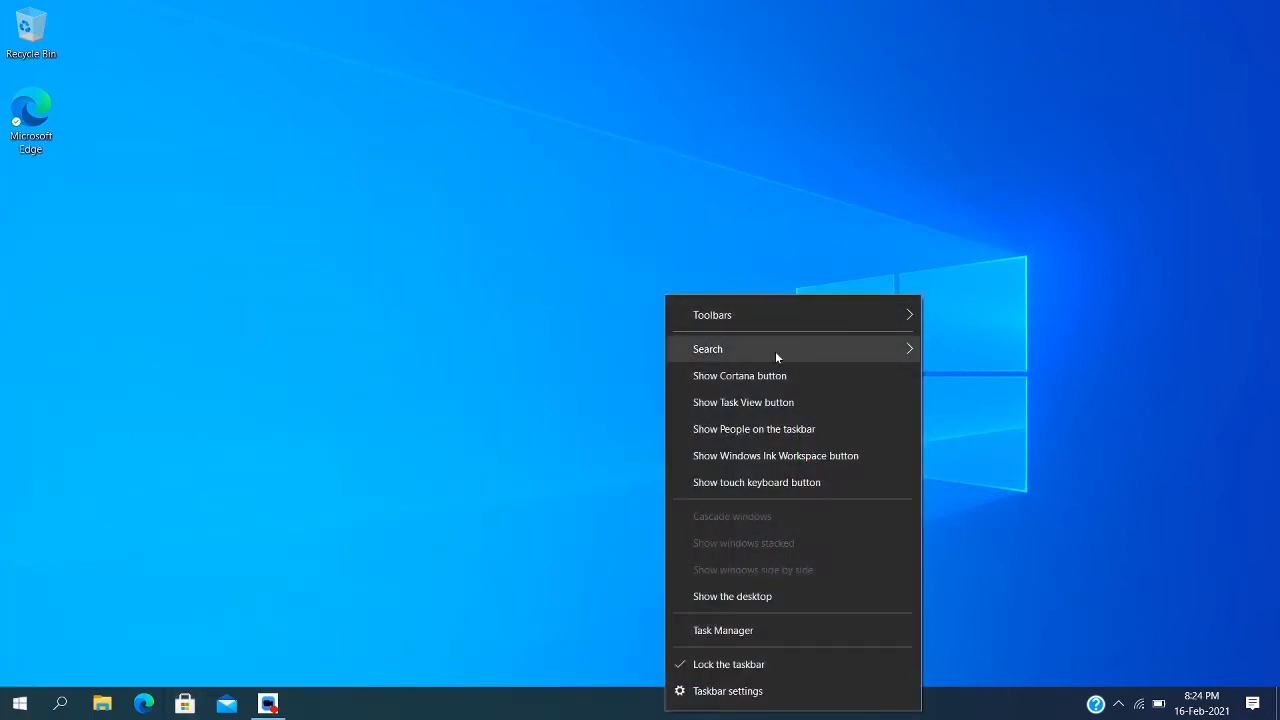
mouse_move(775, 351)
left_click(995, 355)
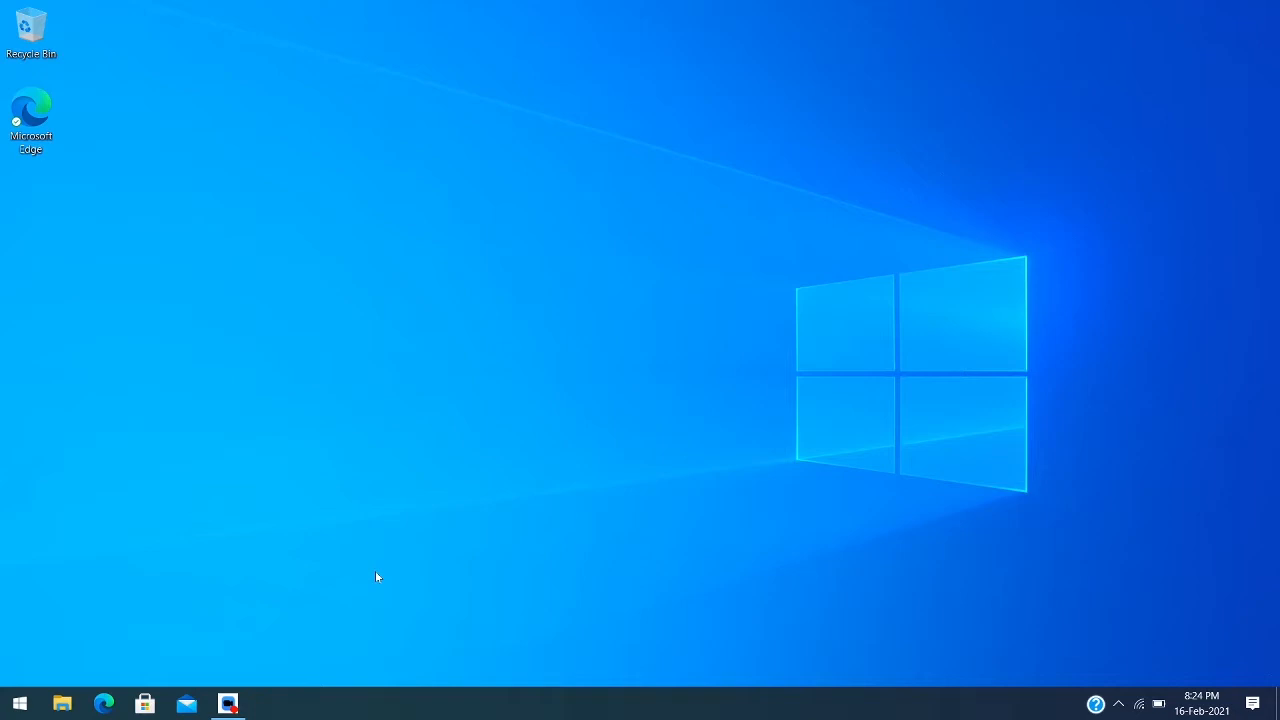
Search for Firefox from Start and pin it to the taskbar.
left_click(5, 705)
type("fir")
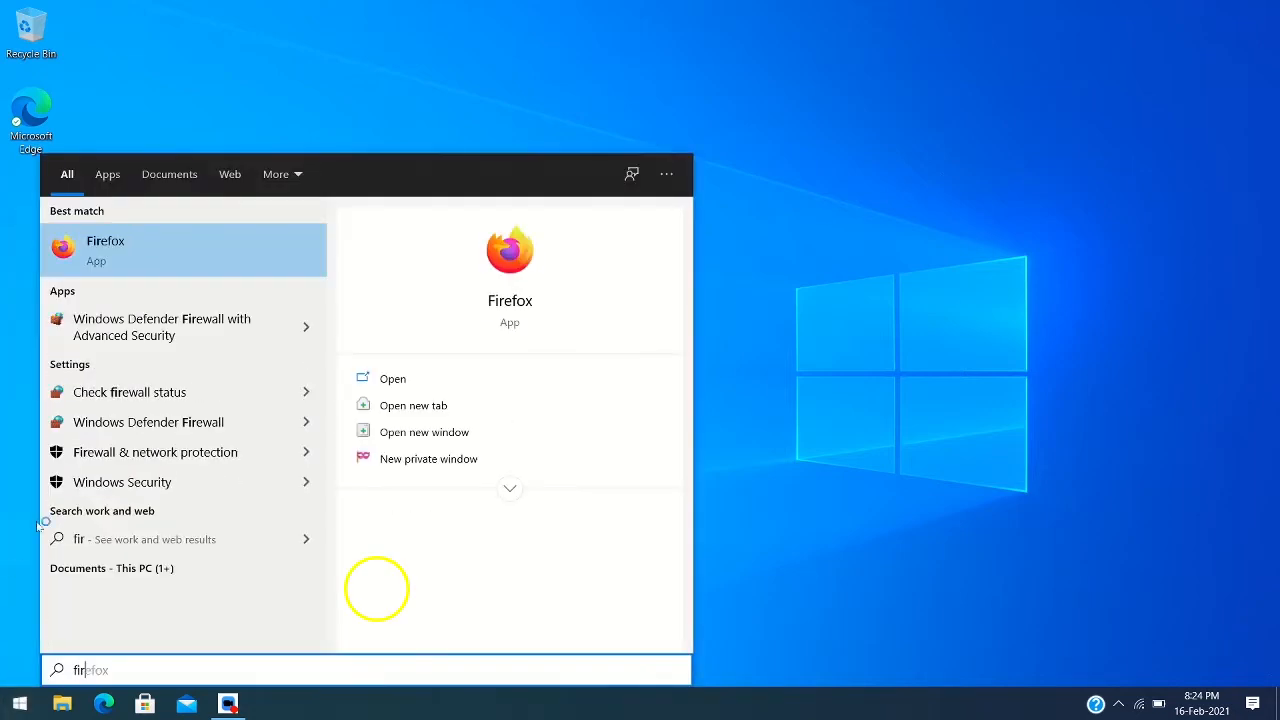
left_click(510, 488)
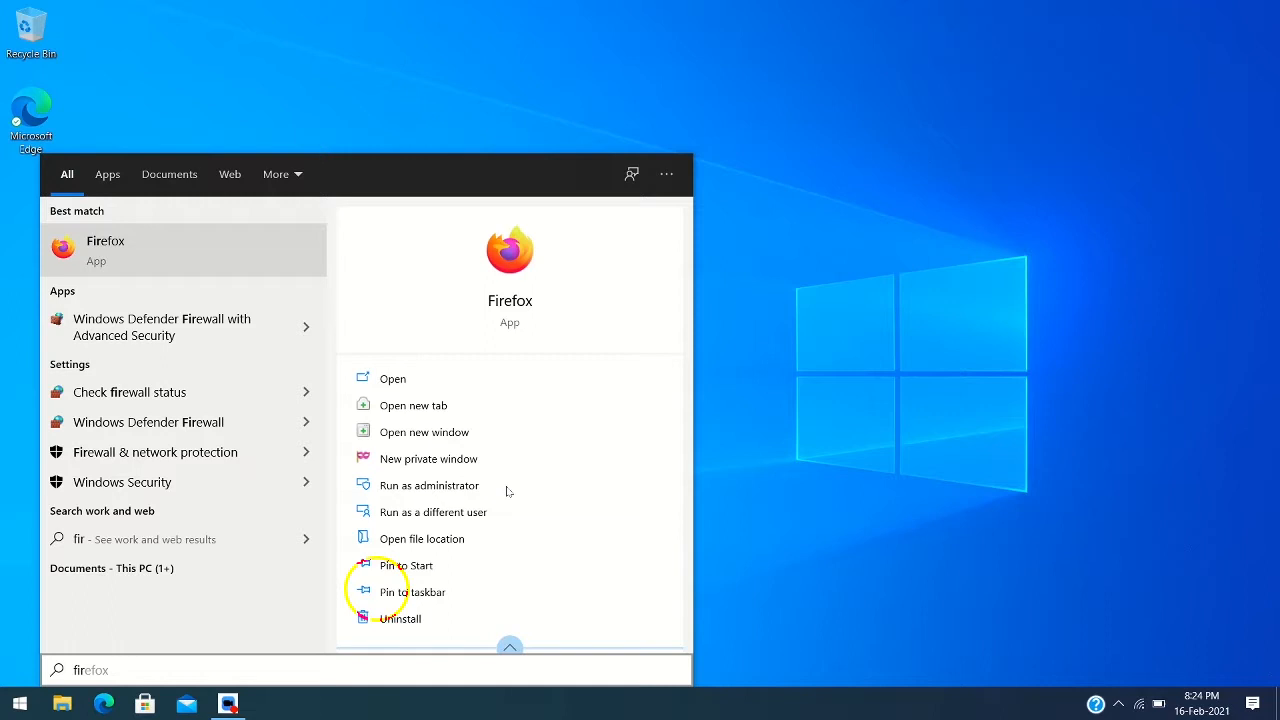
left_click(400, 592)
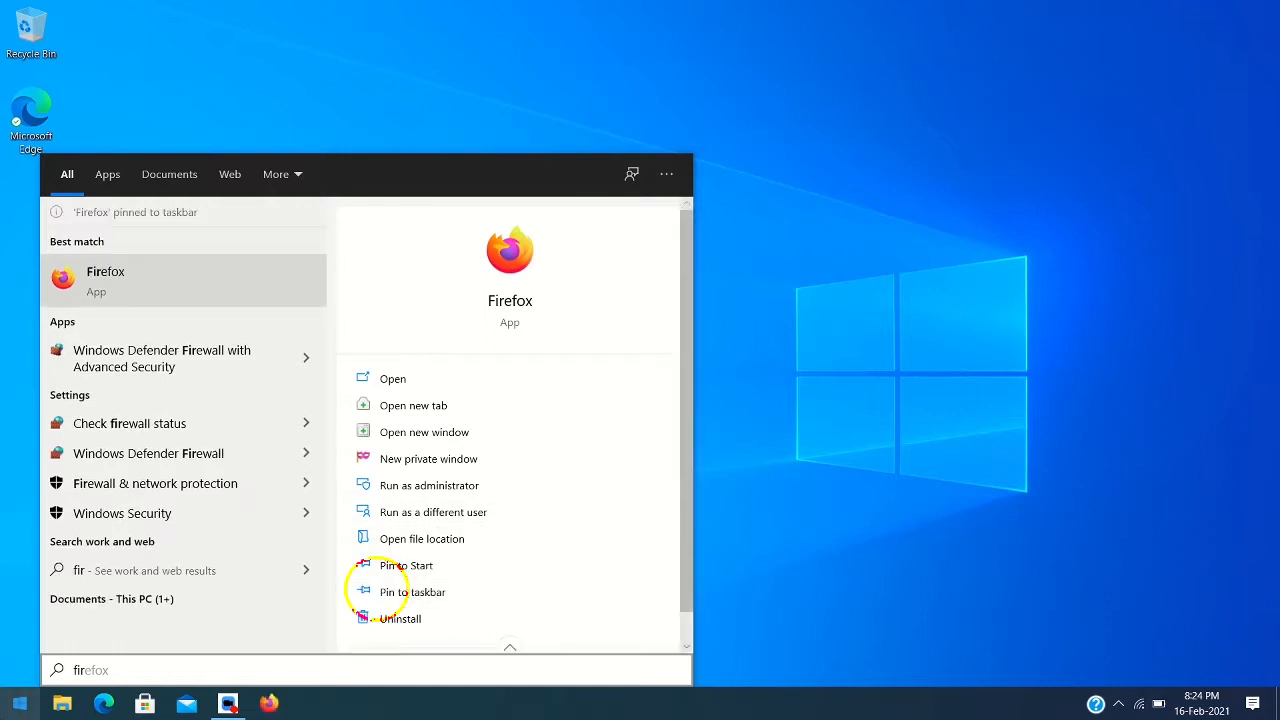
left_click(20, 703)
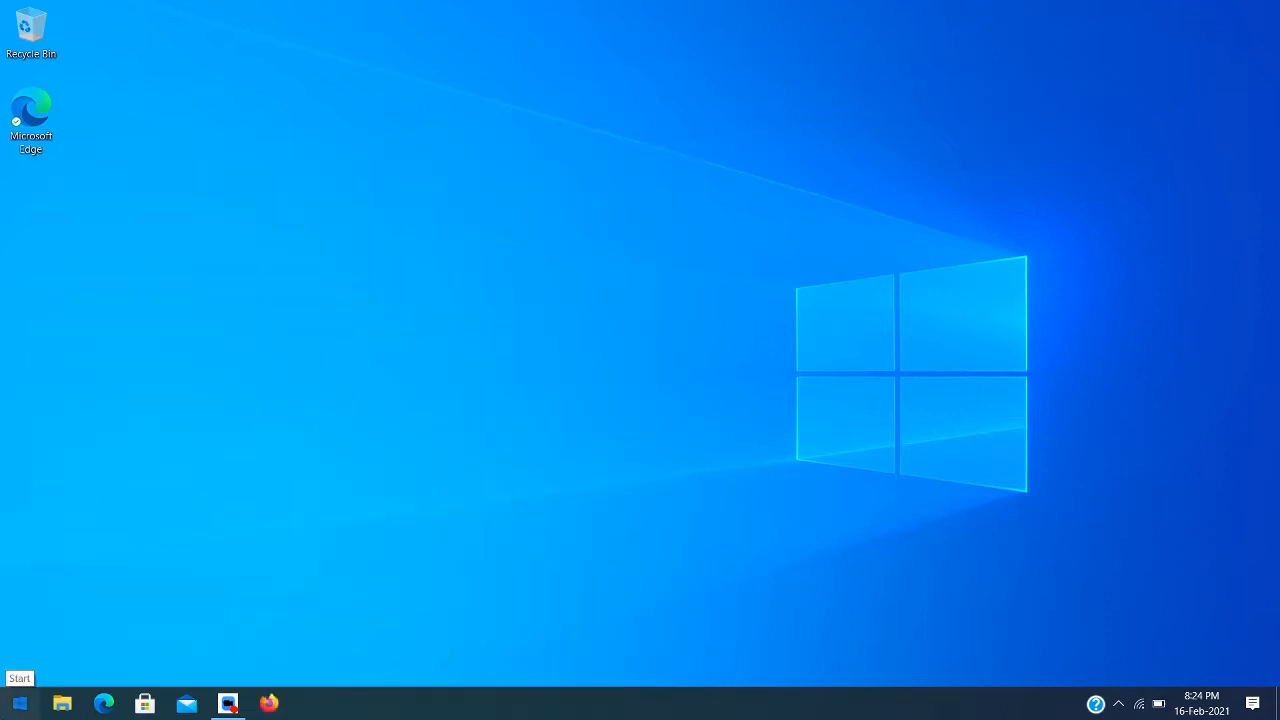
left_click(20, 703)
left_click(20, 703)
Move the Firefox icon directly after File Explorer on the taskbar, and unpin Microsoft Edge from the taskbar.
left_click_drag(254, 698, 100, 701)
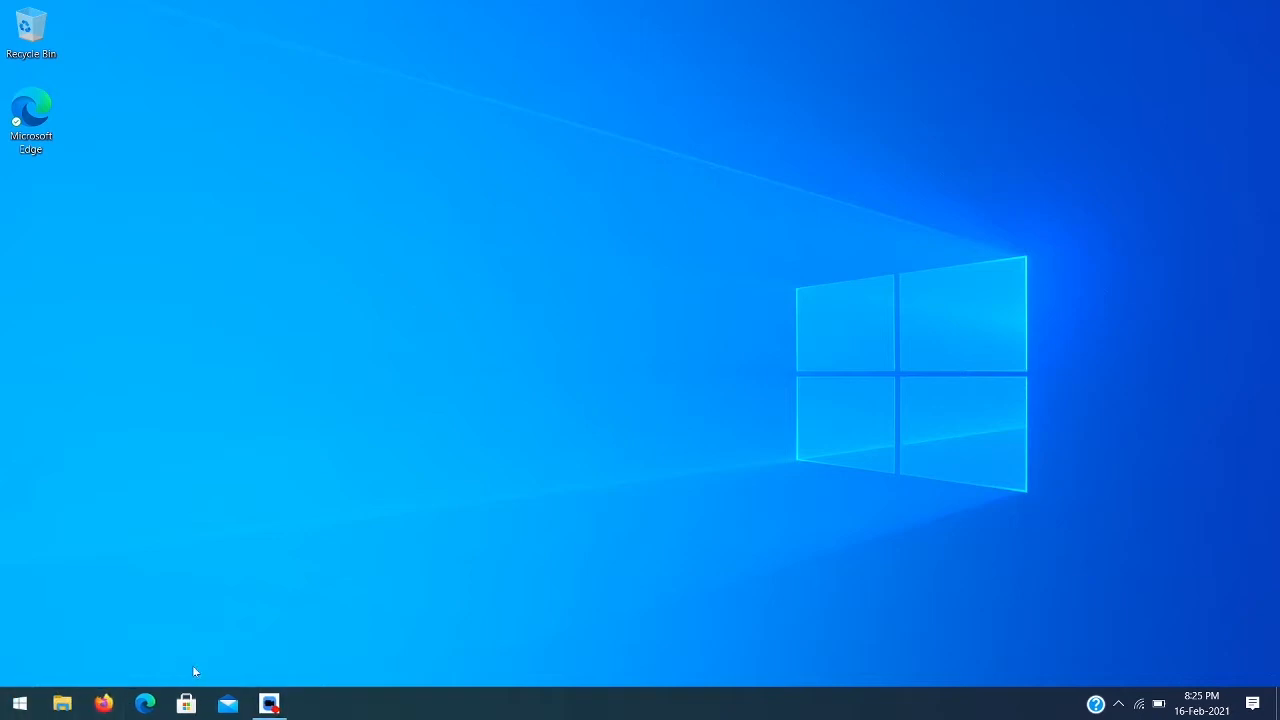
right_click(155, 709)
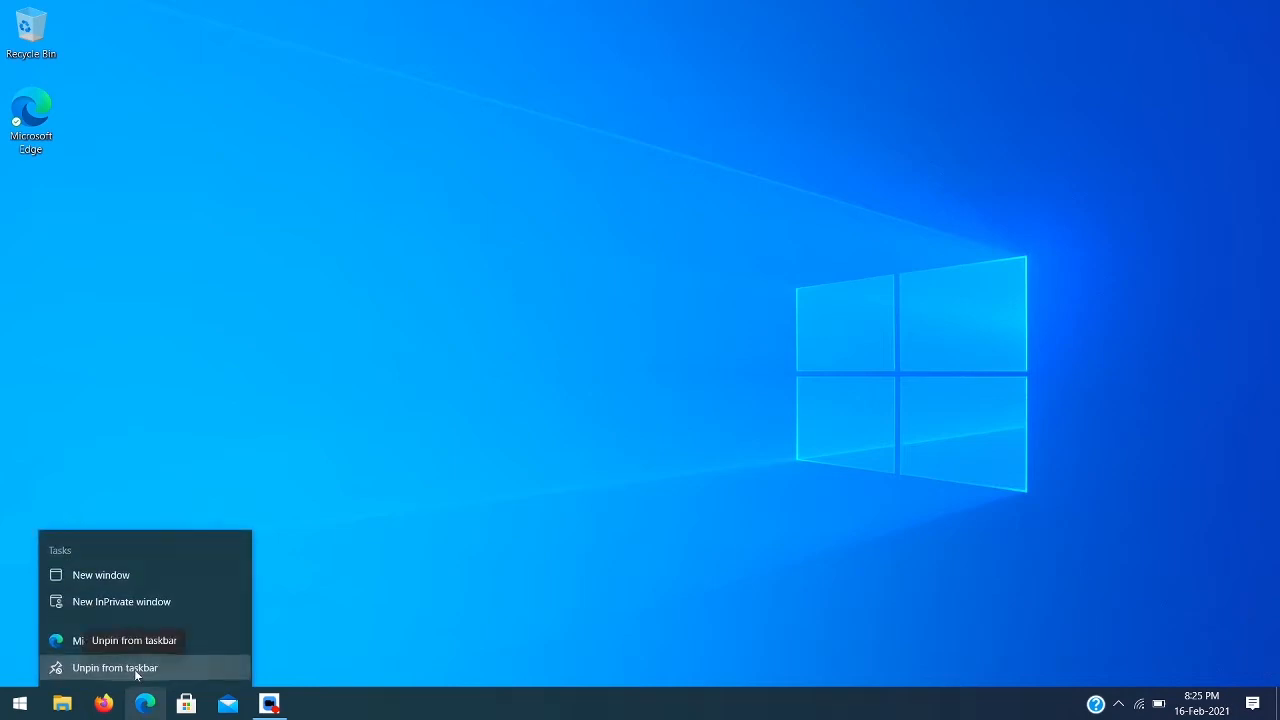
left_click(134, 668)
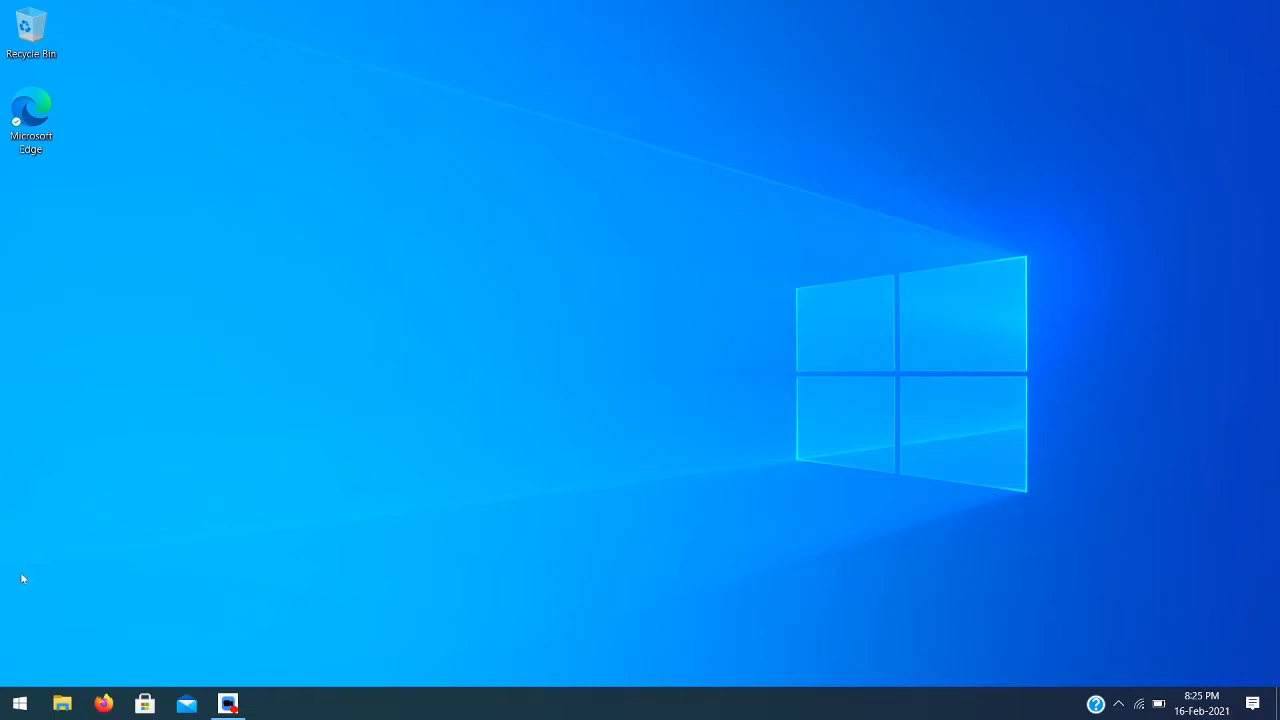
Search for Zoom, pin it to the taskbar, and move its icon directly after Mail.
left_click(19, 703)
type("zo")
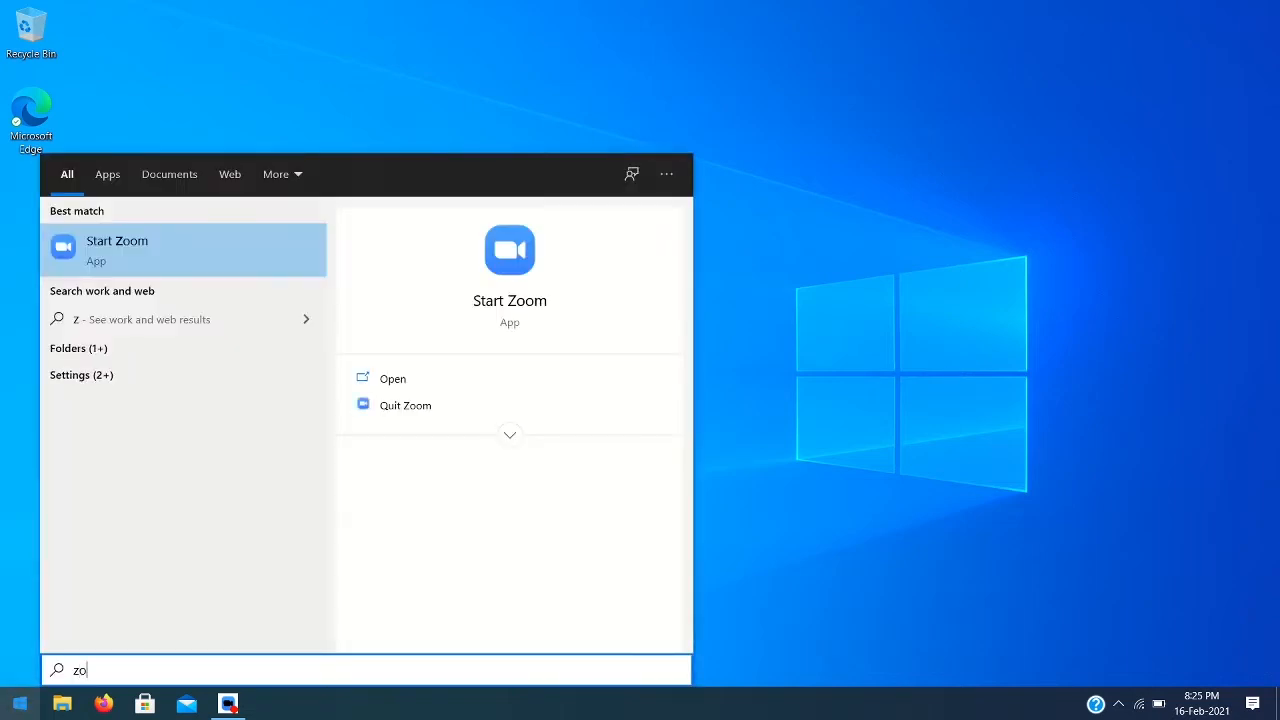
type("om")
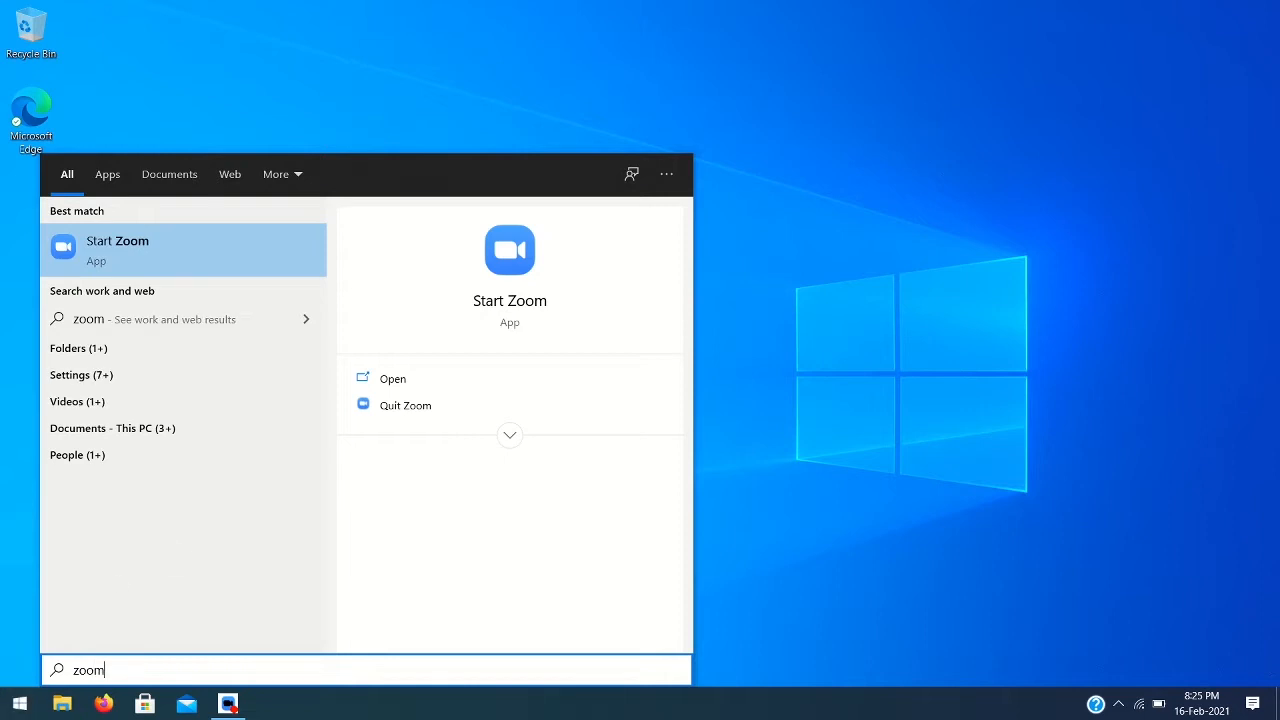
left_click(546, 433)
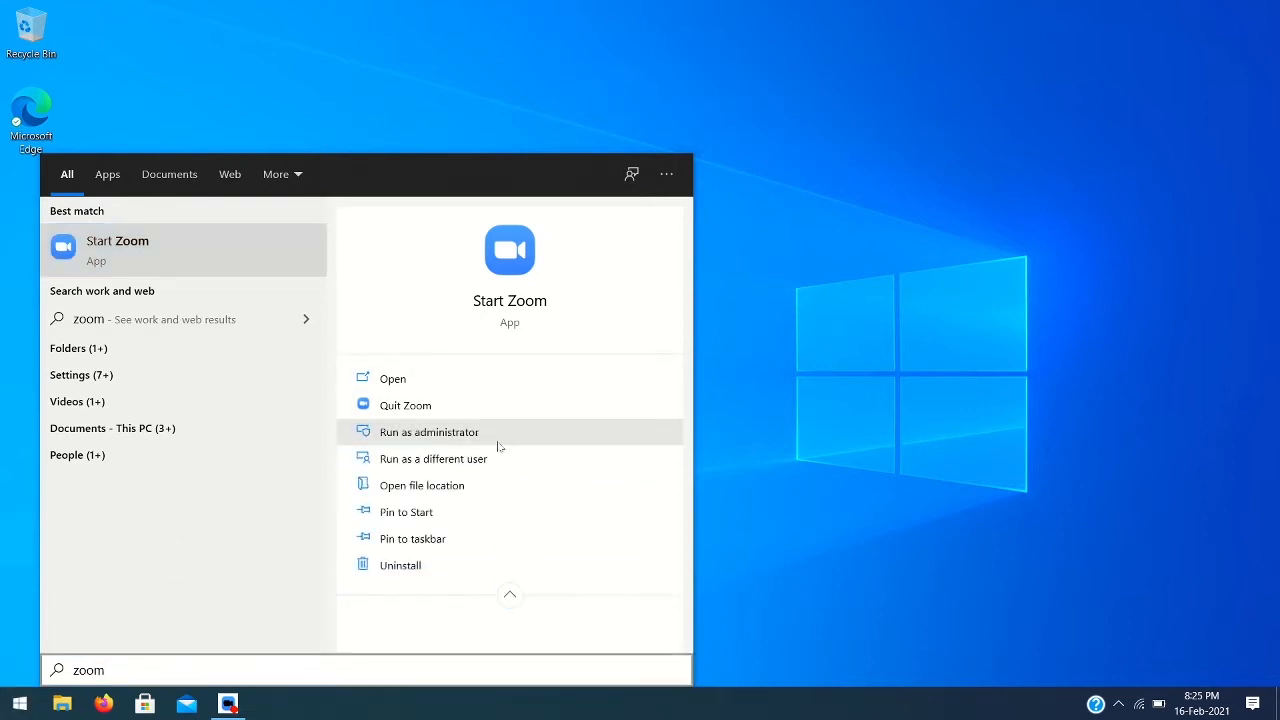
left_click(443, 540)
left_click(870, 504)
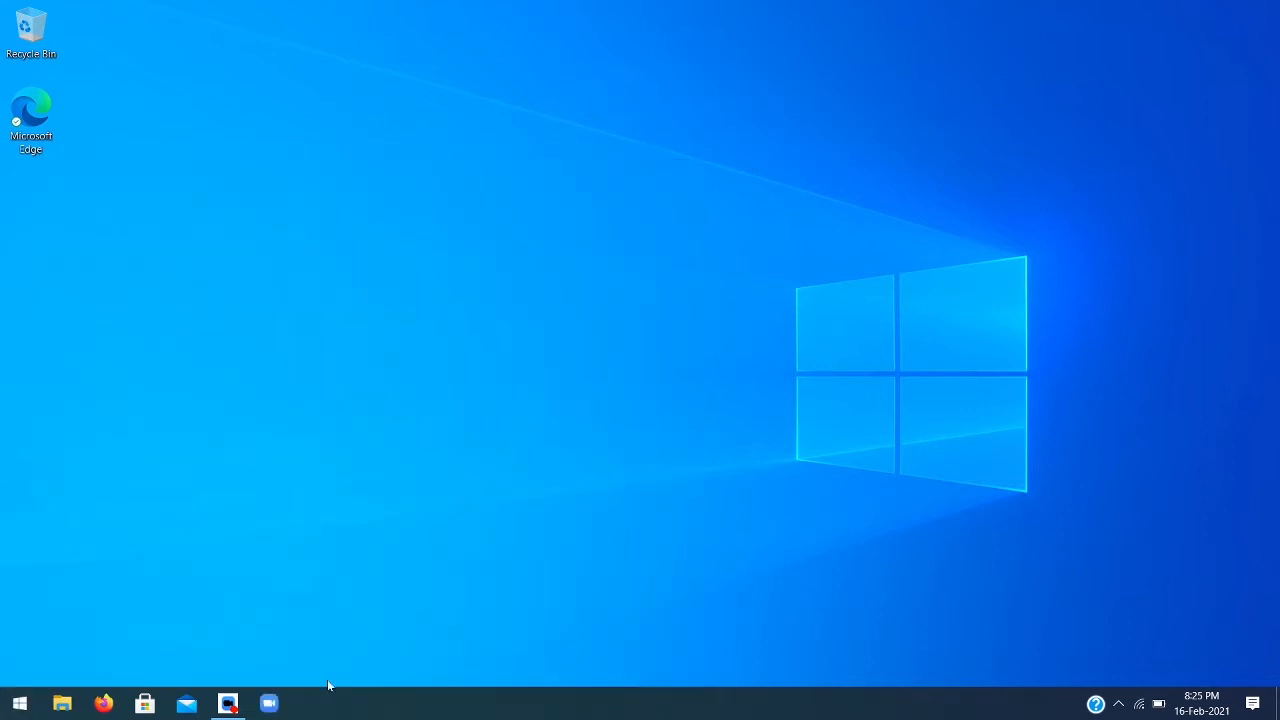
left_click_drag(269, 703, 228, 703)
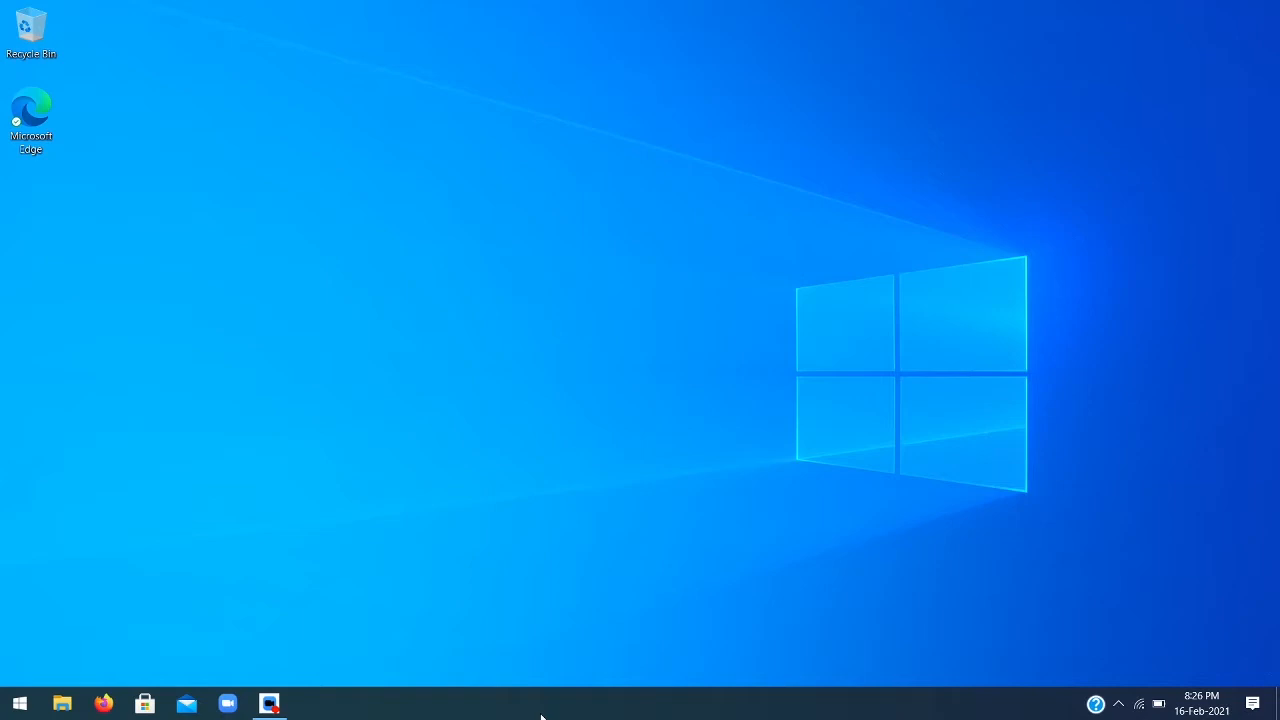
right_click(971, 697)
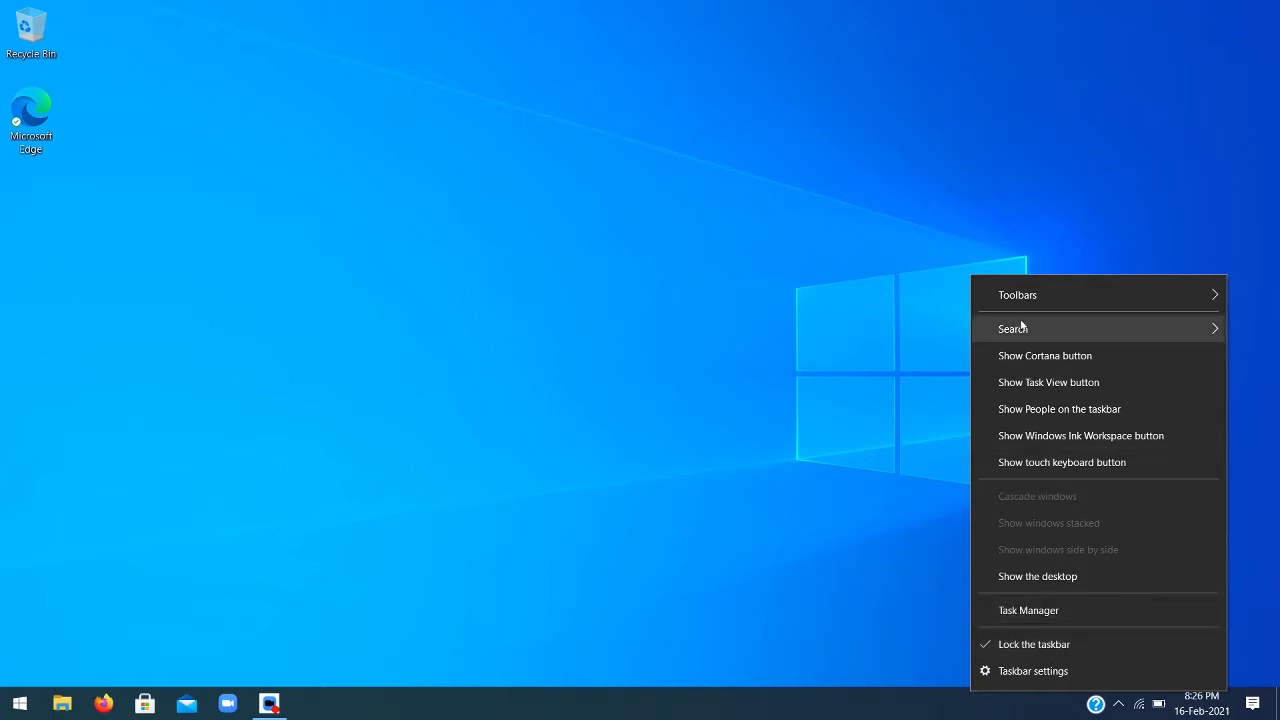
left_click(906, 390)
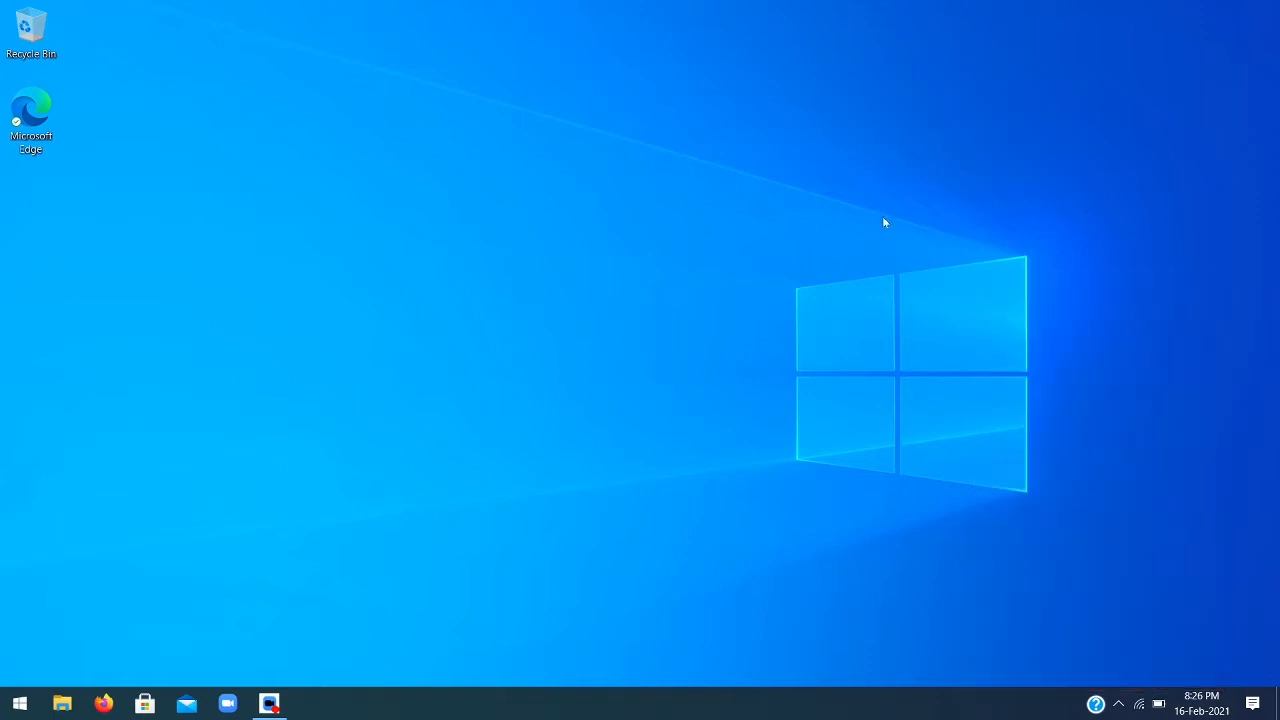
mouse_move(3, 34)
left_mouse_down()
mouse_move(1251, 37)
mouse_move(708, 5)
mouse_move(22, 6)
mouse_move(16, 20)
left_mouse_up()
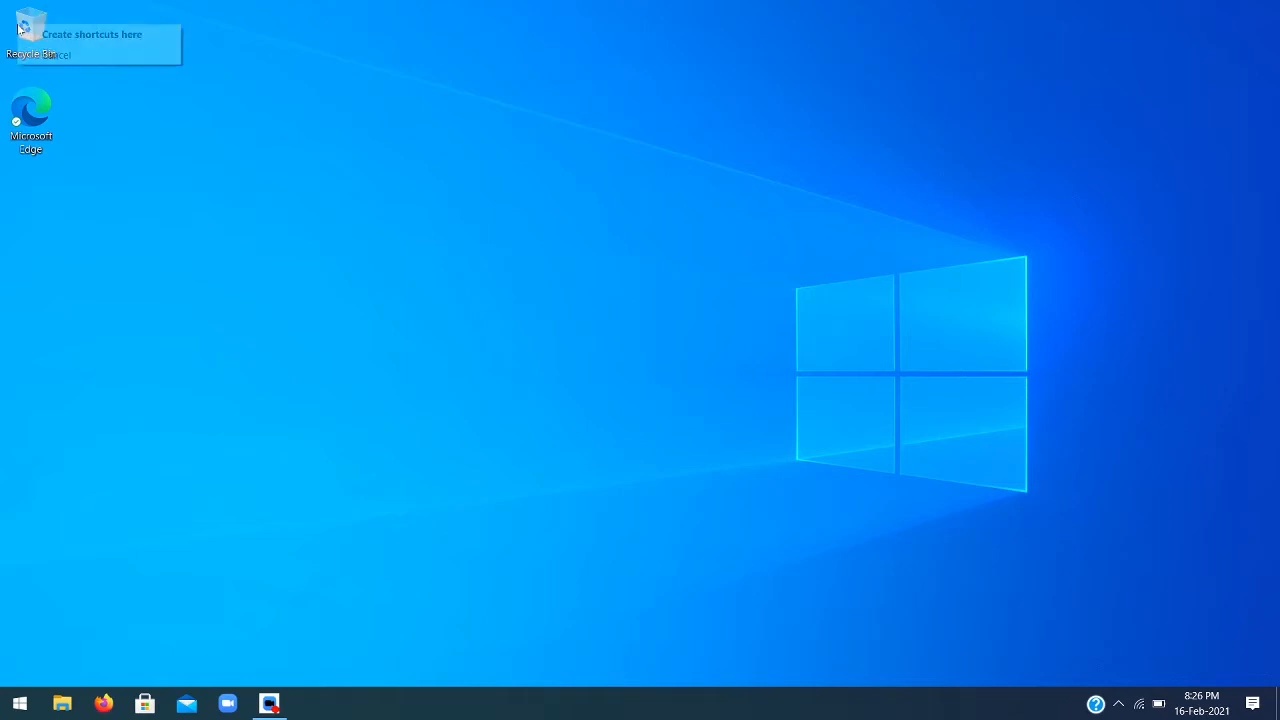
left_click(752, 551)
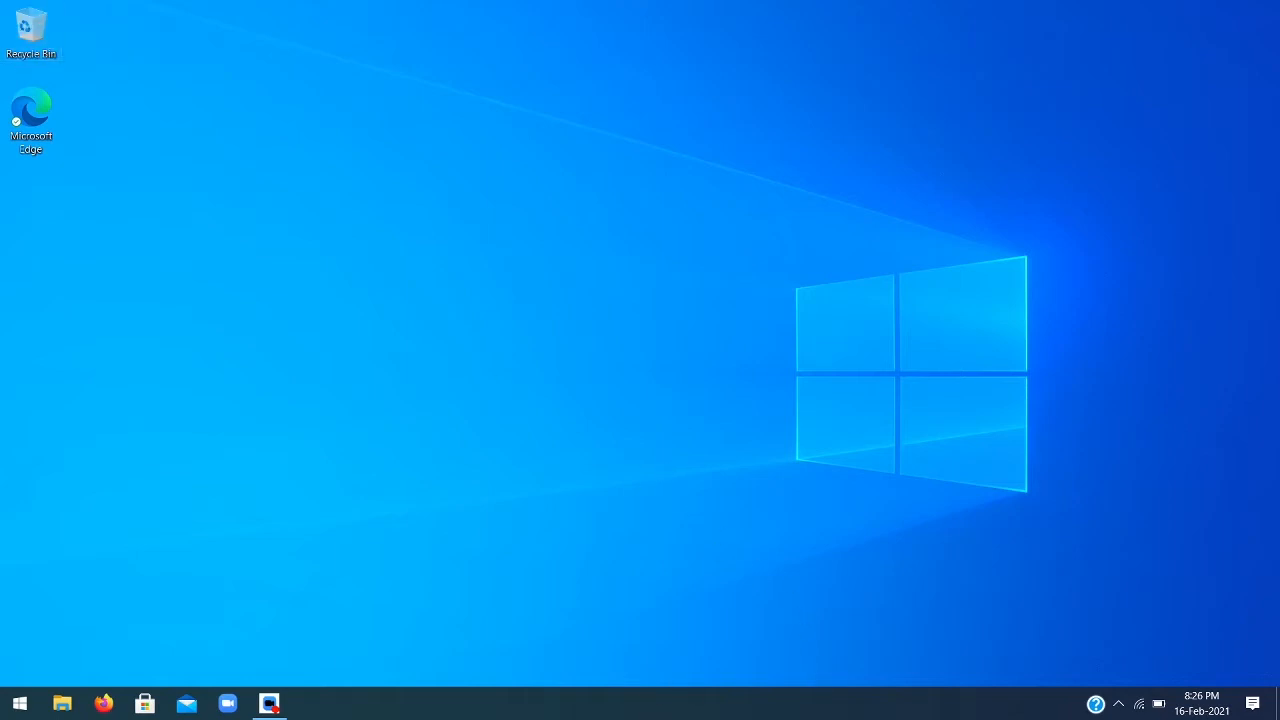
Start adding a new folder toolbar to the taskbar.
right_click(743, 706)
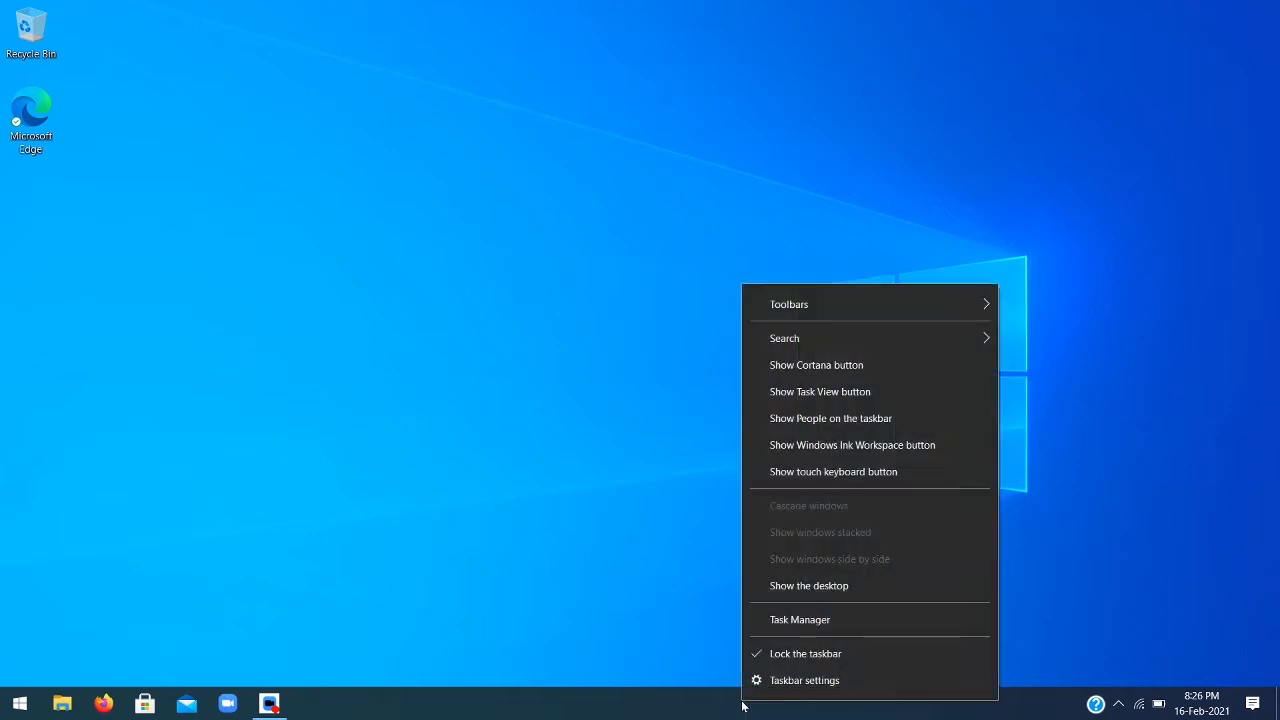
mouse_move(791, 306)
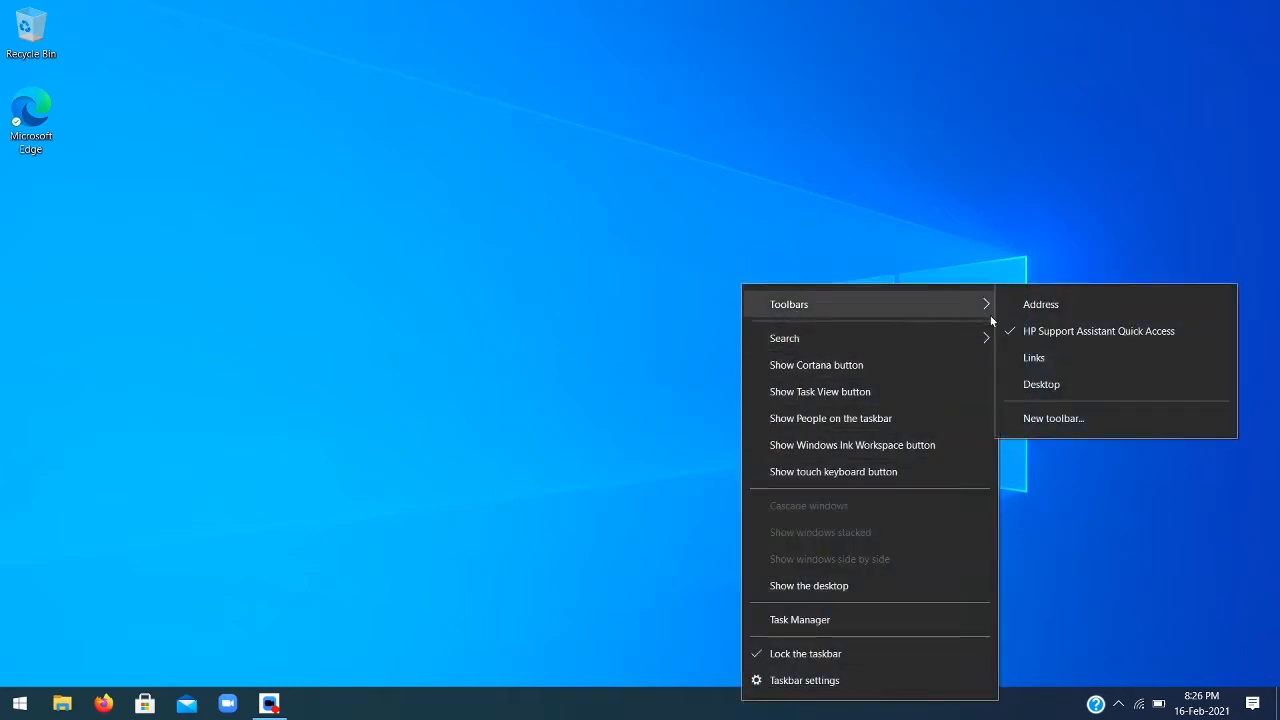
left_click(1052, 418)
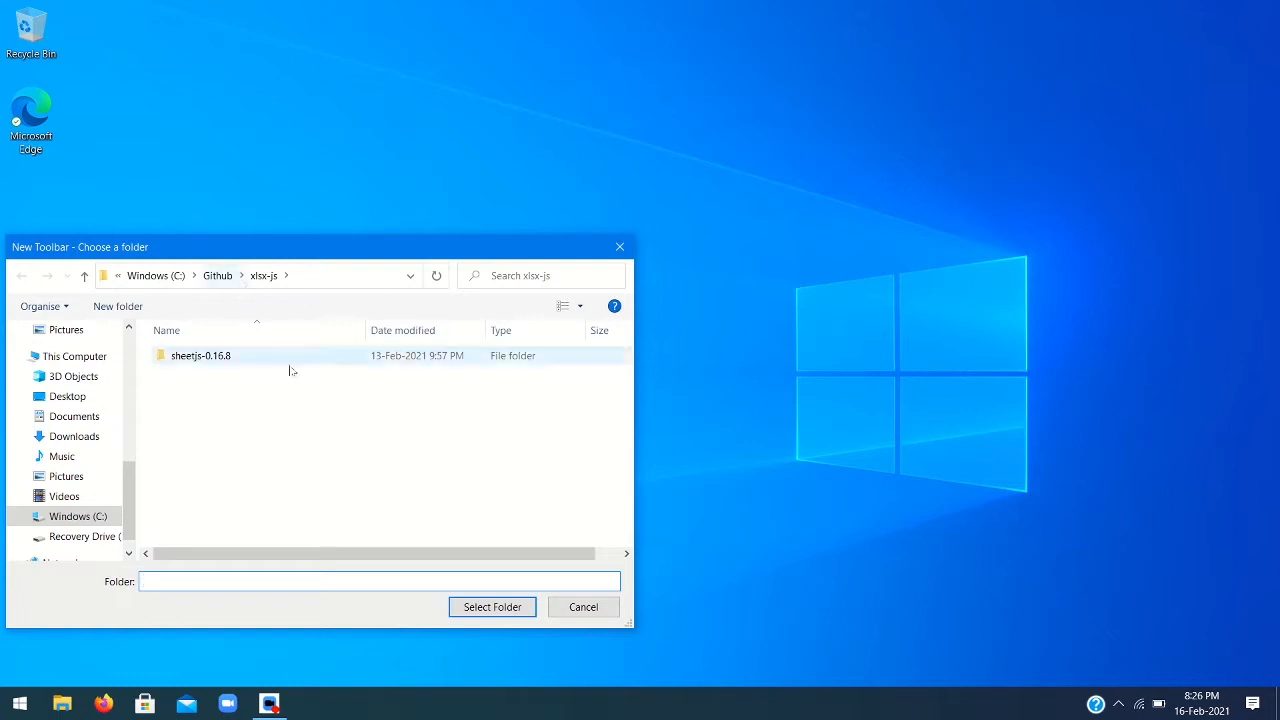
Look through the Windows (C:) drive, Documents, Pictures, Desktop and This Computer for a folder to use as the toolbar.
left_click(64, 496)
left_click(86, 513)
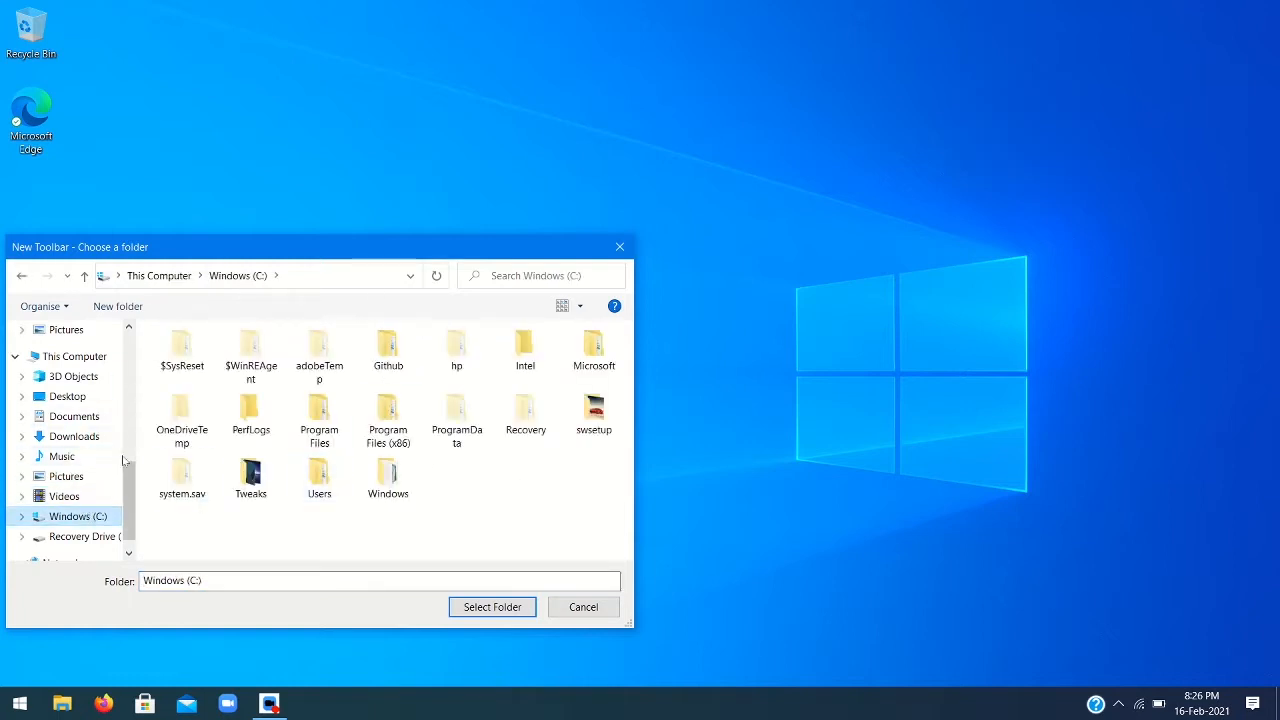
left_click(74, 436)
left_click(74, 416)
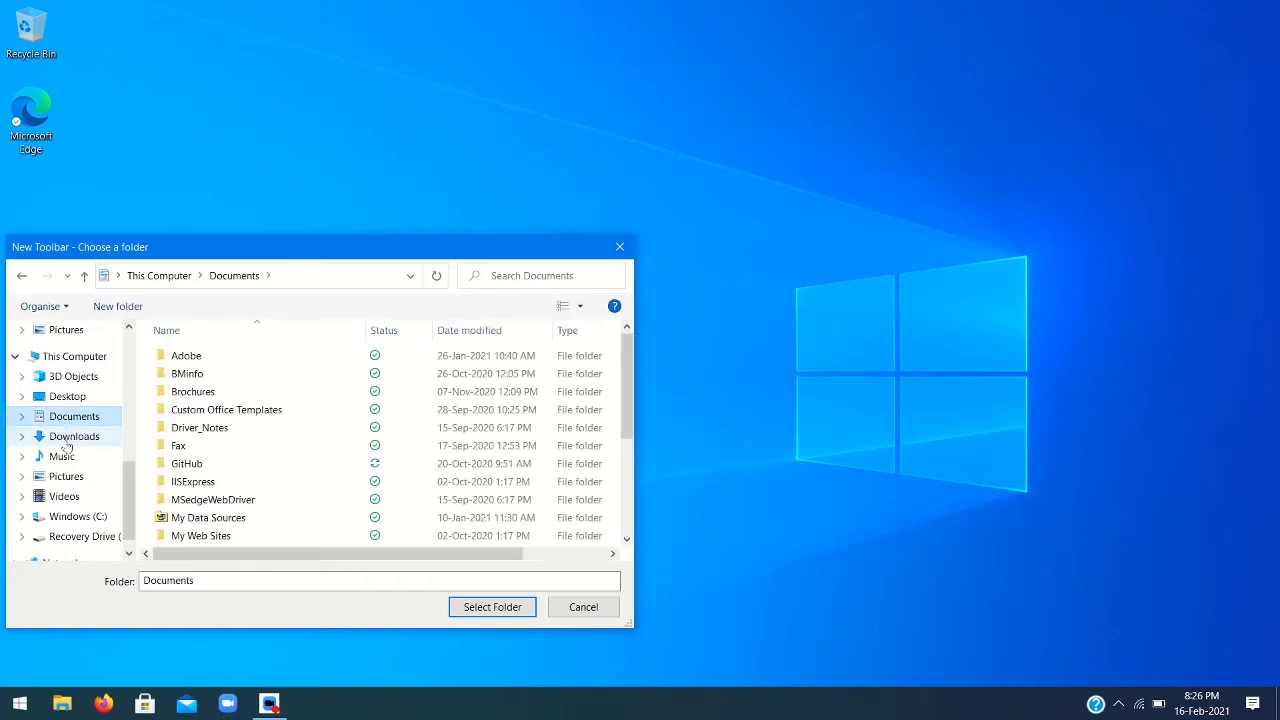
left_click(61, 456)
left_click(66, 476)
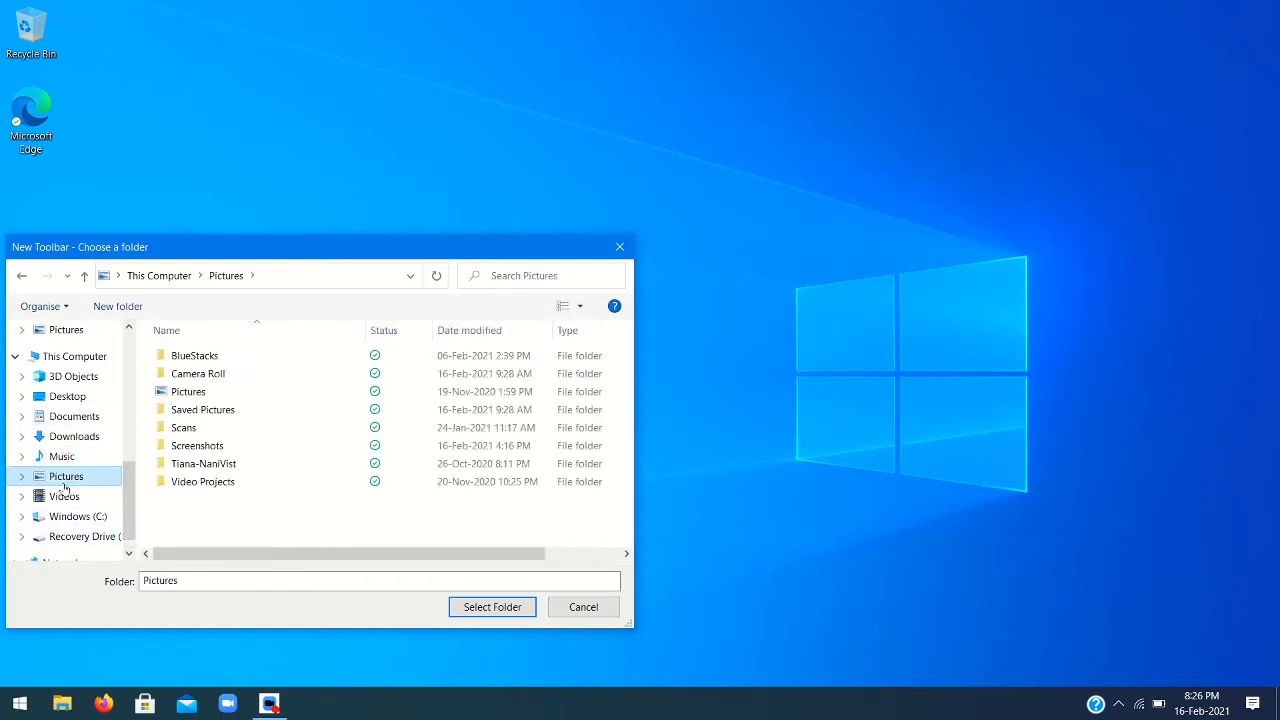
left_click(74, 436)
left_click(67, 396)
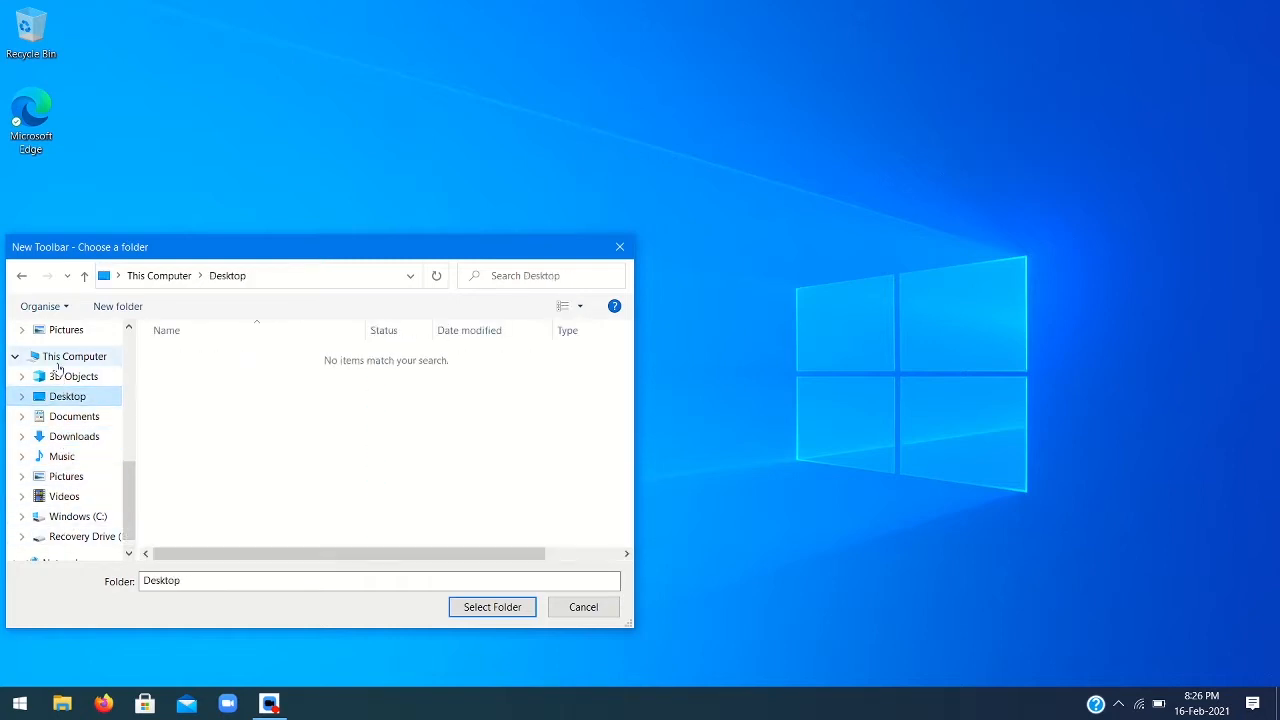
left_click(62, 358)
scroll(352, 494, "down", 3)
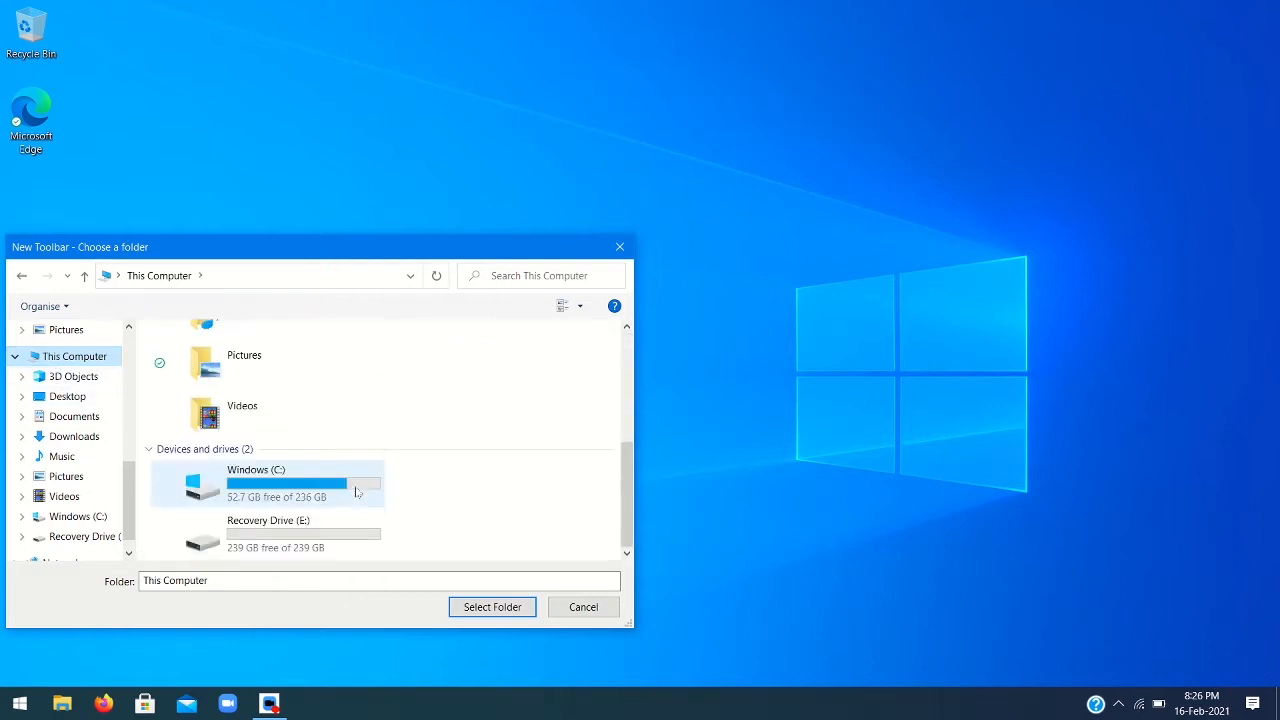
scroll(14, 453, "down", 1)
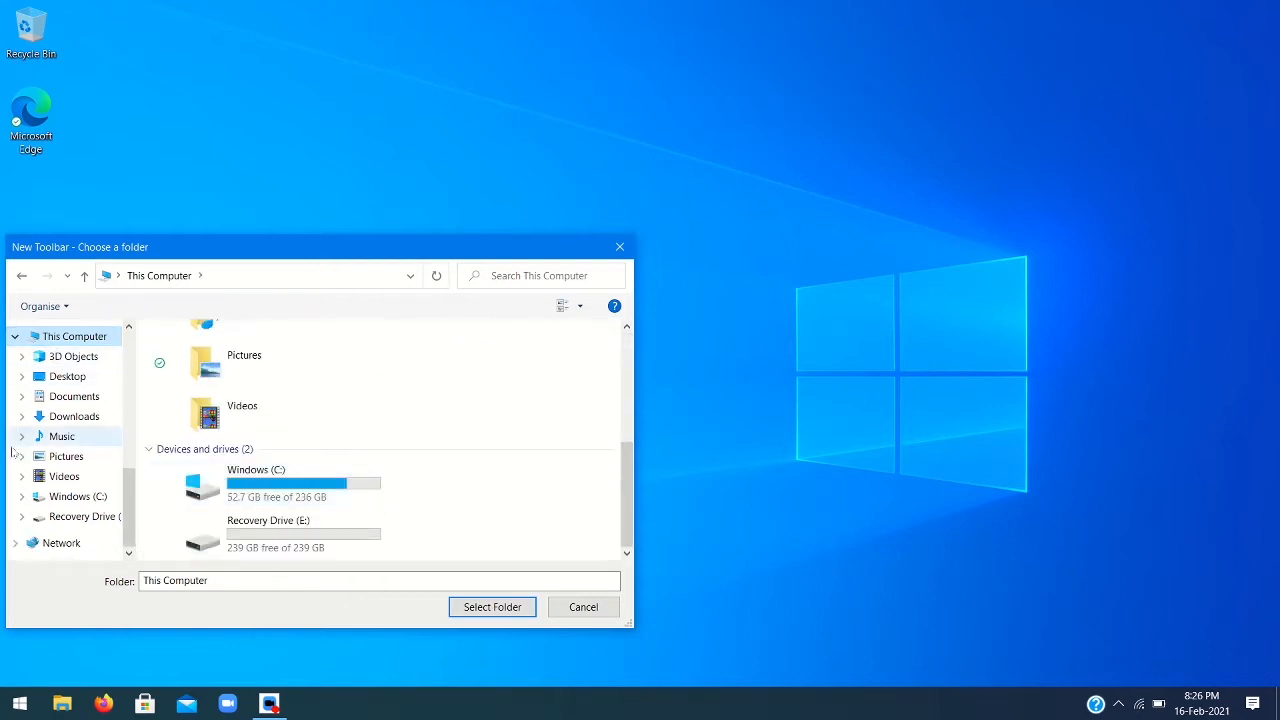
Browse to the user's profile folder under Users on Windows (C:) and select the folder 1.
left_click(76, 498)
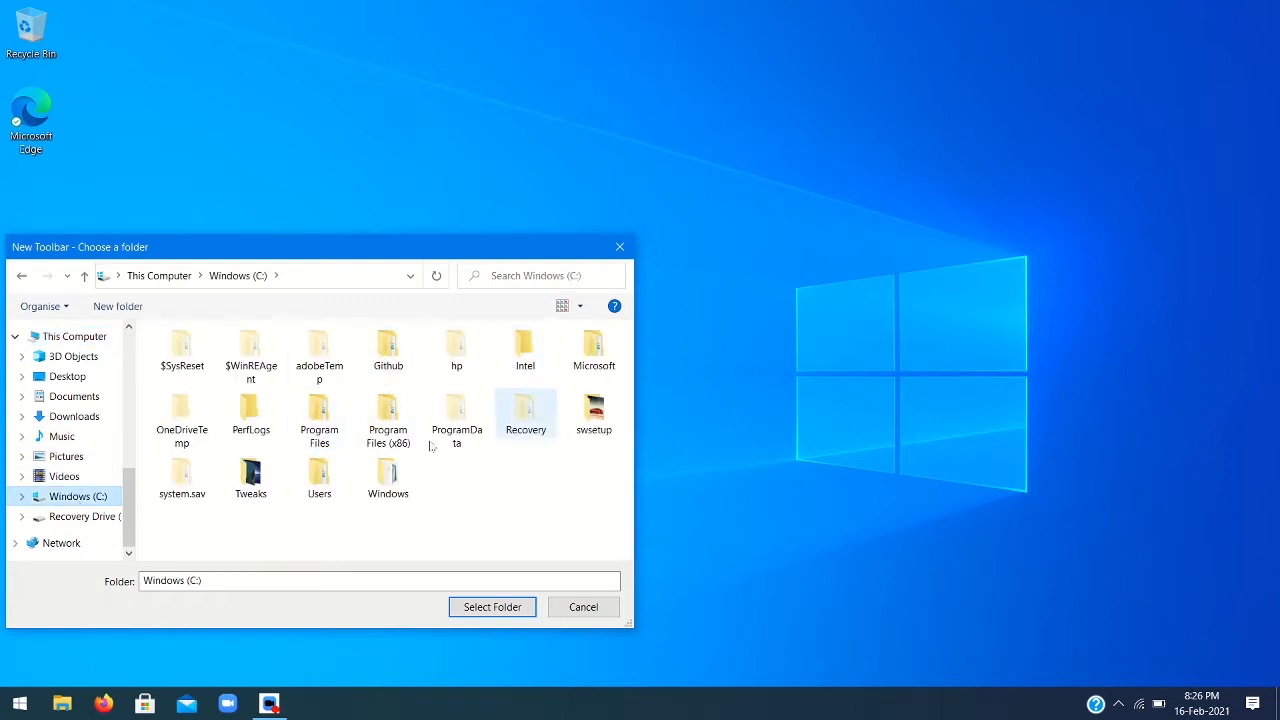
left_click(298, 502)
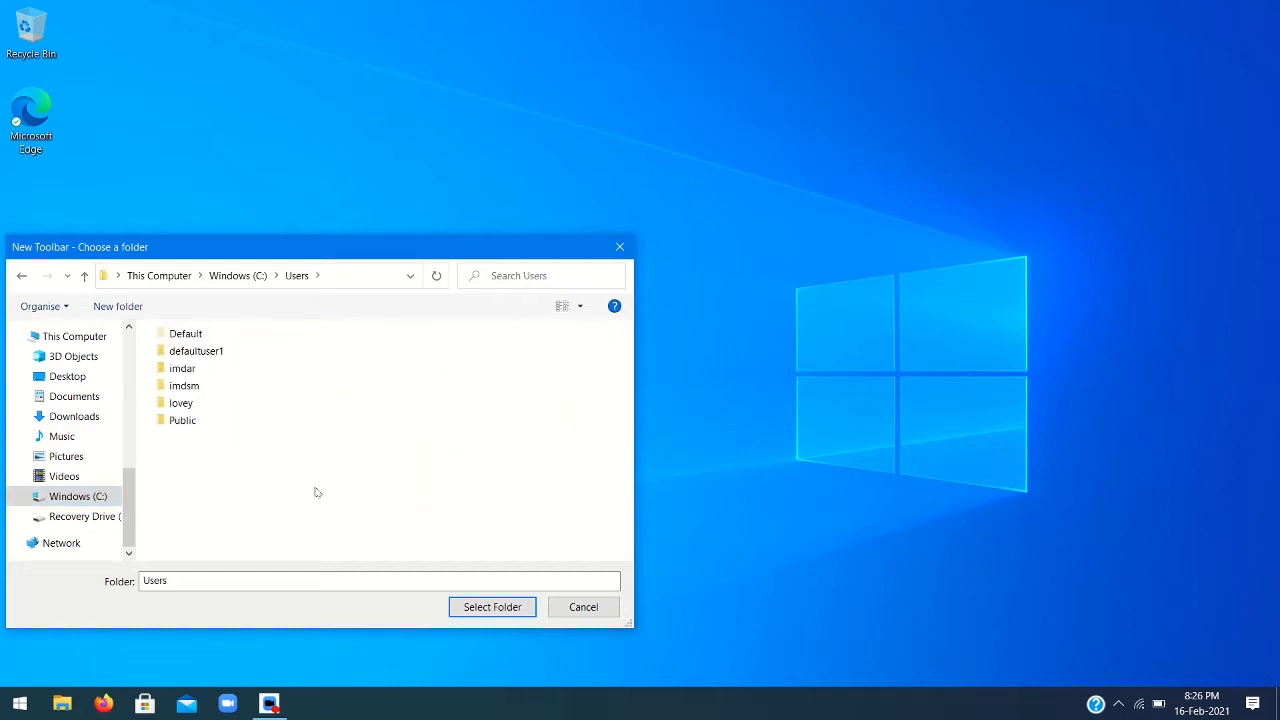
double_click(190, 368)
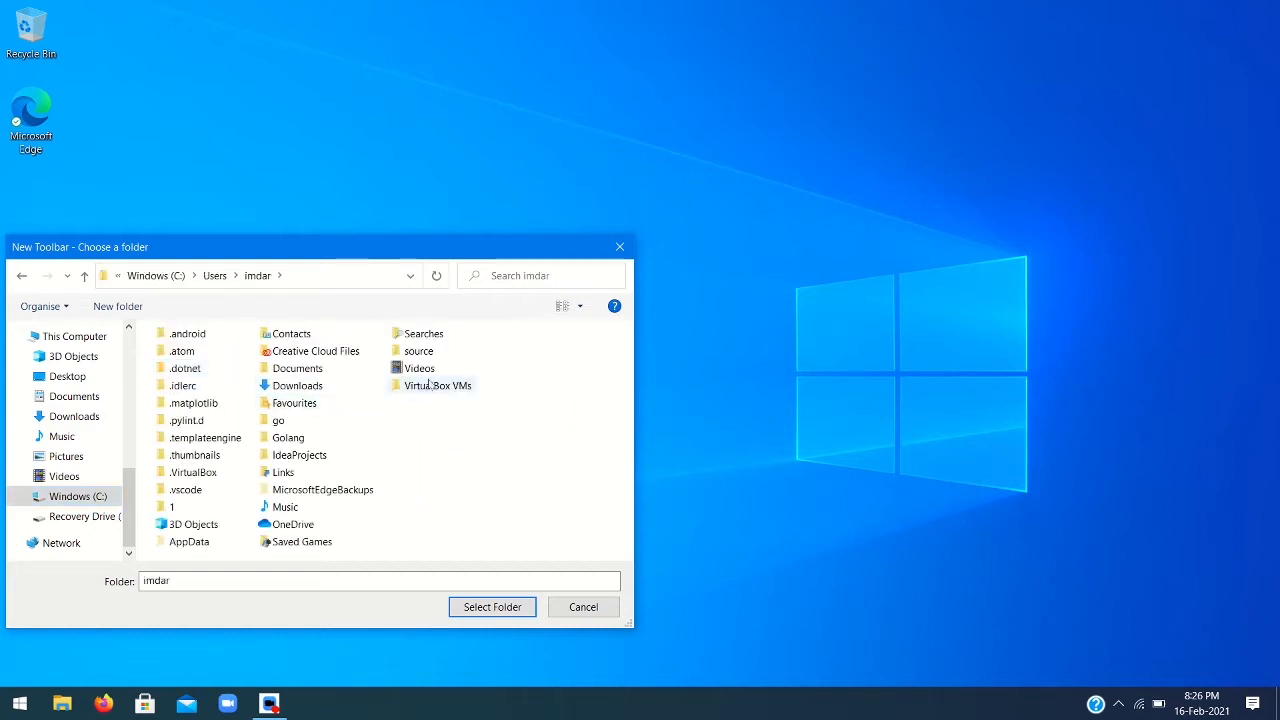
left_click(208, 510)
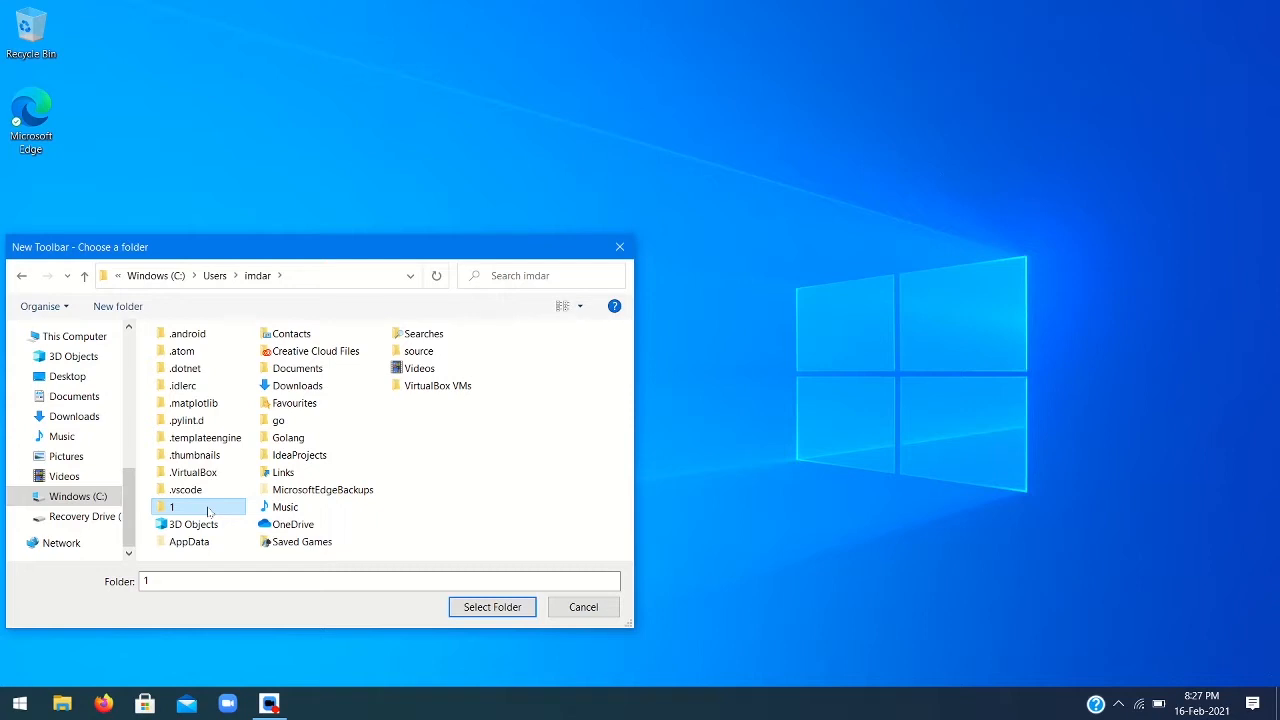
left_click(516, 530)
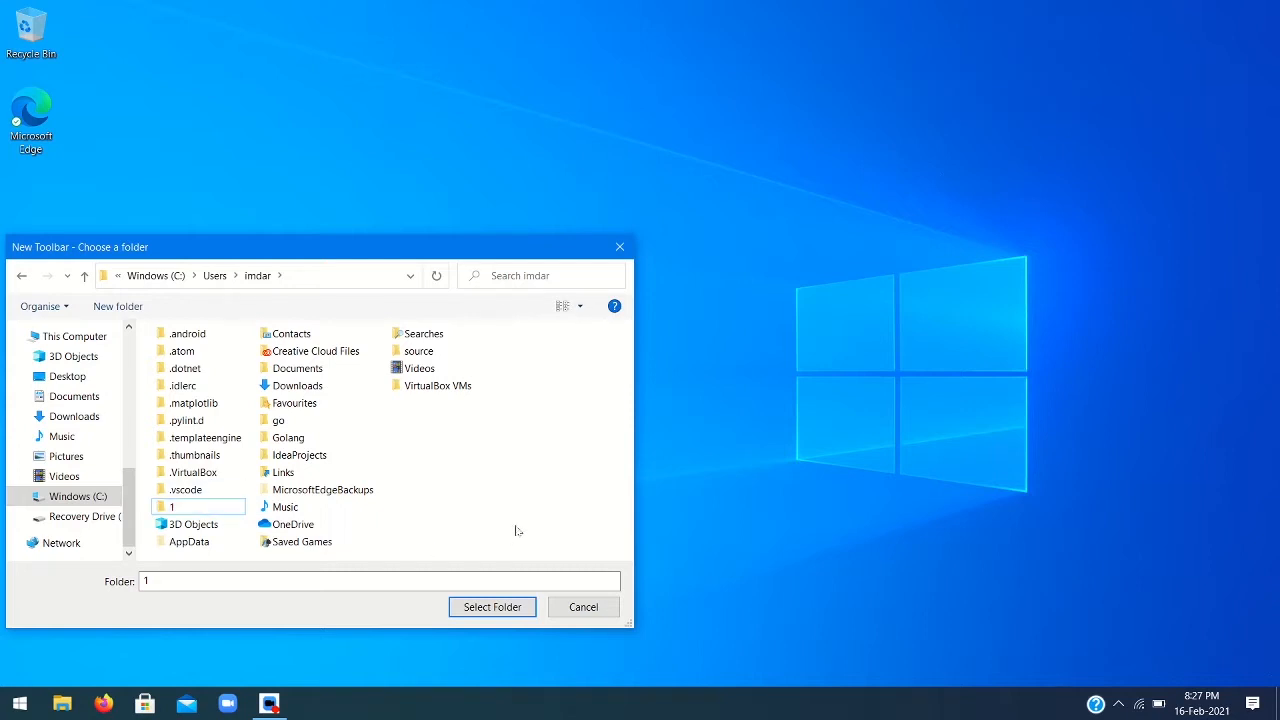
right_click(516, 530)
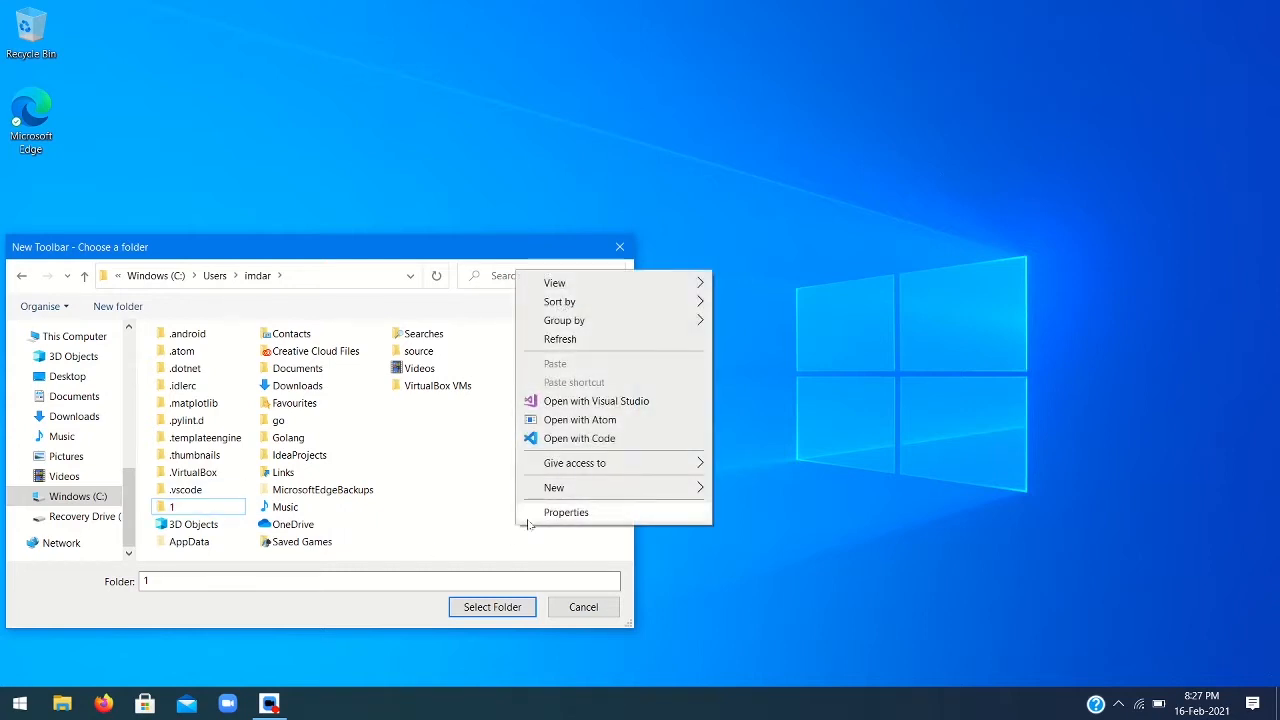
mouse_move(574, 488)
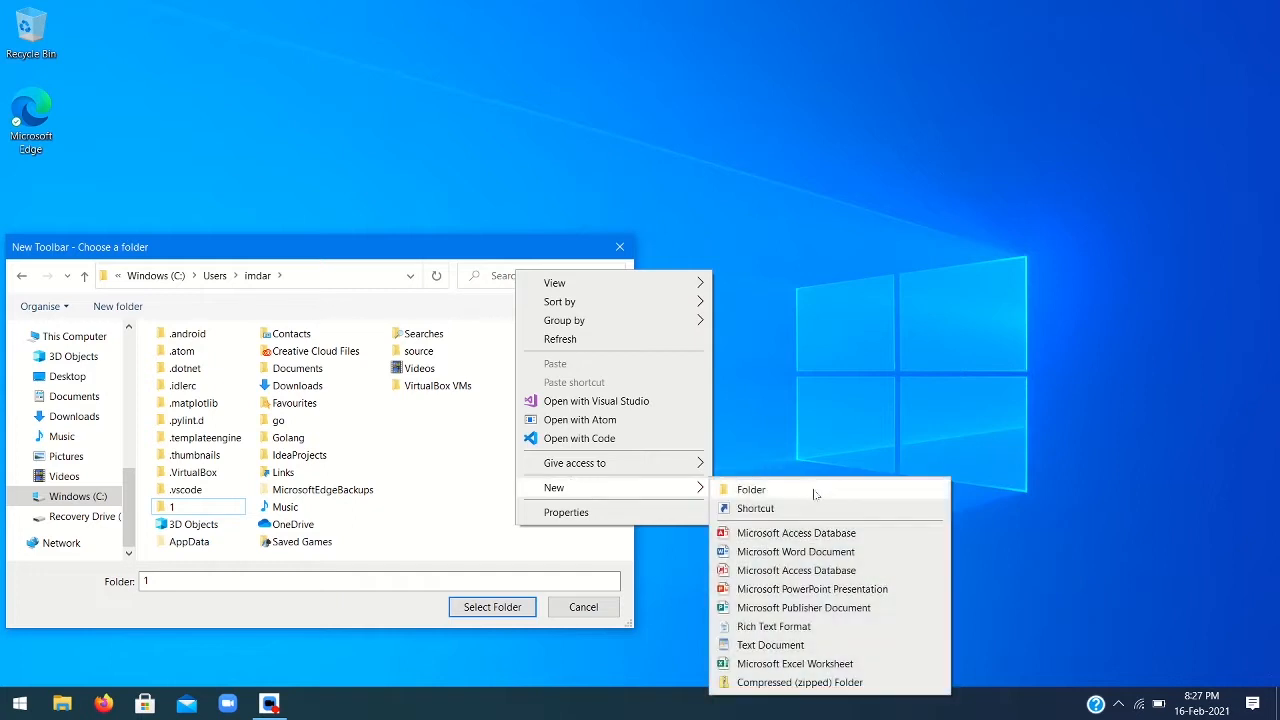
left_click(422, 533)
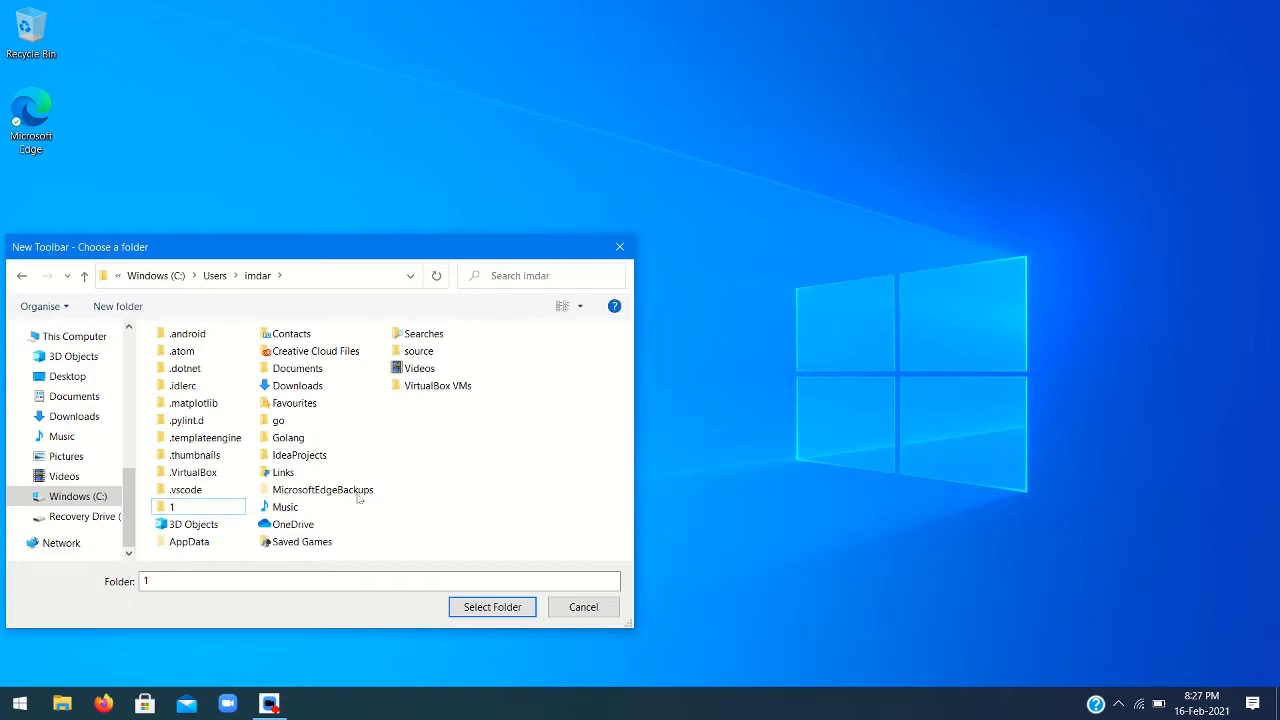
key("Return")
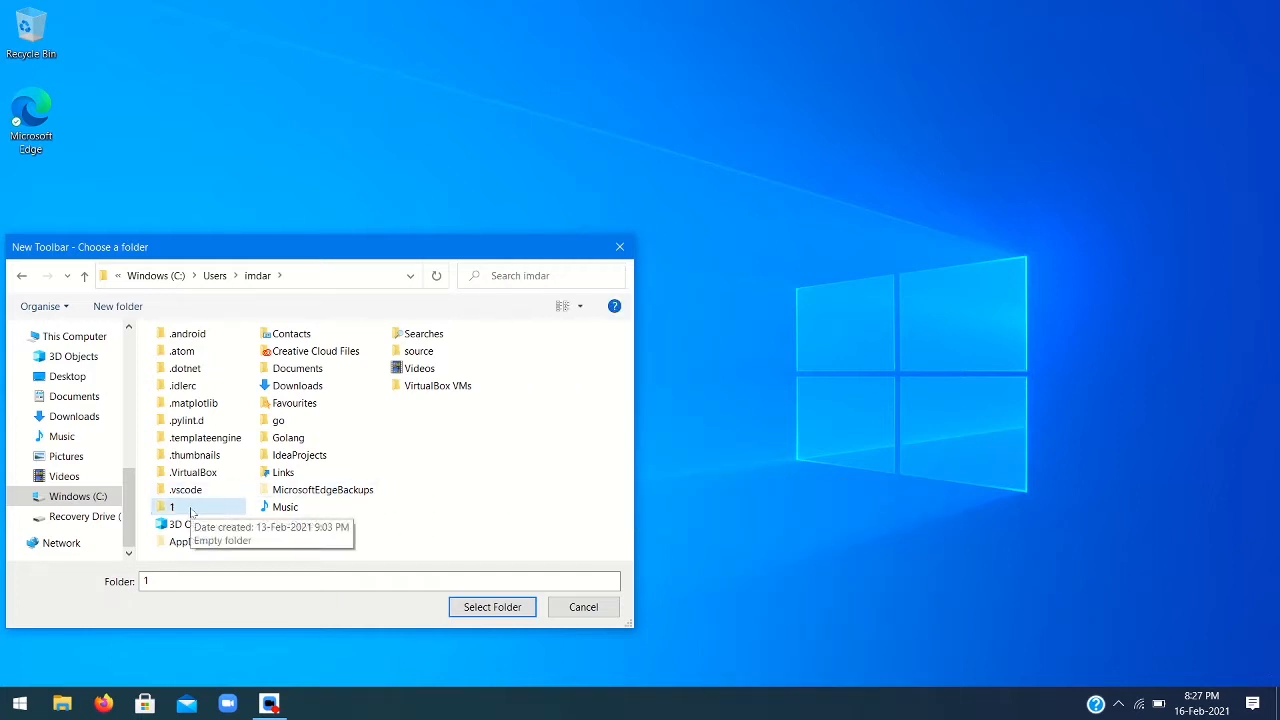
Add the folder 1 as the new taskbar toolbar.
left_click(191, 509)
left_click(526, 604)
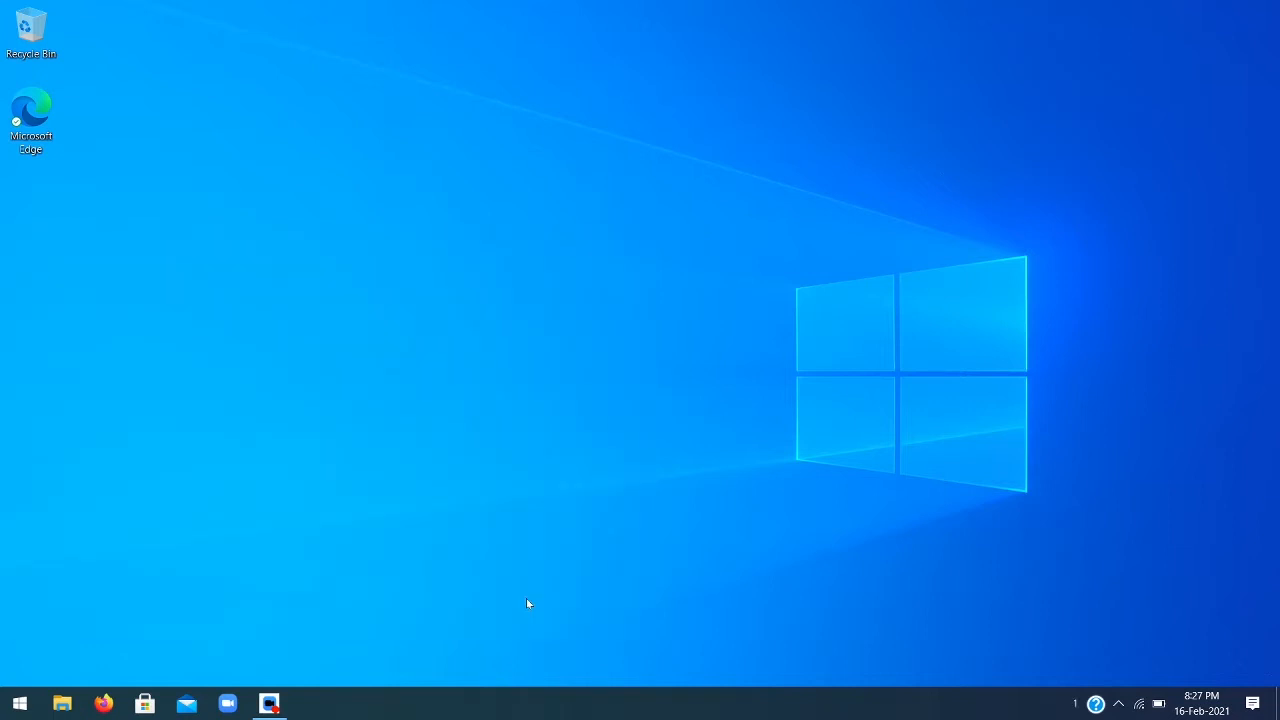
Unlock the taskbar and move the folder 1 toolbar directly beside the Start button, ahead of the app icons.
right_click(988, 718)
left_click(1100, 666)
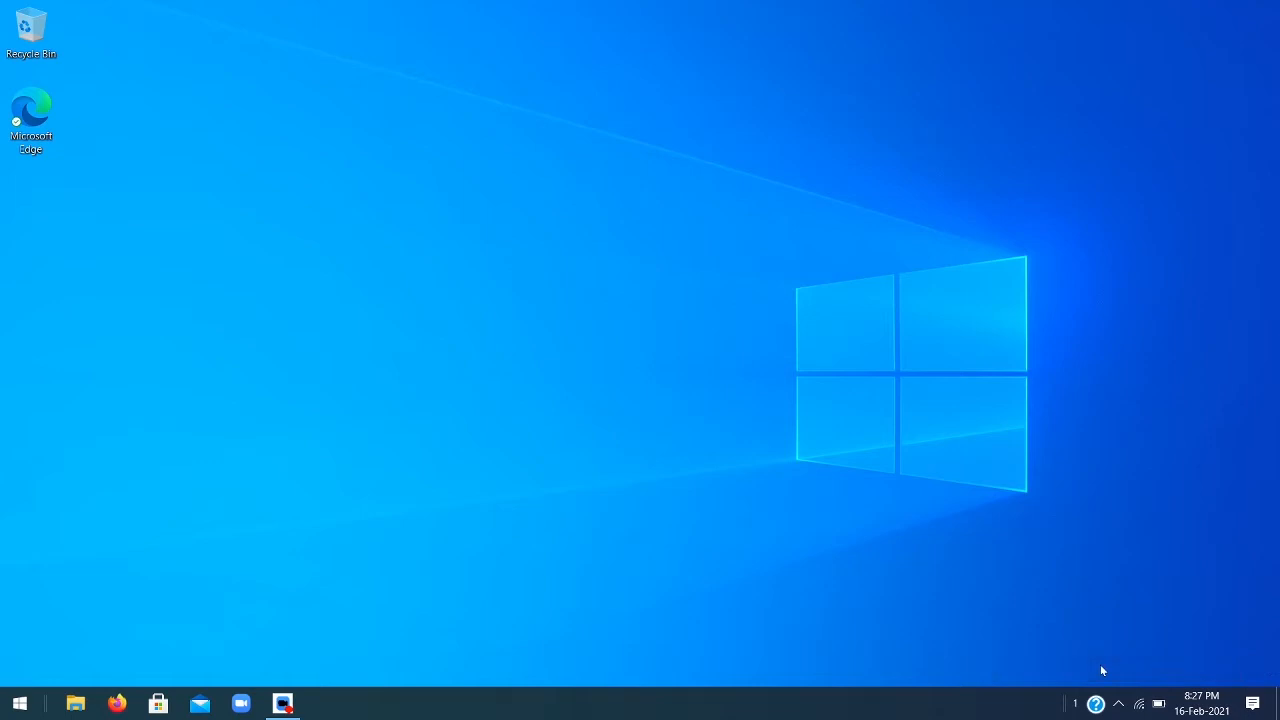
left_click_drag(201, 379, 782, 706)
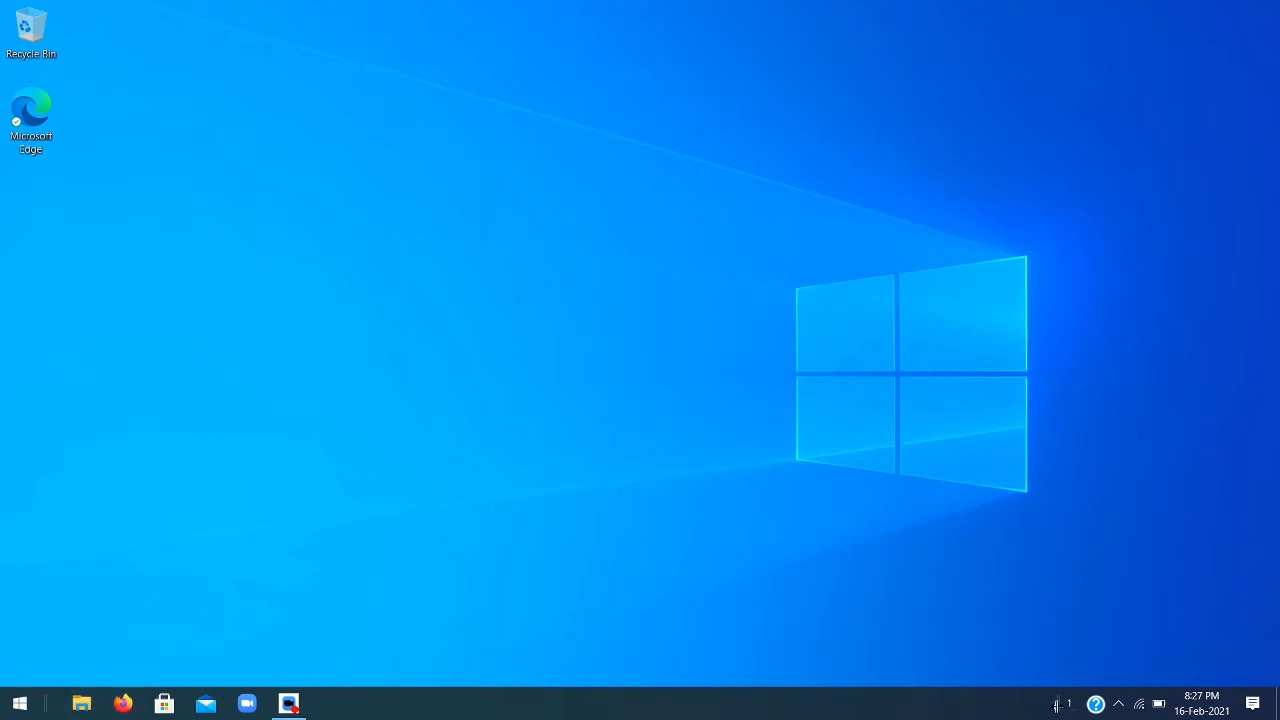
left_click_drag(1058, 703, 18, 703)
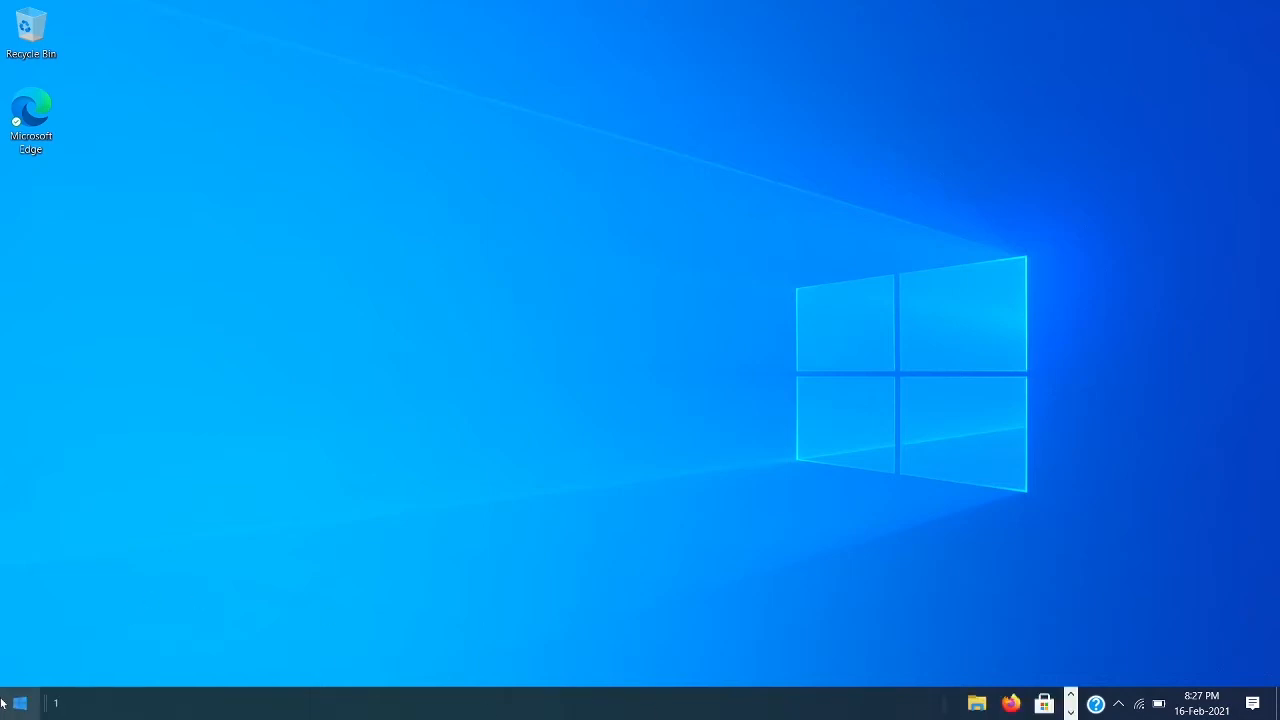
Move the group of app icons to the middle of the taskbar and lock the taskbar.
left_click_drag(948, 703, 503, 707)
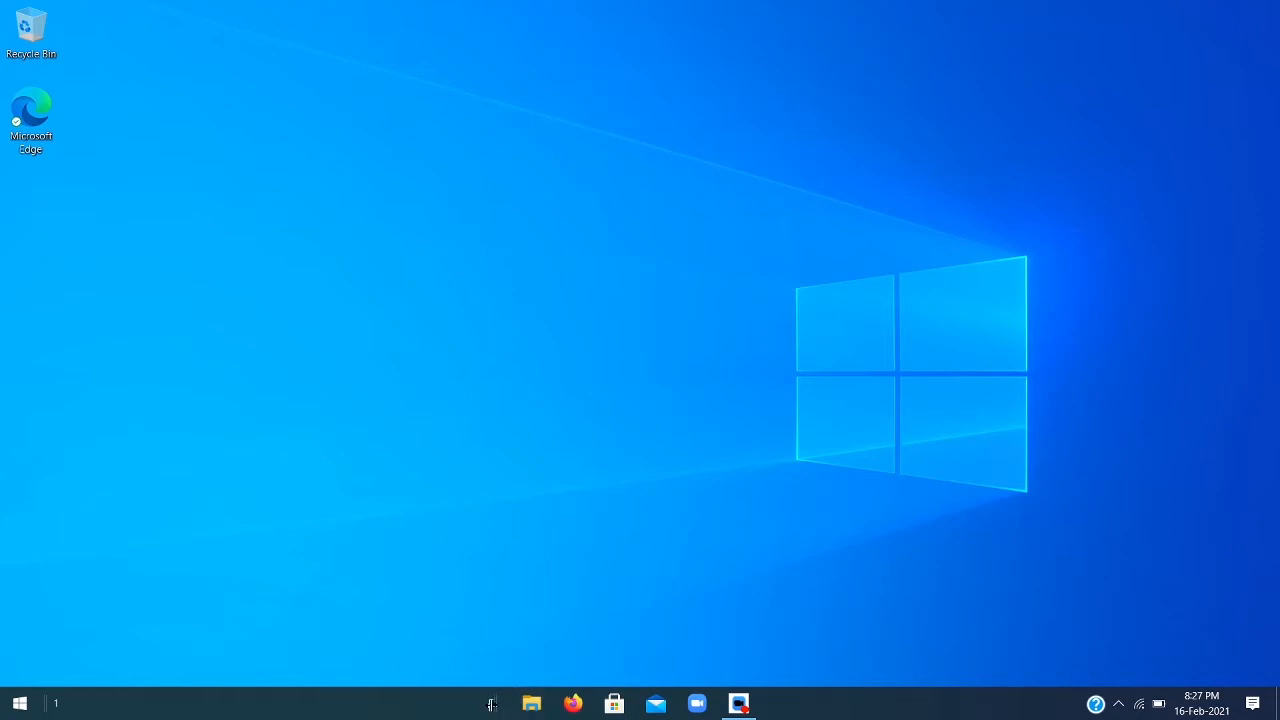
left_click_drag(491, 704, 488, 712)
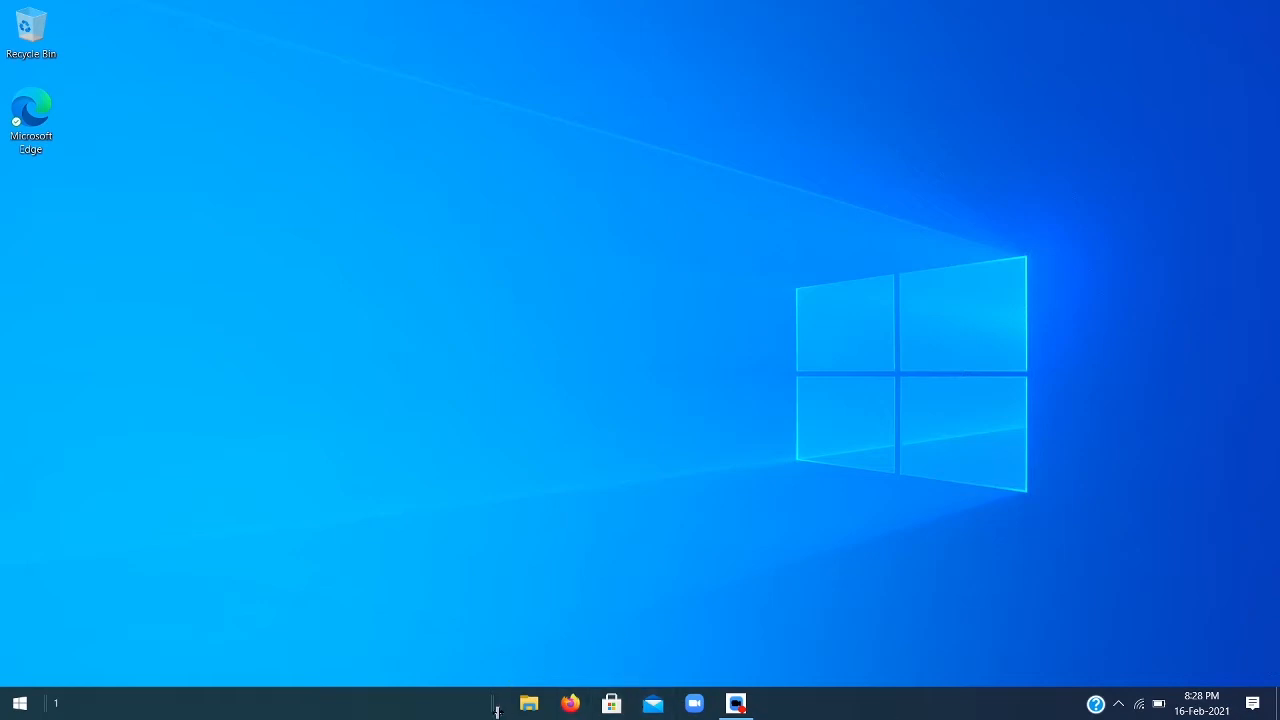
mouse_move(497, 710)
left_mouse_down()
mouse_move(477, 710)
mouse_move(496, 708)
left_mouse_up()
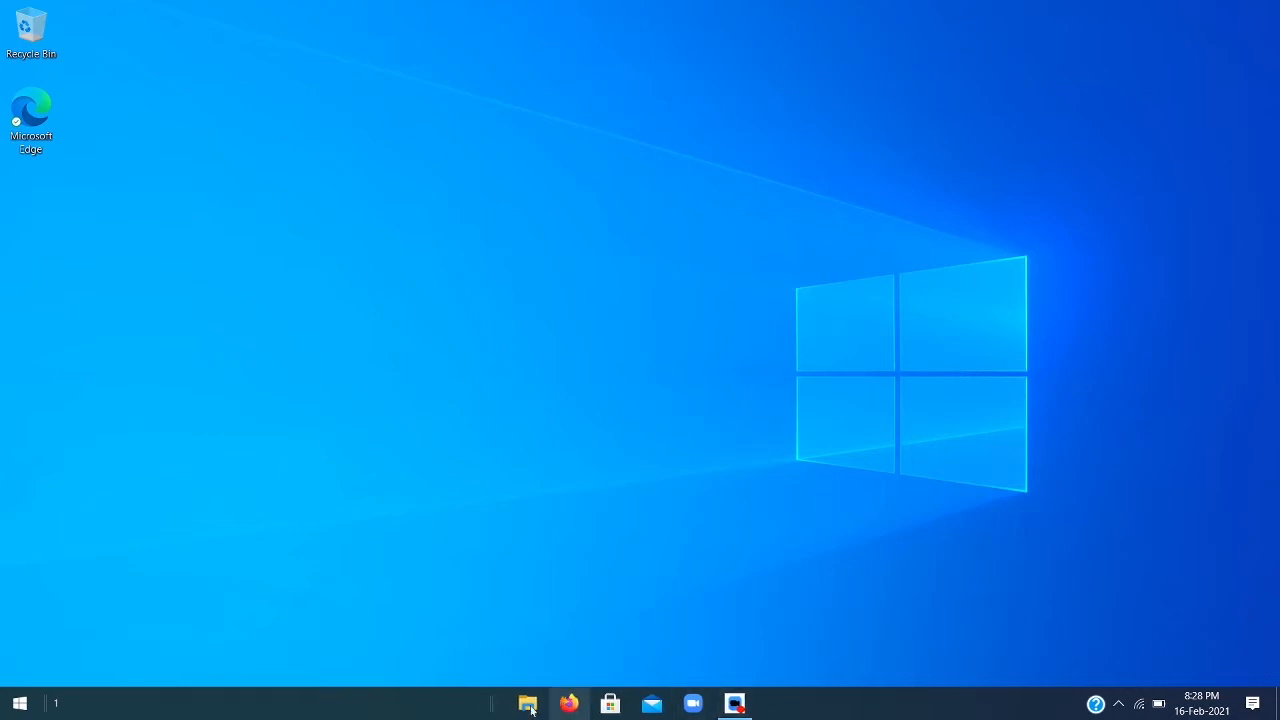
mouse_move(493, 703)
left_mouse_down()
mouse_move(509, 703)
mouse_move(485, 703)
left_mouse_up()
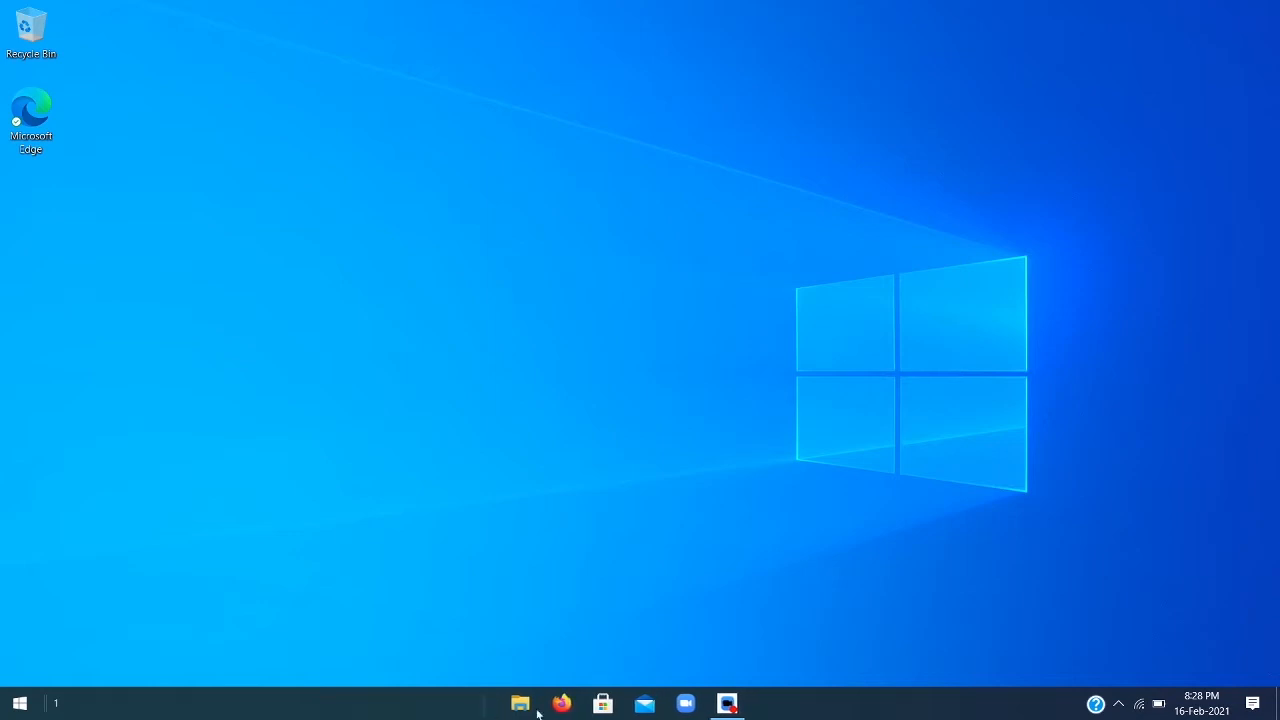
right_click(825, 705)
left_click(846, 656)
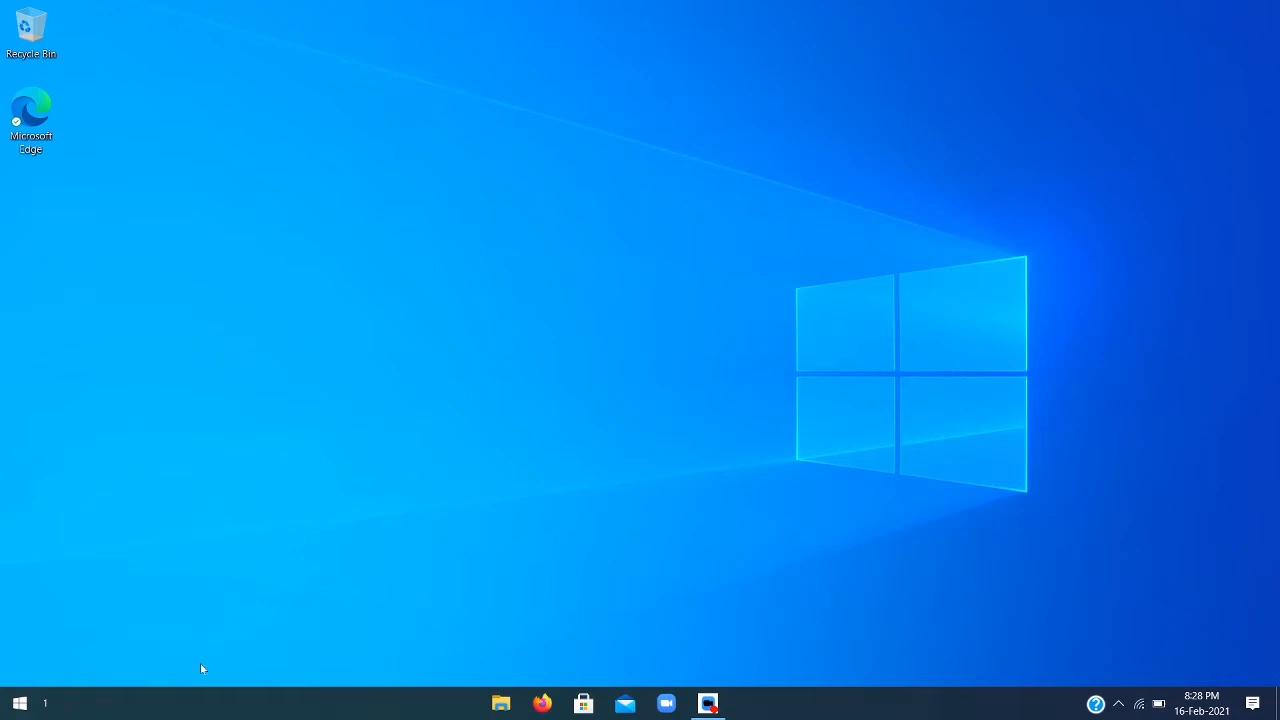
Unlock the taskbar and fine-tune the centring of the app icons.
right_click(43, 701)
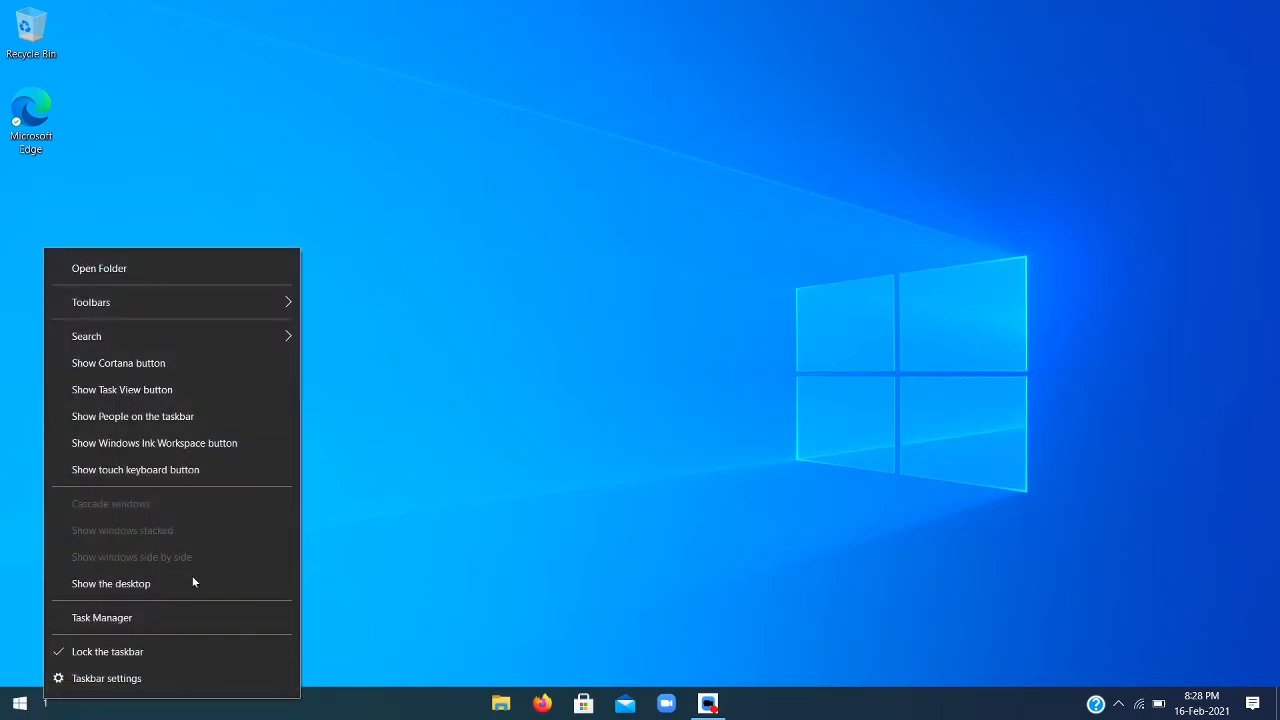
left_click(171, 649)
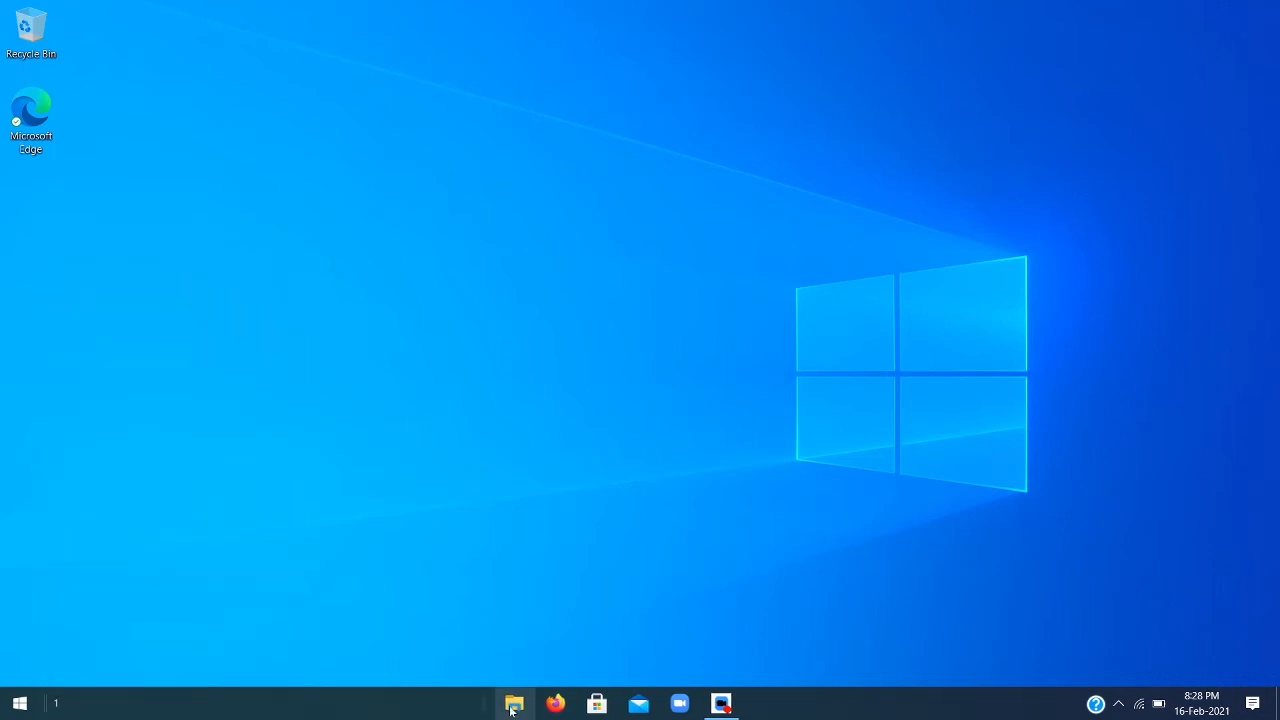
left_click_drag(481, 708, 497, 708)
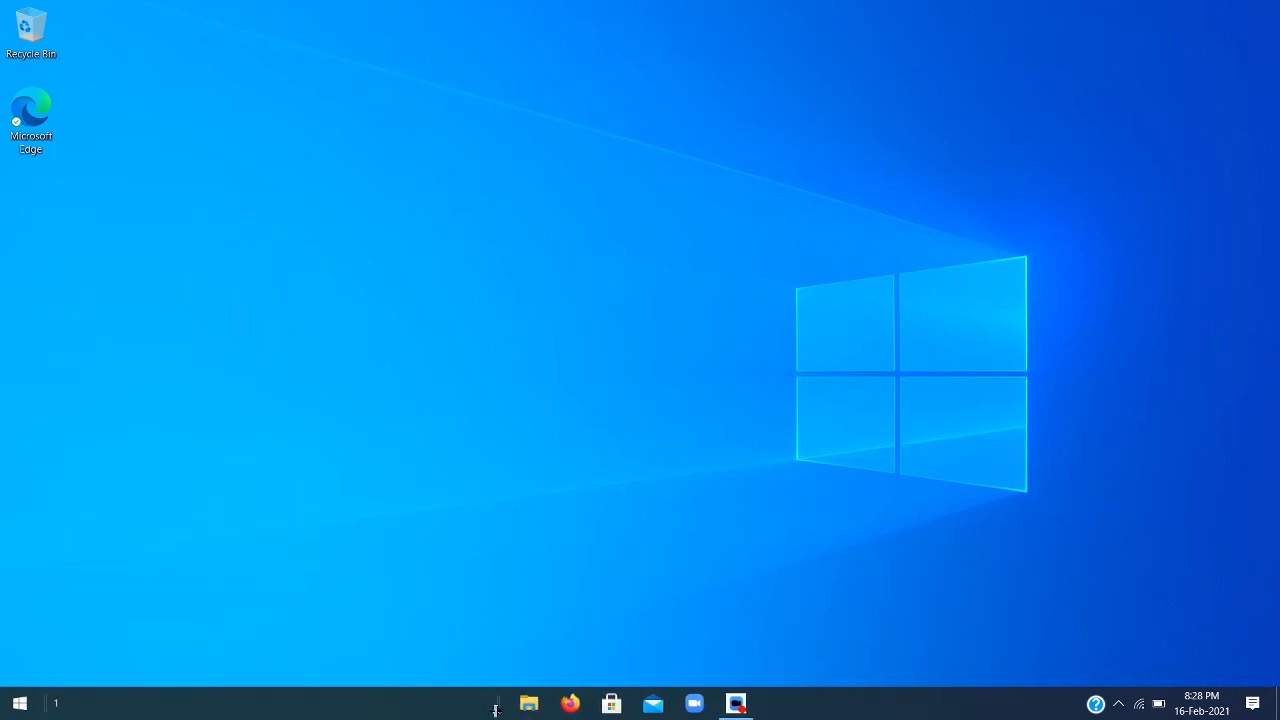
Turn off Show title and Show Text for the folder 1 toolbar.
right_click(57, 705)
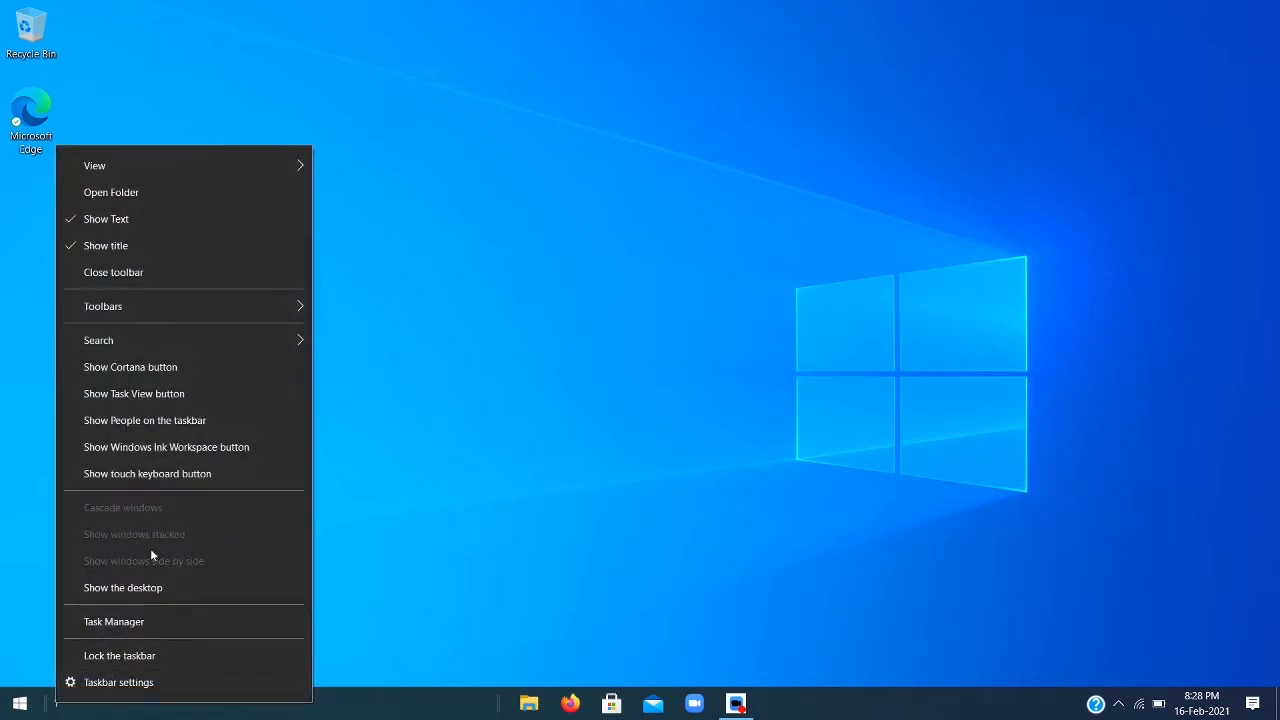
left_click(142, 250)
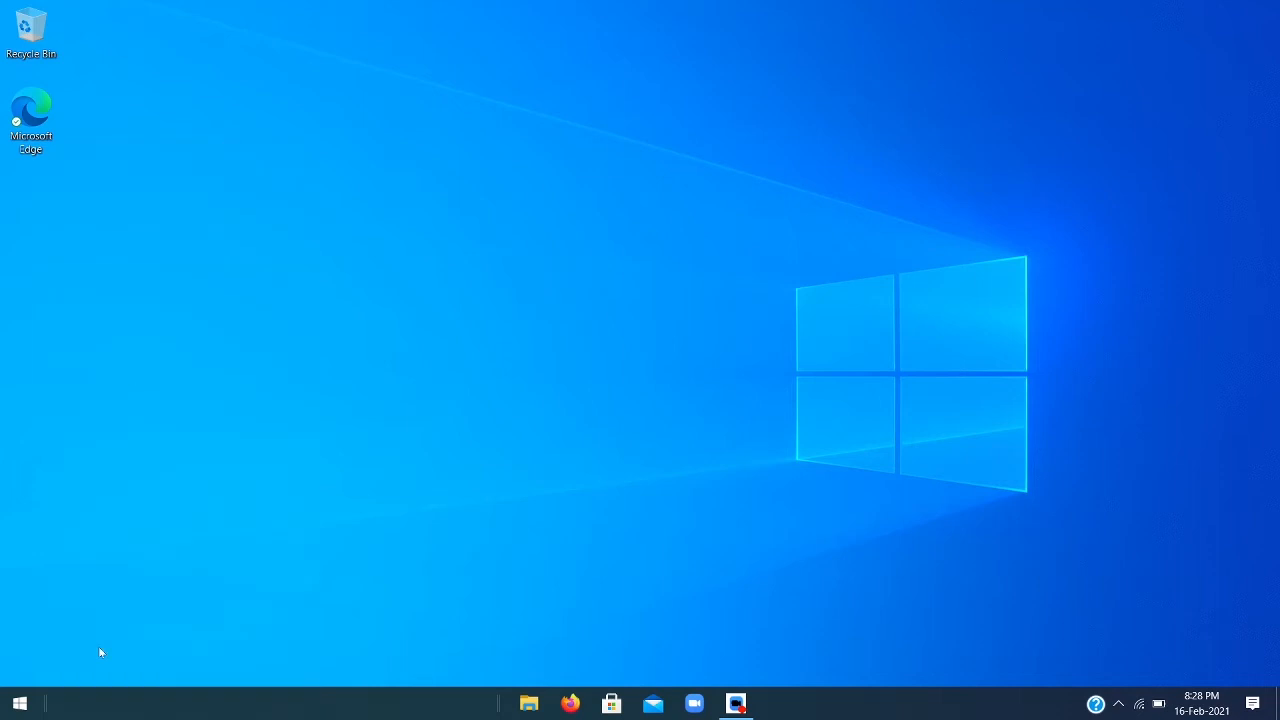
right_click(57, 703)
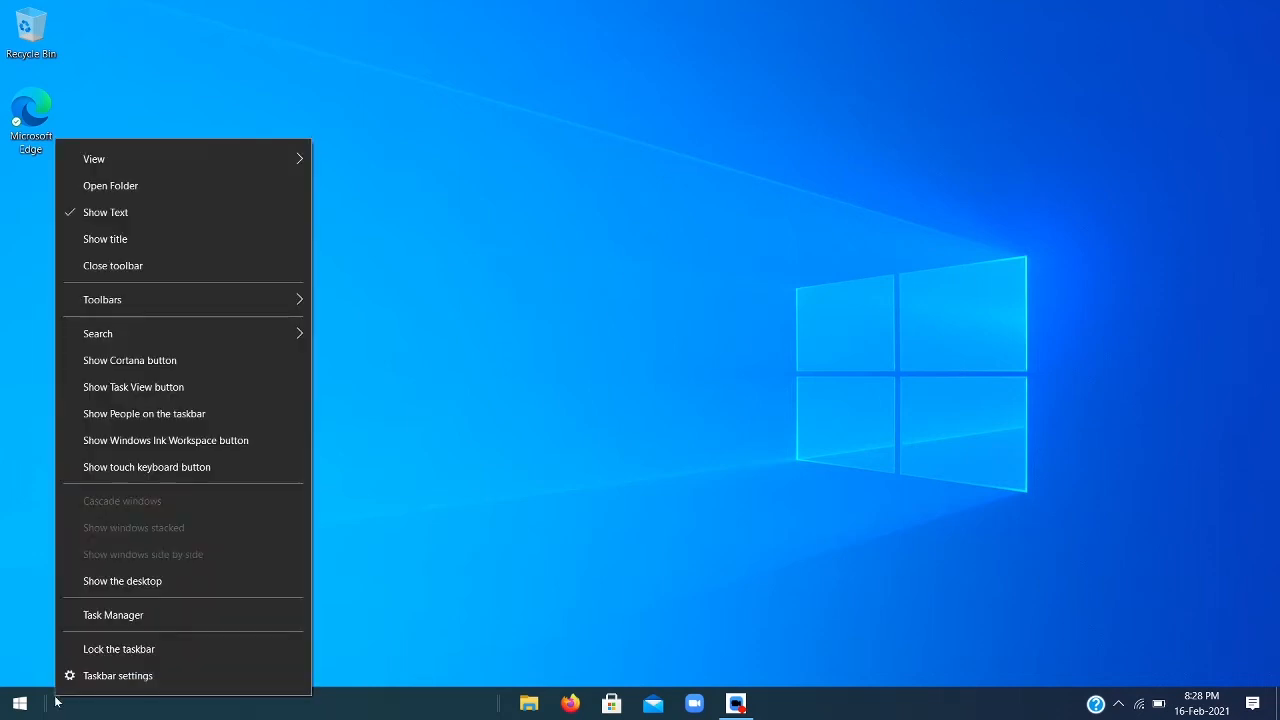
left_click(138, 208)
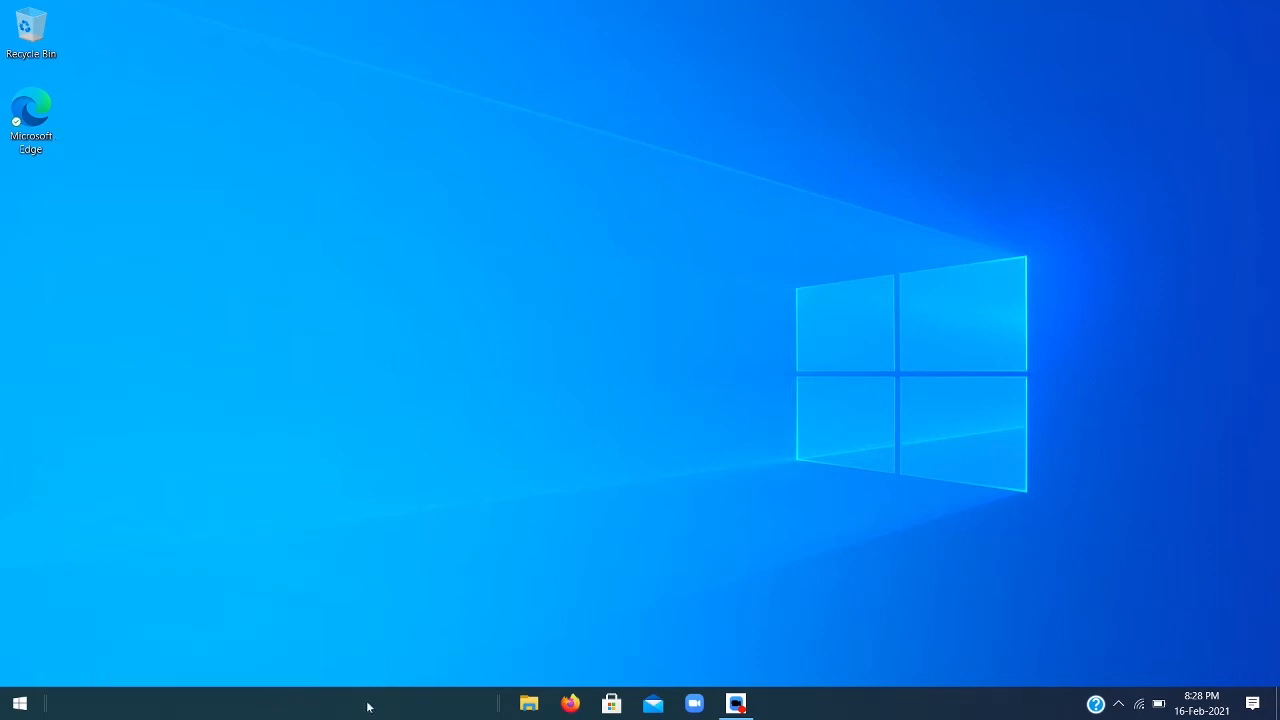
Lock the taskbar so the folder toolbar and the app icons stay fixed in position.
right_click(398, 710)
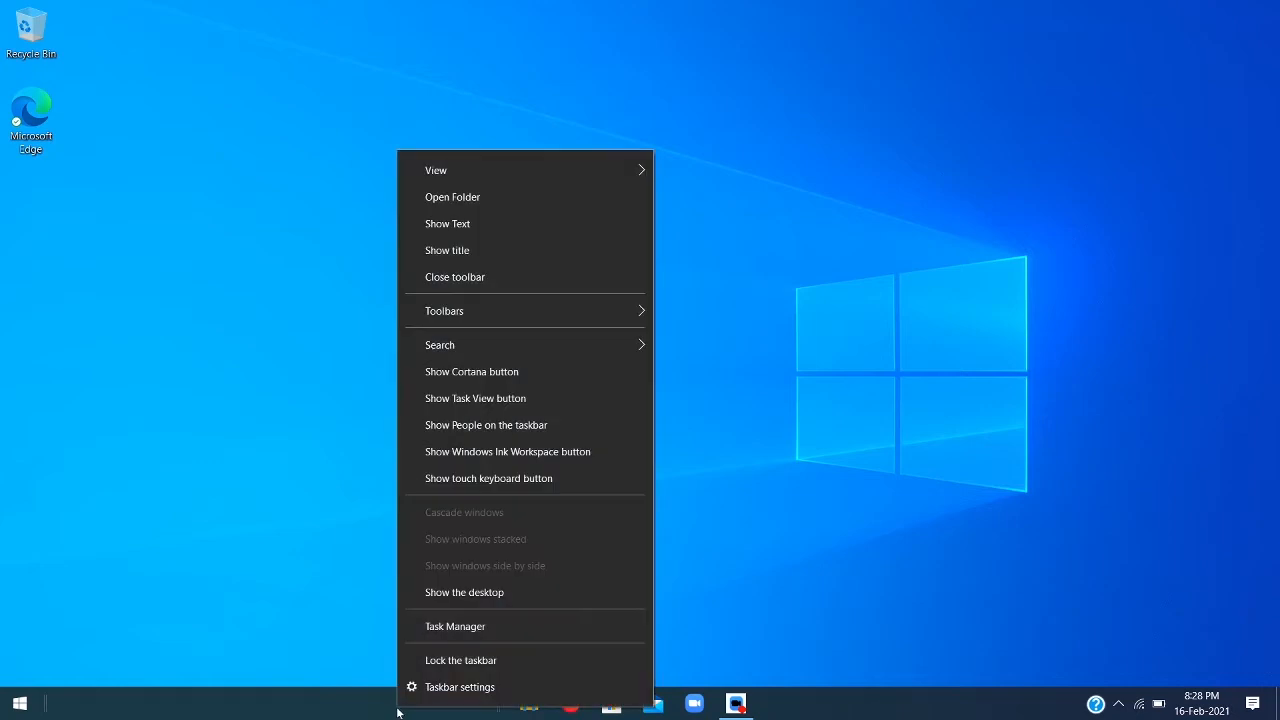
left_click(496, 663)
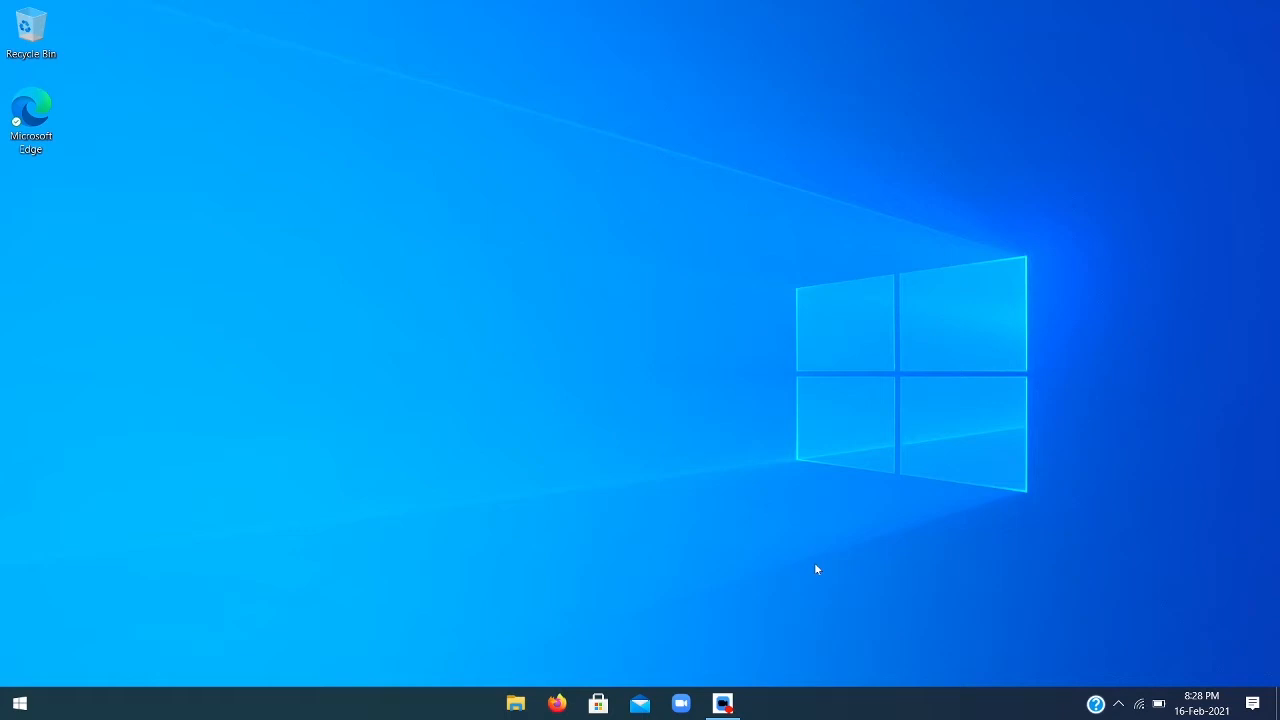
Try moving the microphone icon from the hidden system tray icons onto the taskbar and back into the hidden group.
mouse_move(1160, 710)
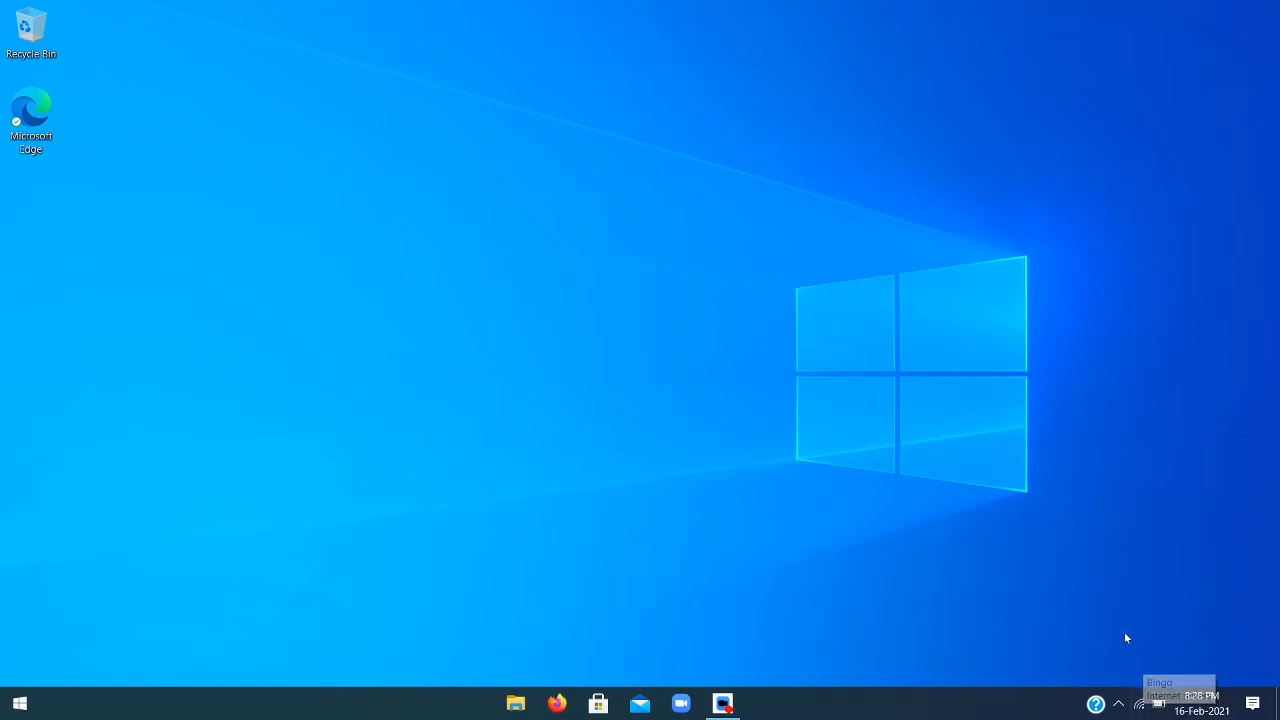
left_click(1118, 704)
left_click(1036, 712)
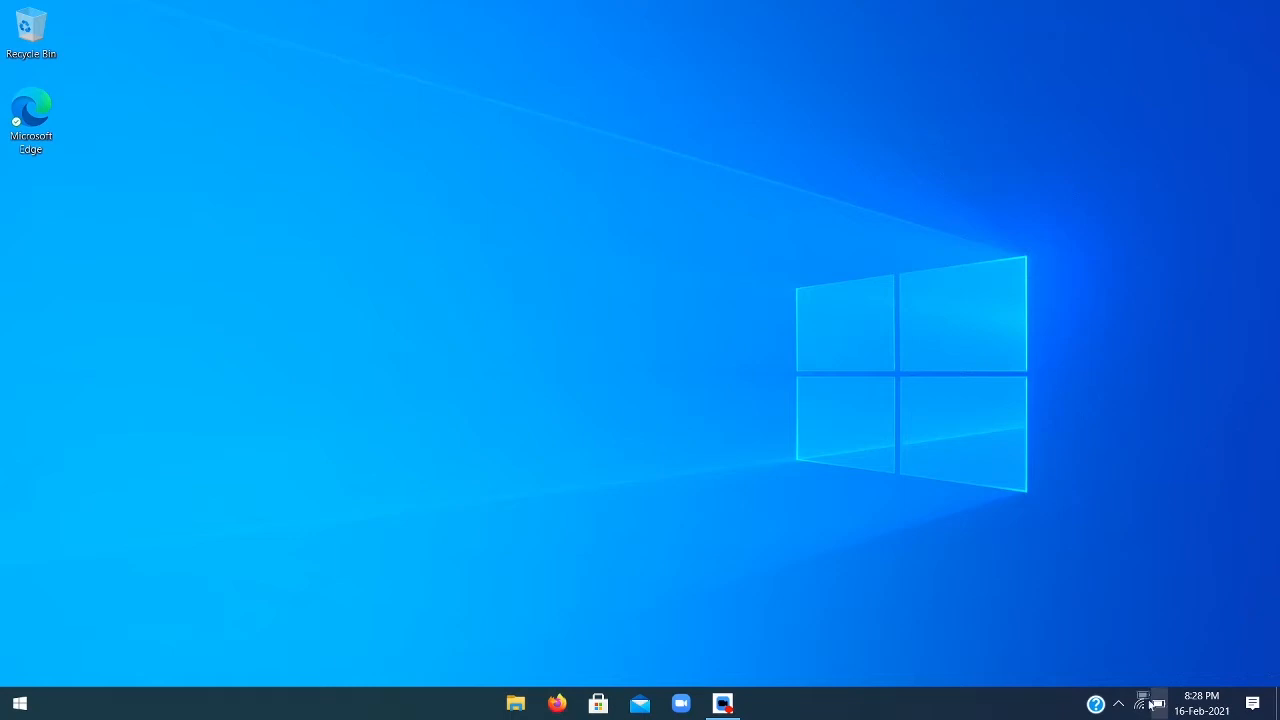
left_click(1119, 704)
left_click_drag(1126, 684, 1158, 704)
left_click(1118, 705)
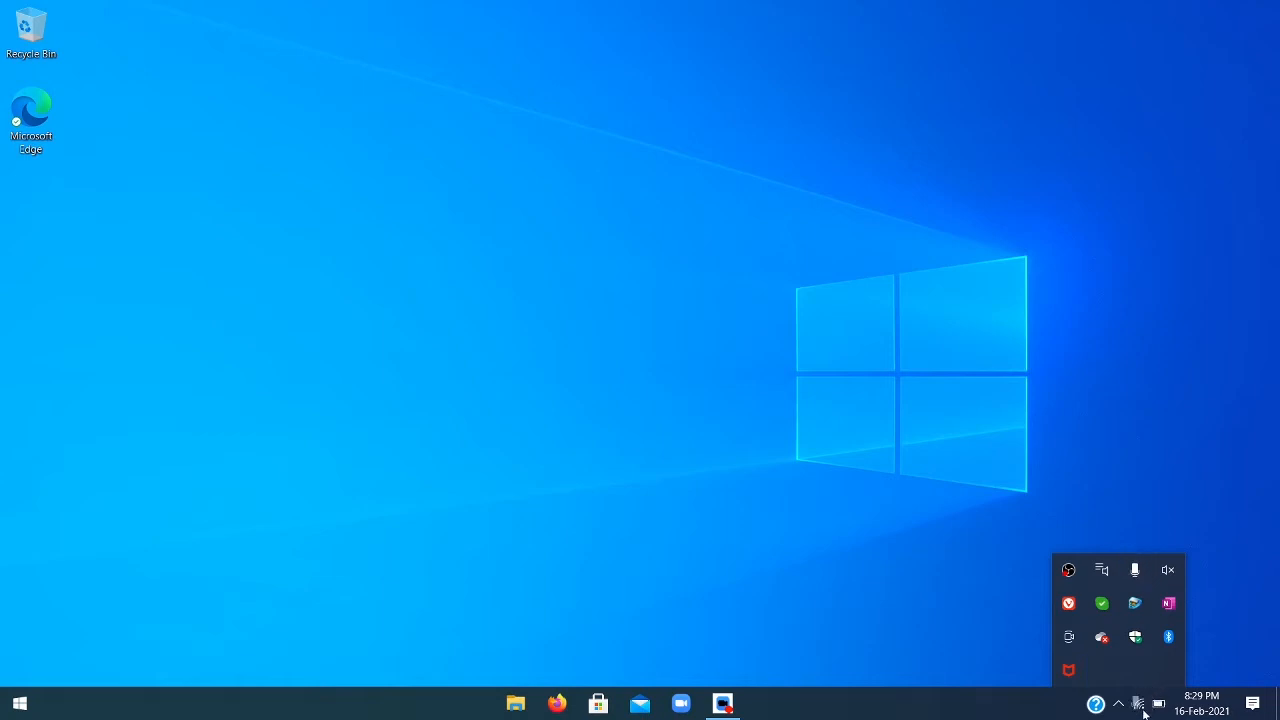
left_click(972, 716)
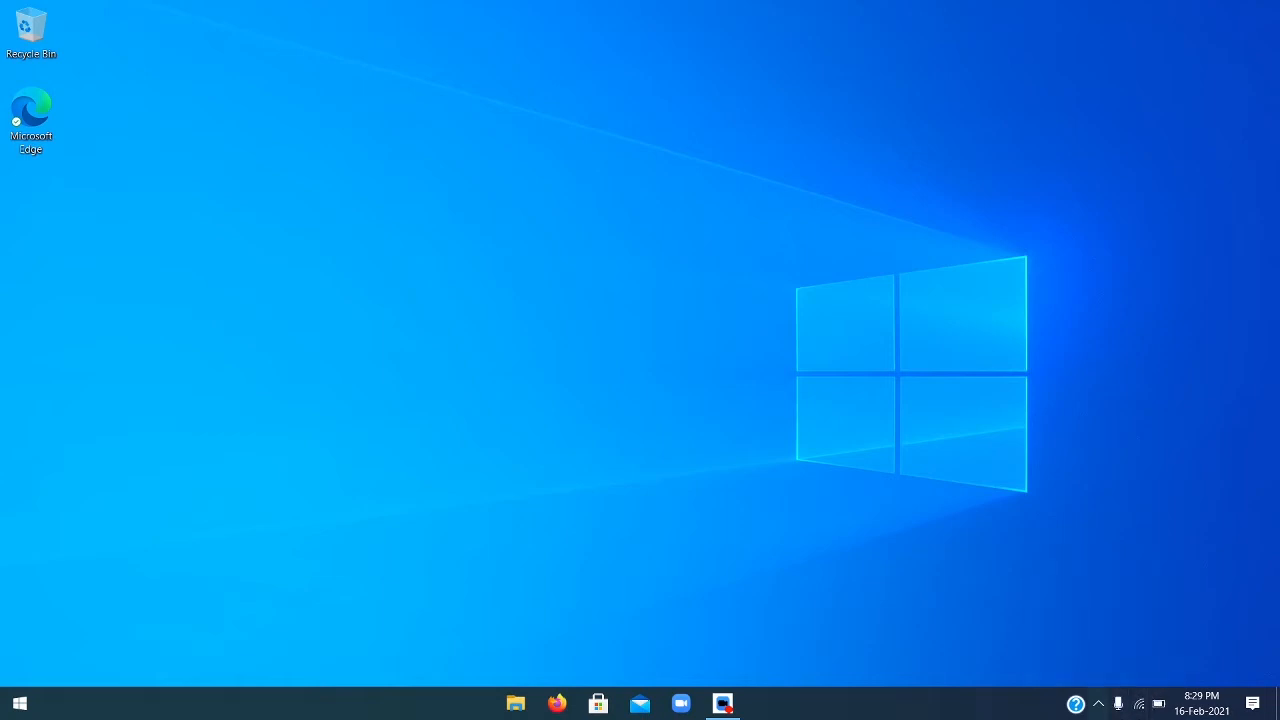
left_click(1119, 703)
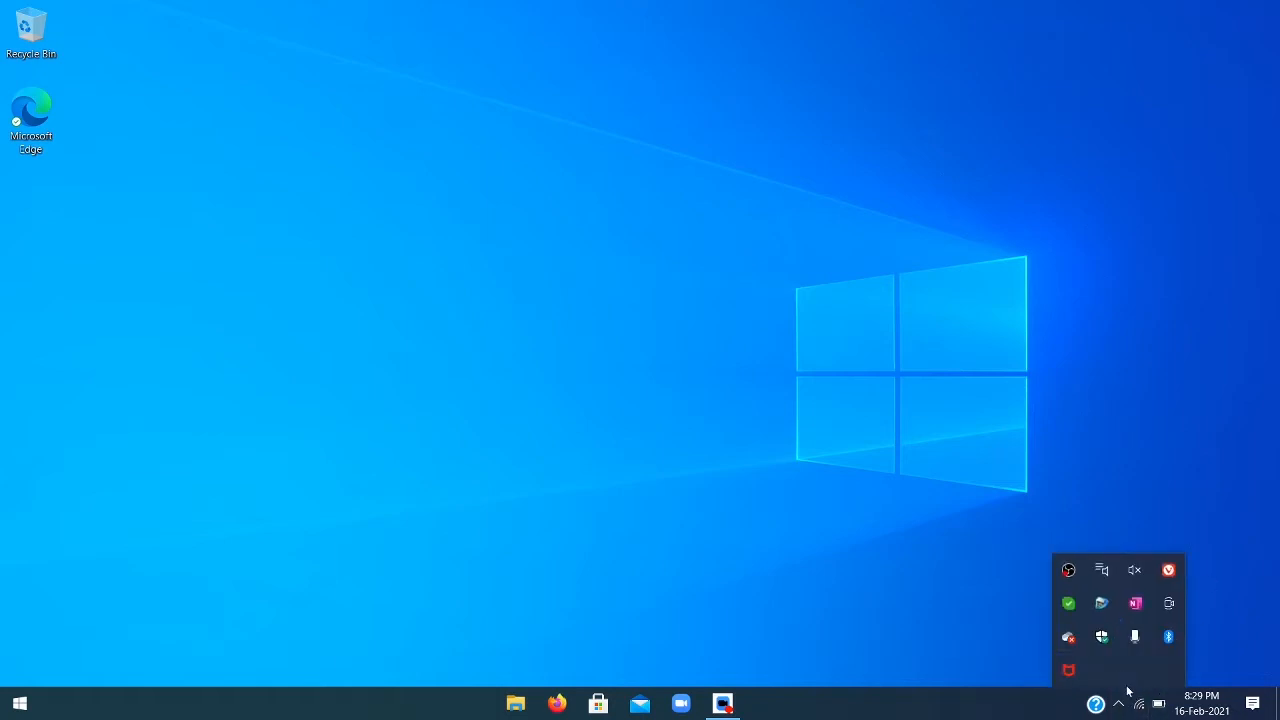
left_click(1041, 710)
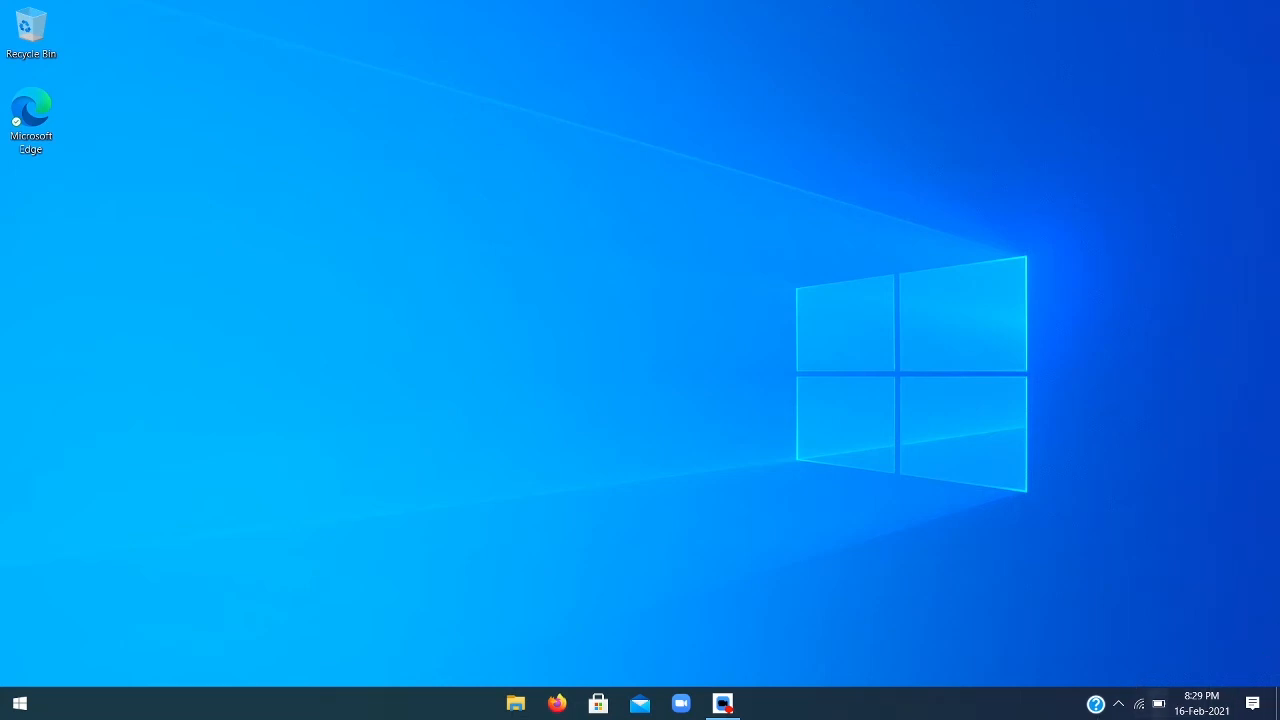
Unlock the taskbar, shift the group of app icons slightly towards the Start button, and lock the taskbar again.
right_click(884, 714)
left_click(1006, 662)
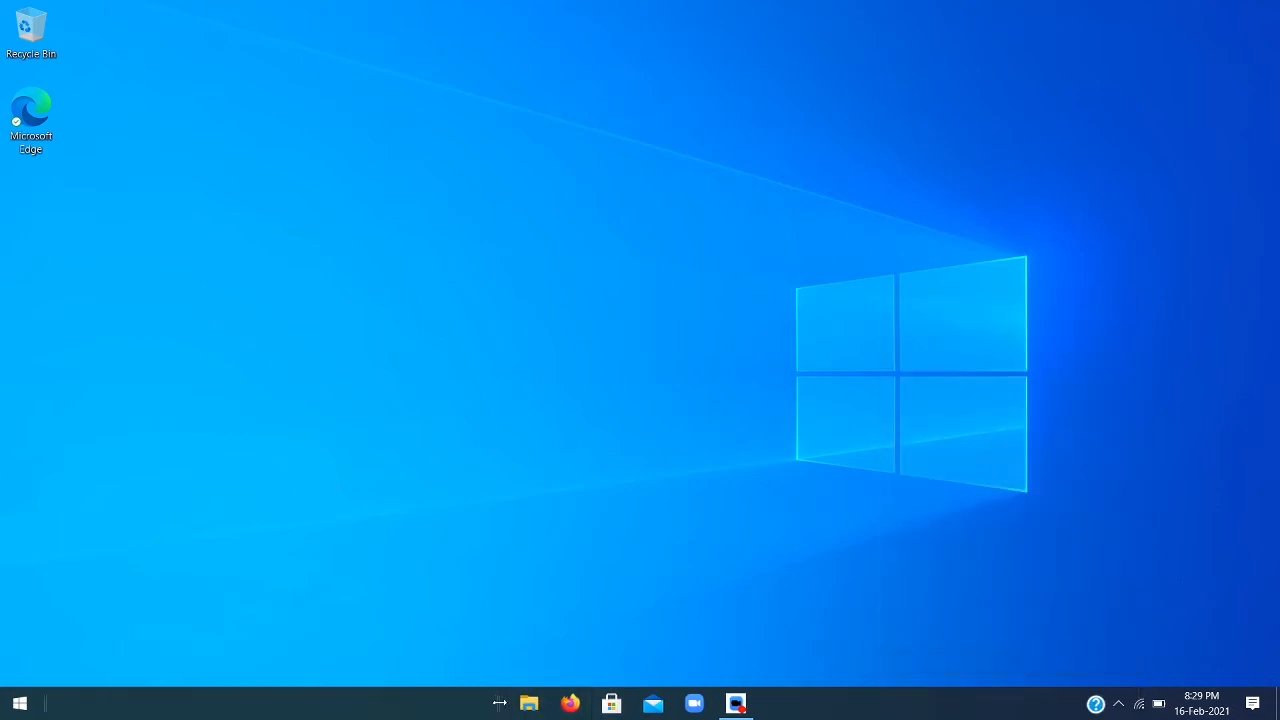
left_click_drag(499, 704, 472, 700)
right_click(795, 705)
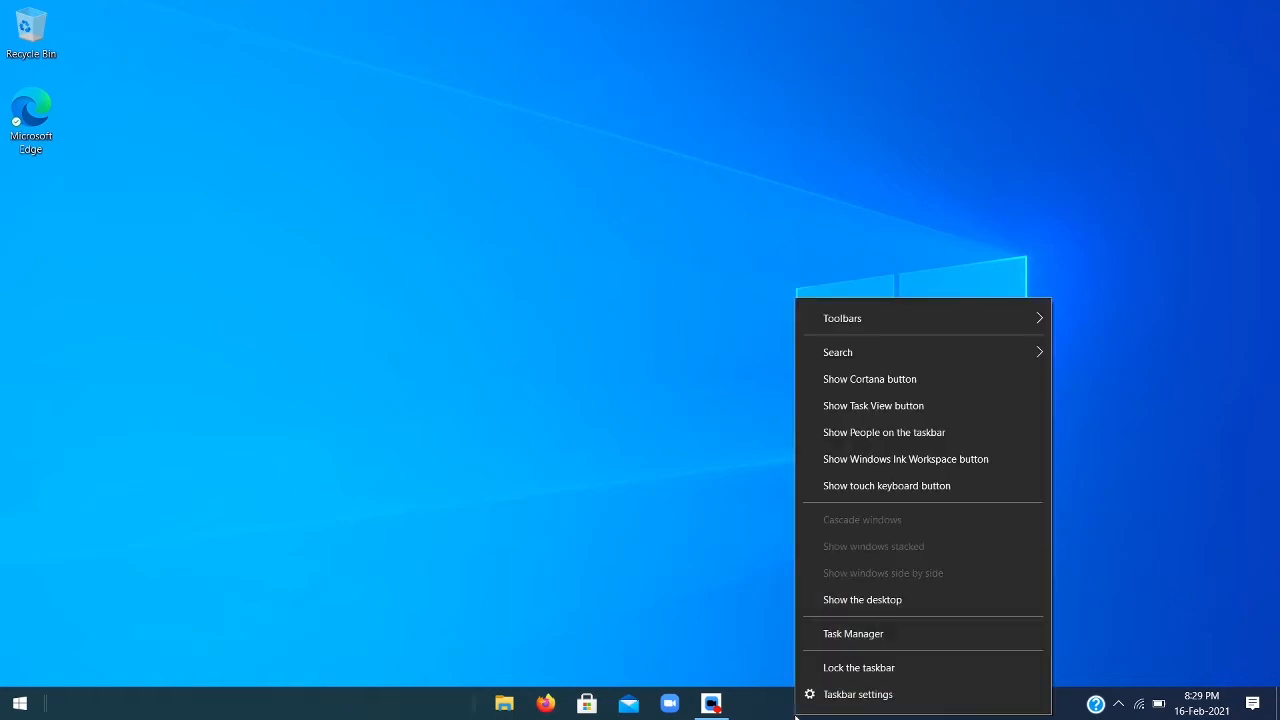
left_click(834, 668)
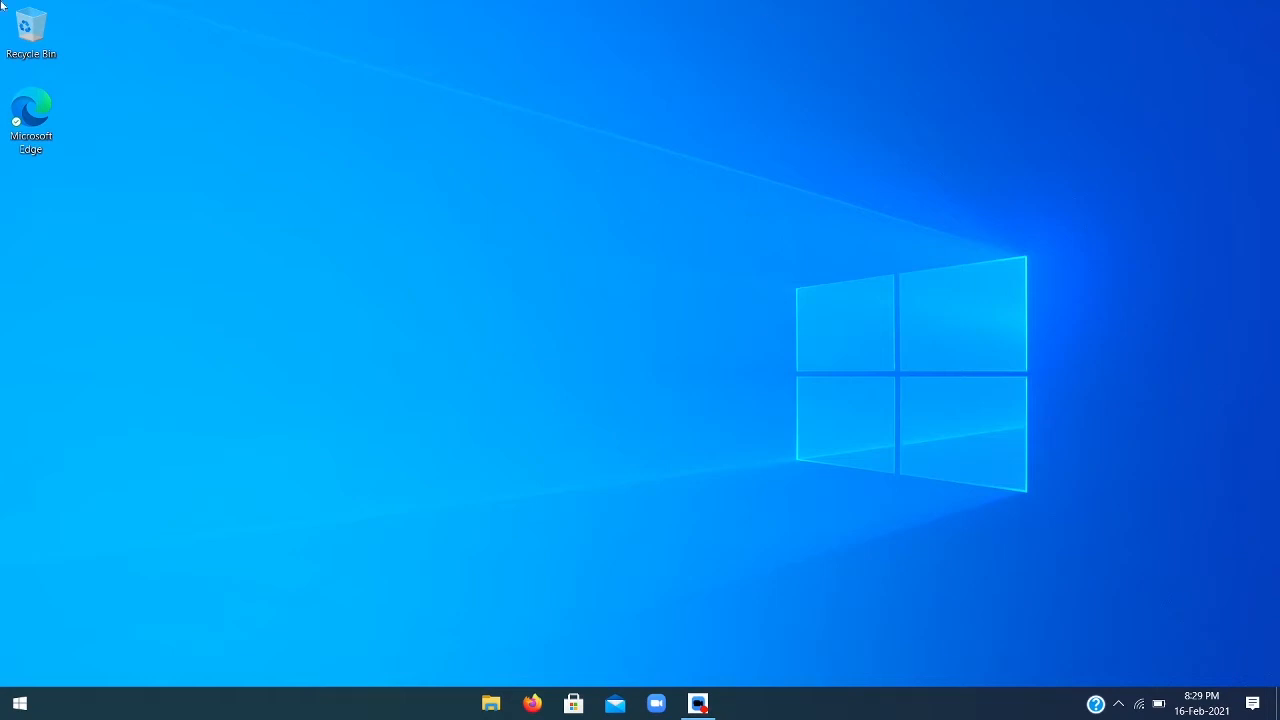
left_click_drag(2, 2, 1092, 680)
left_click(1191, 587)
left_click_drag(252, 310, 1, 2)
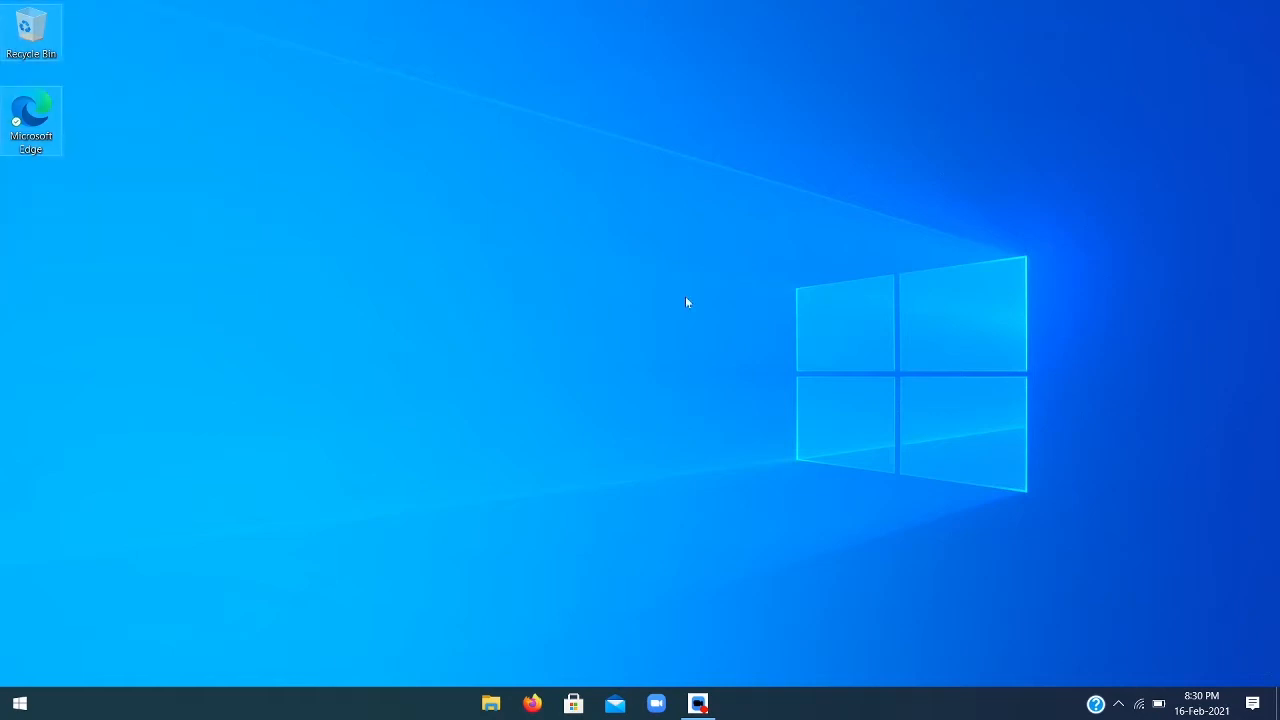
Permanently delete the Microsoft Edge shortcut from the desktop.
left_click(685, 298)
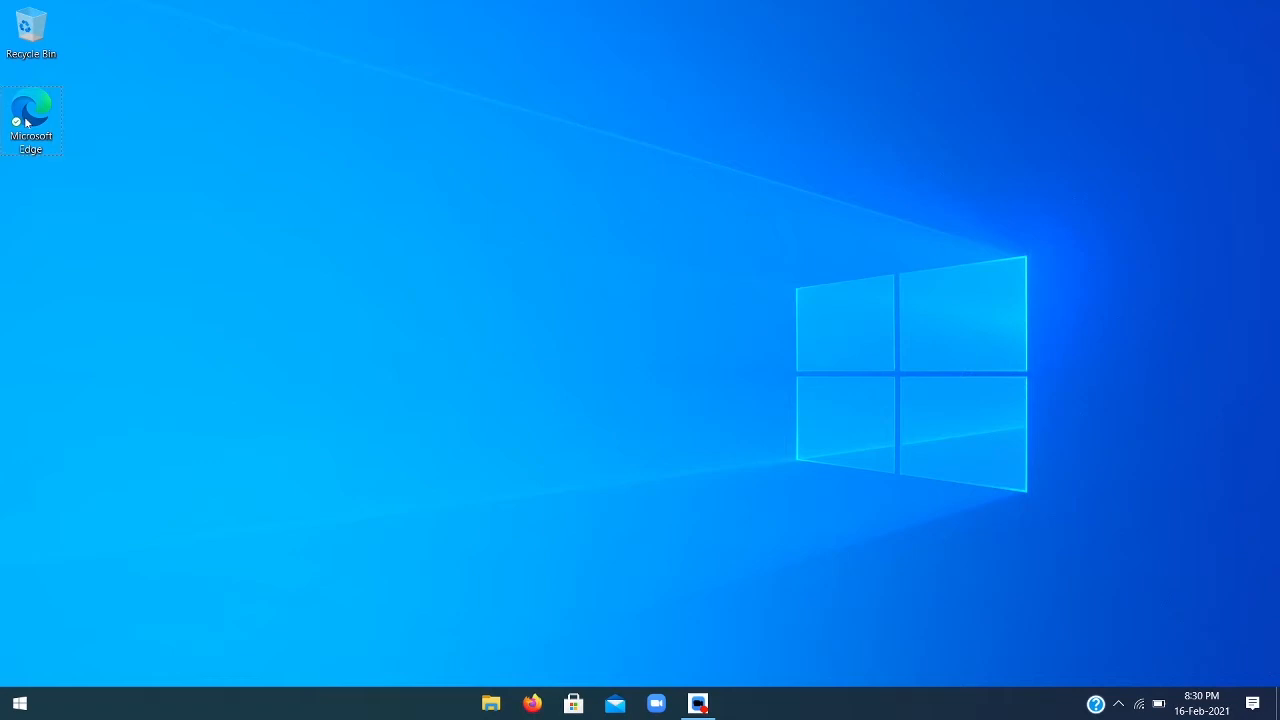
key("Delete")
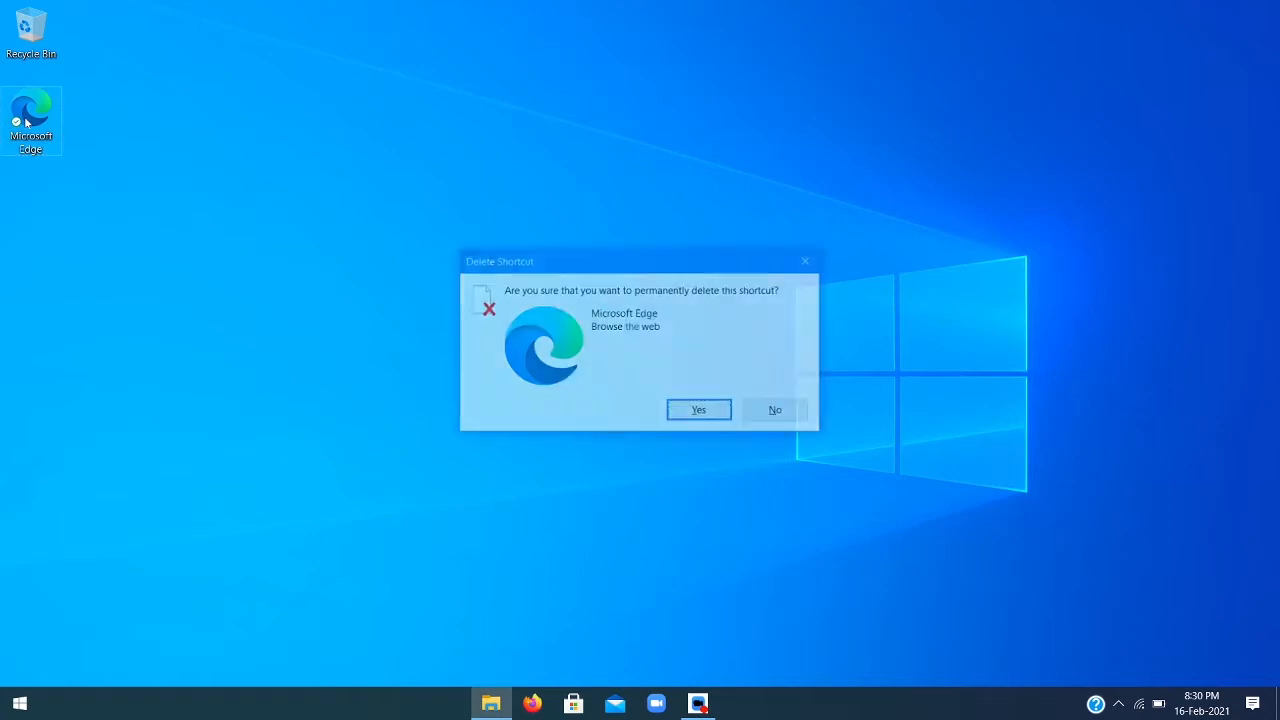
left_click(705, 414)
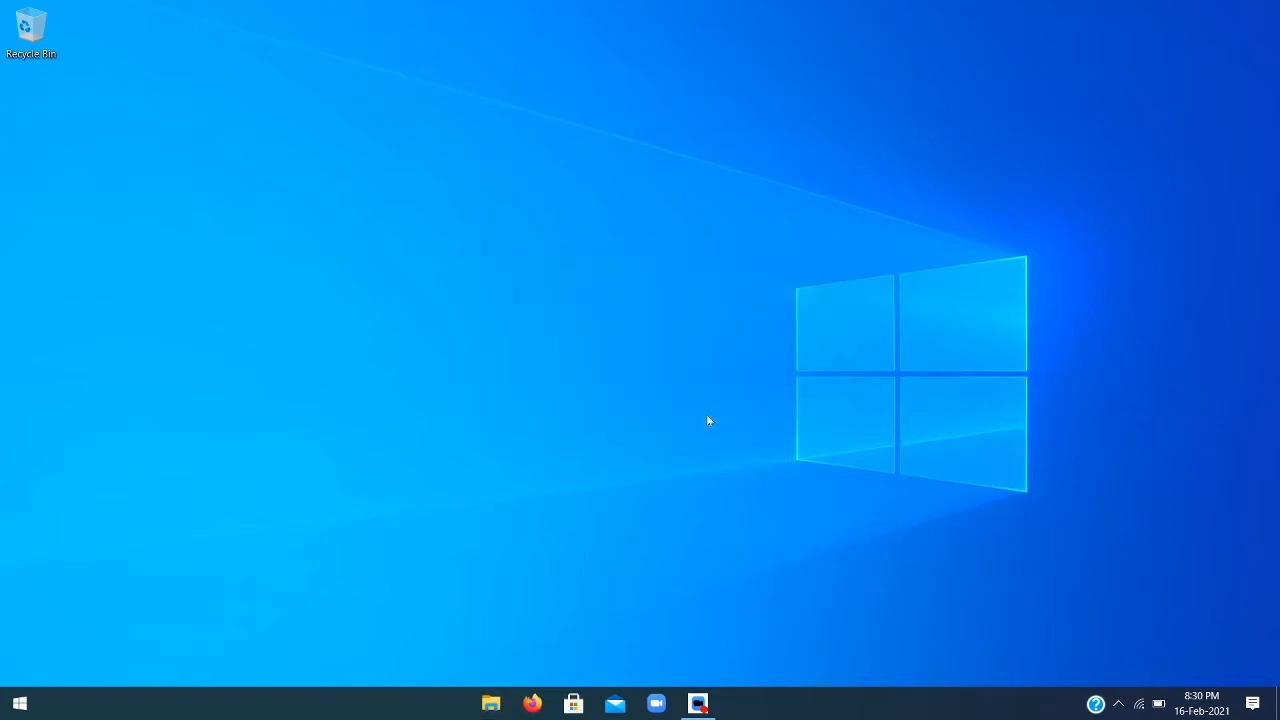
Search Windows for "fir" and open the file location of the Firefox app.
left_click(20, 703)
type("fir")
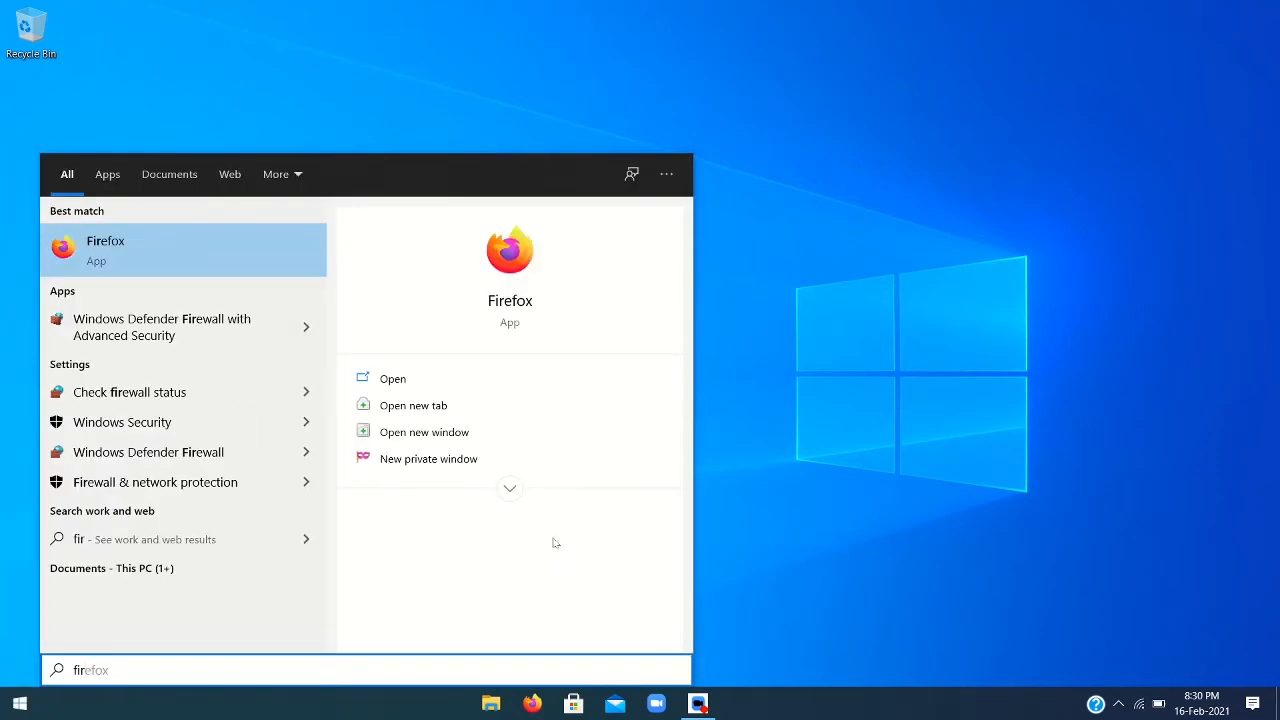
left_click(509, 487)
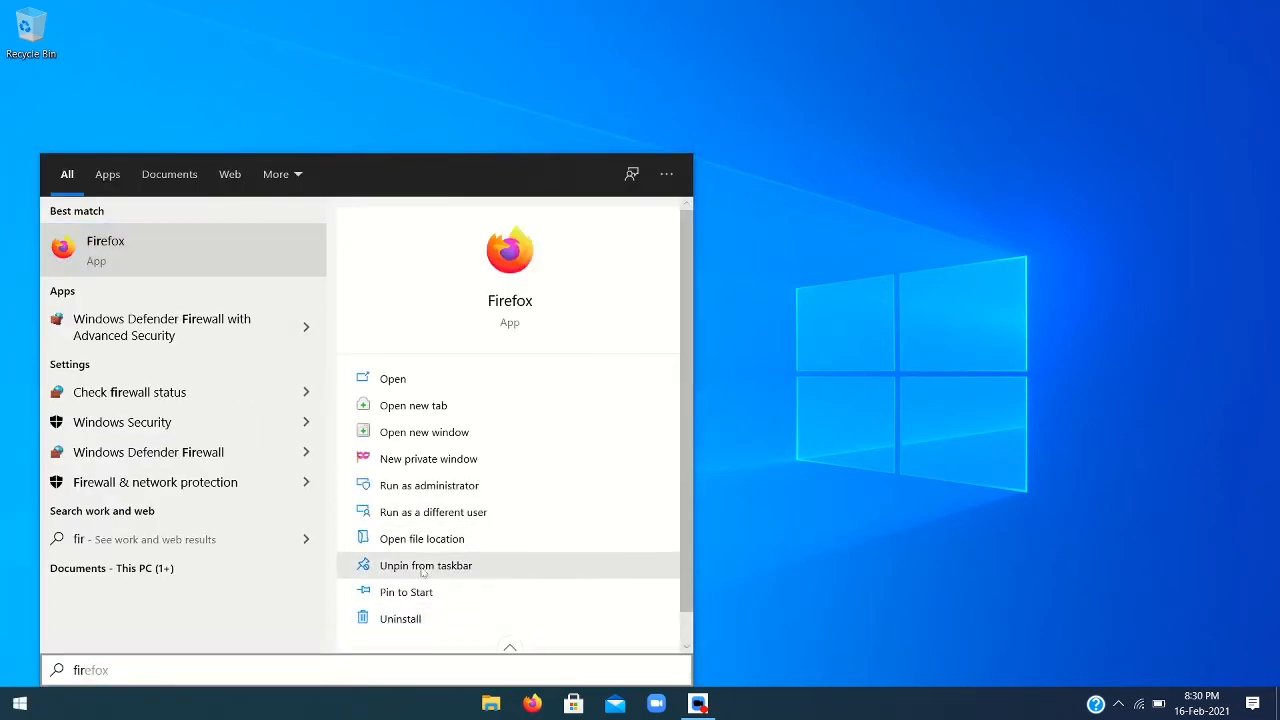
left_click(710, 524)
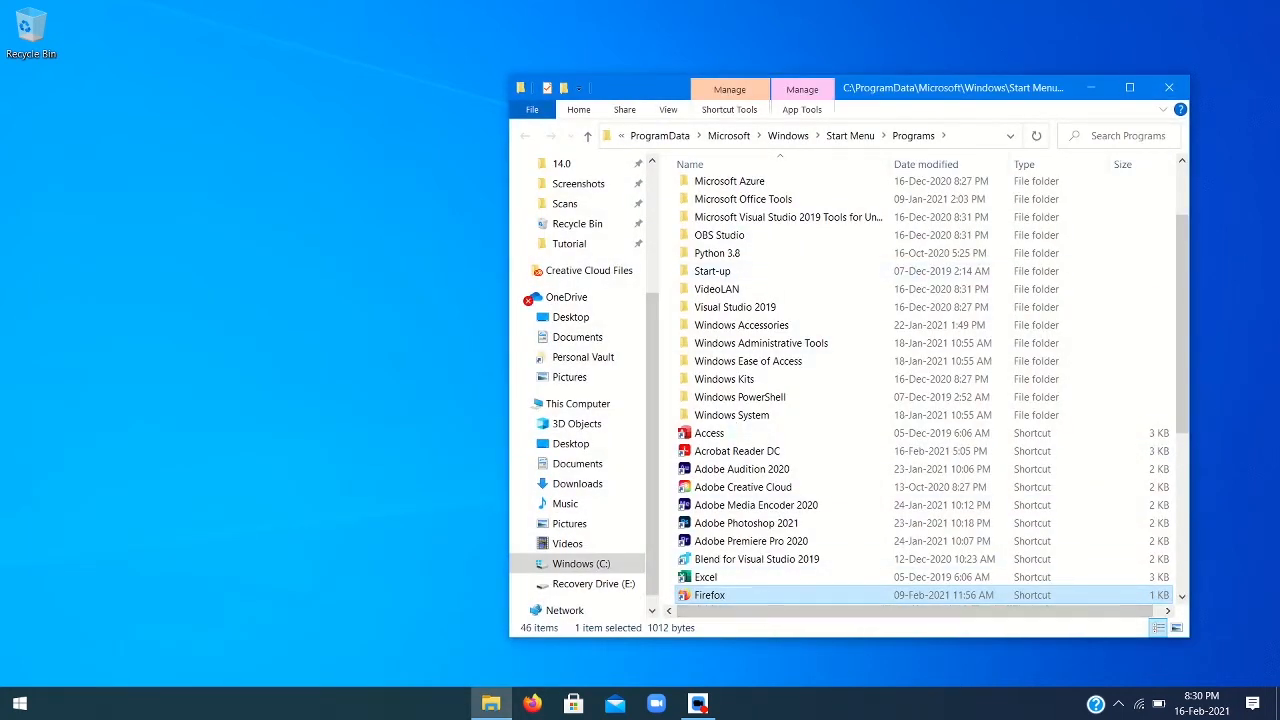
Create a Firefox shortcut on the desktop from its entry in the Programs folder, then close the folder window.
key("F2")
right_click(750, 598)
left_click(1018, 598)
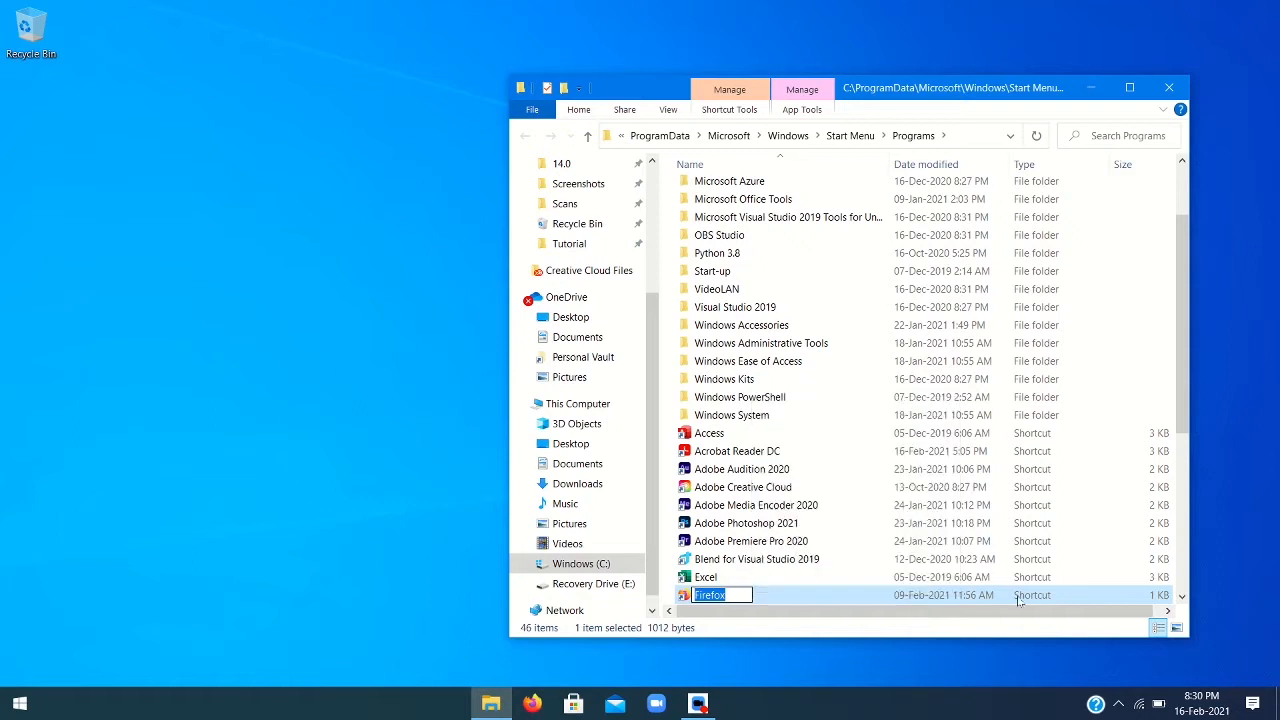
left_click(1018, 599)
right_click(1008, 596)
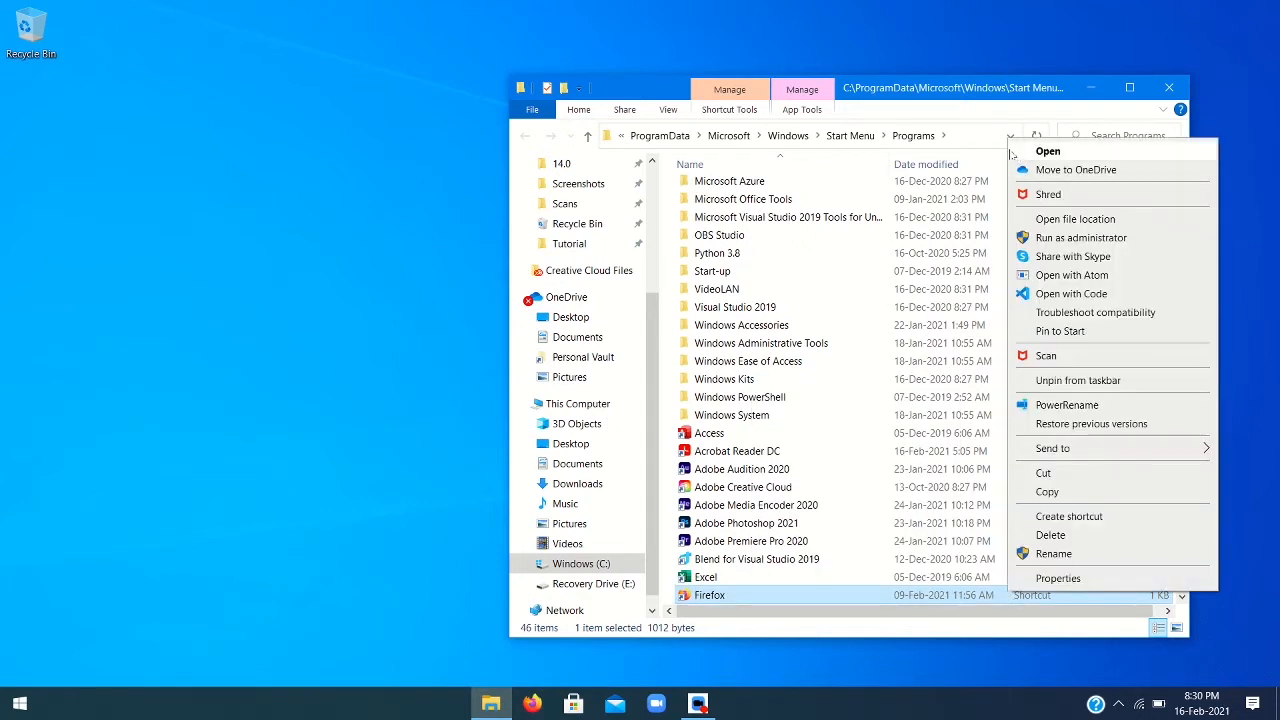
left_click(1080, 516)
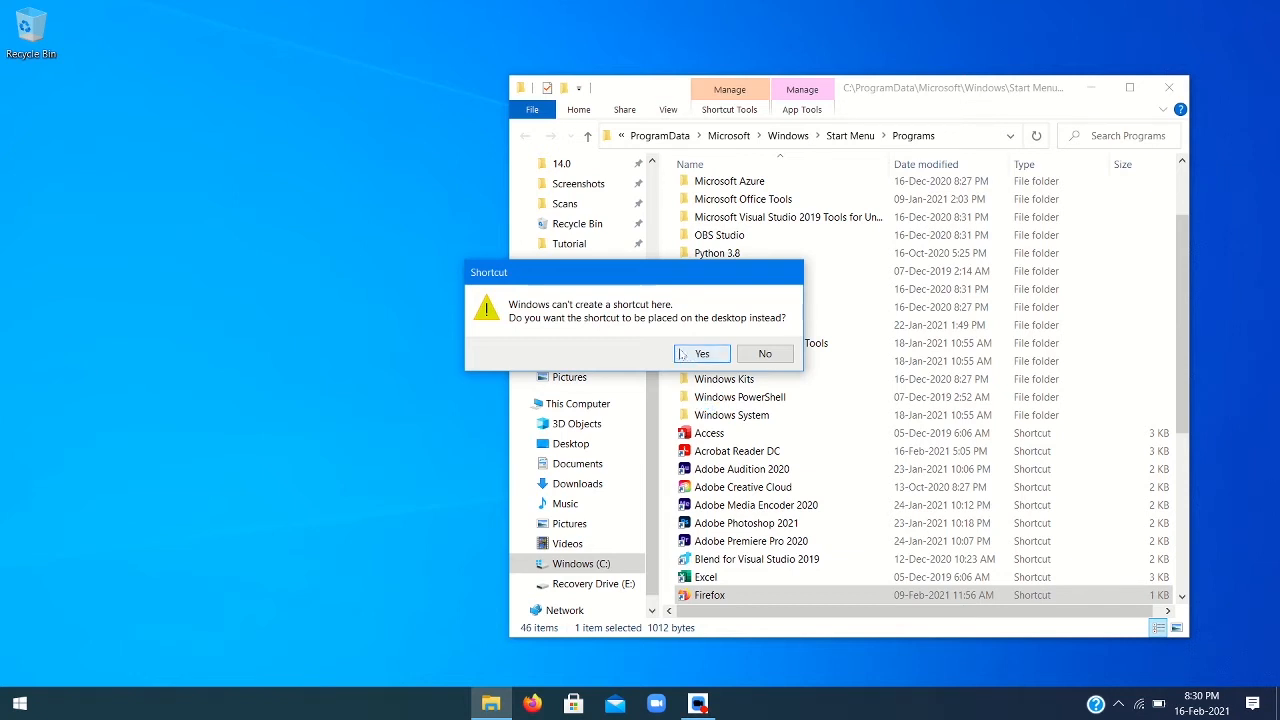
left_click(681, 352)
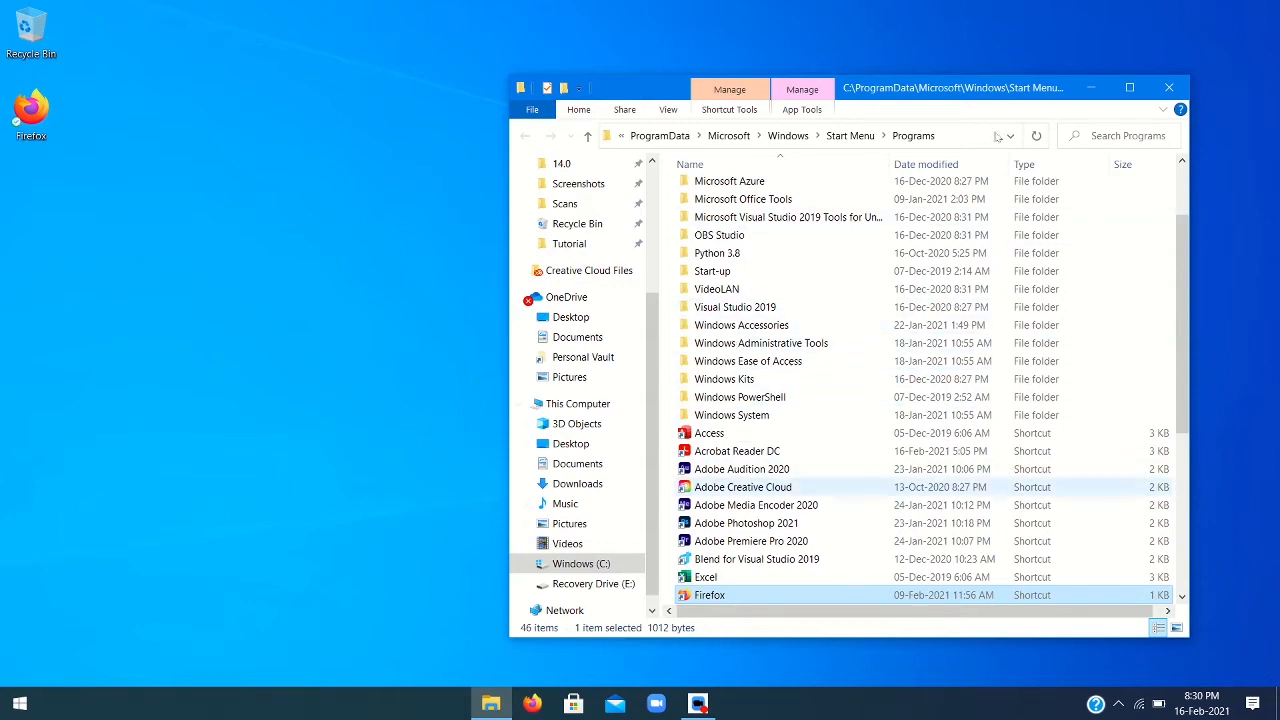
scroll(751, 481, "down", 3)
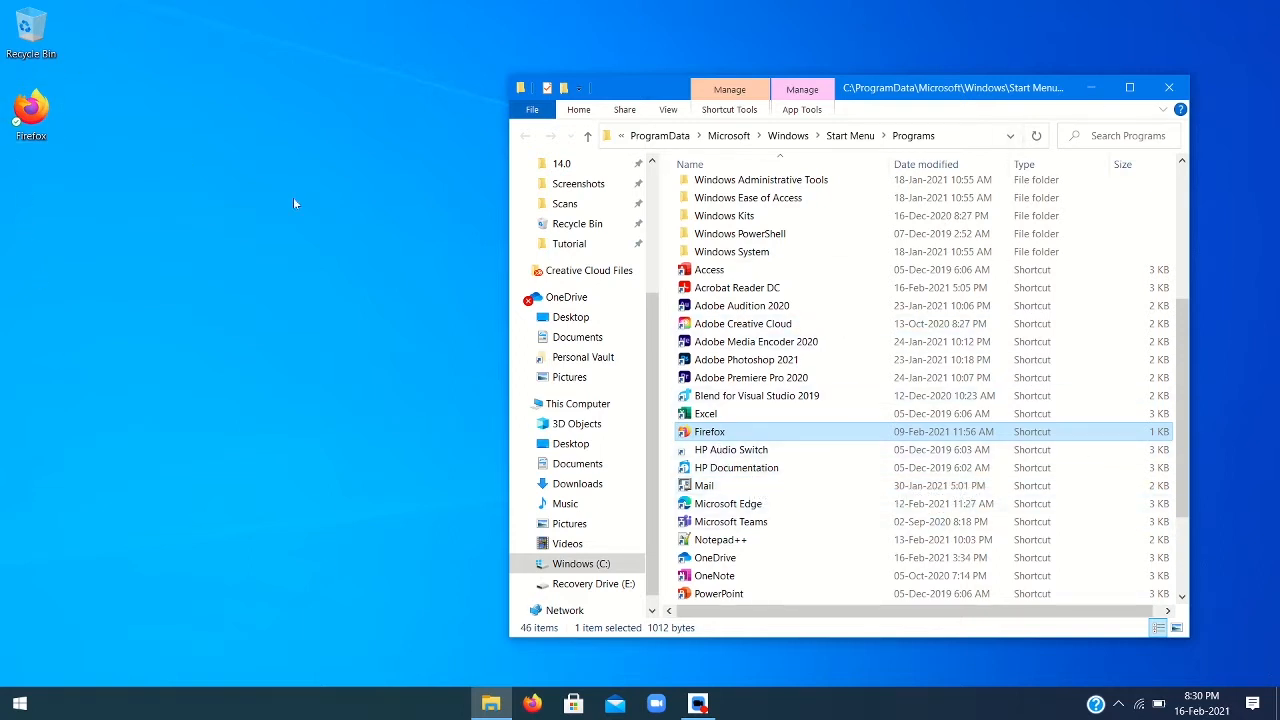
left_click(1176, 78)
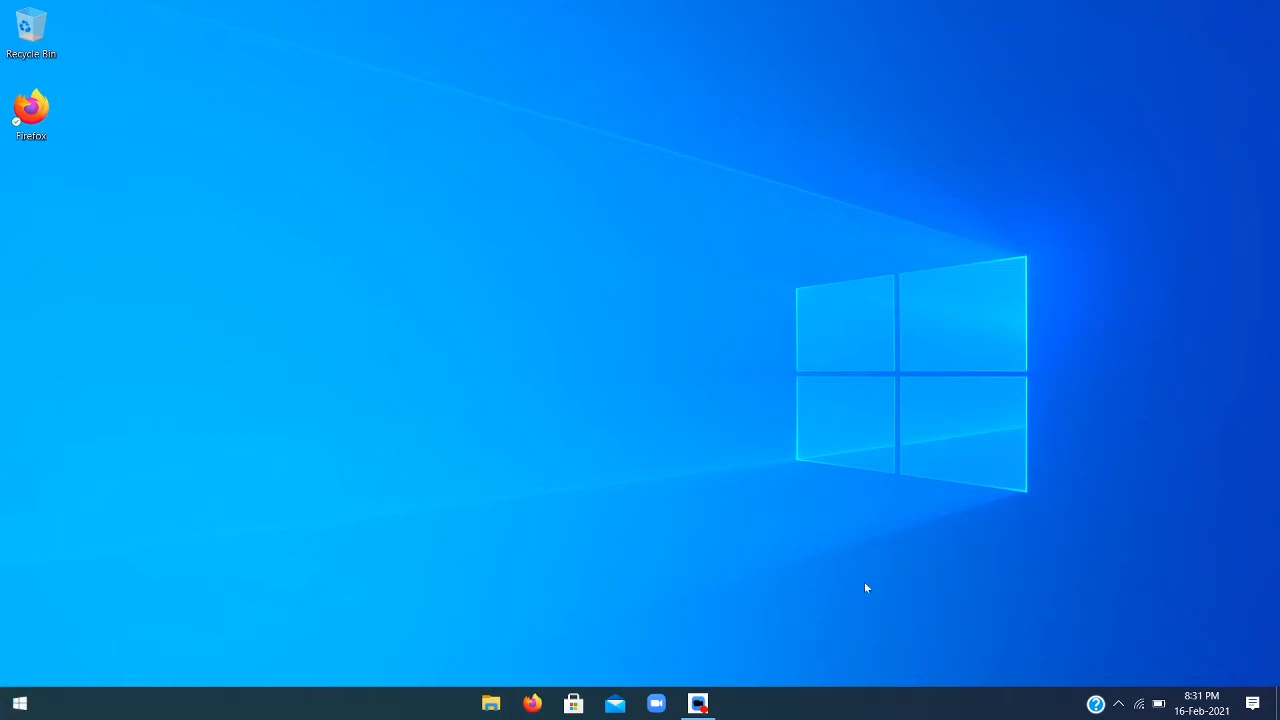
Search Windows for "default" and open the Default apps settings.
left_click(5, 710)
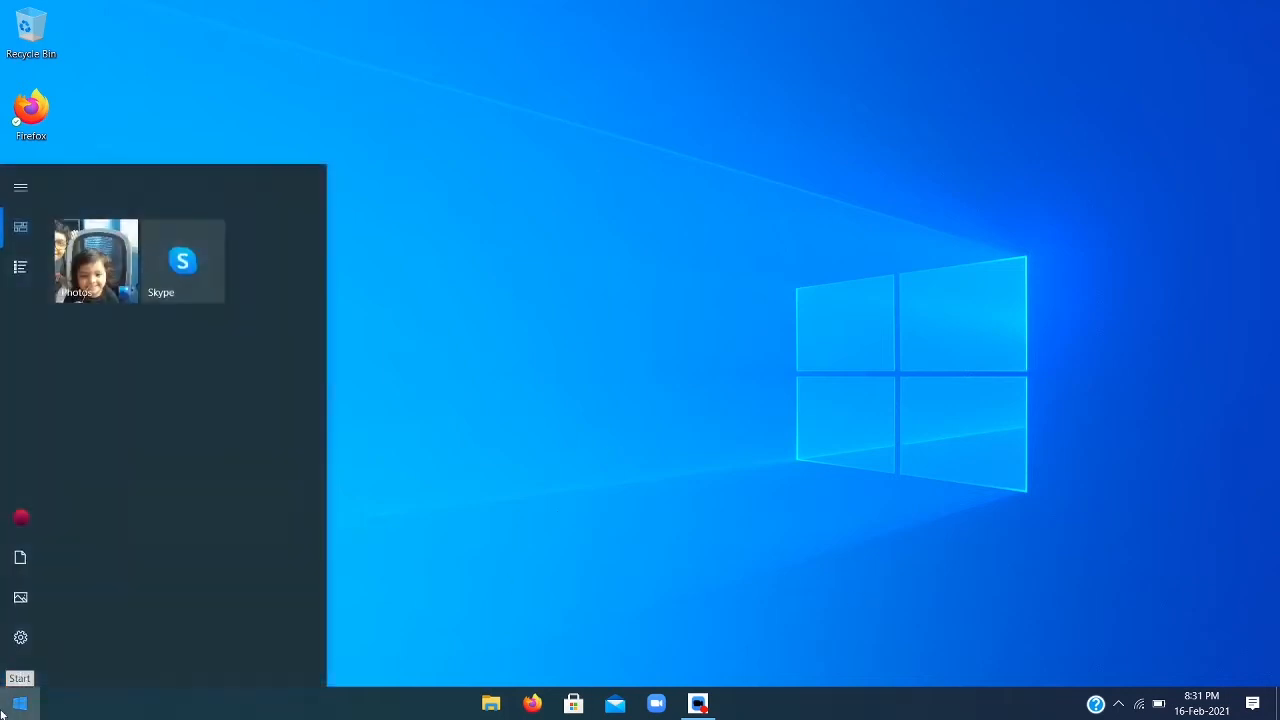
type("default")
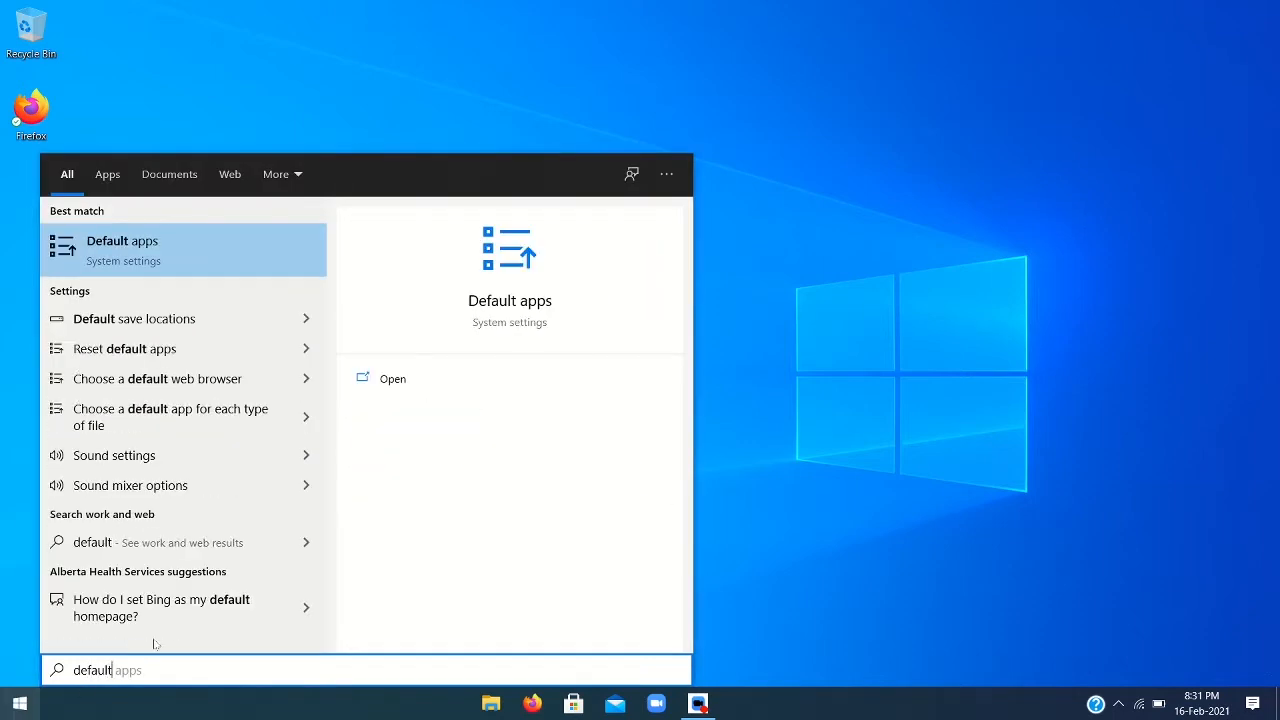
left_click(486, 381)
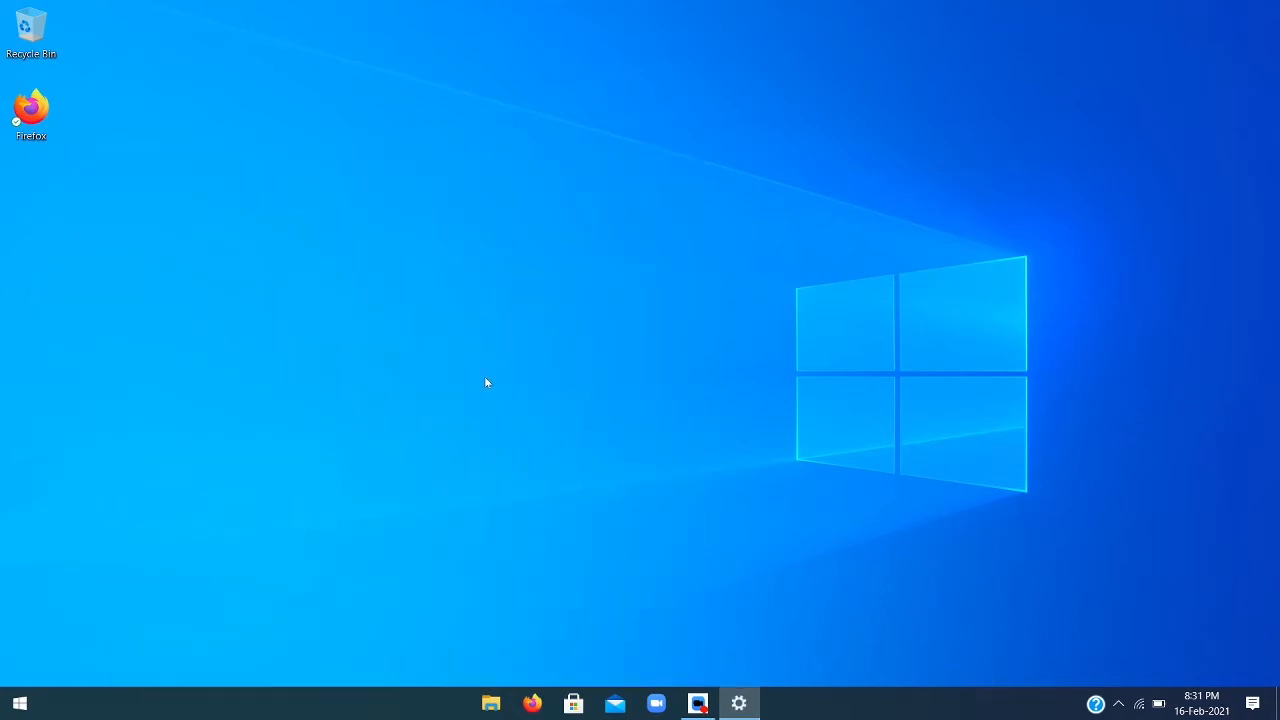
Set Firefox as the default web browser, switching anyway when offered Microsoft Edge.
scroll(486, 382, "down", 2)
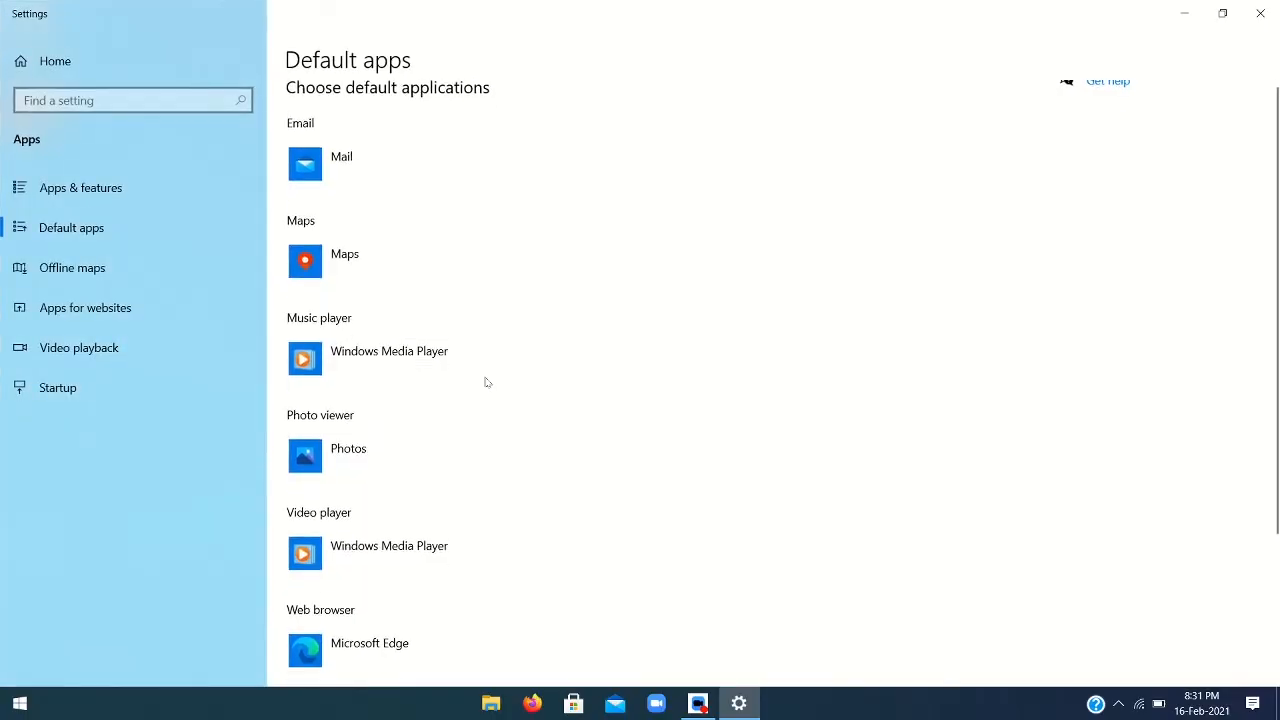
left_click(346, 620)
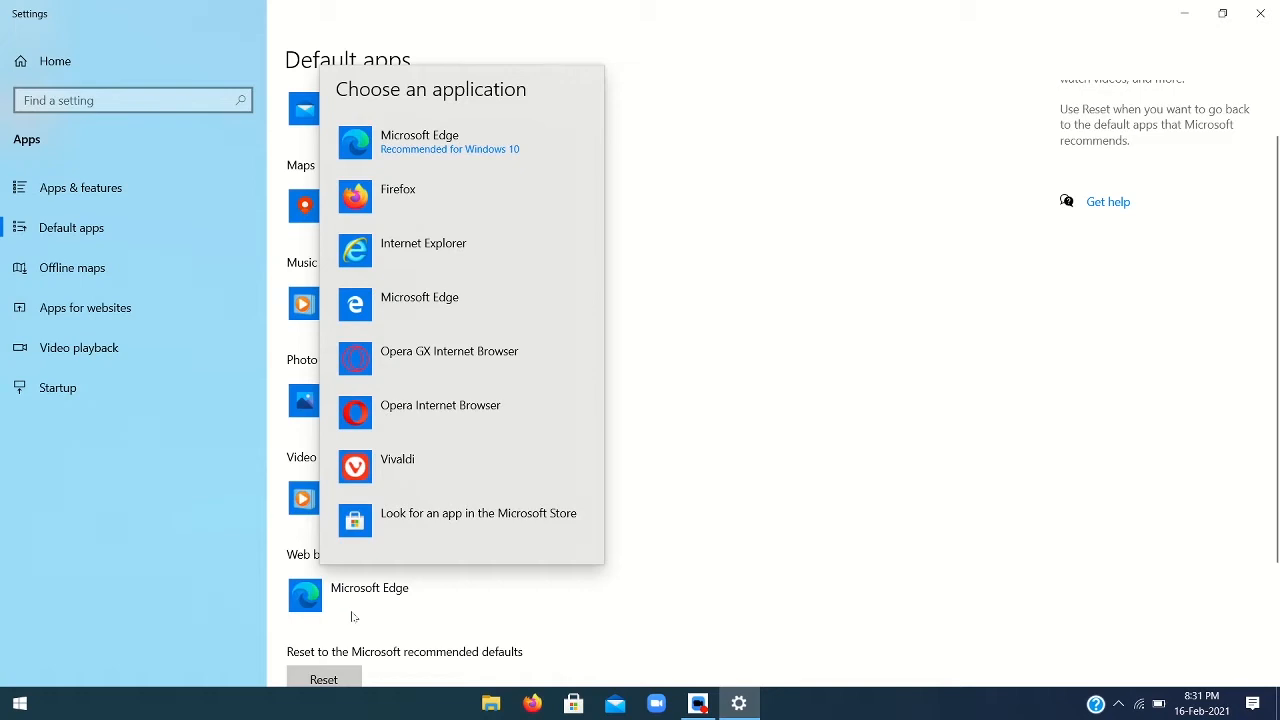
left_click(503, 205)
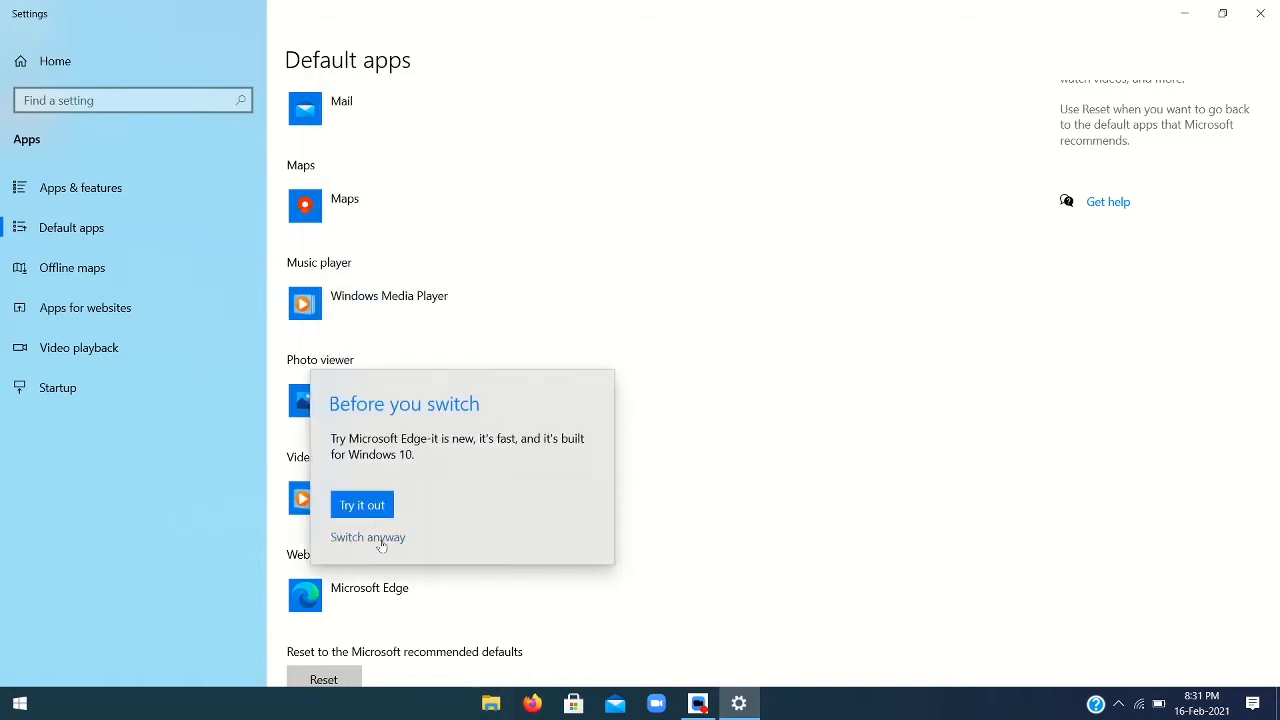
left_click(379, 539)
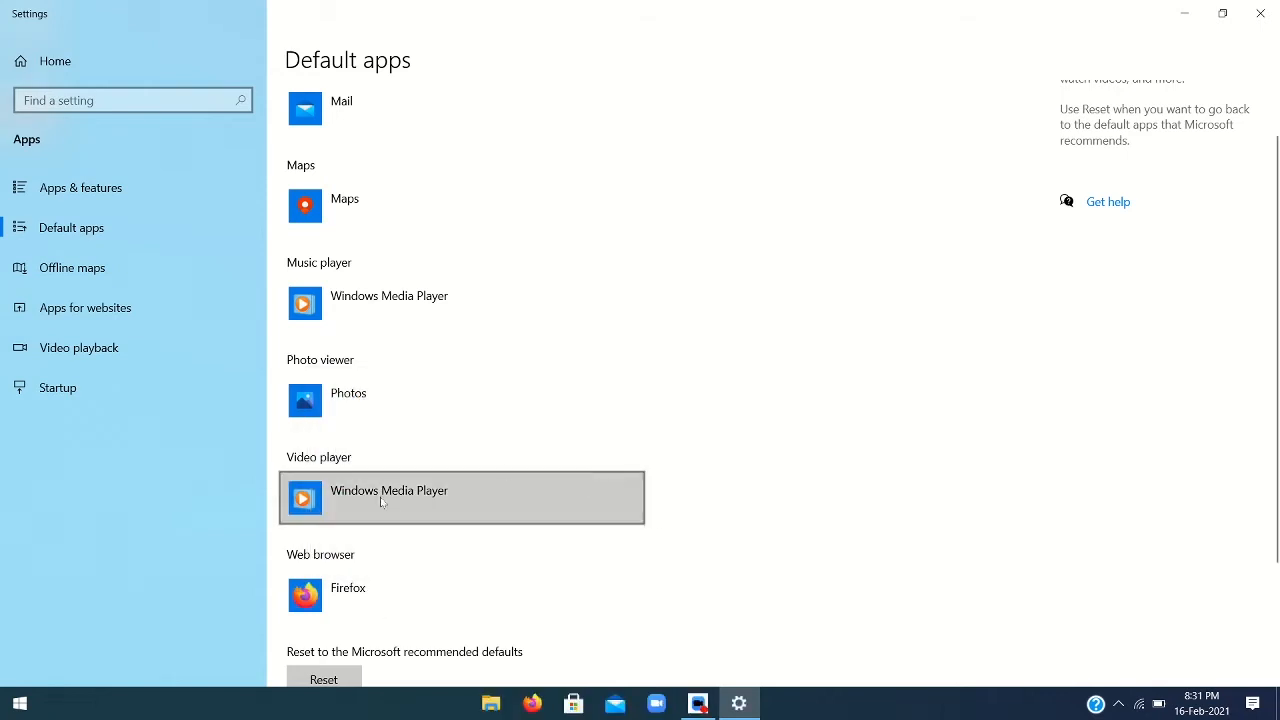
Set VLC media player as the default video player and the default music player.
left_click(425, 510)
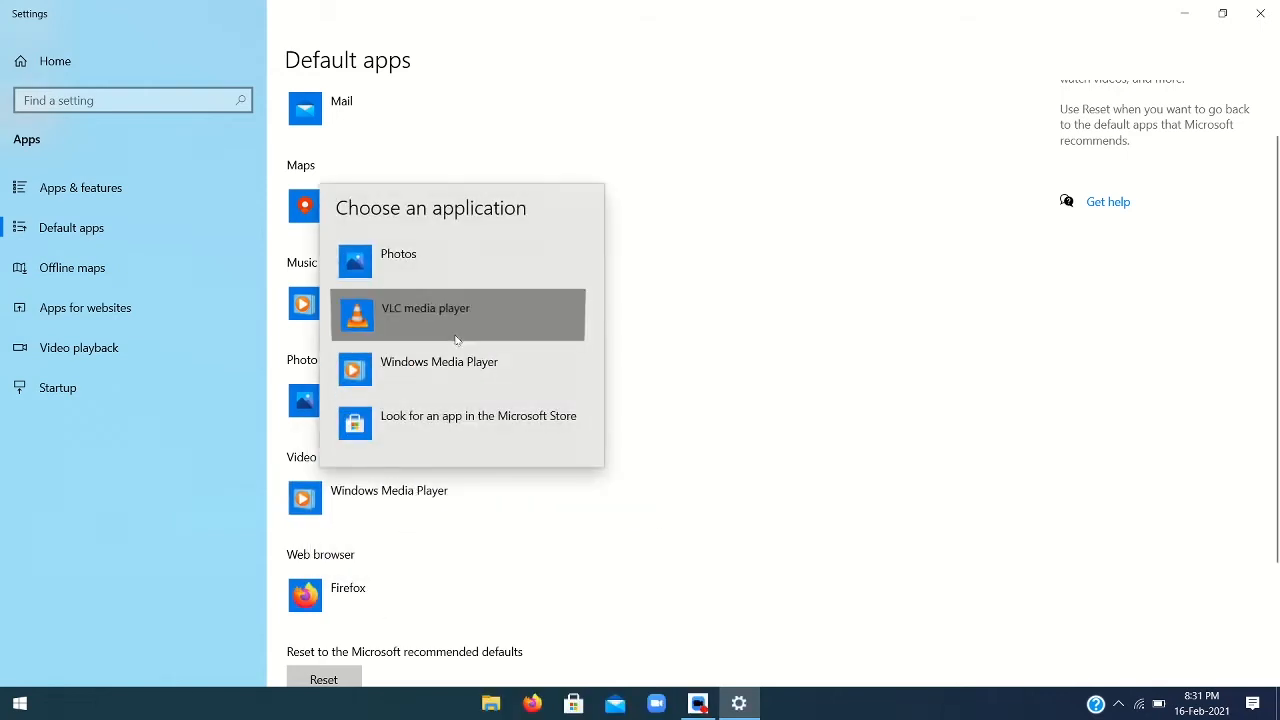
left_click(458, 340)
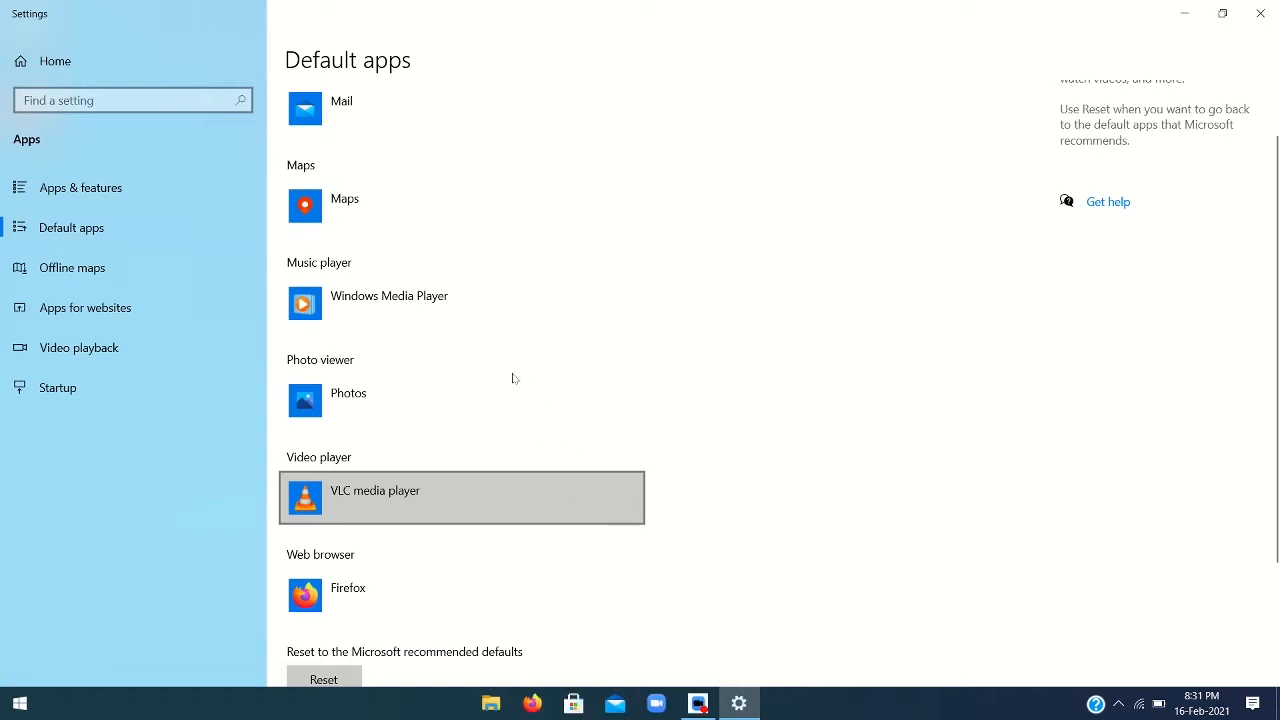
scroll(436, 423, "up", 1)
left_click(404, 366)
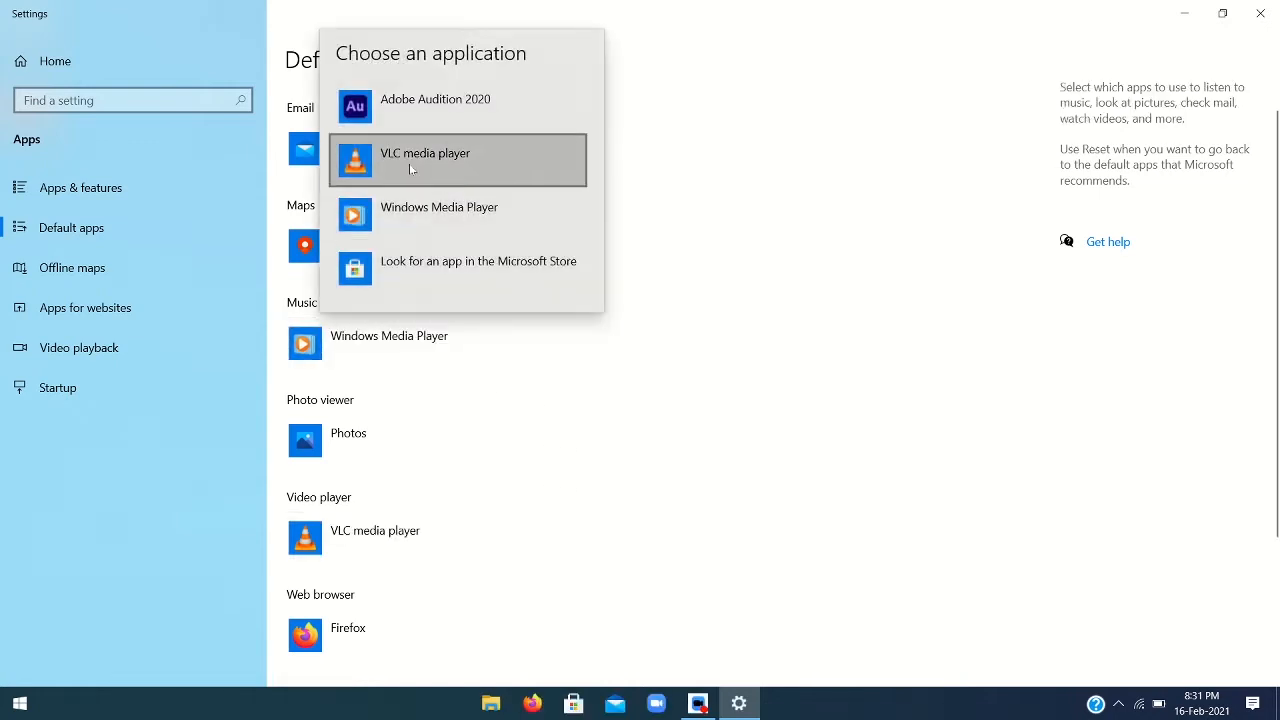
left_click(409, 166)
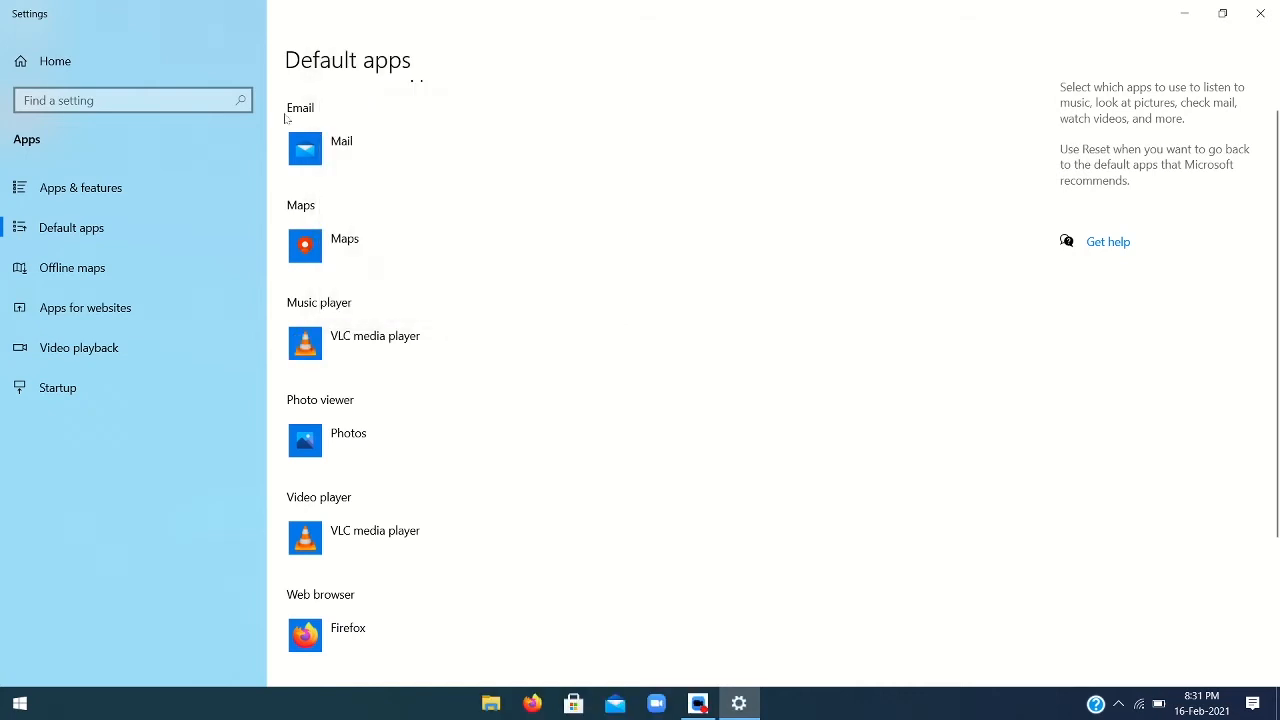
Examine the app choices offered for Maps and Email and the rest of the default apps list, then close Settings.
scroll(448, 279, "up", 1)
left_click(372, 263)
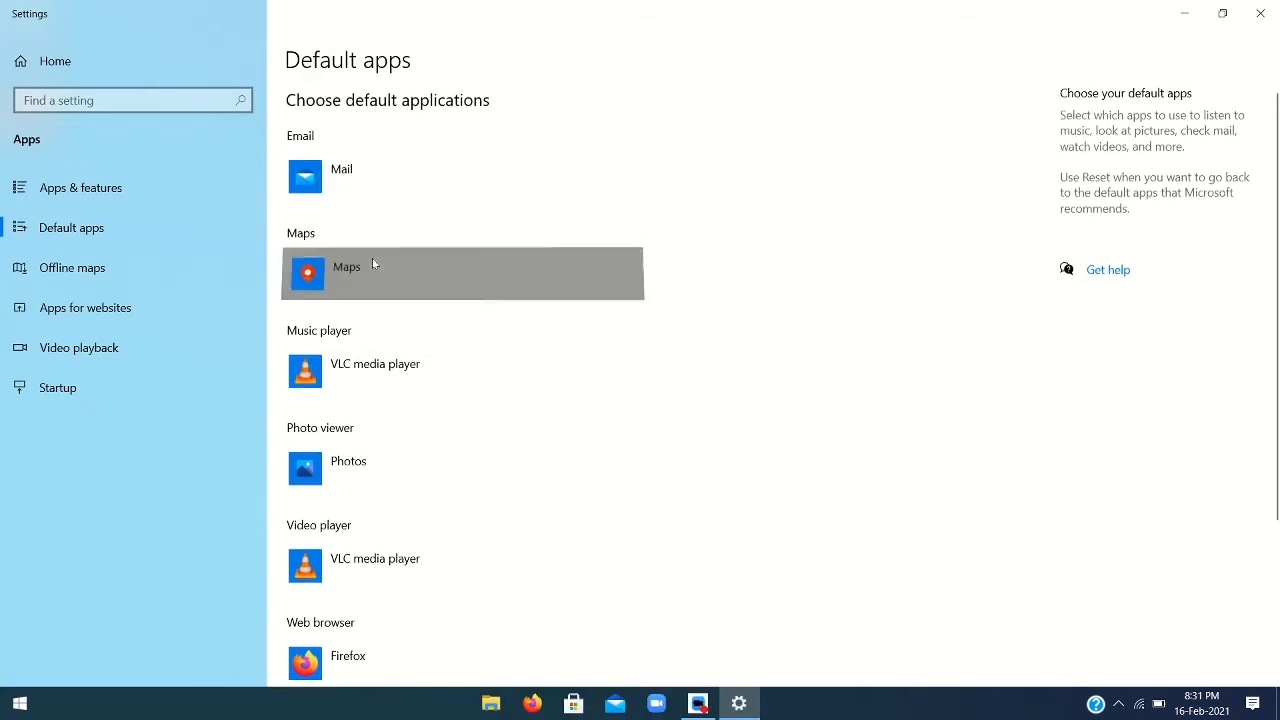
left_click(806, 248)
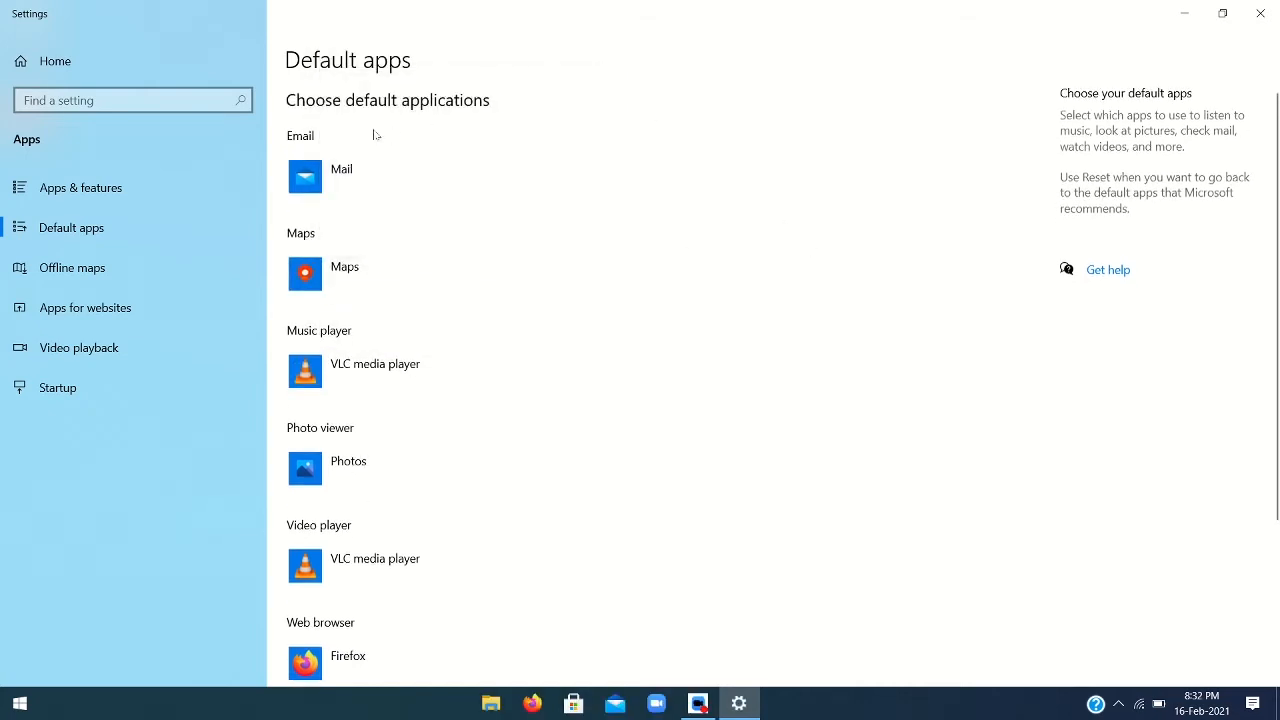
left_click(332, 172)
left_click(1119, 429)
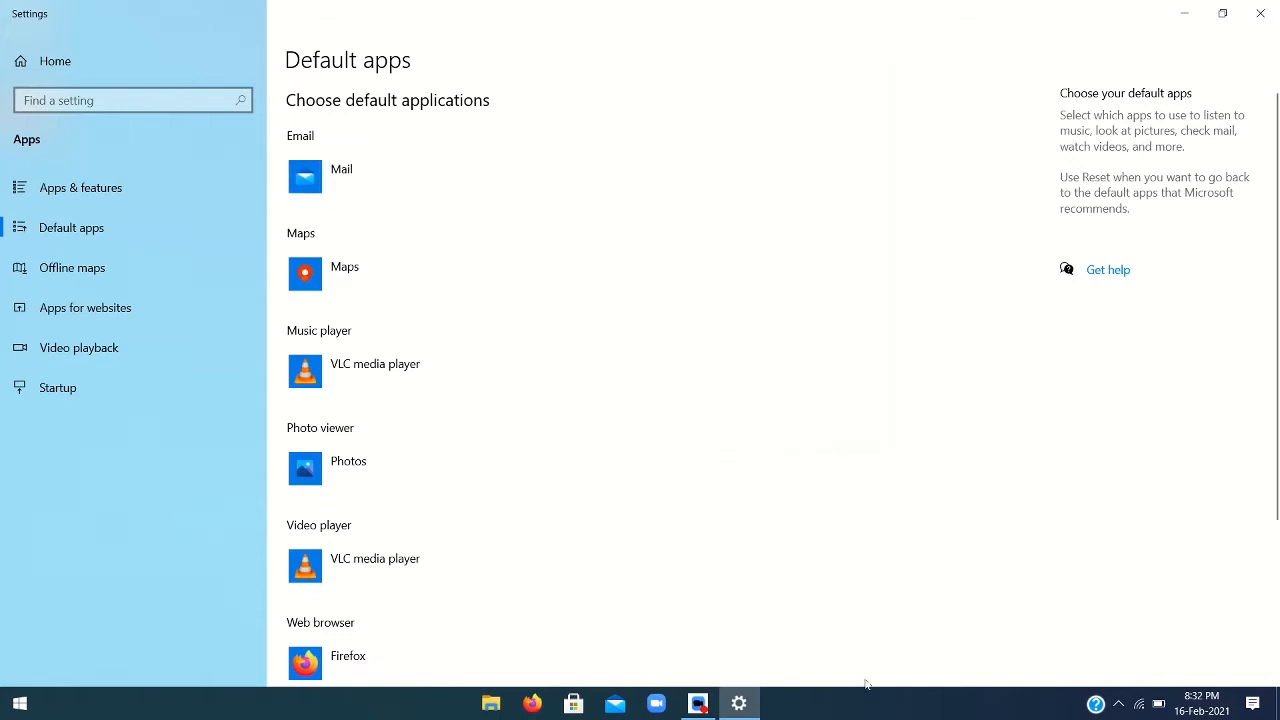
scroll(866, 684, "down", 5)
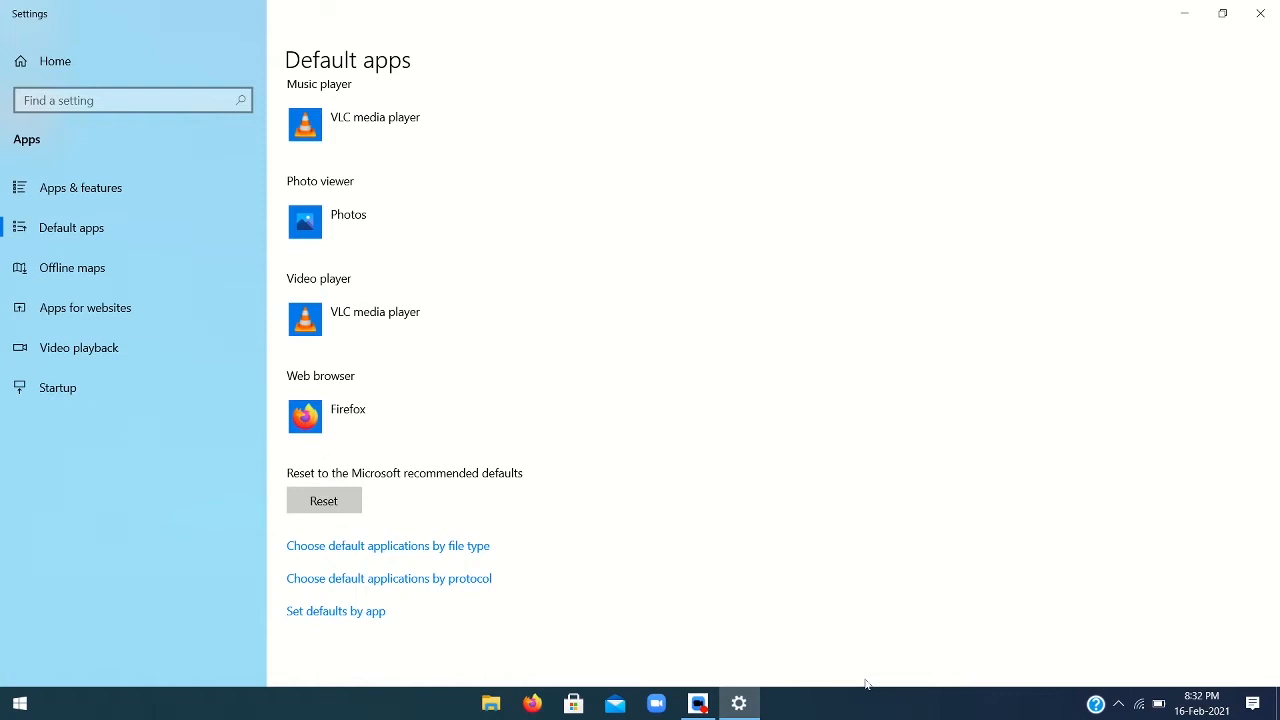
scroll(568, 409, "up", 3)
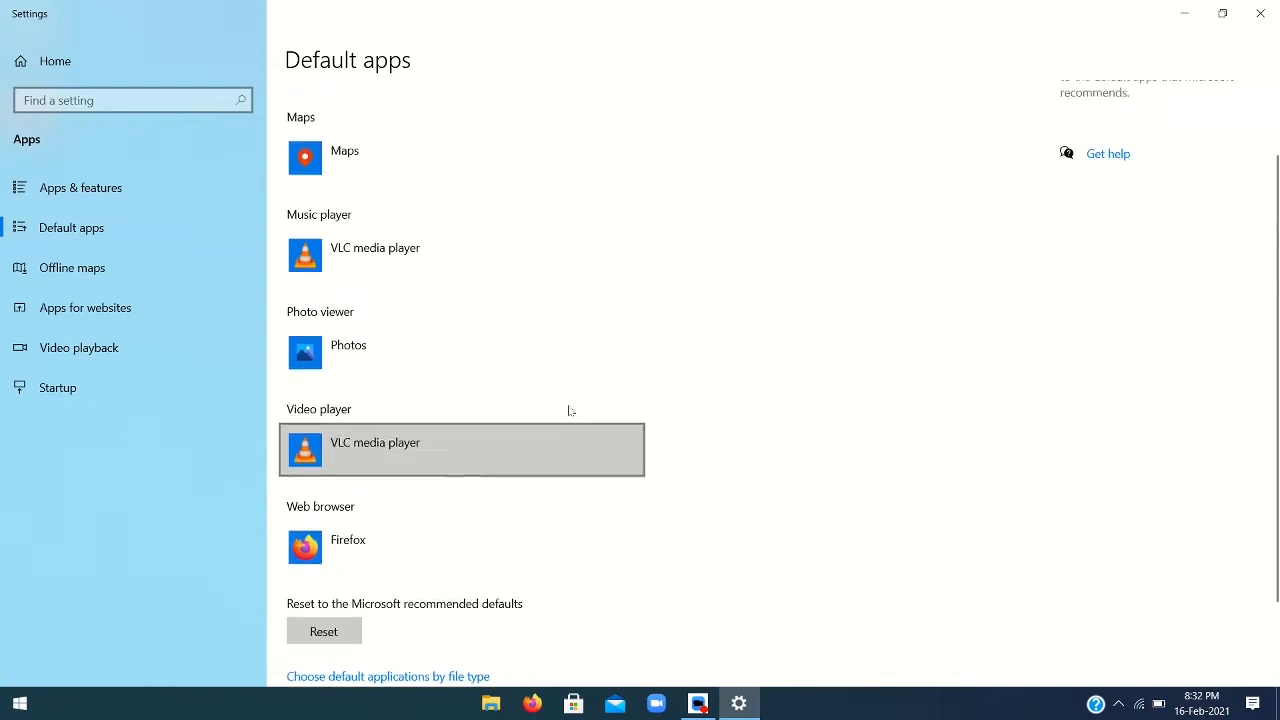
scroll(568, 409, "down", 1)
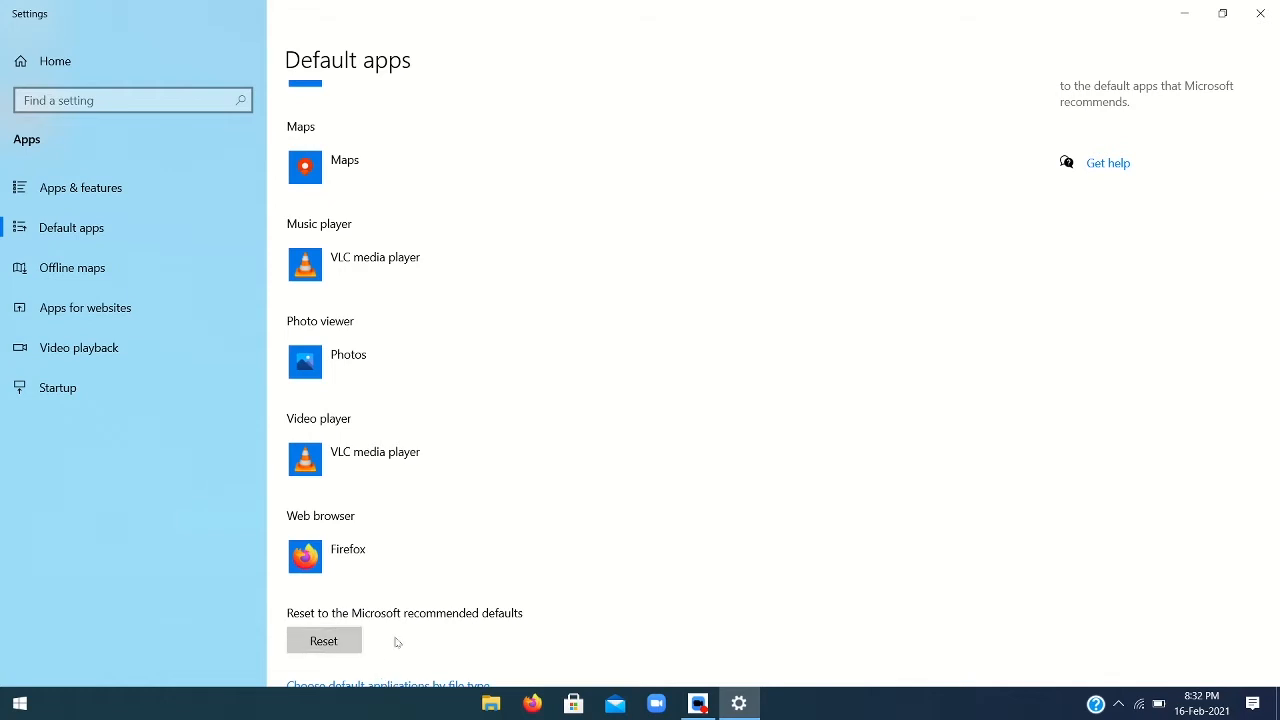
left_click(1222, 13)
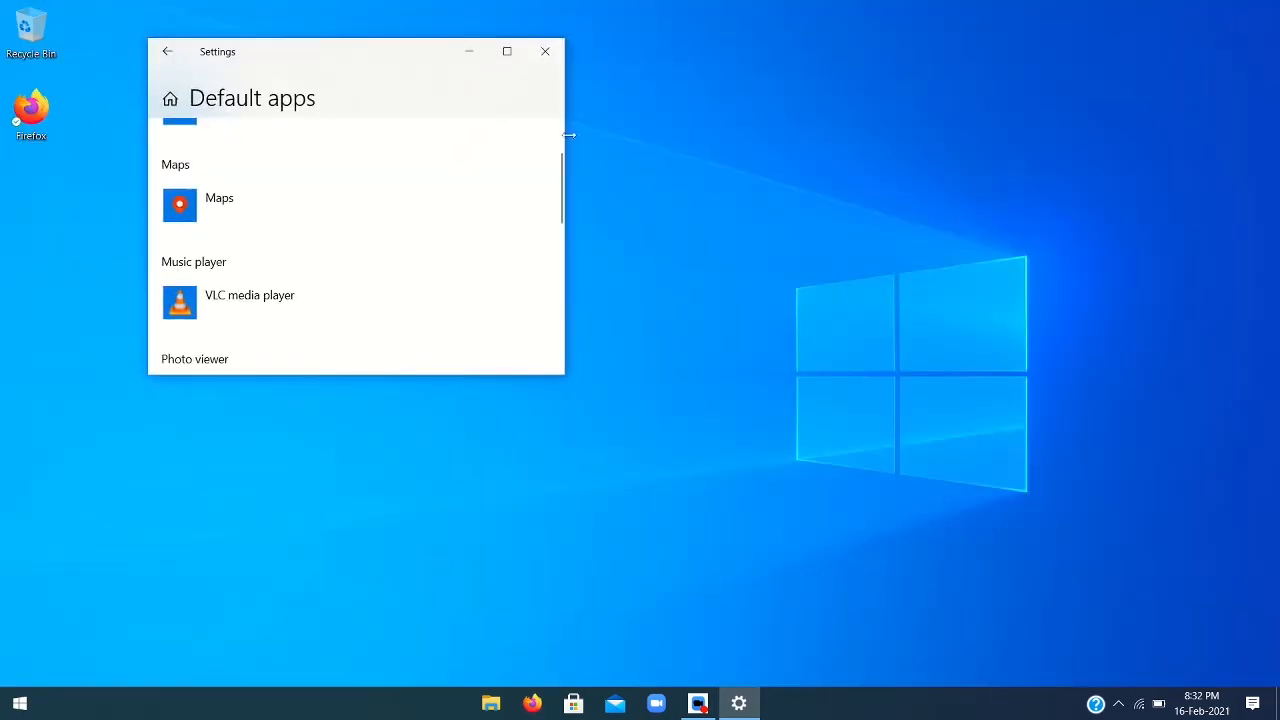
left_click(507, 50)
left_click(1260, 13)
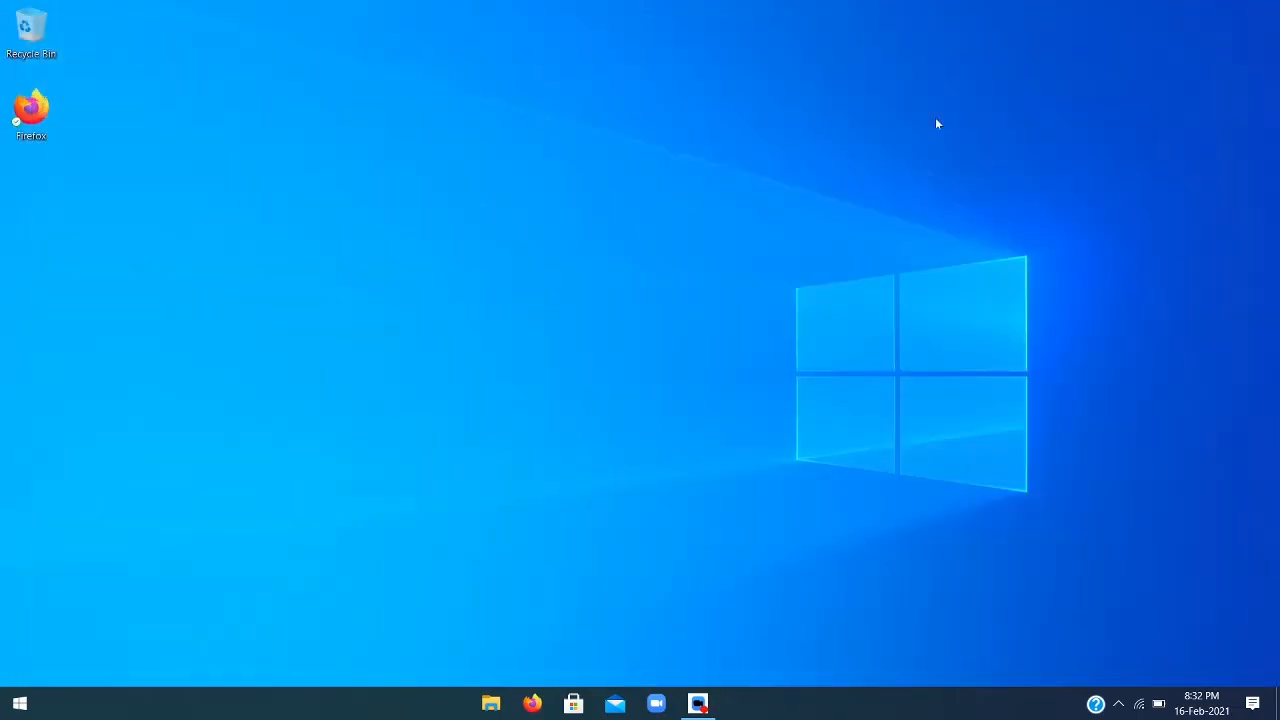
Open the desktop personalisation settings, set the teal and orange diagonal-stripe picture as the background, and view the desktop.
right_click(673, 242)
left_click(746, 565)
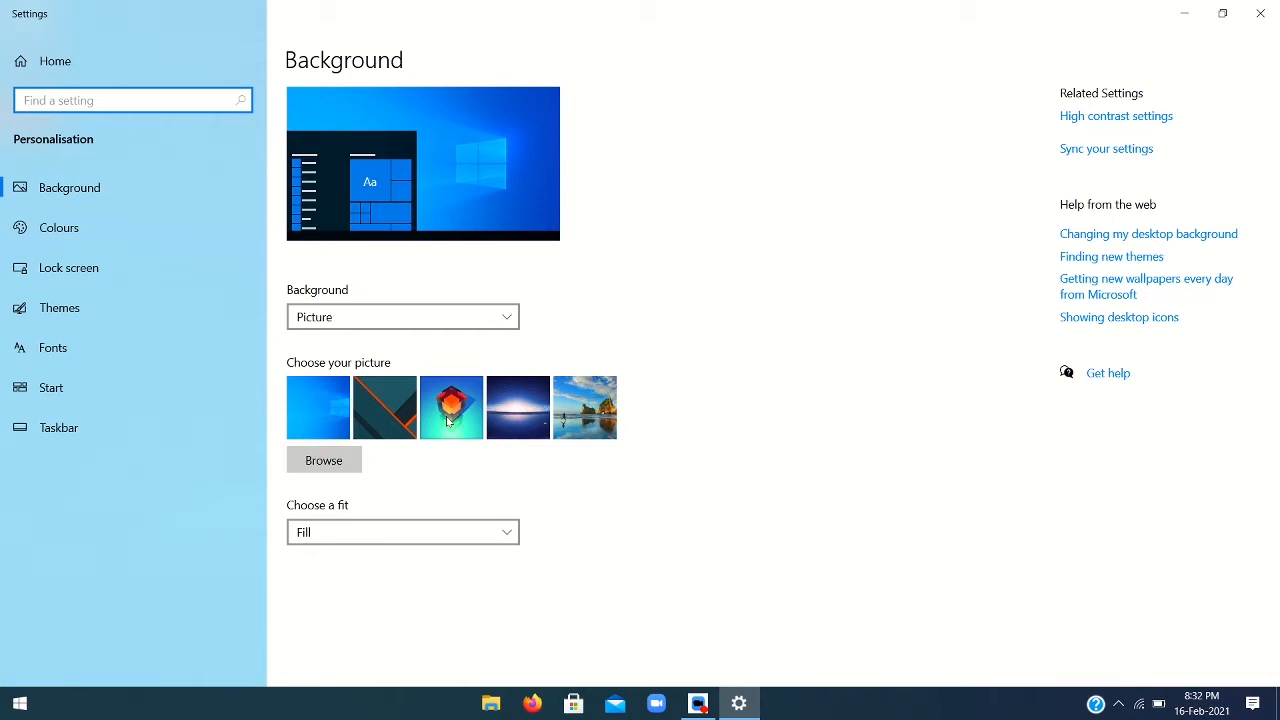
left_click(406, 403)
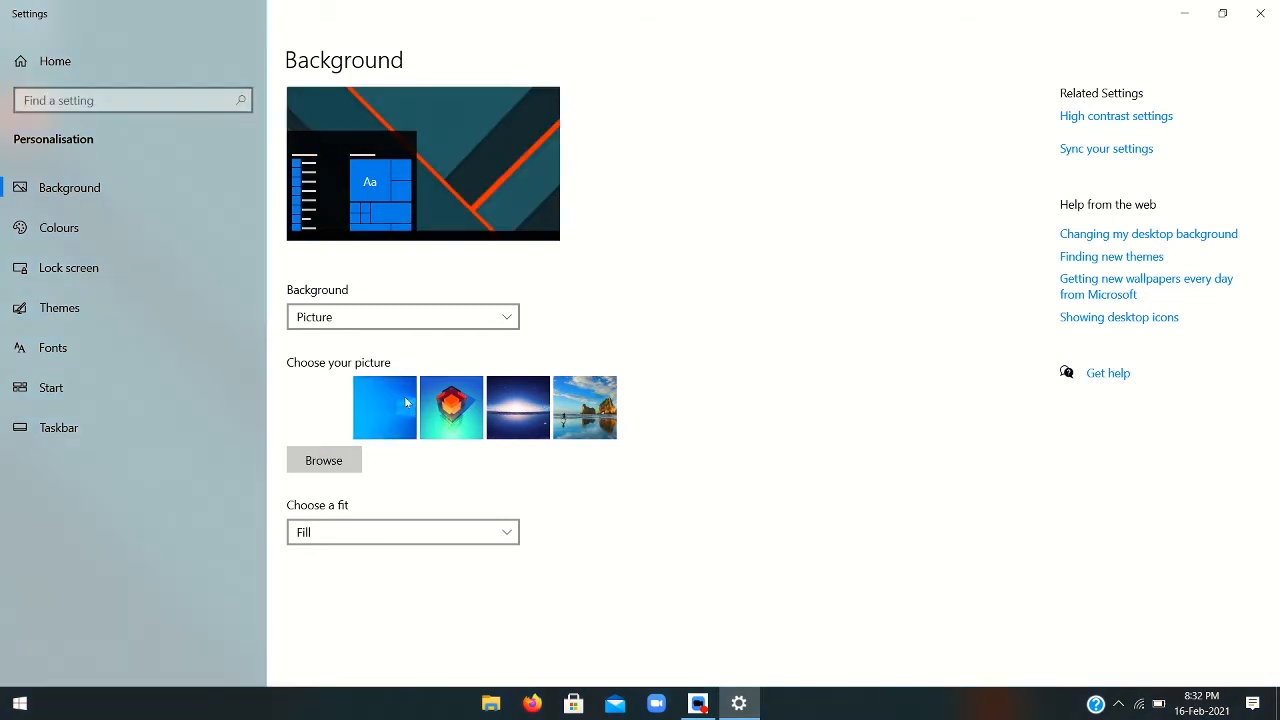
left_click(1172, 10)
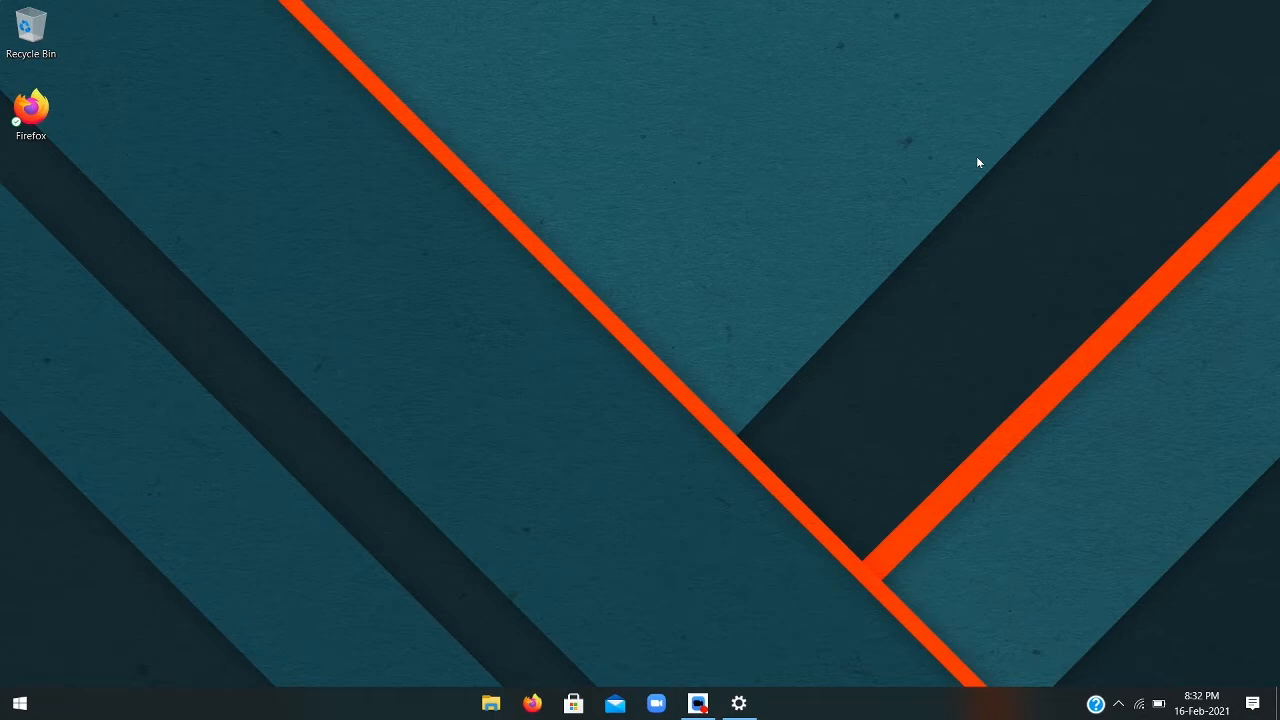
Return to the background settings and examine the fit options for the picture, keeping Fill selected.
left_click(752, 708)
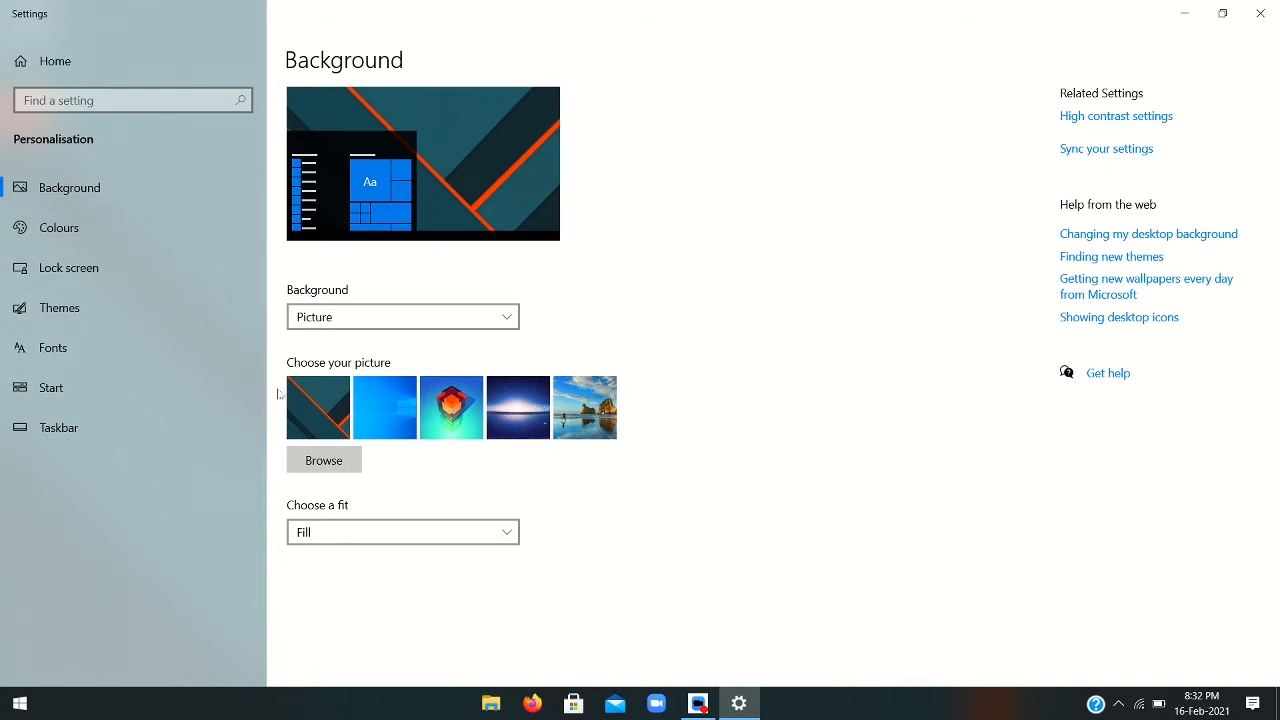
left_click(339, 536)
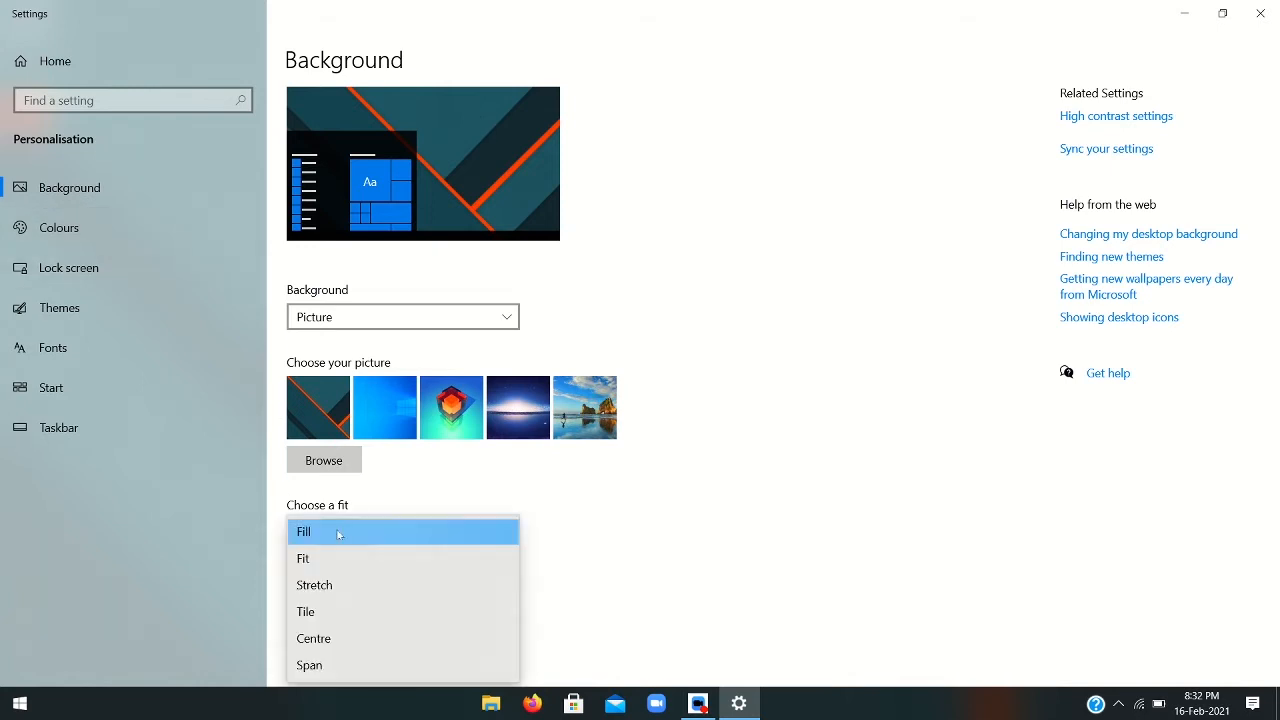
left_click(895, 521)
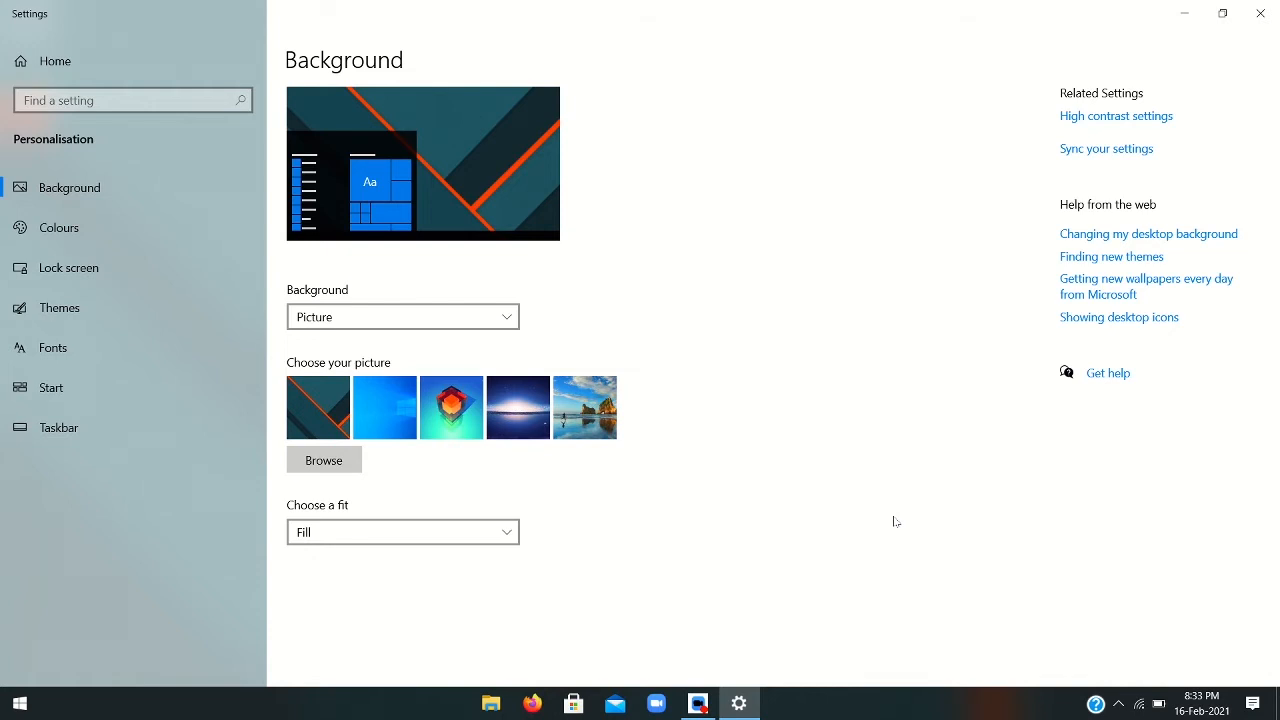
left_click(1184, 13)
left_click(358, 532)
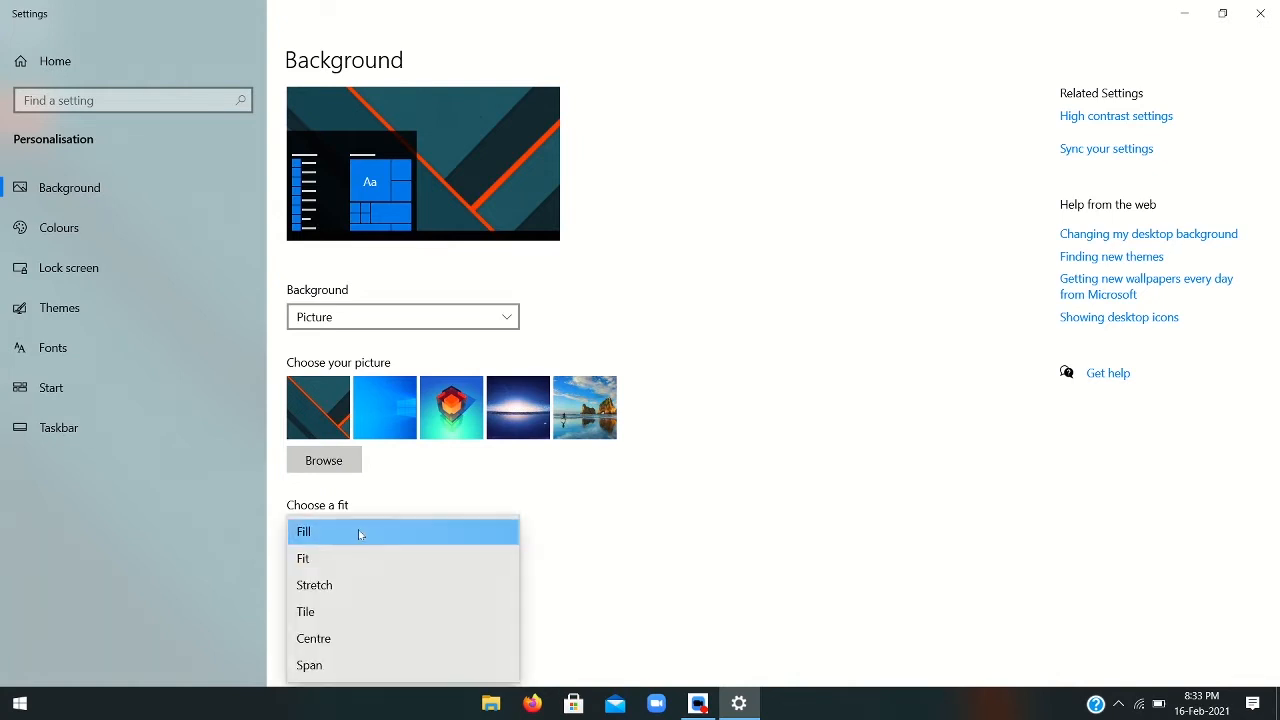
left_click(357, 531)
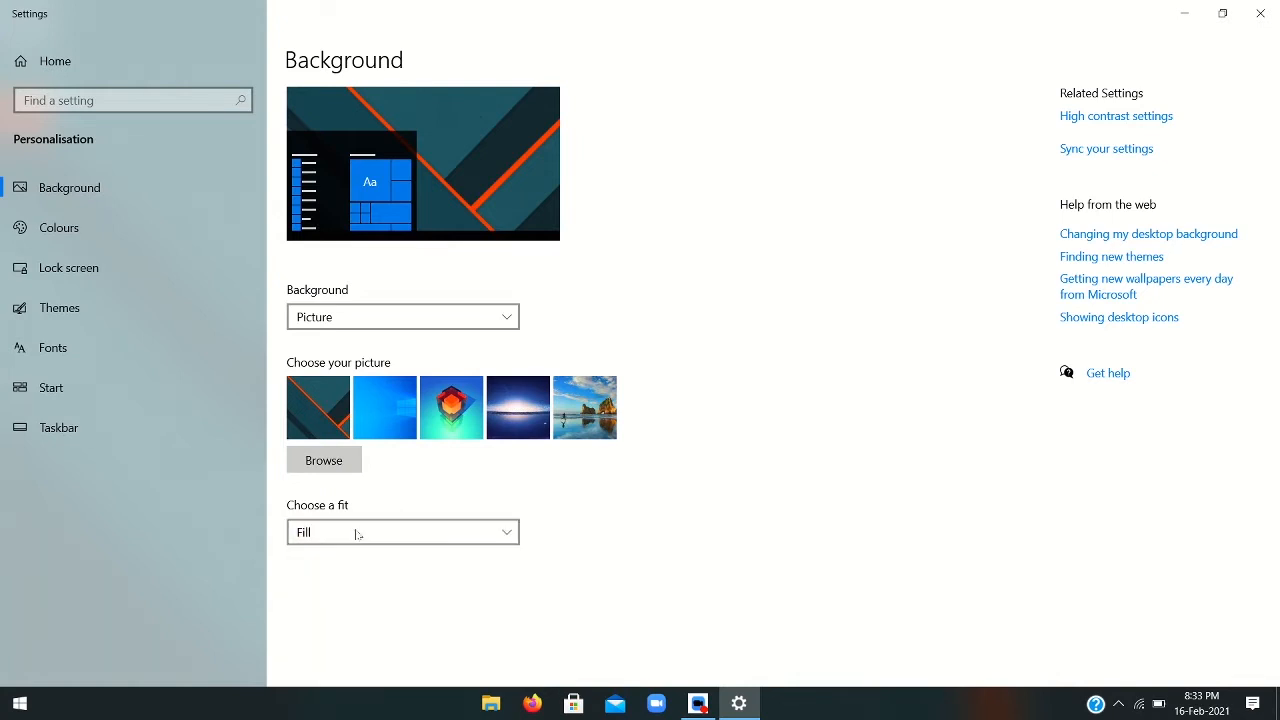
Open the Colours settings and try the Dark default app mode, followed by the Light default Windows mode.
left_click(67, 253)
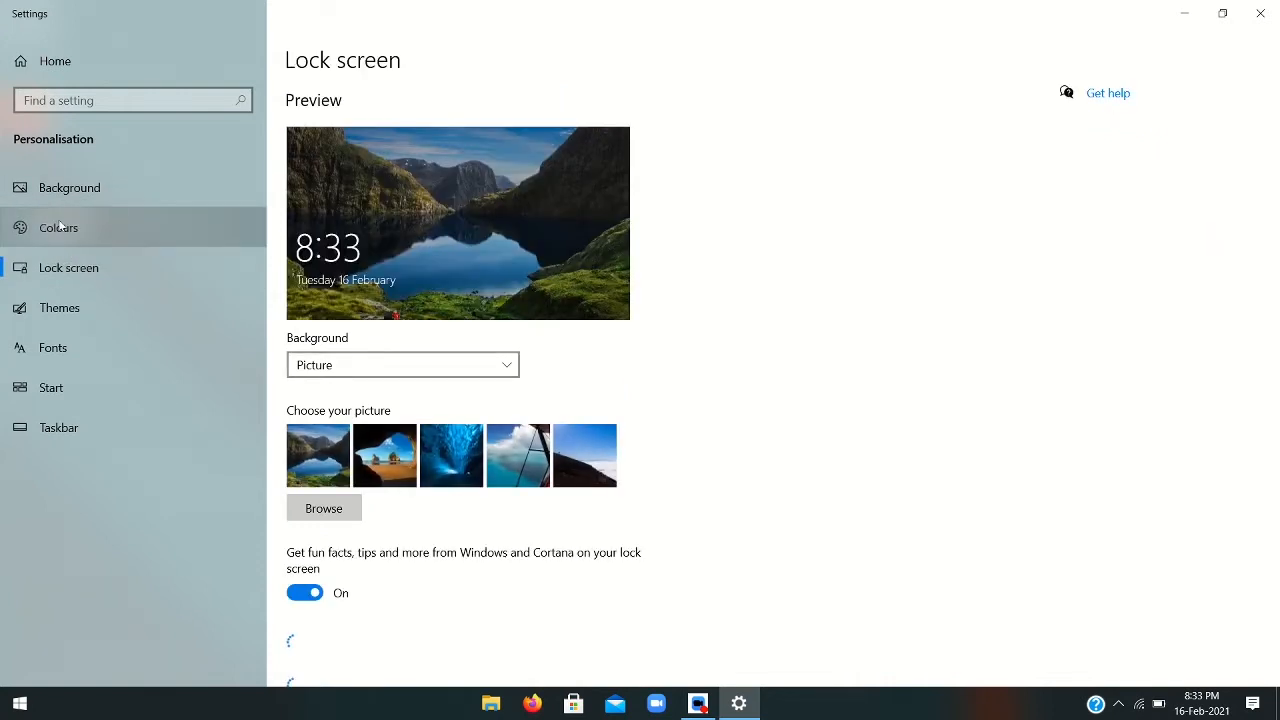
left_click(60, 228)
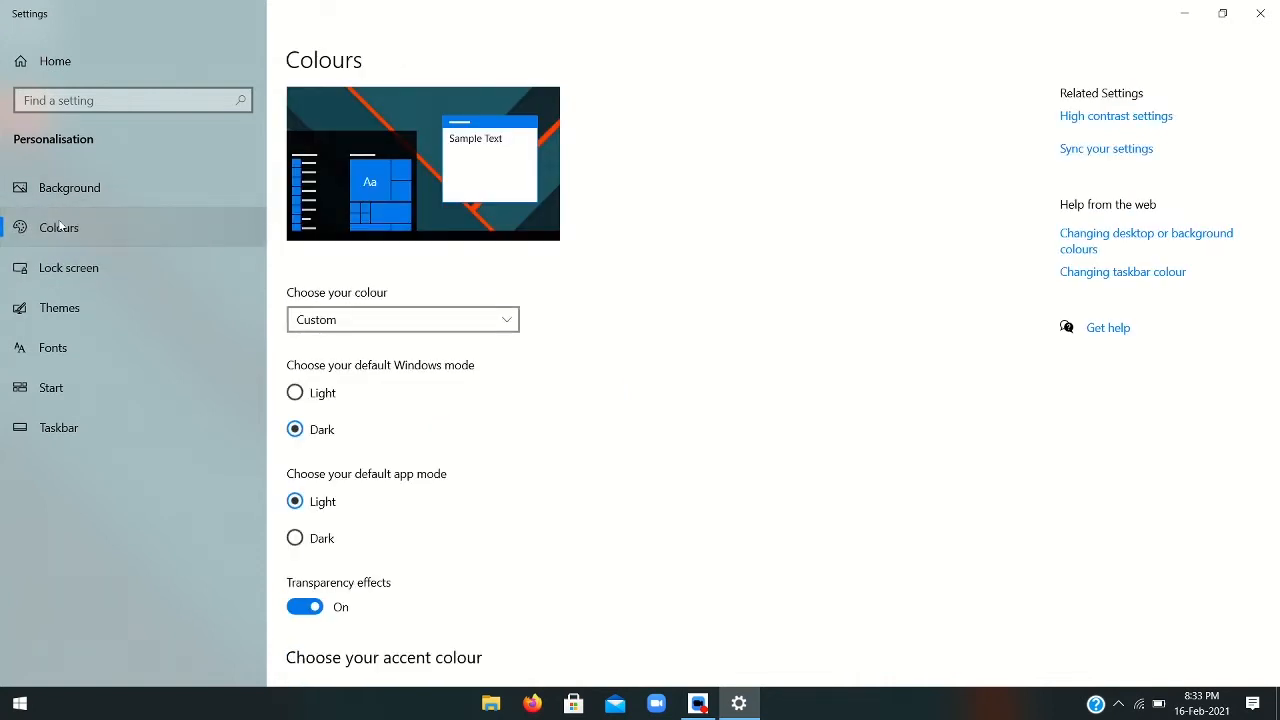
scroll(729, 395, "down", 3)
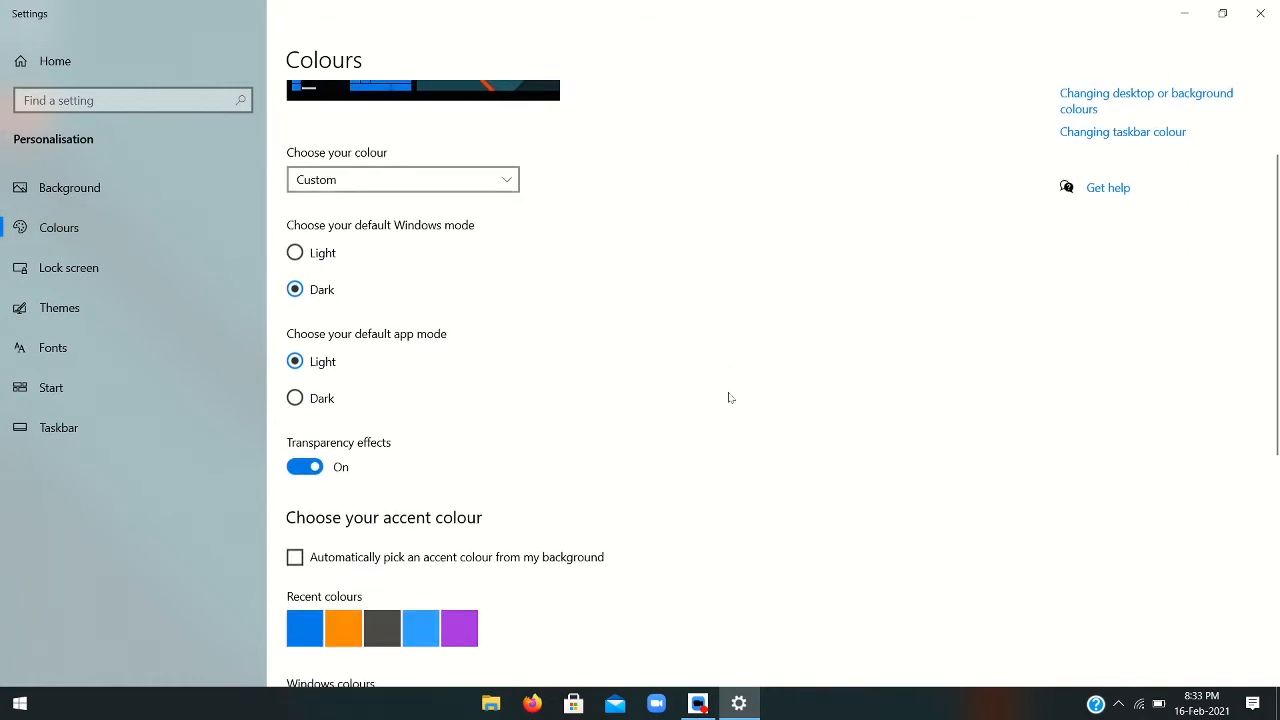
left_click(322, 400)
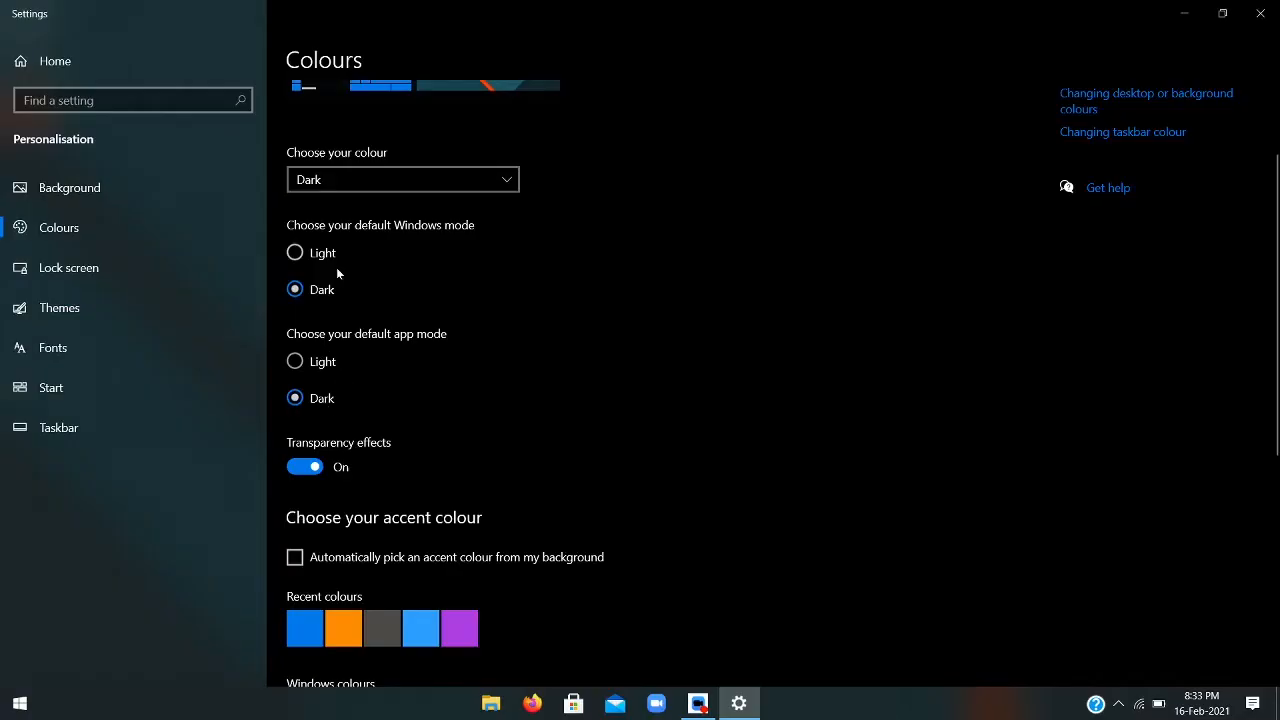
left_click(320, 253)
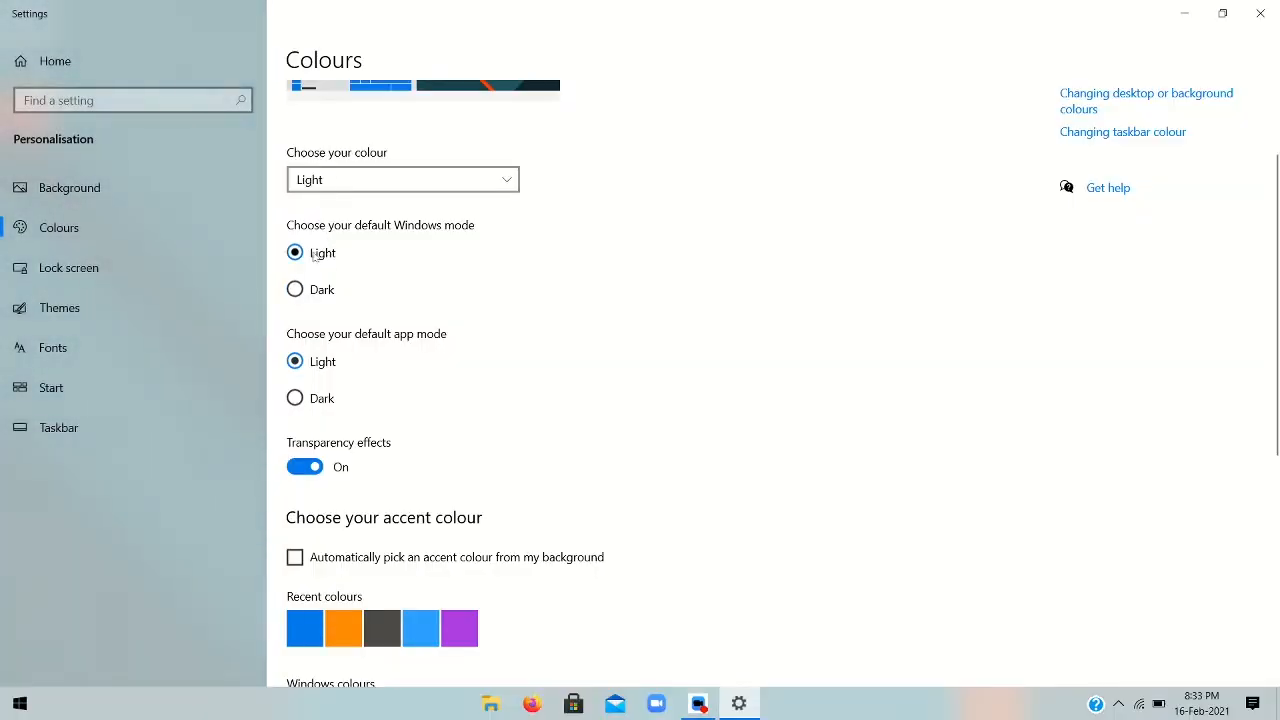
Switch the colour scheme to Dark, and then to Custom with the default app mode set to Light.
left_click(390, 179)
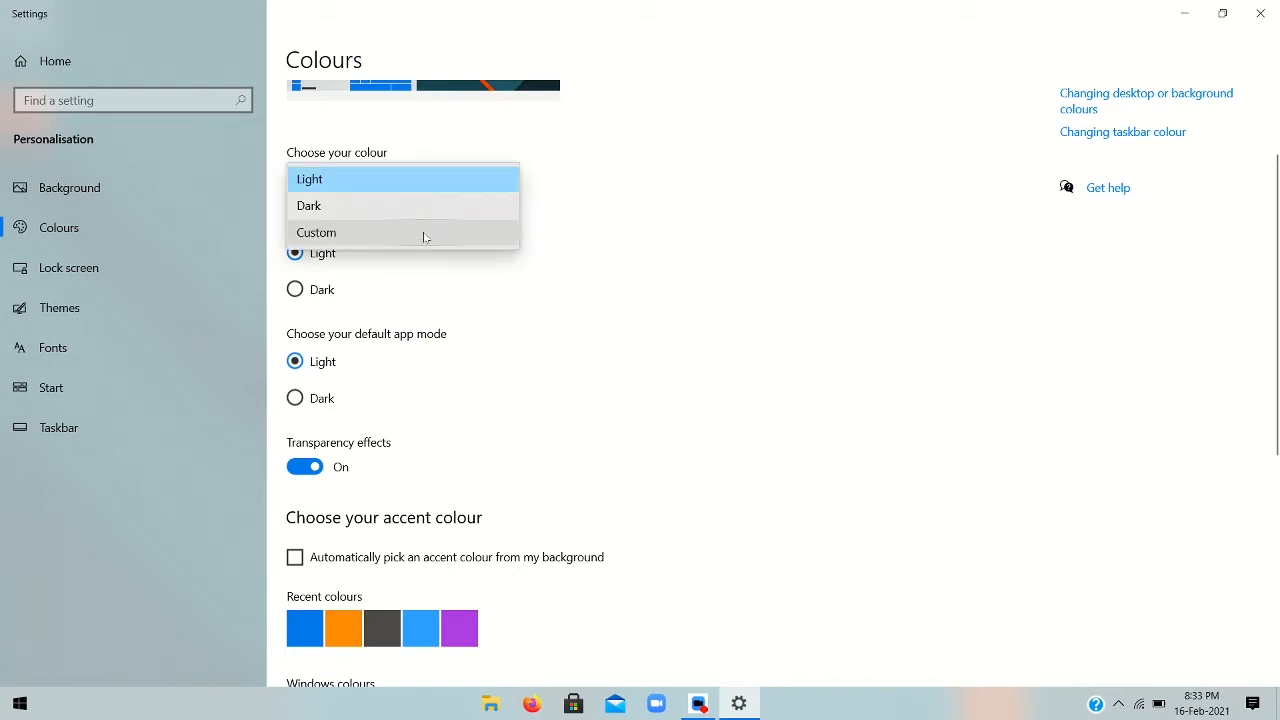
left_click(391, 186)
left_click(391, 190)
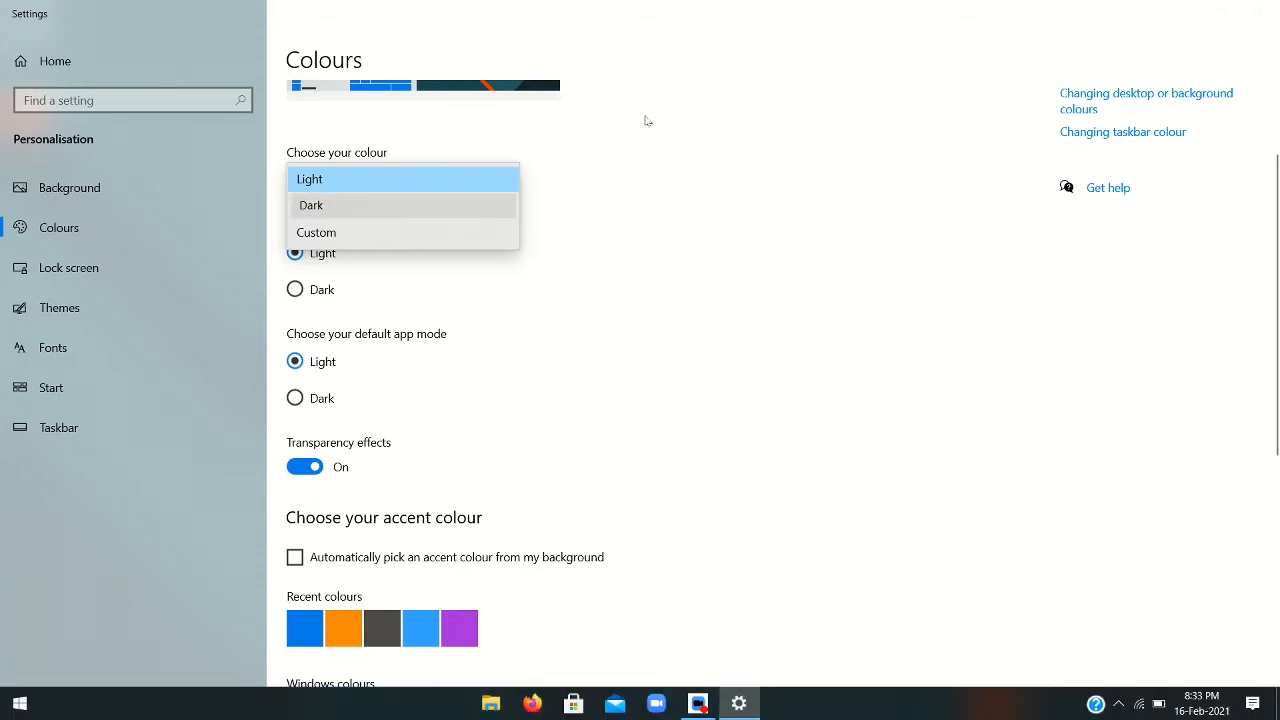
left_click(480, 205)
left_click(497, 185)
left_click(391, 204)
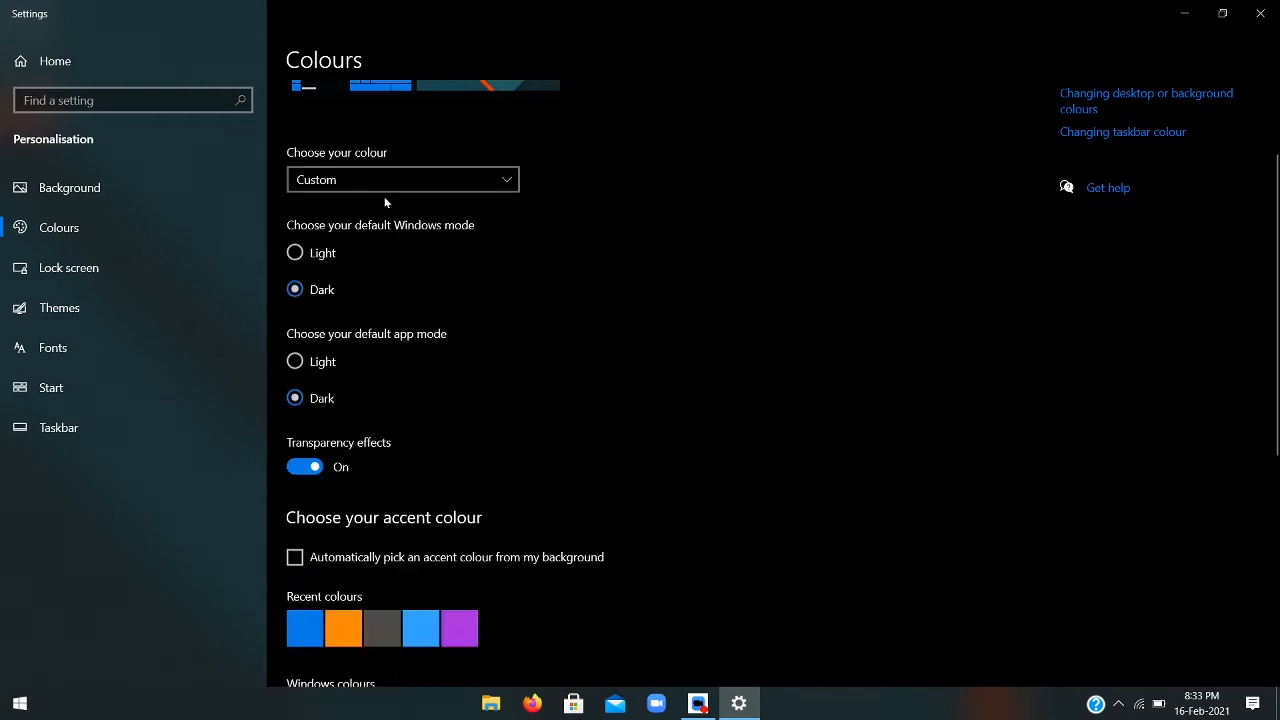
left_click(322, 362)
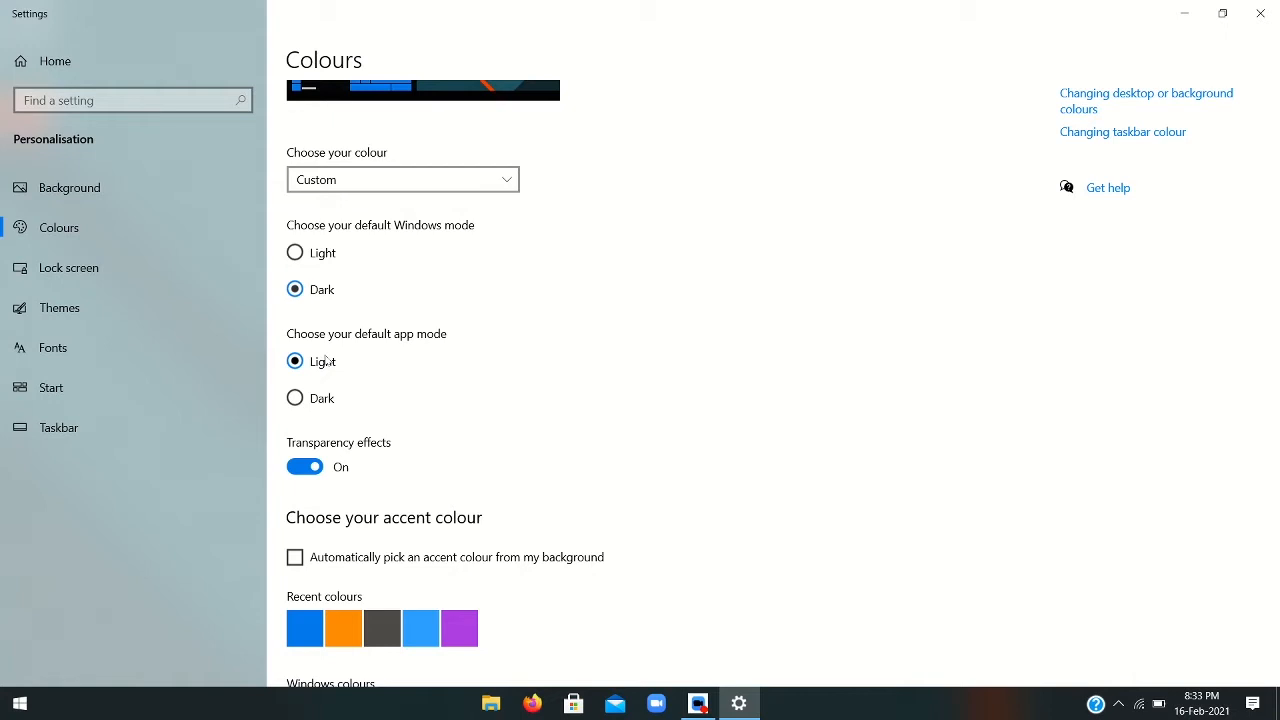
Look through the accent colour choices and the surfaces that can show the accent colour.
scroll(325, 360, "down", 2)
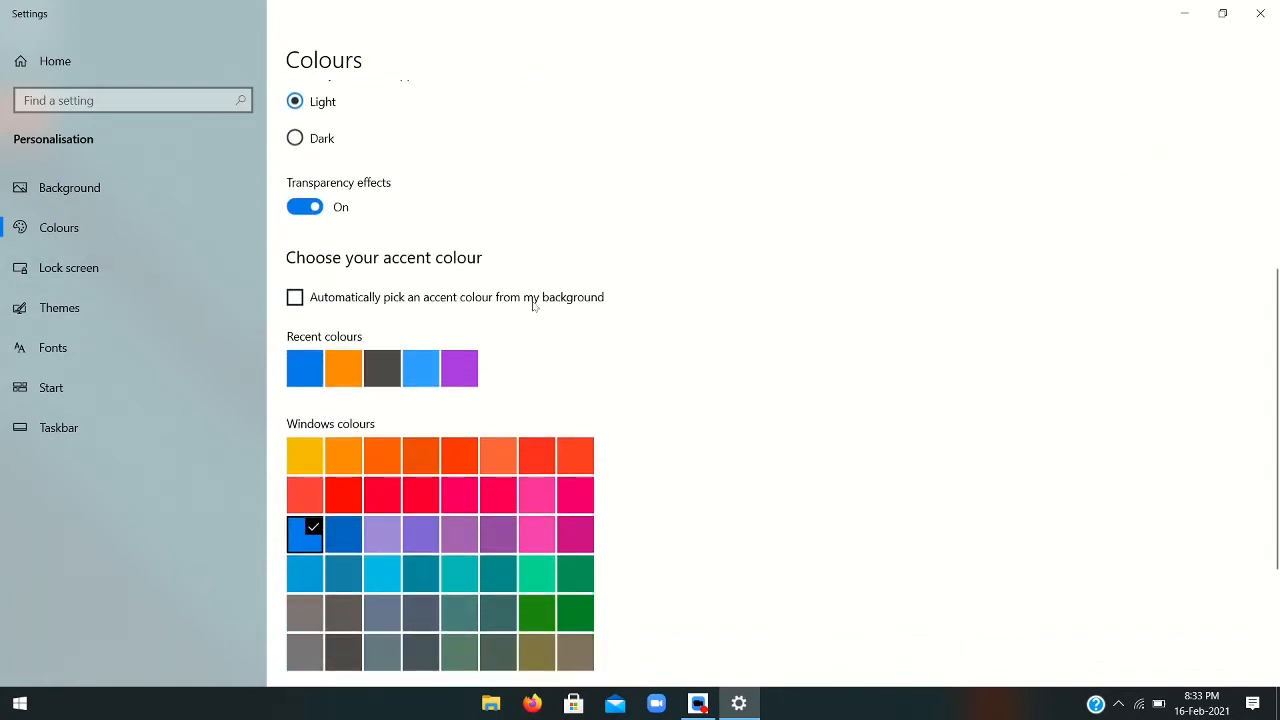
scroll(534, 297, "down", 3)
scroll(512, 345, "up", 1)
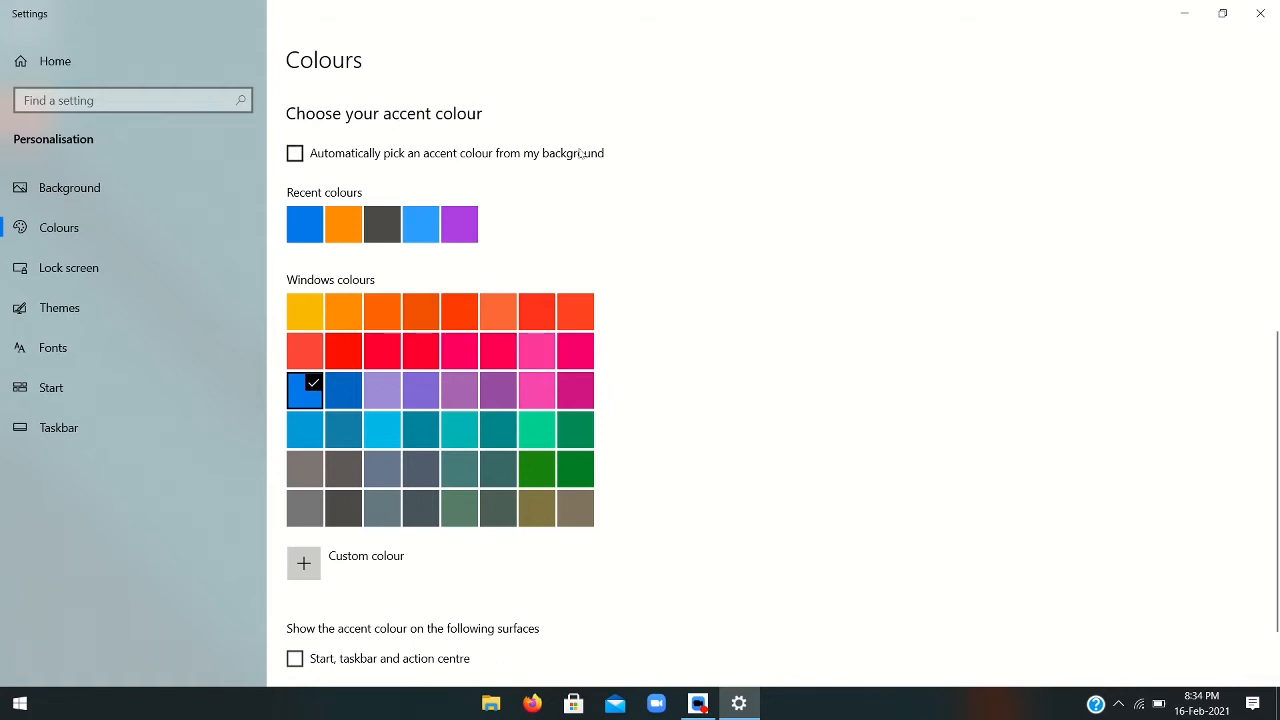
Lower the system volume.
key("XF86AudioLowerVolume")
key("XF86AudioLowerVolume")
key("XF86AudioLowerVolume")
key("XF86AudioLowerVolume")
key("XF86AudioLowerVolume")
key("XF86AudioLowerVolume")
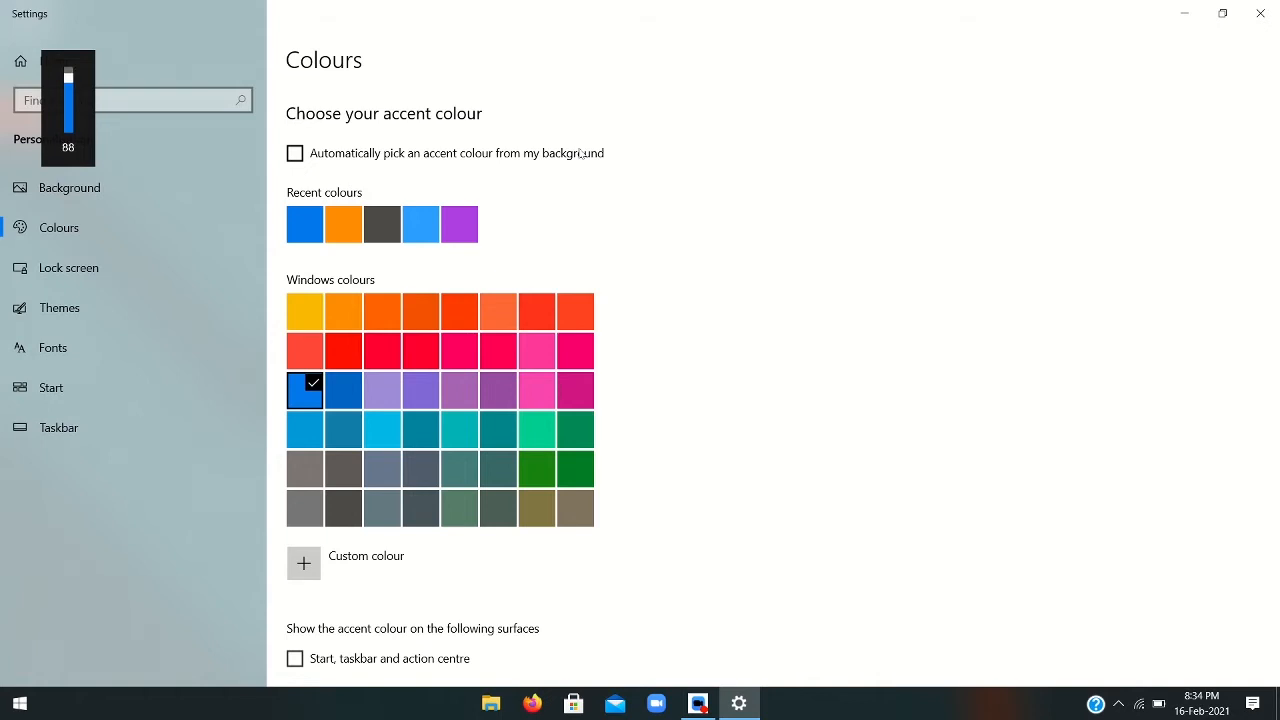
key("XF86AudioLowerVolume")
key("XF86AudioLowerVolume")
key("XF86AudioLowerVolume")
key("XF86AudioLowerVolume")
key("XF86AudioLowerVolume")
key("XF86AudioLowerVolume")
key("XF86AudioLowerVolume")
key("XF86AudioLowerVolume")
key("XF86AudioLowerVolume")
key("XF86AudioLowerVolume")
key("XF86AudioLowerVolume")
key("XF86AudioLowerVolume")
key("XF86AudioLowerVolume")
key("XF86AudioLowerVolume")
key("XF86AudioLowerVolume")
key("XF86AudioRaiseVolume")
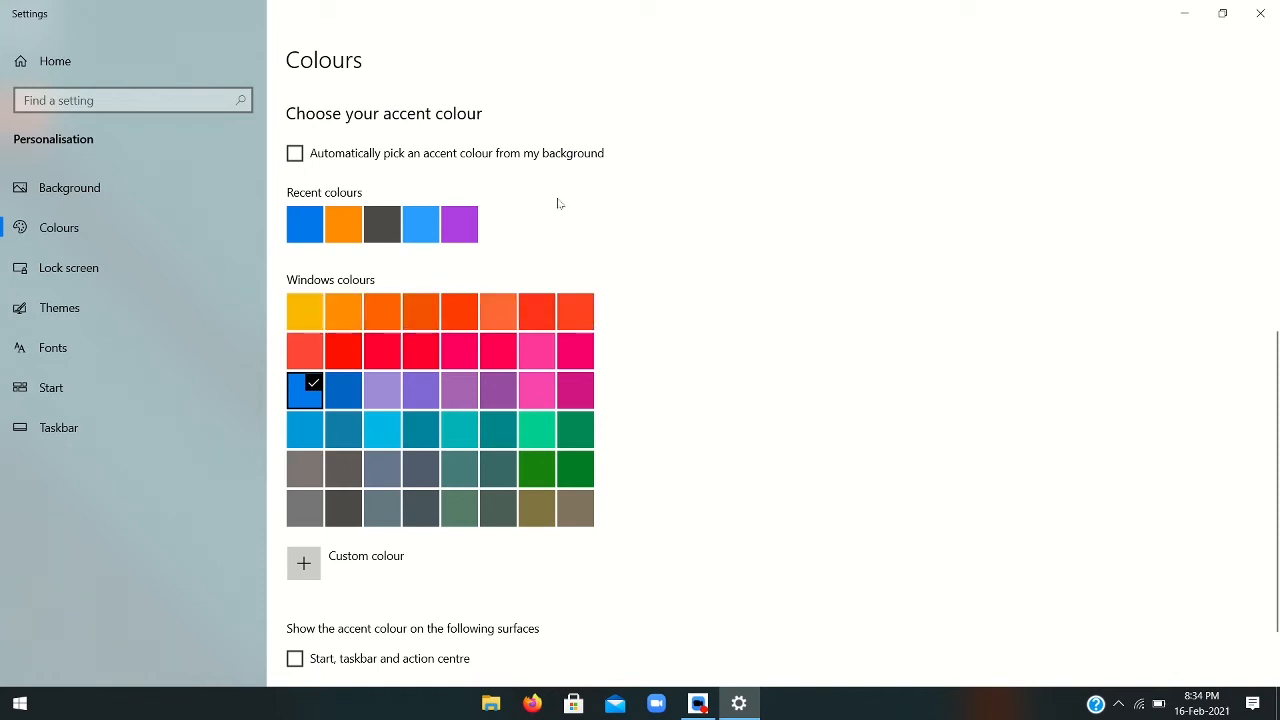
Set the accent colour to orange from the recent colours, and view the custom accent colour picker without applying a colour.
left_click(339, 228)
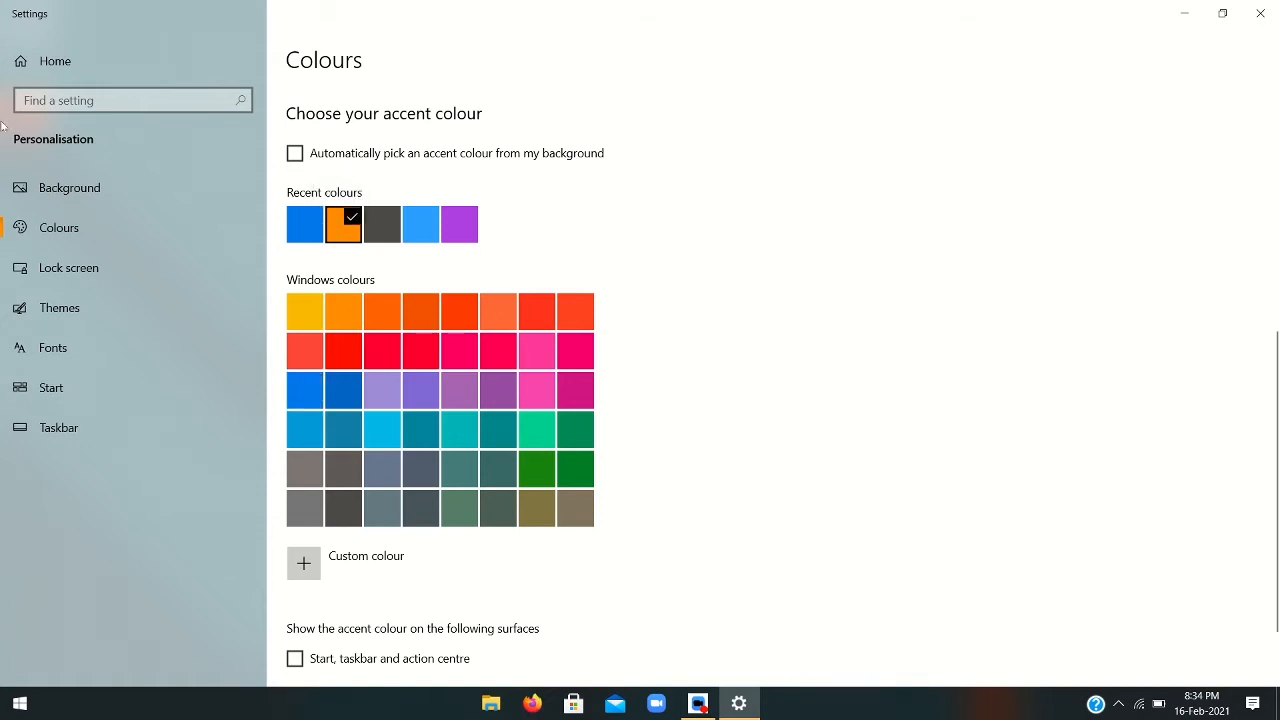
key("XF86AudioRaiseVolume")
scroll(589, 257, "down", 1)
scroll(589, 257, "up", 3)
scroll(589, 257, "down", 3)
scroll(591, 251, "up", 1)
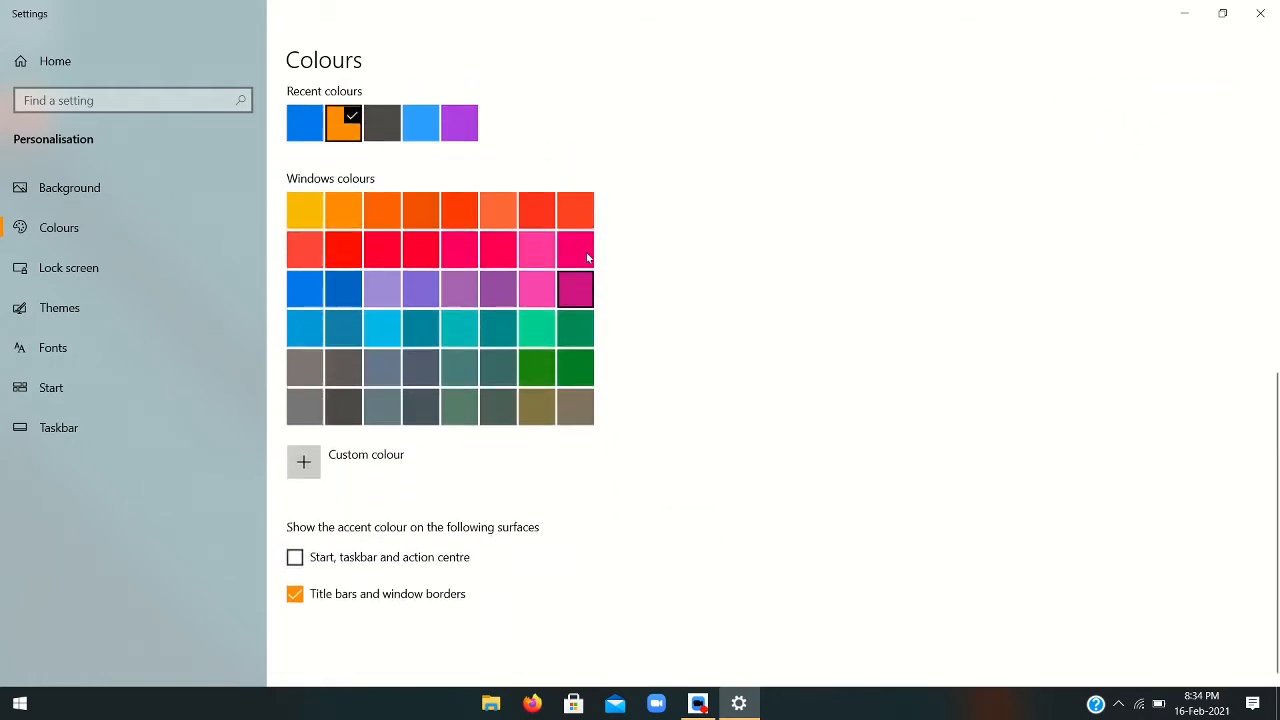
left_click(318, 458)
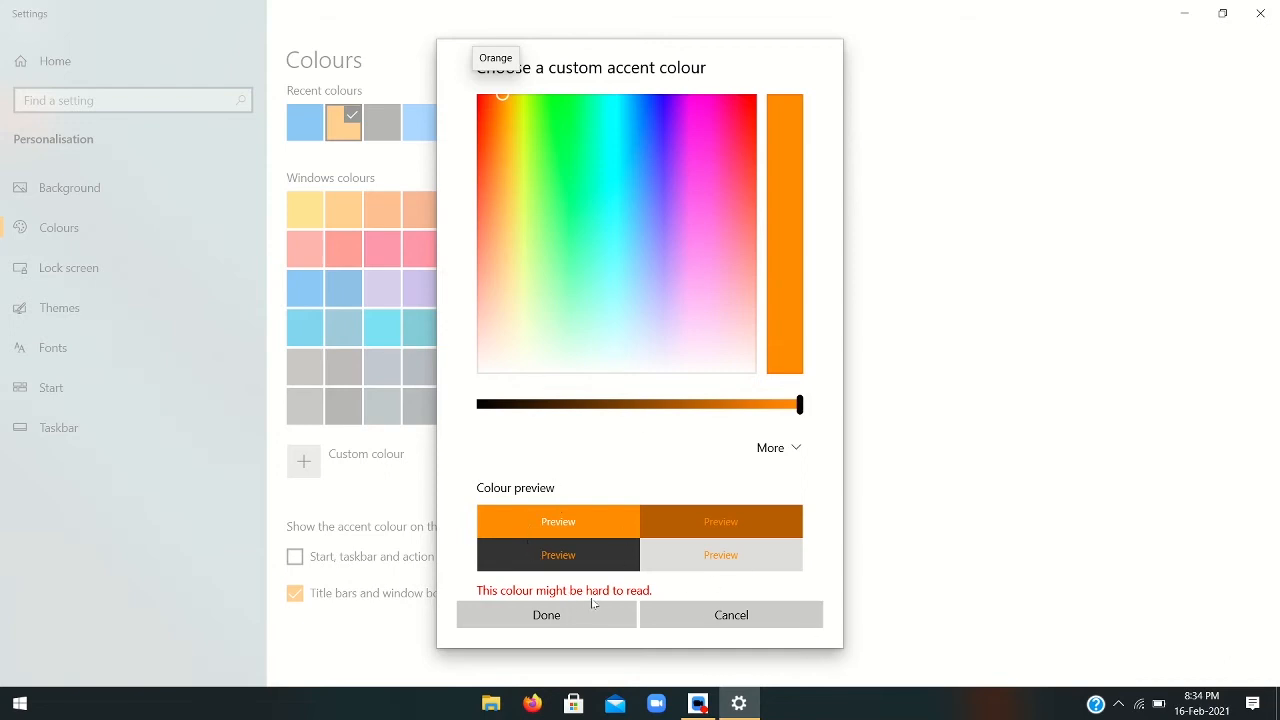
left_click(697, 619)
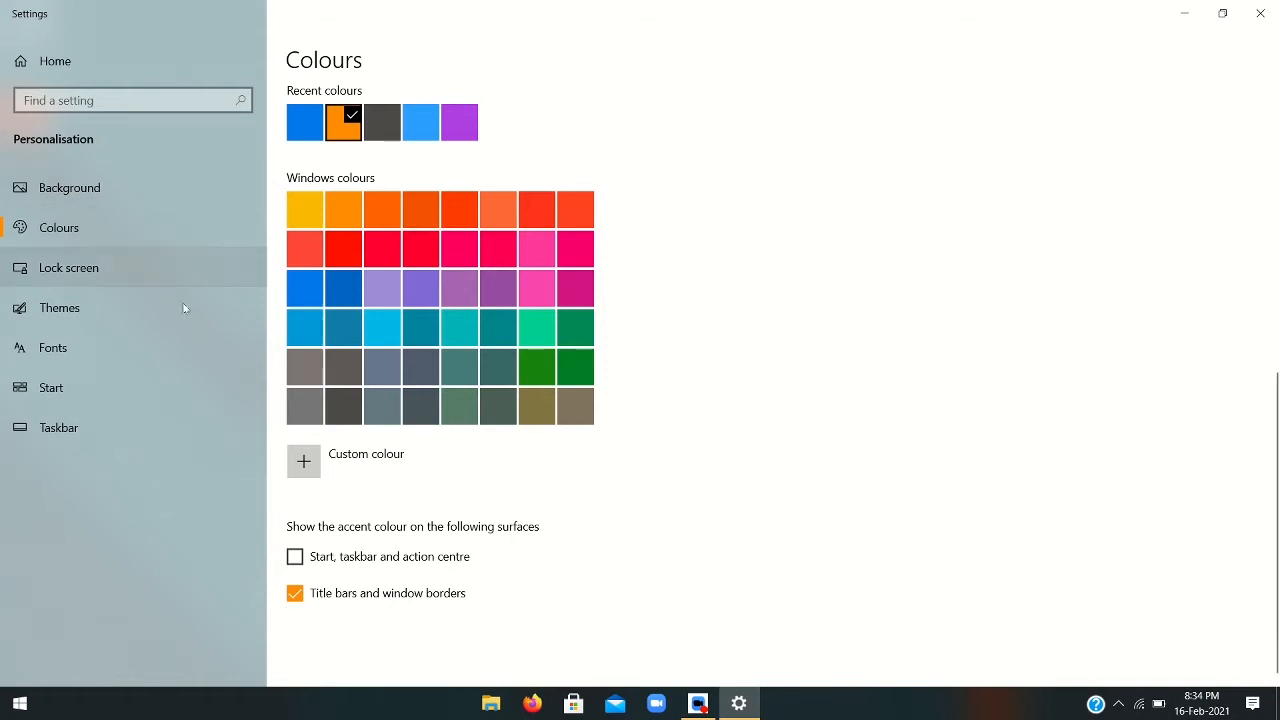
Open the lock screen settings and try Slideshow and then Windows spotlight as the lock screen background.
left_click(200, 270)
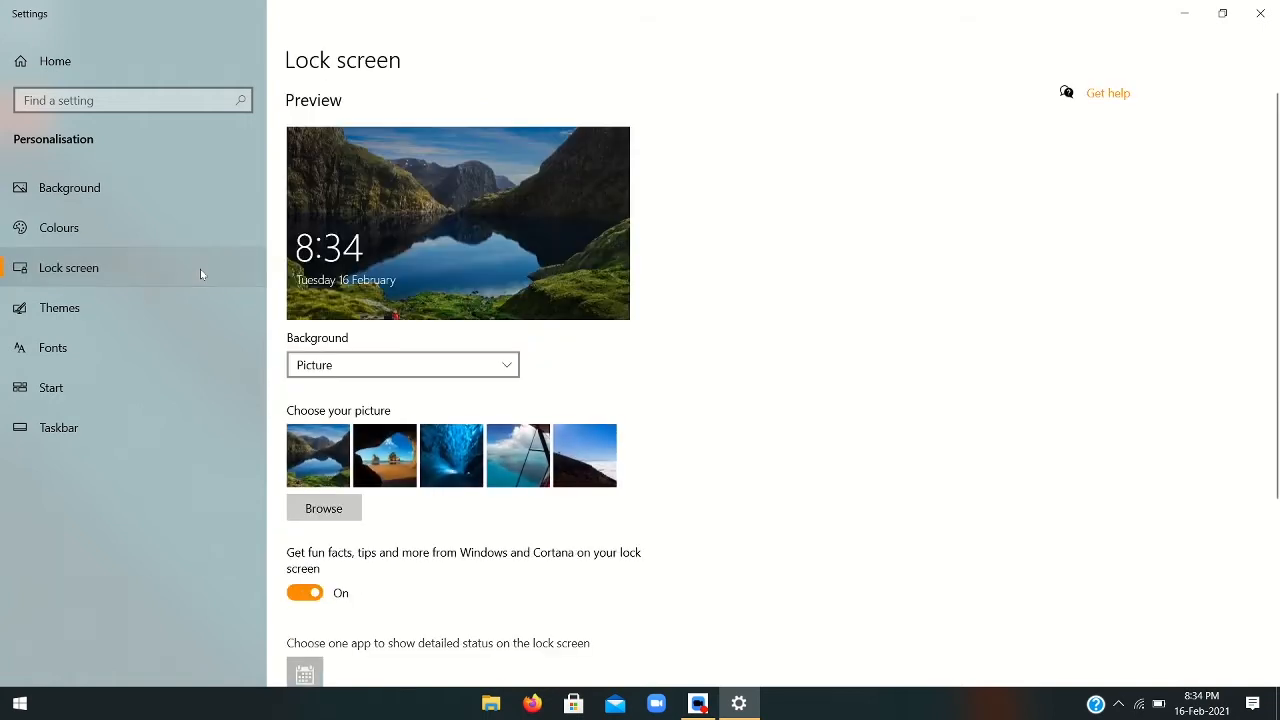
scroll(634, 343, "down", 1)
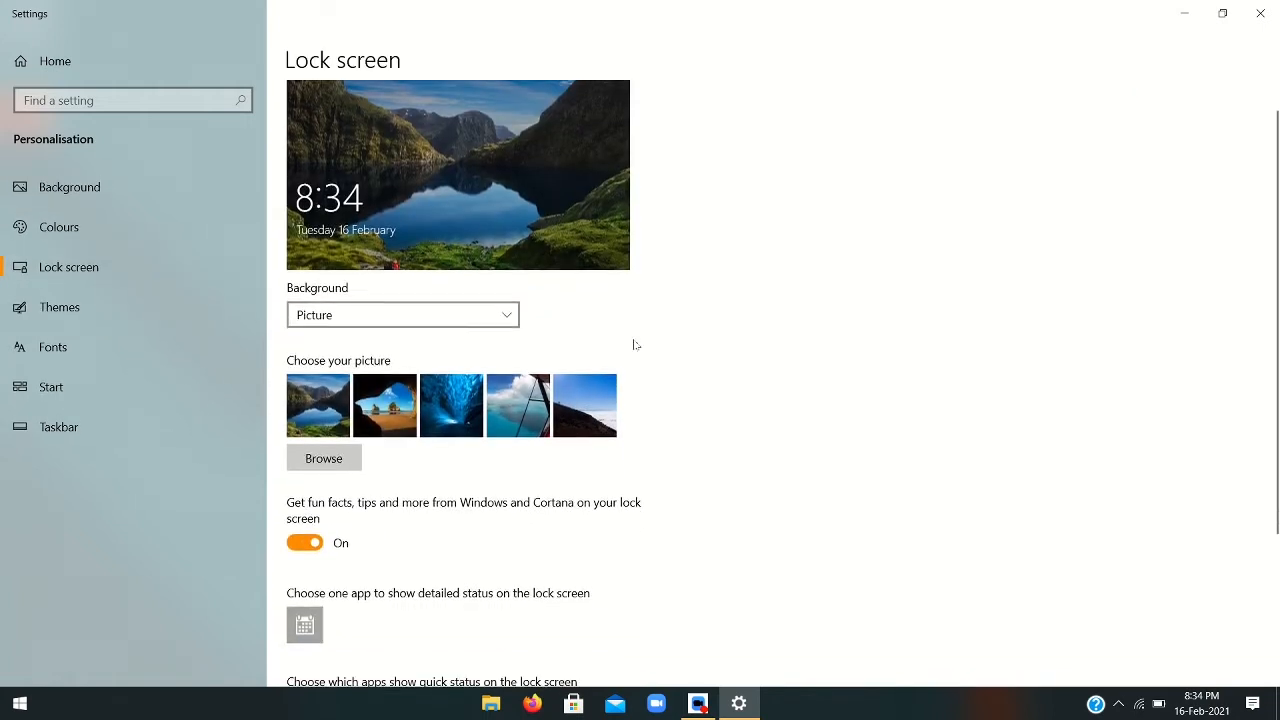
left_click(386, 318)
left_click(383, 341)
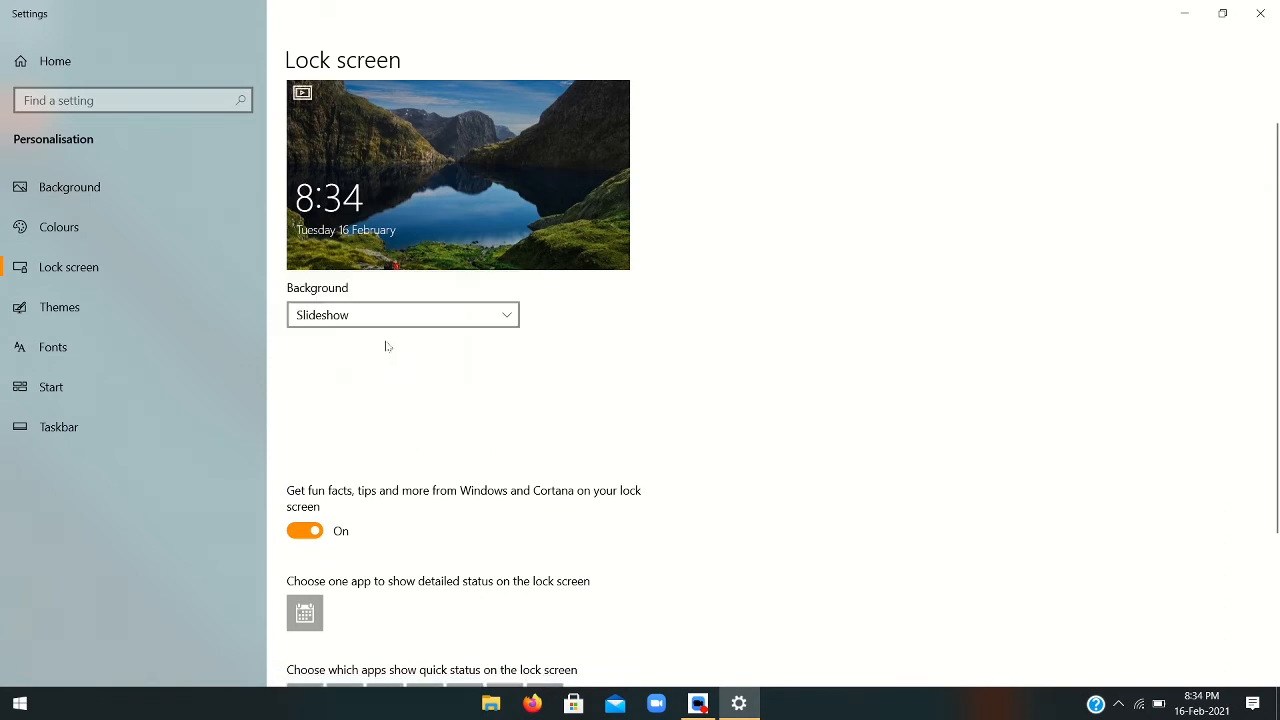
left_click(398, 316)
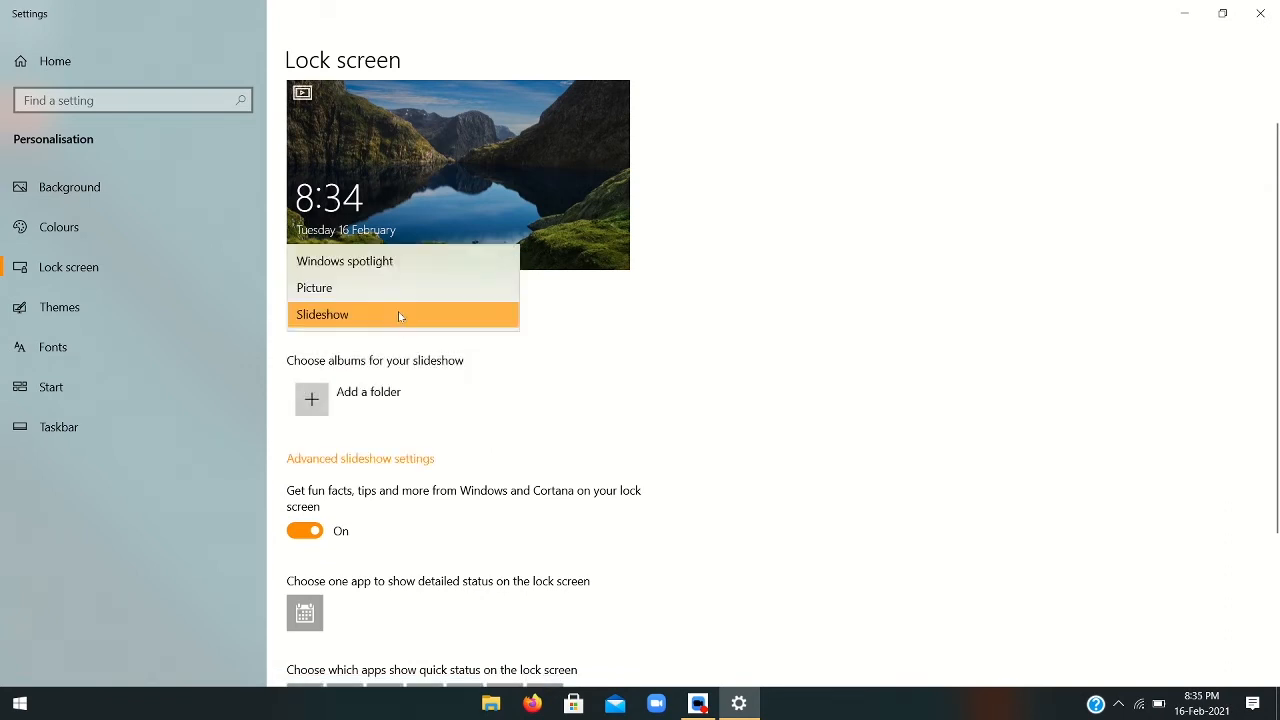
left_click(372, 260)
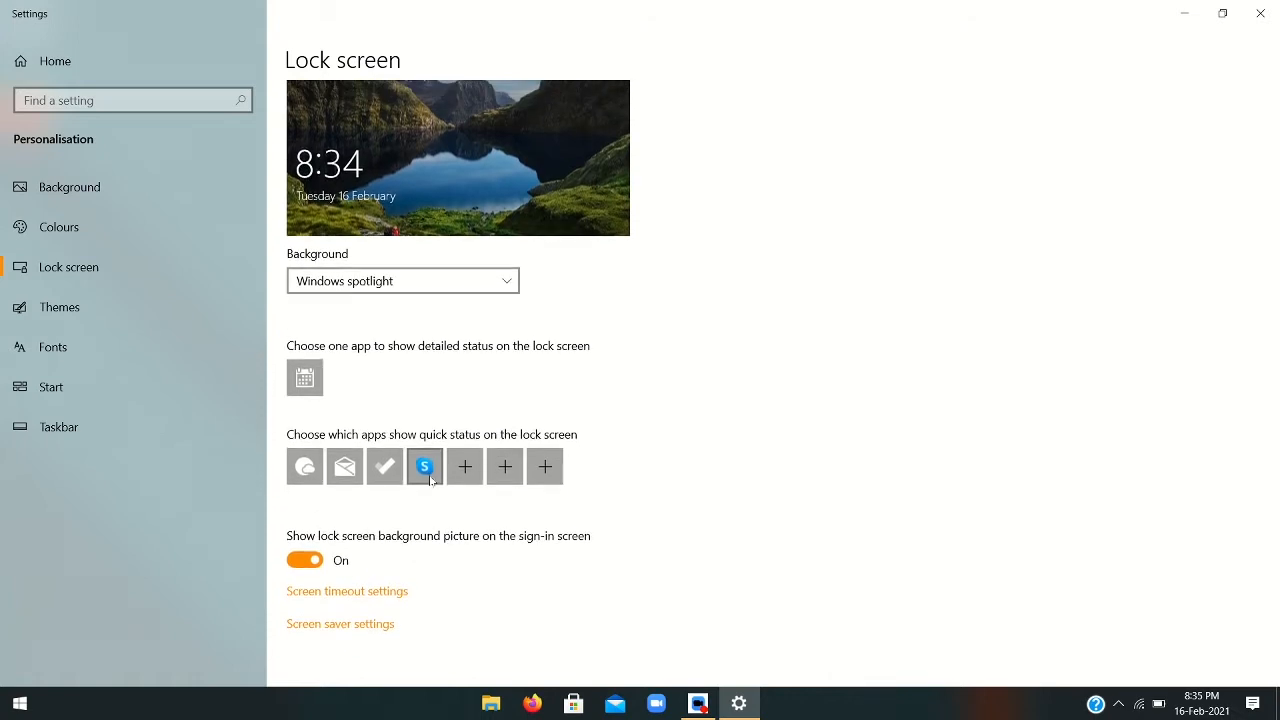
Set the lock screen background to Picture using the mountain slope above the clouds, and look over the remaining lock screen options.
left_click(453, 283)
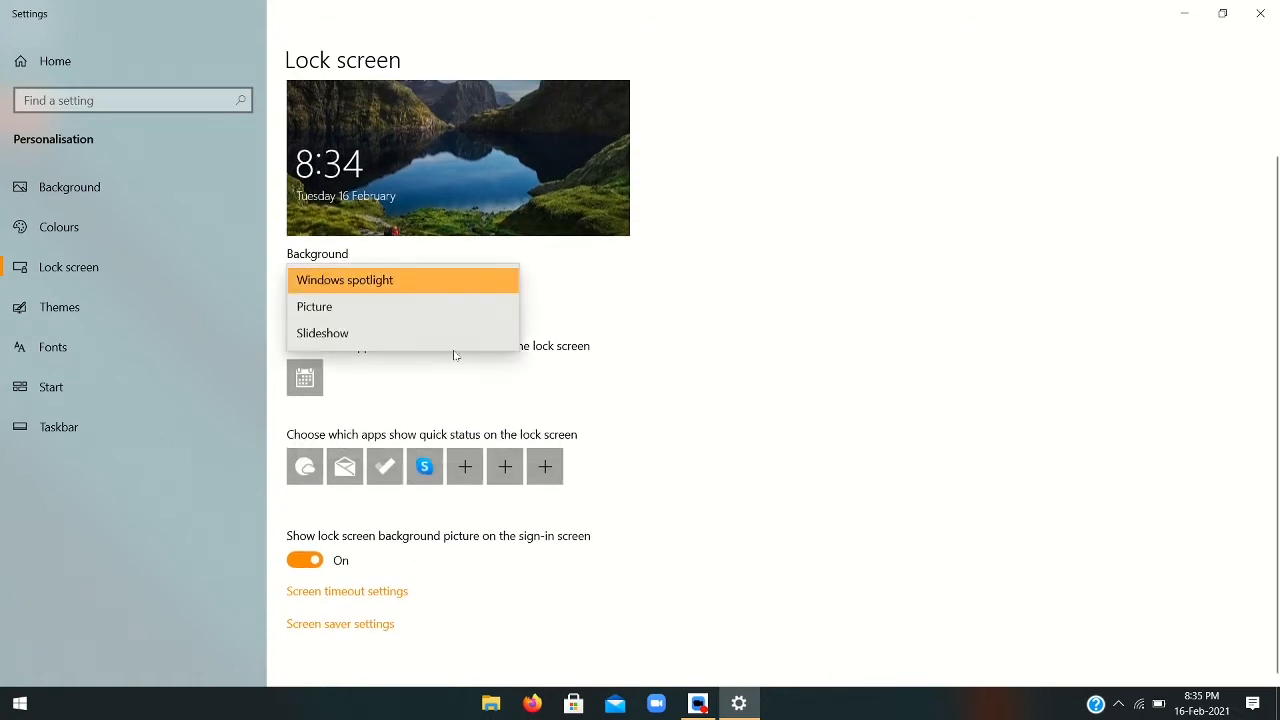
left_click(422, 310)
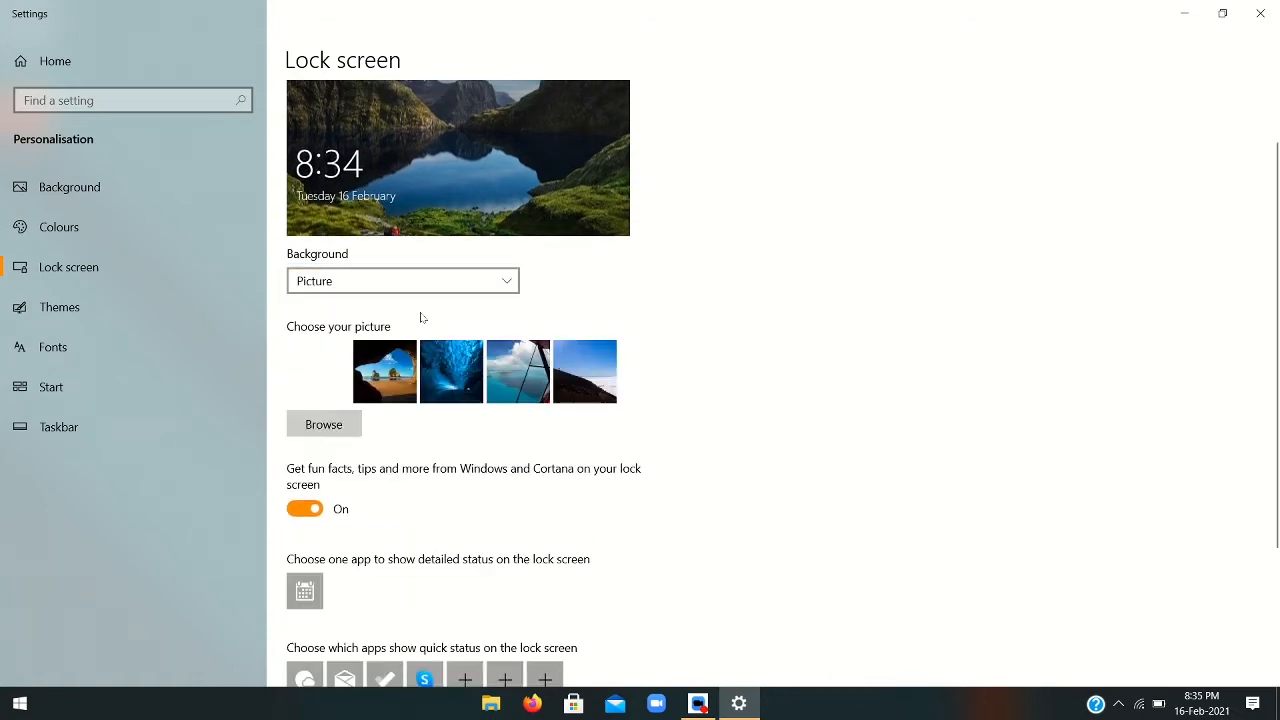
left_click(587, 392)
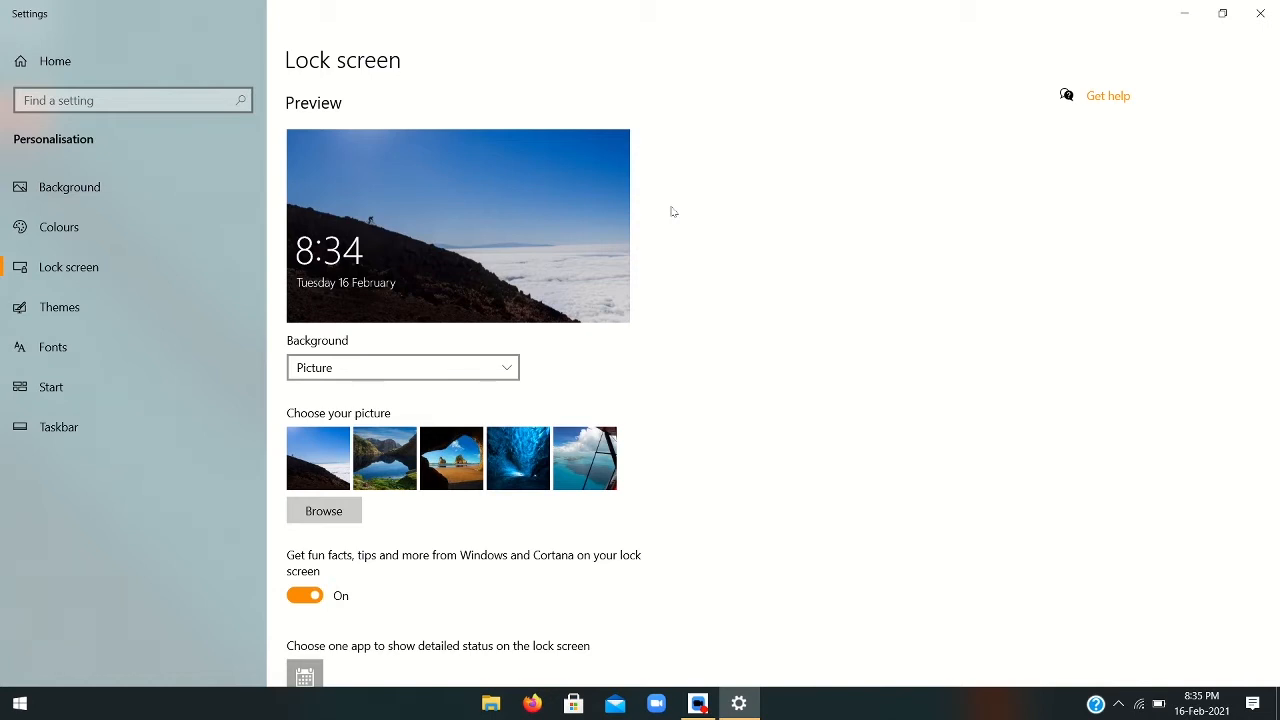
scroll(634, 600, "down", 2)
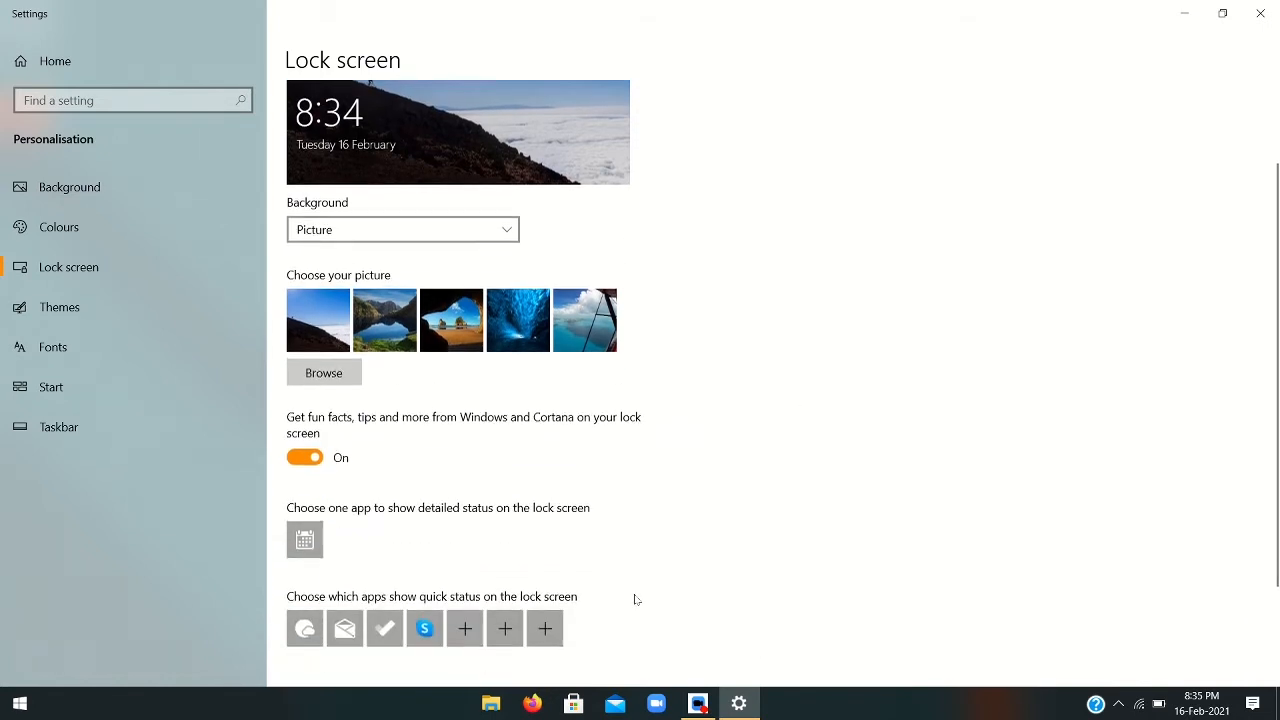
scroll(634, 600, "down", 2)
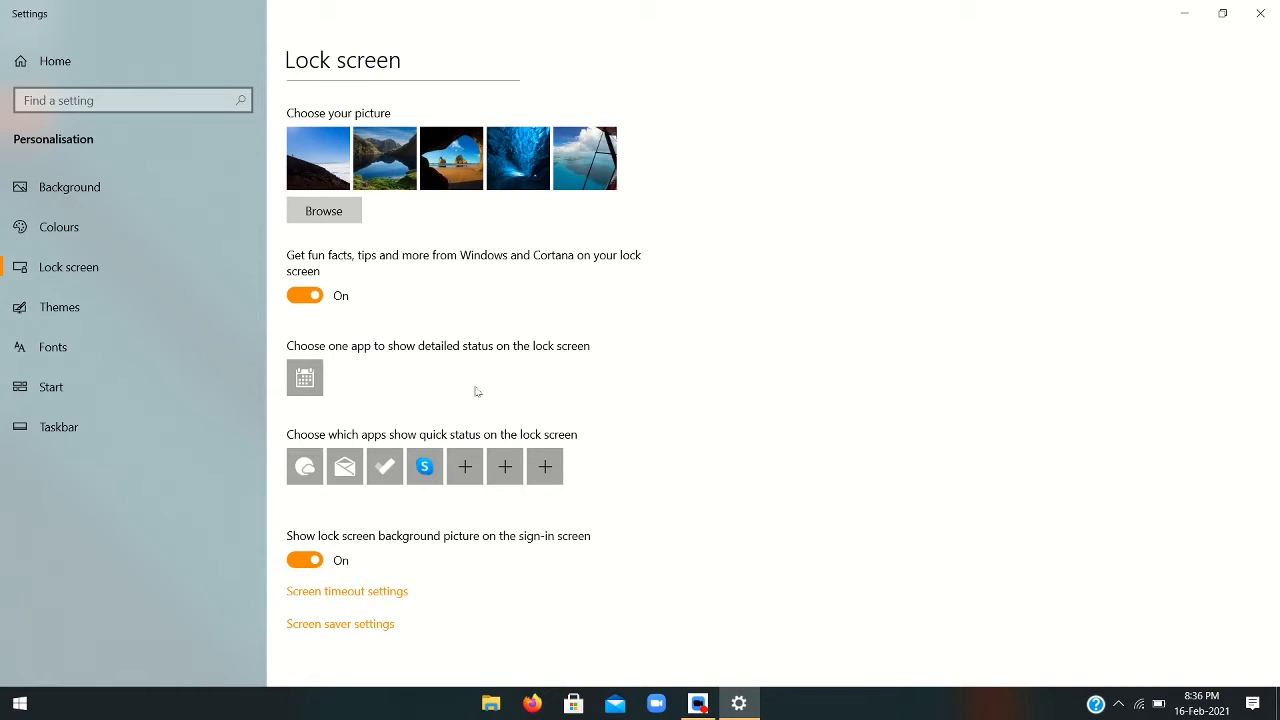
Go to the Themes settings, look over the available themes, and open the Windows Themes collection in Microsoft Store.
left_click(143, 292)
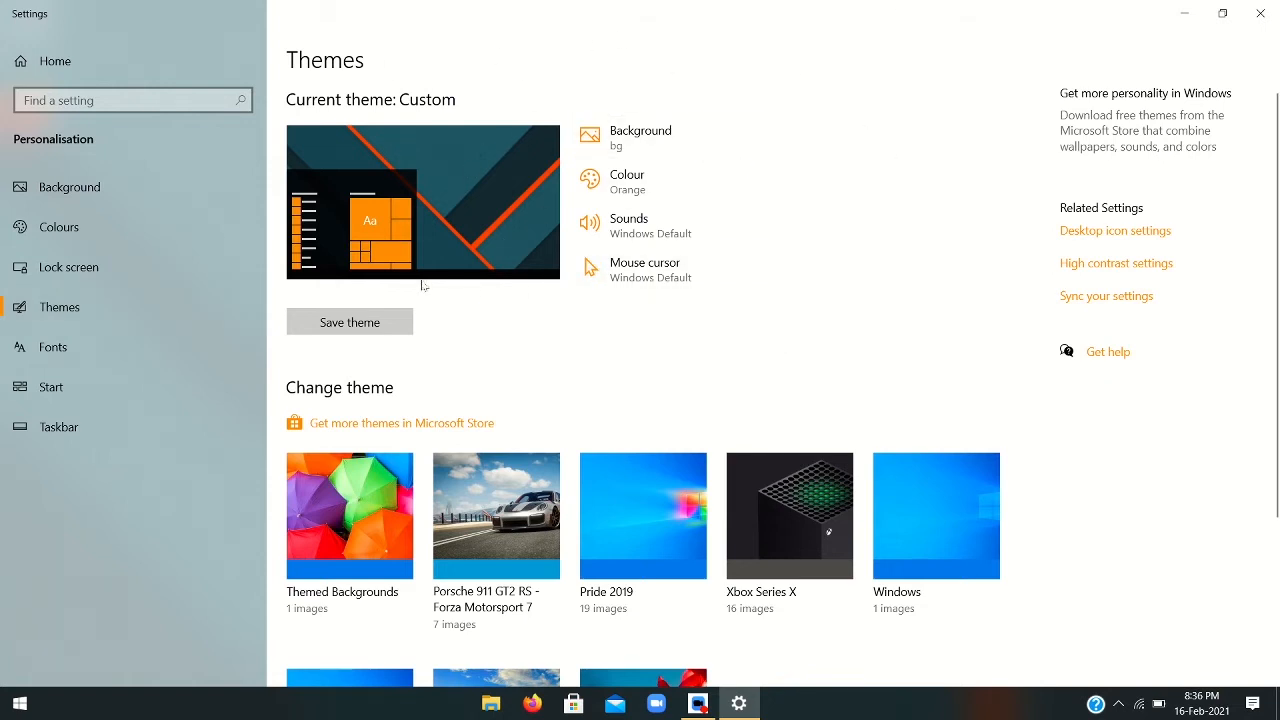
scroll(350, 330, "down", 3)
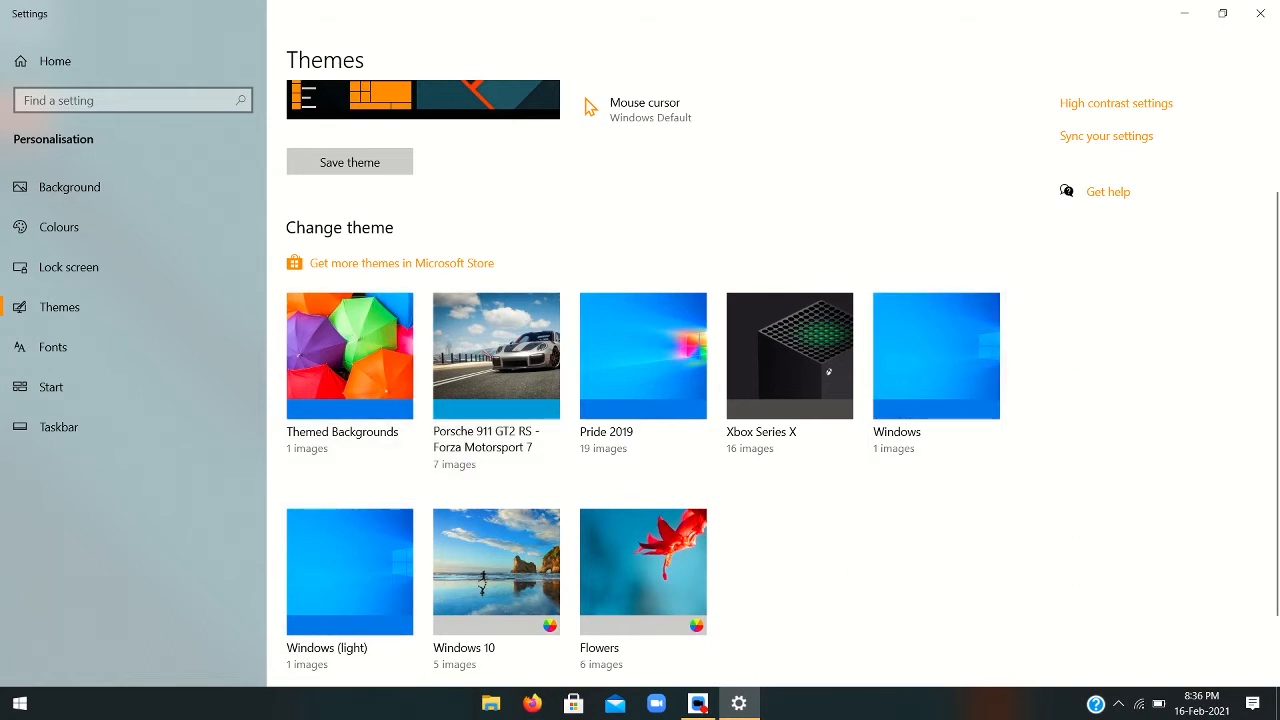
left_click(476, 264)
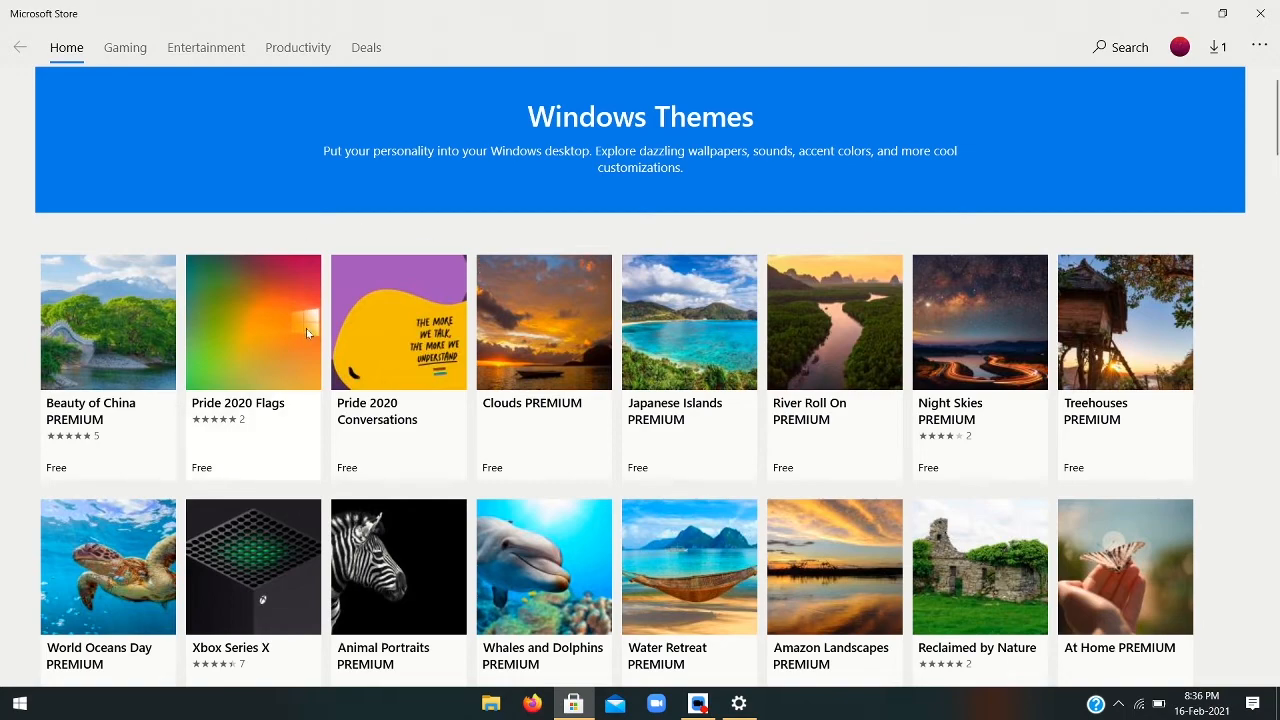
Browse the Windows Themes collection through to its end, and close Microsoft Store.
scroll(328, 338, "down", 3)
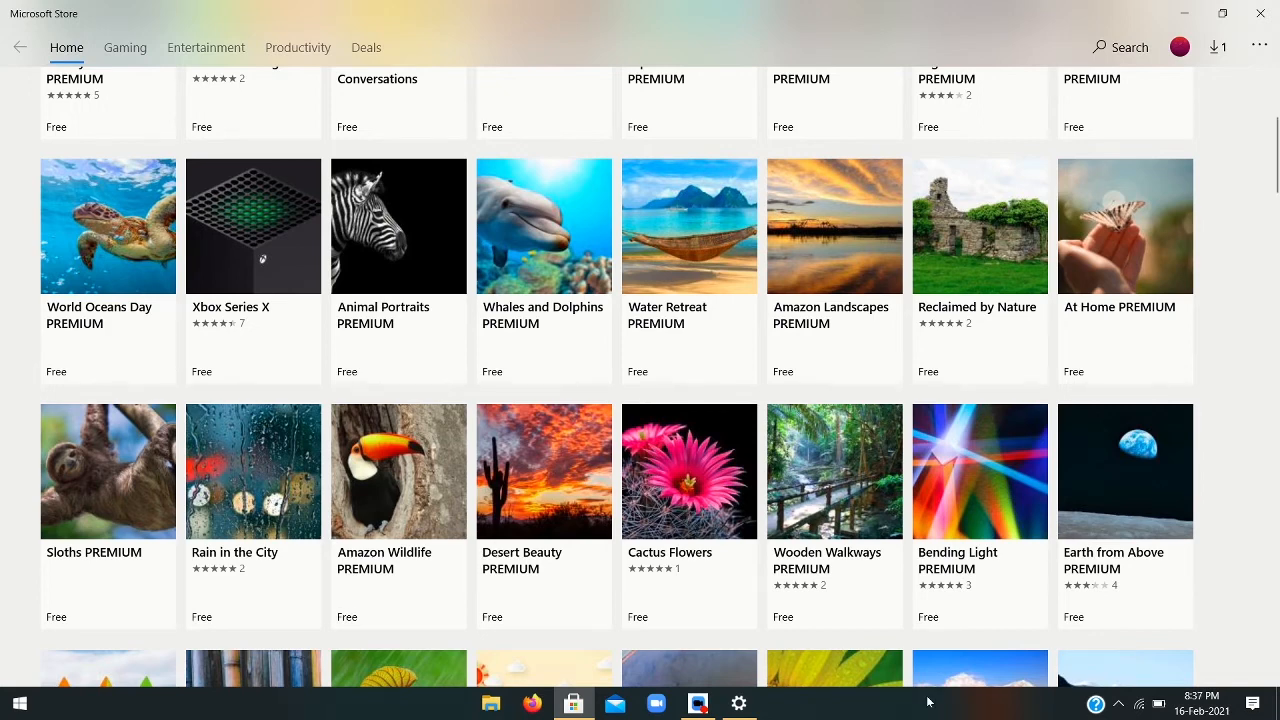
scroll(760, 562, "down", 2)
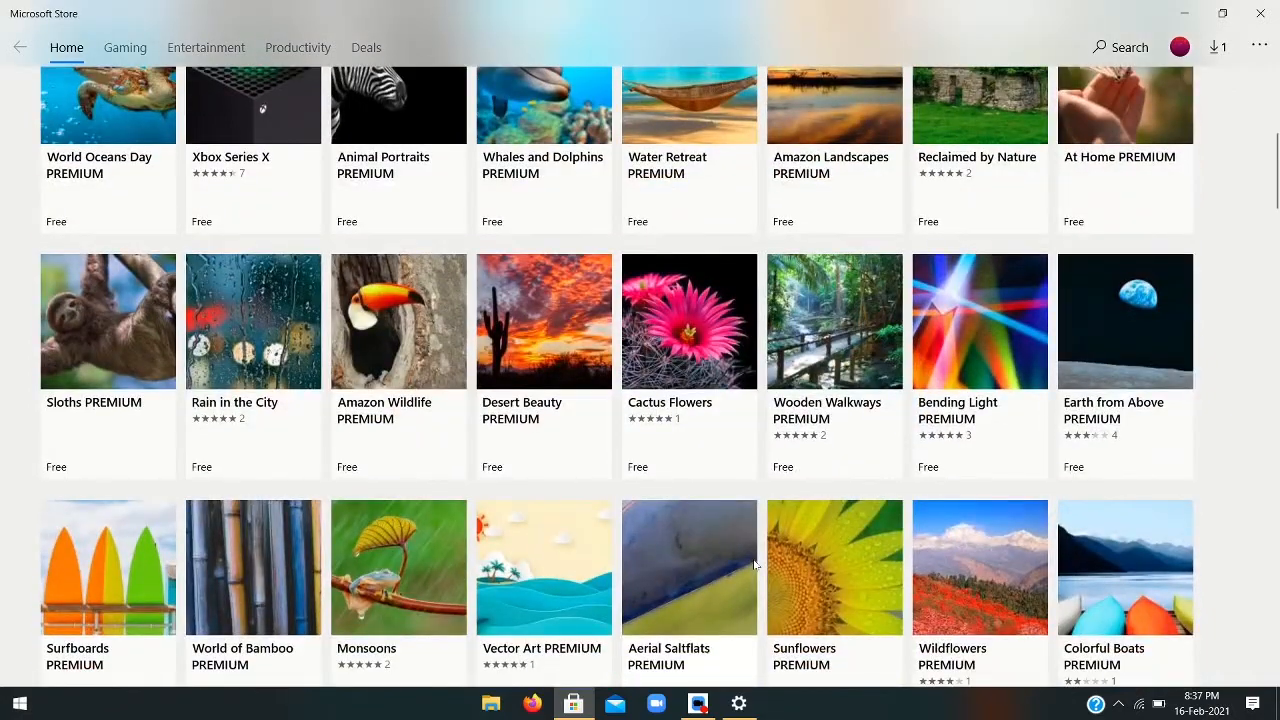
scroll(755, 566, "down", 9)
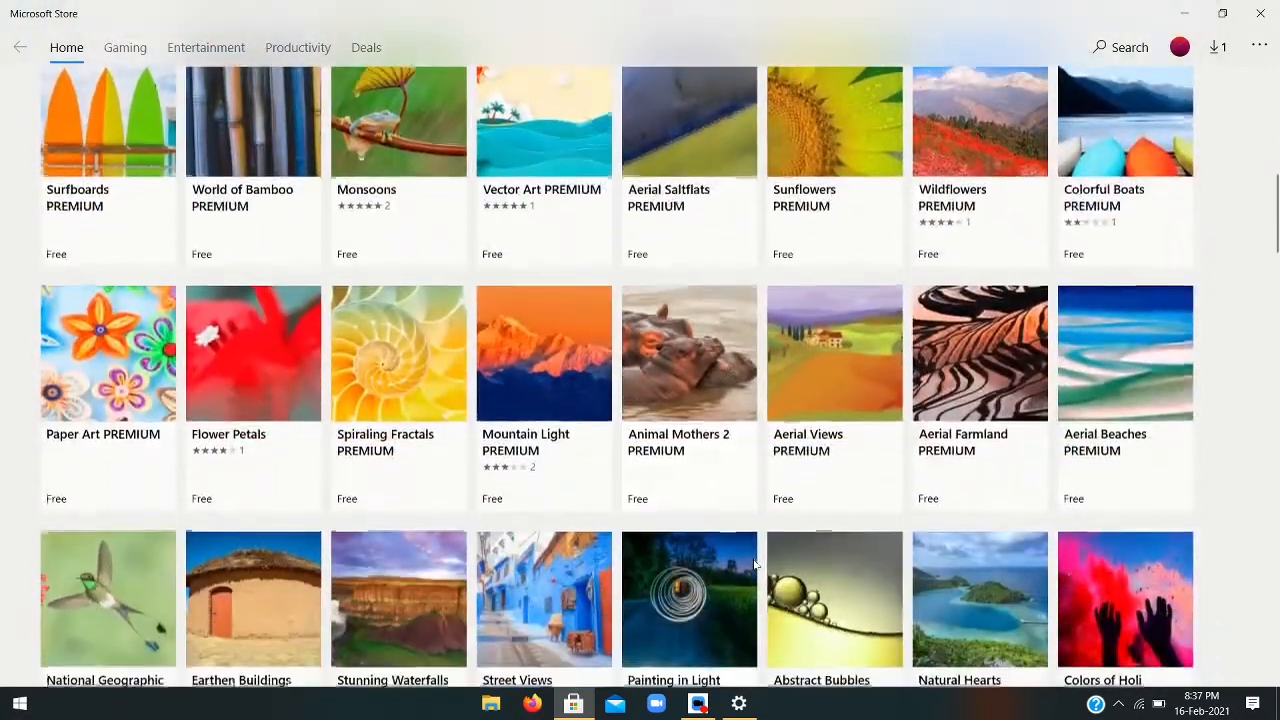
scroll(755, 566, "down", 3)
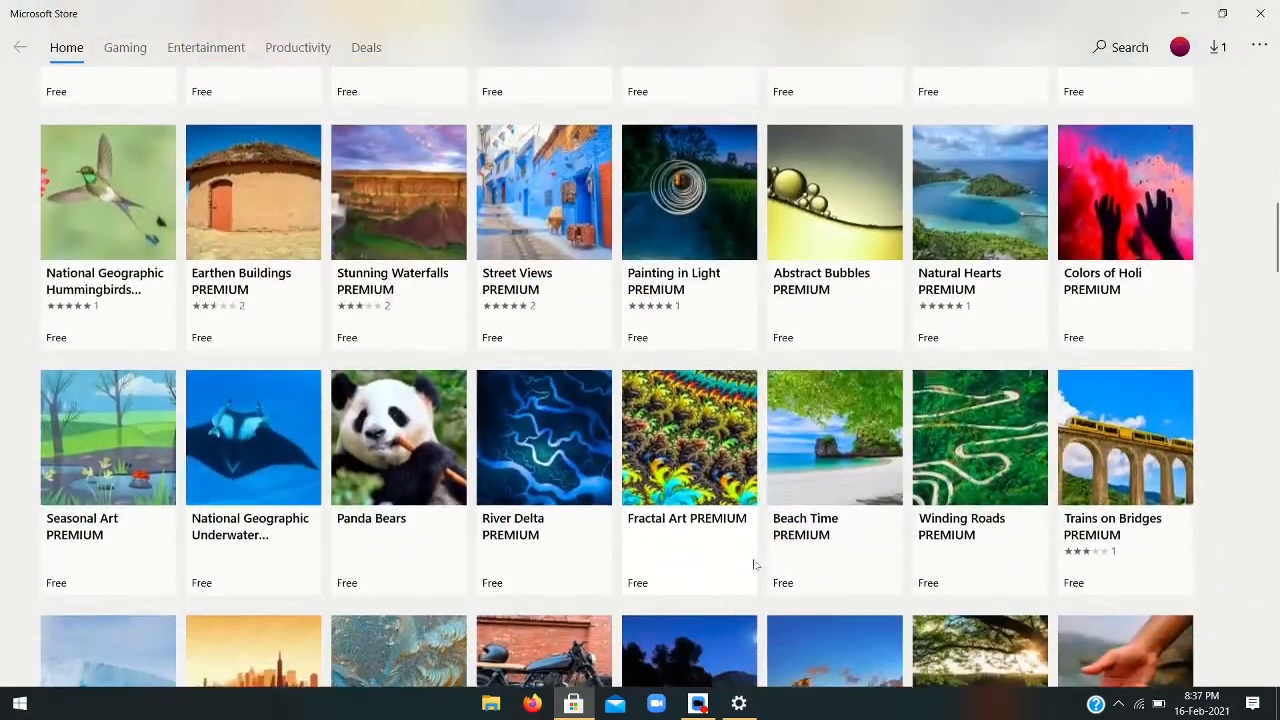
scroll(755, 566, "down", 1)
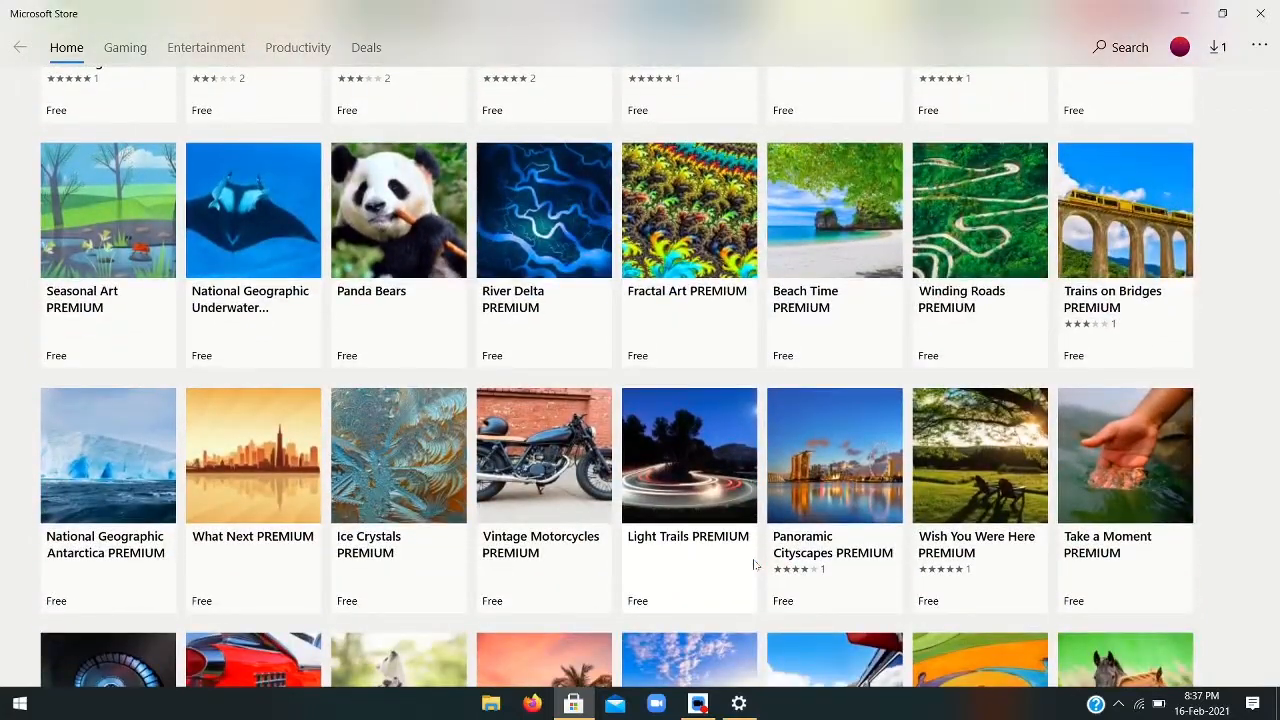
scroll(755, 566, "down", 2)
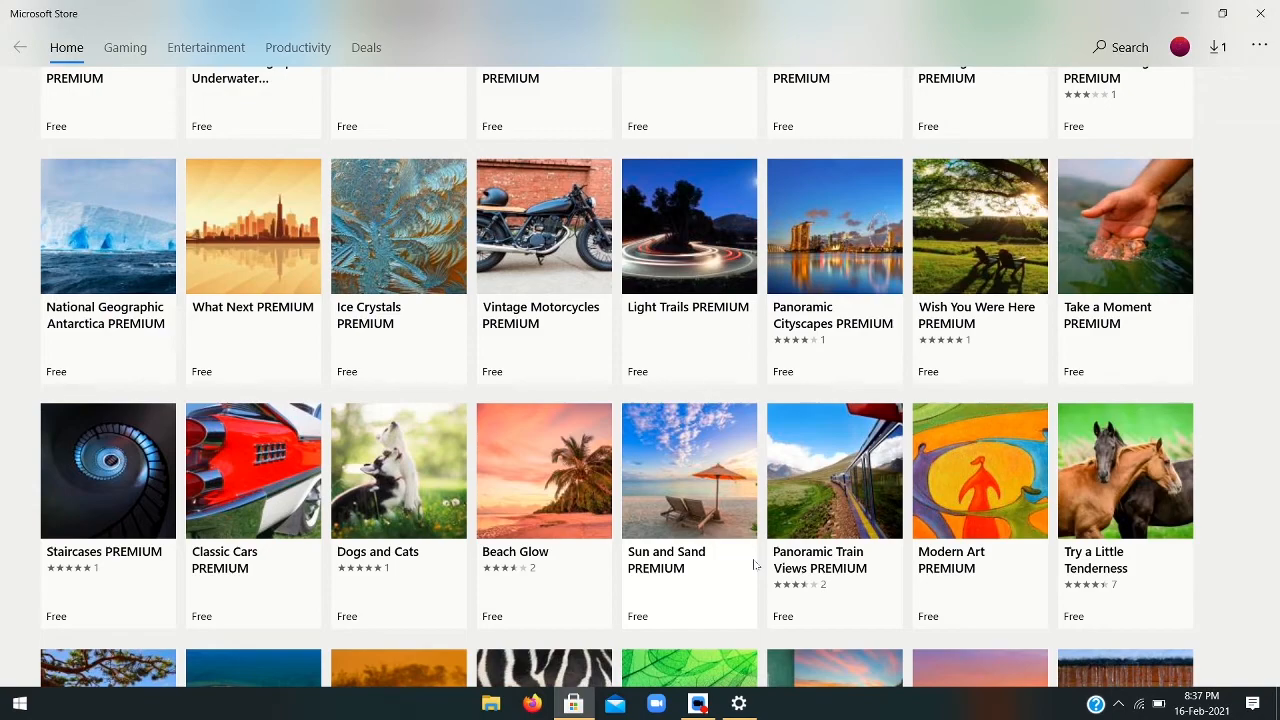
scroll(755, 566, "down", 4)
scroll(755, 540, "down", 5)
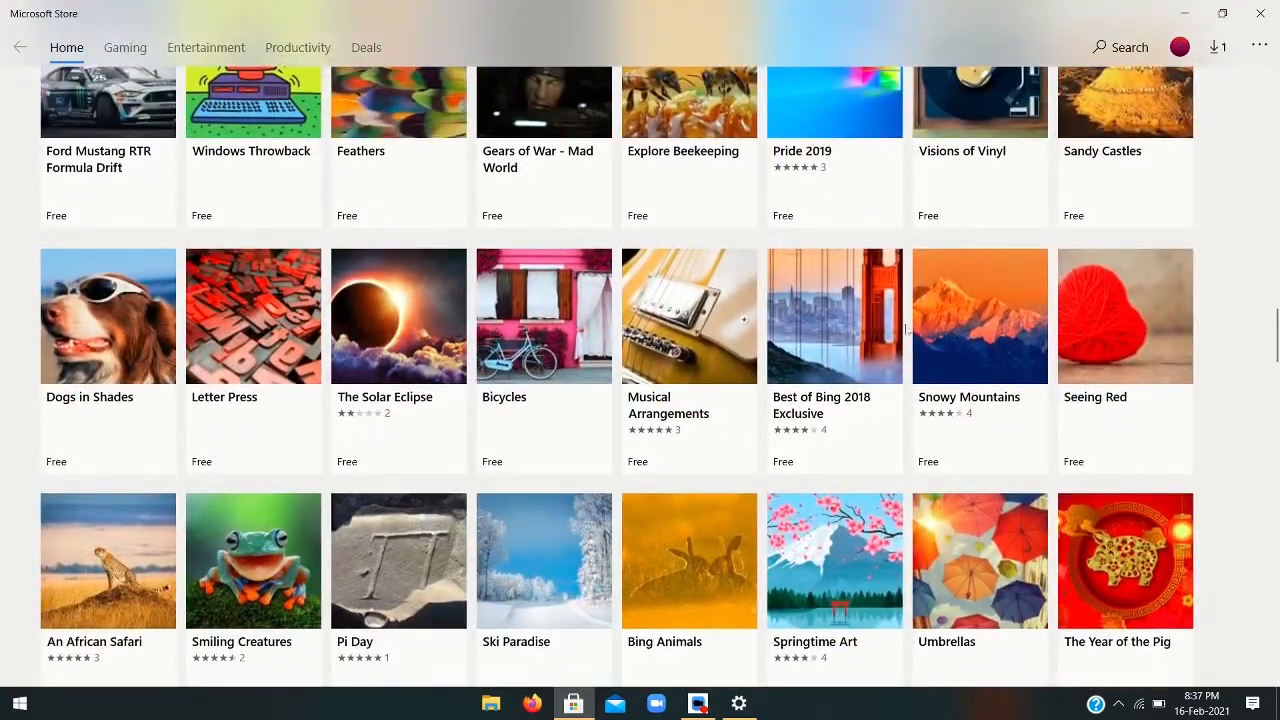
scroll(843, 390, "down", 2)
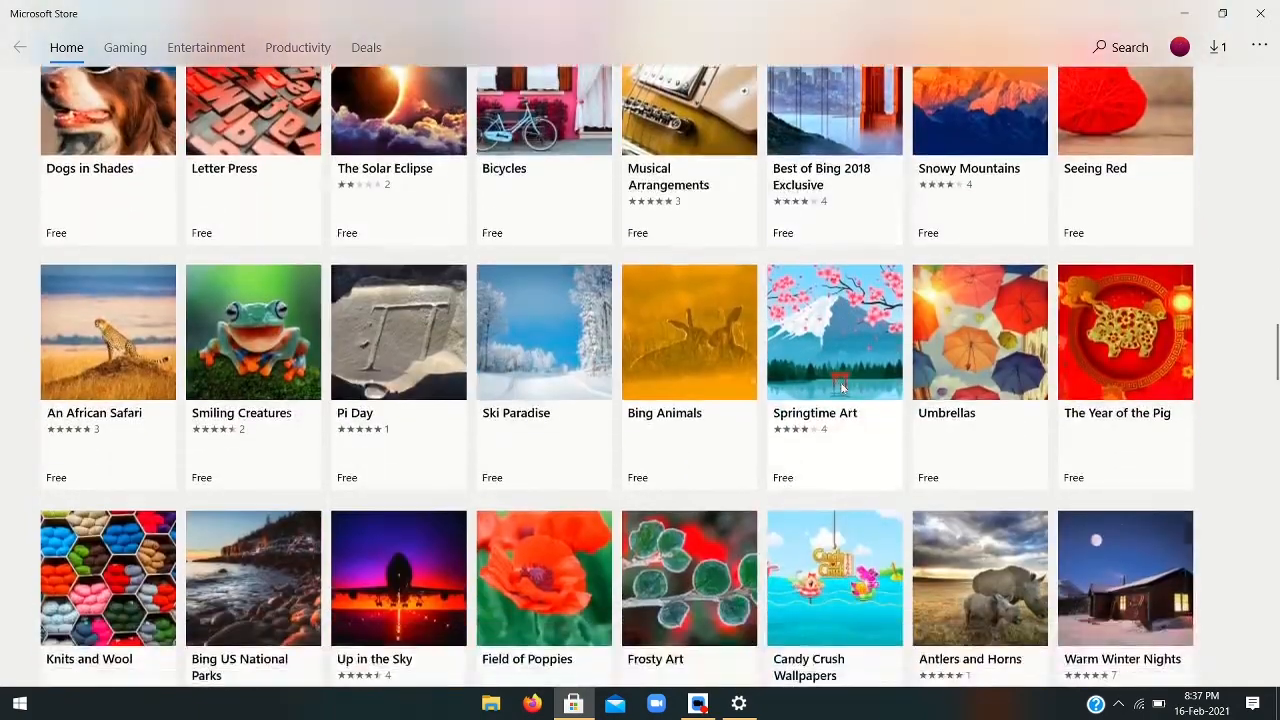
scroll(843, 390, "down", 2)
scroll(975, 323, "up", 3)
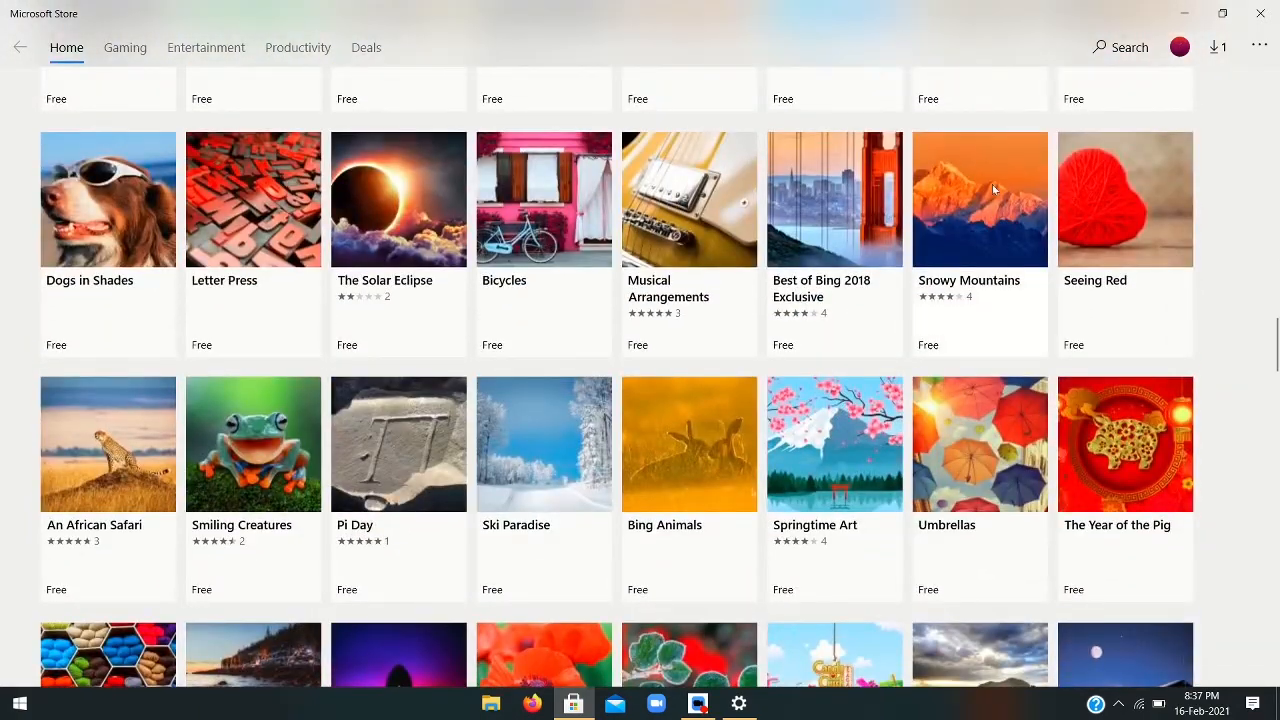
scroll(1021, 178, "down", 8)
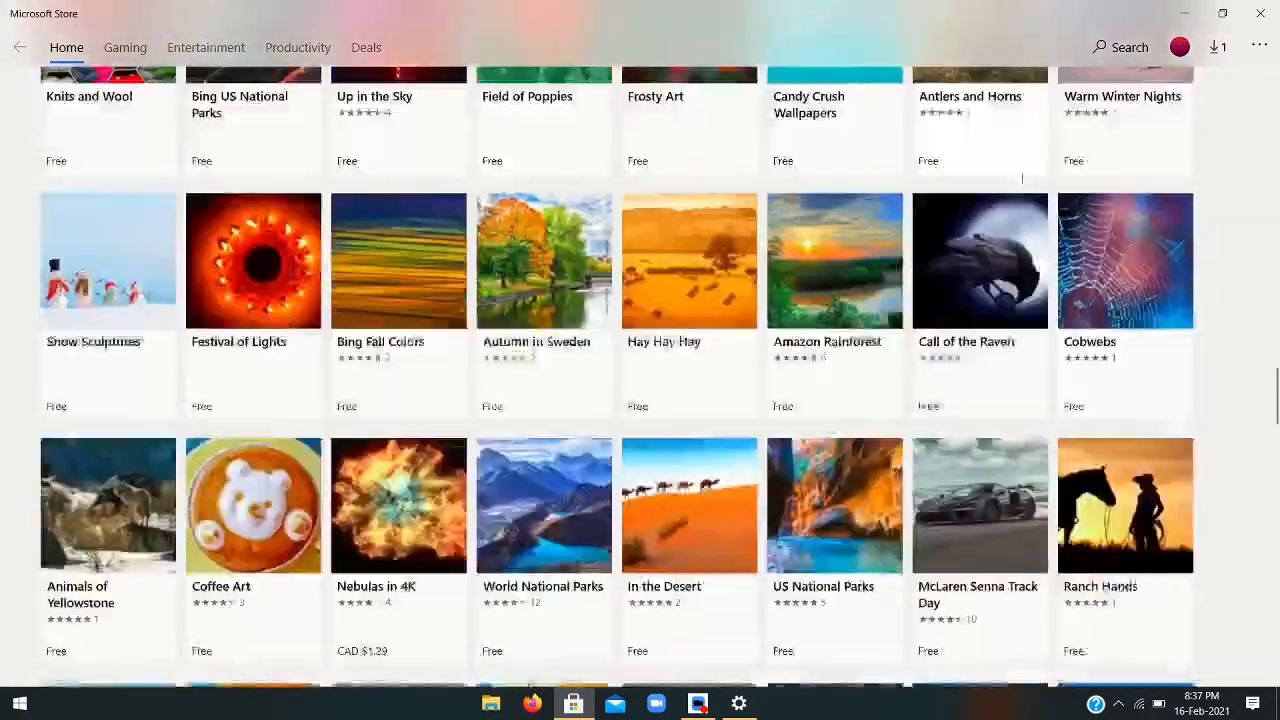
scroll(1023, 178, "down", 10)
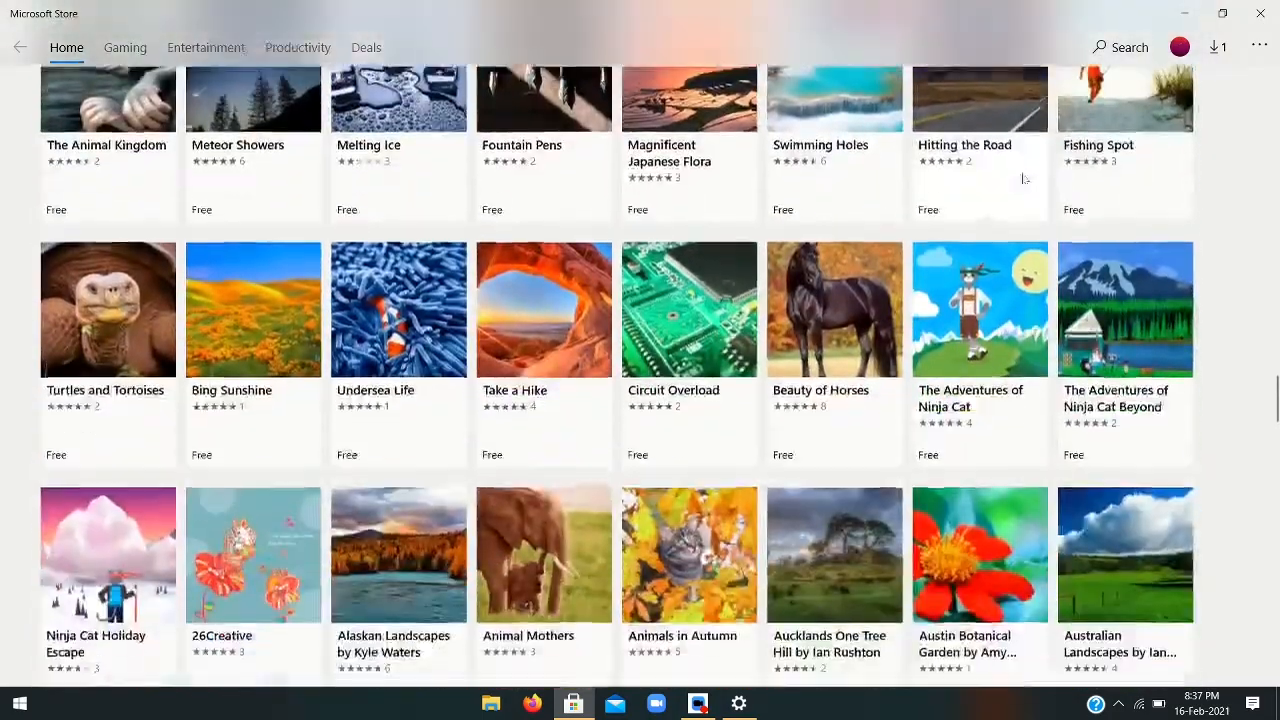
scroll(1023, 178, "down", 5)
scroll(168, 180, "up", 2)
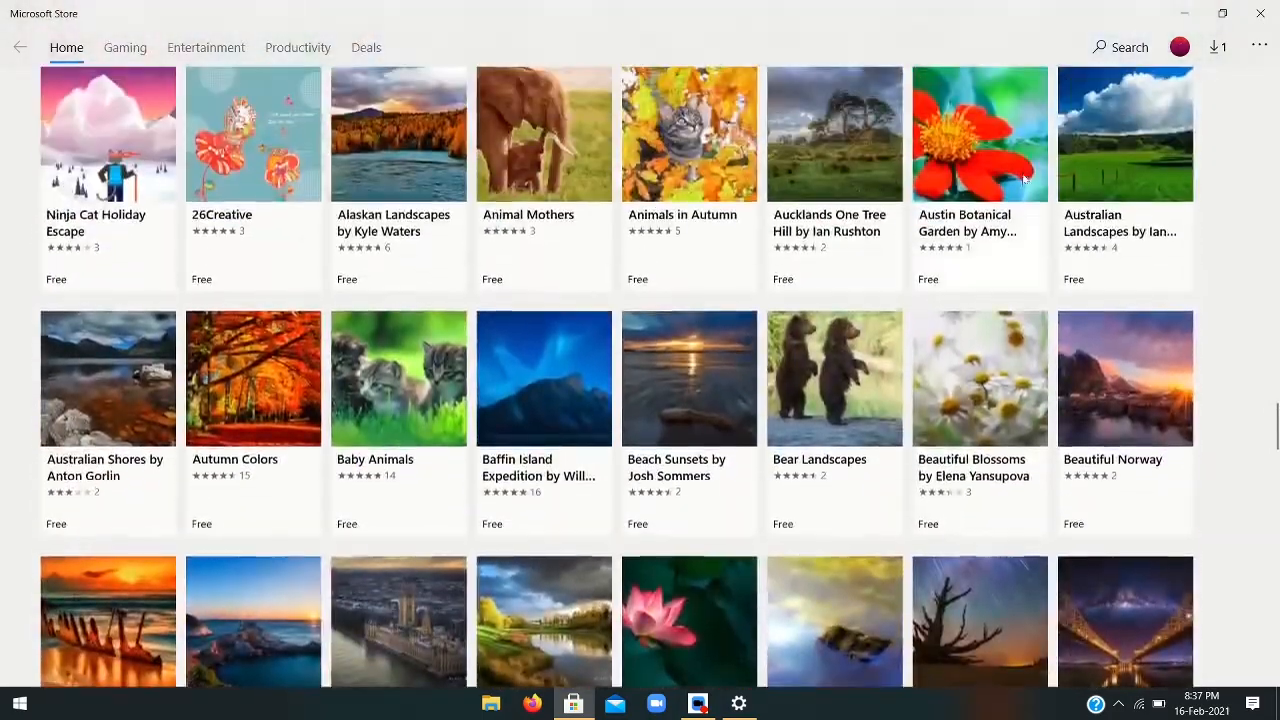
scroll(103, 184, "down", 8)
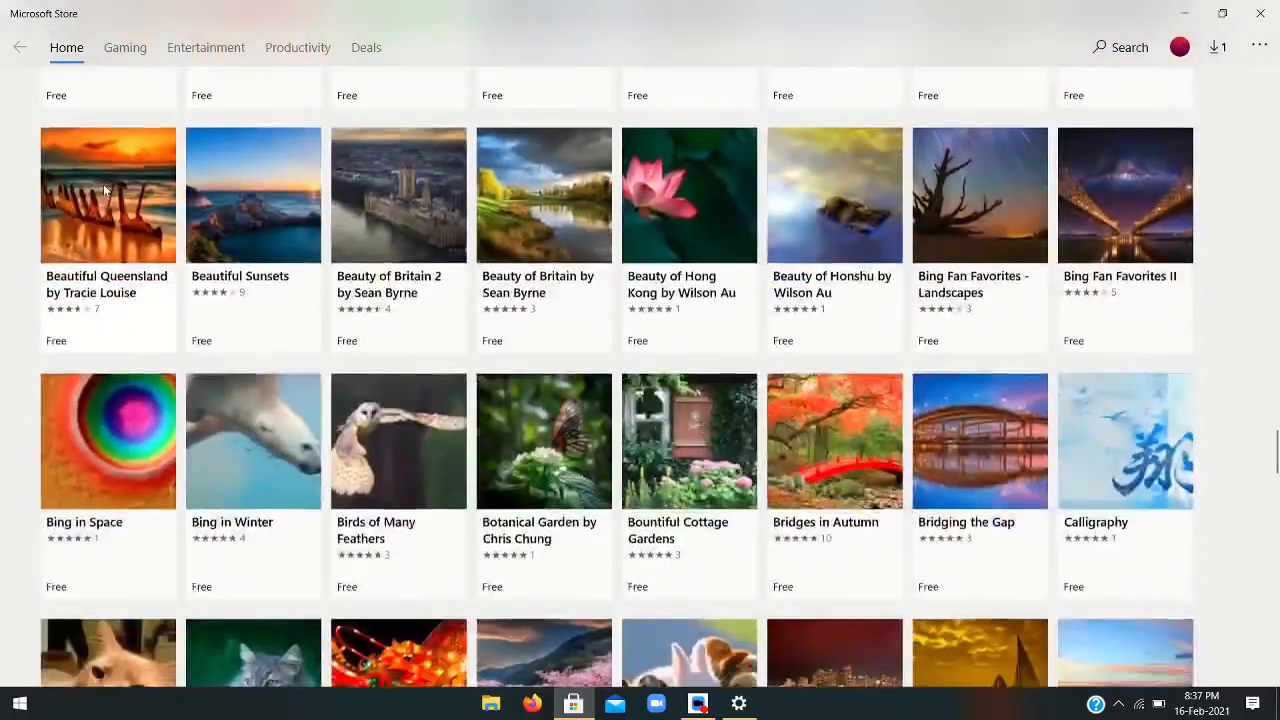
scroll(103, 190, "down", 6)
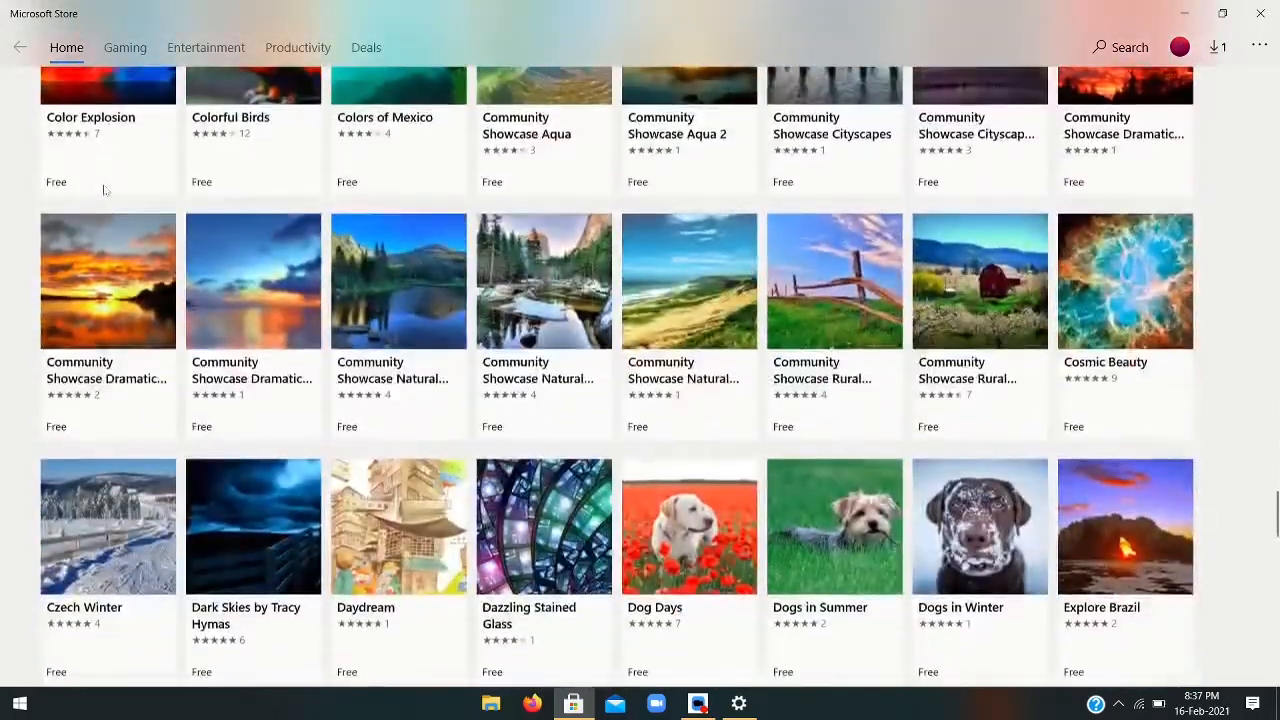
scroll(103, 190, "down", 2)
scroll(103, 190, "down", 4)
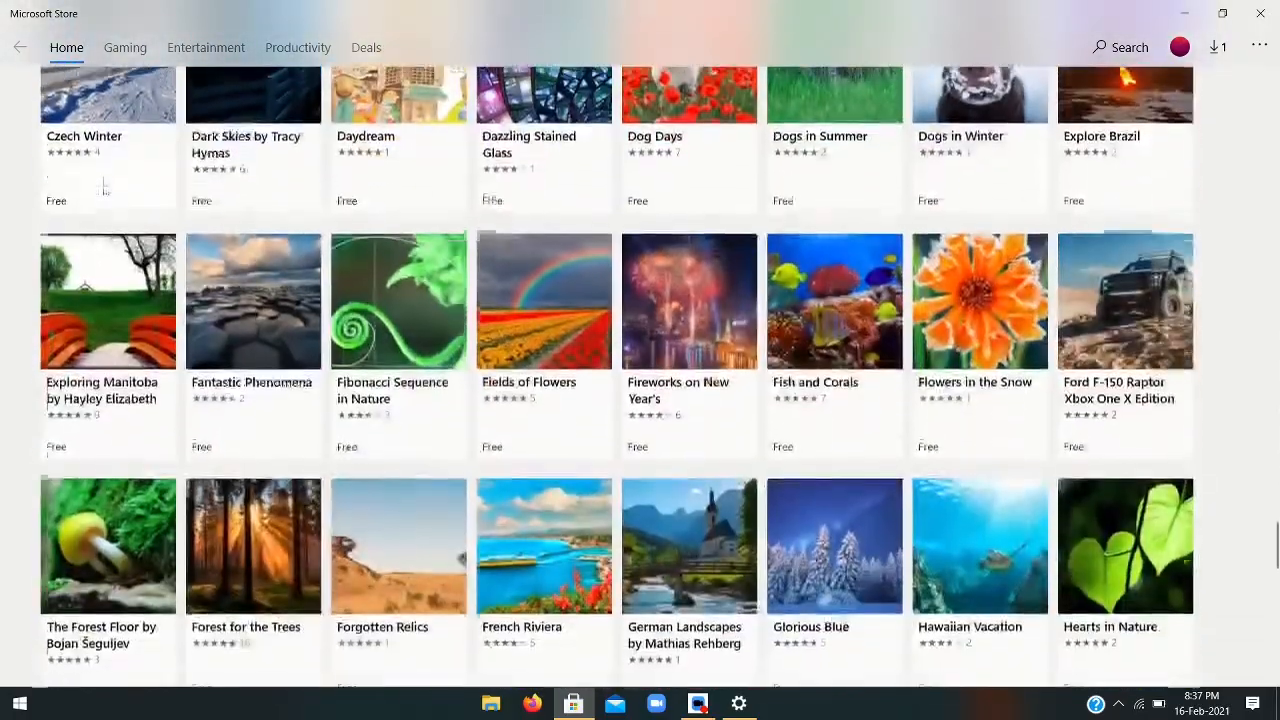
scroll(103, 190, "up", 1)
scroll(104, 190, "down", 10)
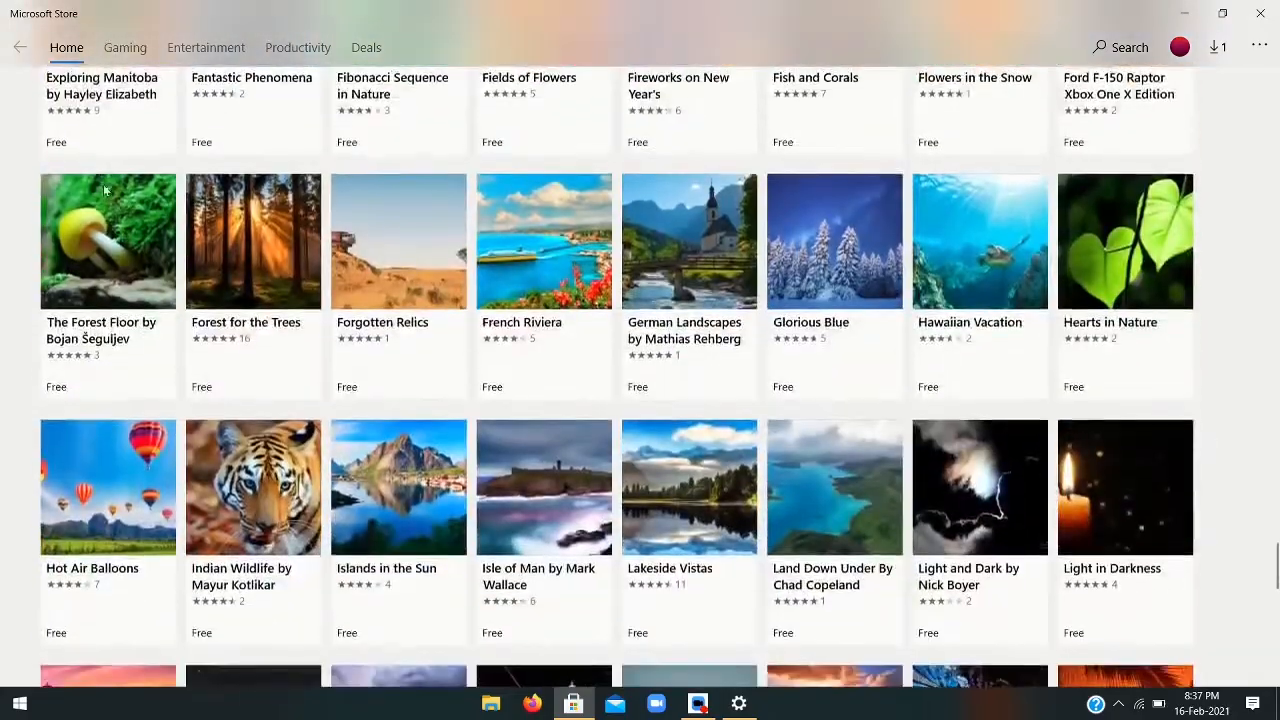
scroll(103, 188, "down", 5)
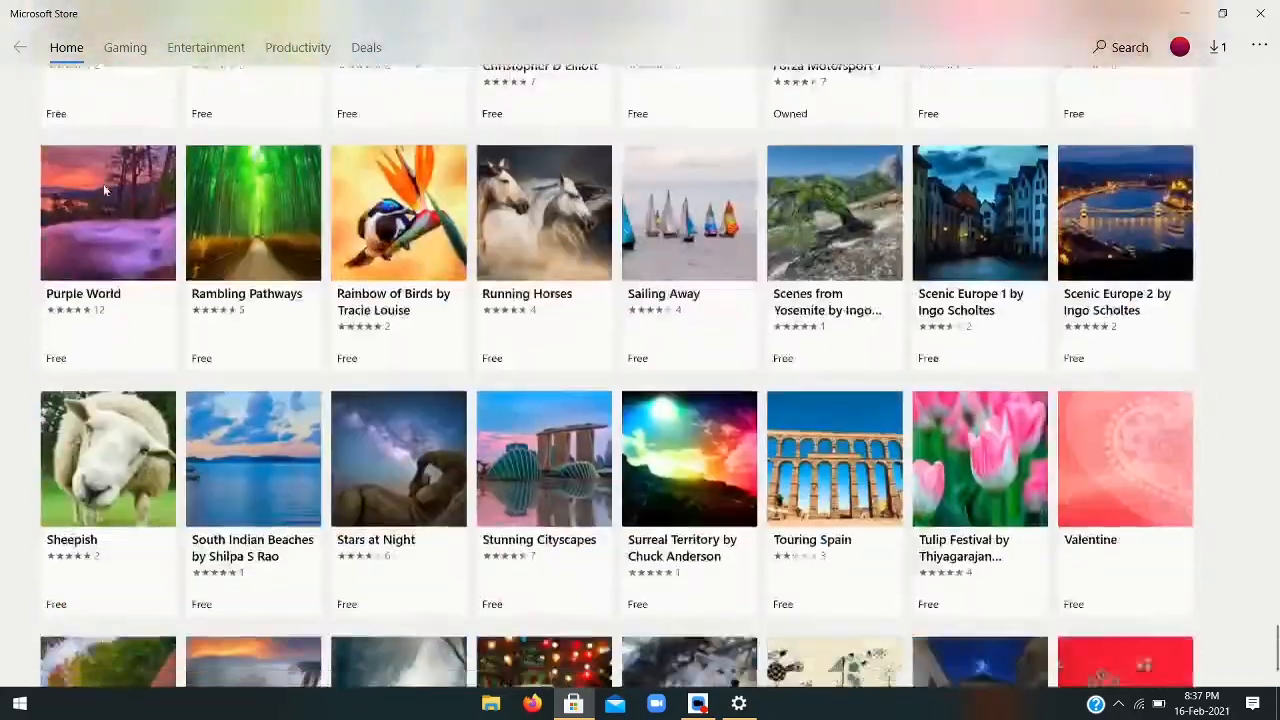
scroll(103, 188, "up", 5)
scroll(103, 190, "down", 7)
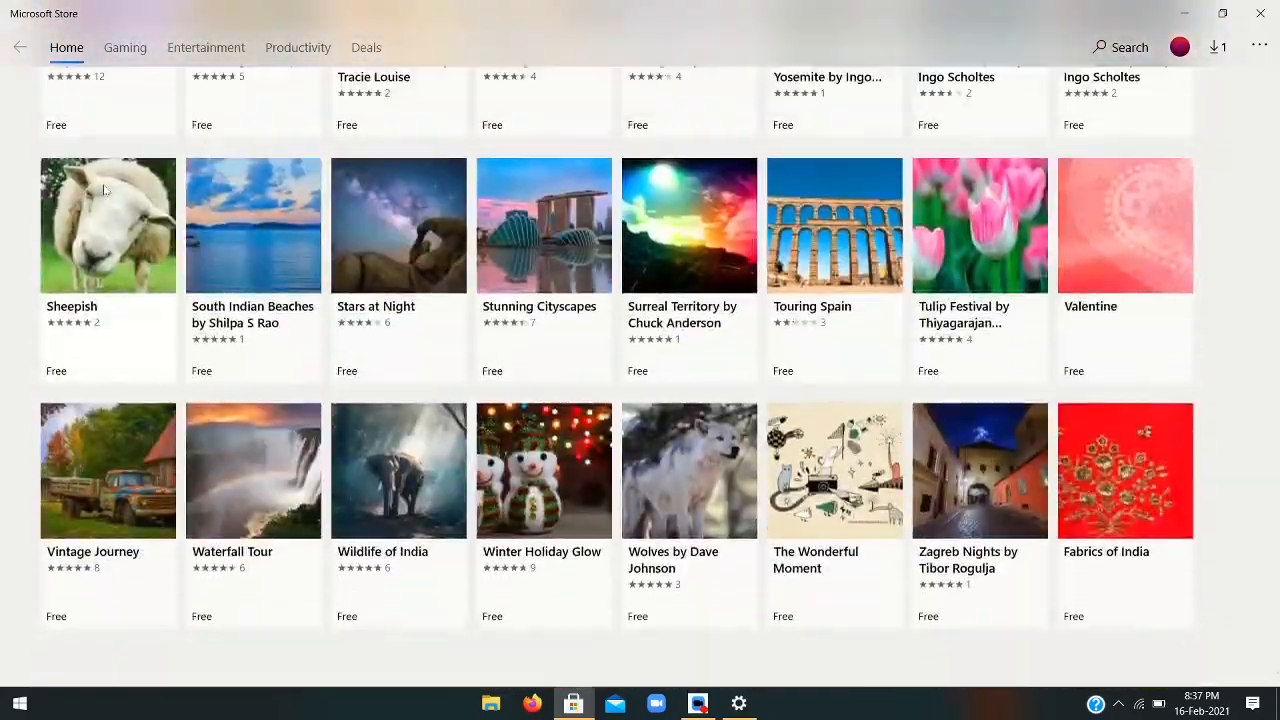
left_click(1260, 13)
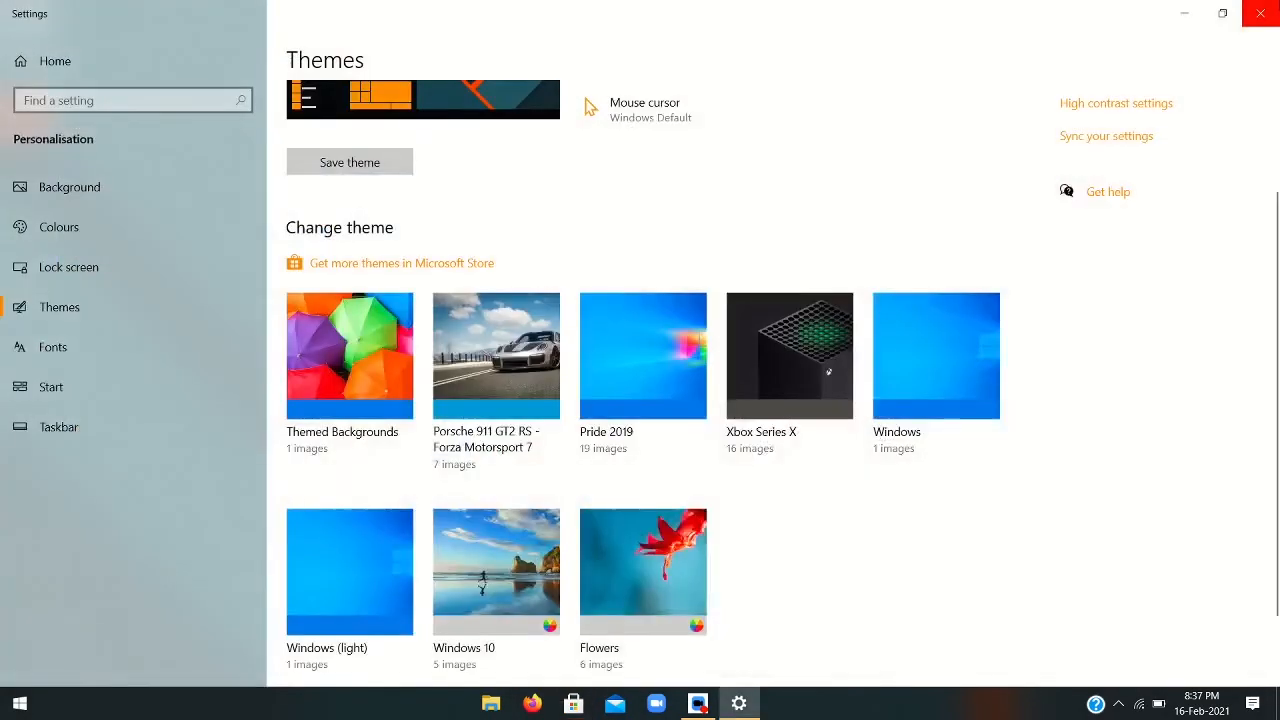
Open the theme's mouse cursor settings and preview the individual pointers in the Windows Default scheme, finishing on Normal Select.
scroll(566, 265, "up", 2)
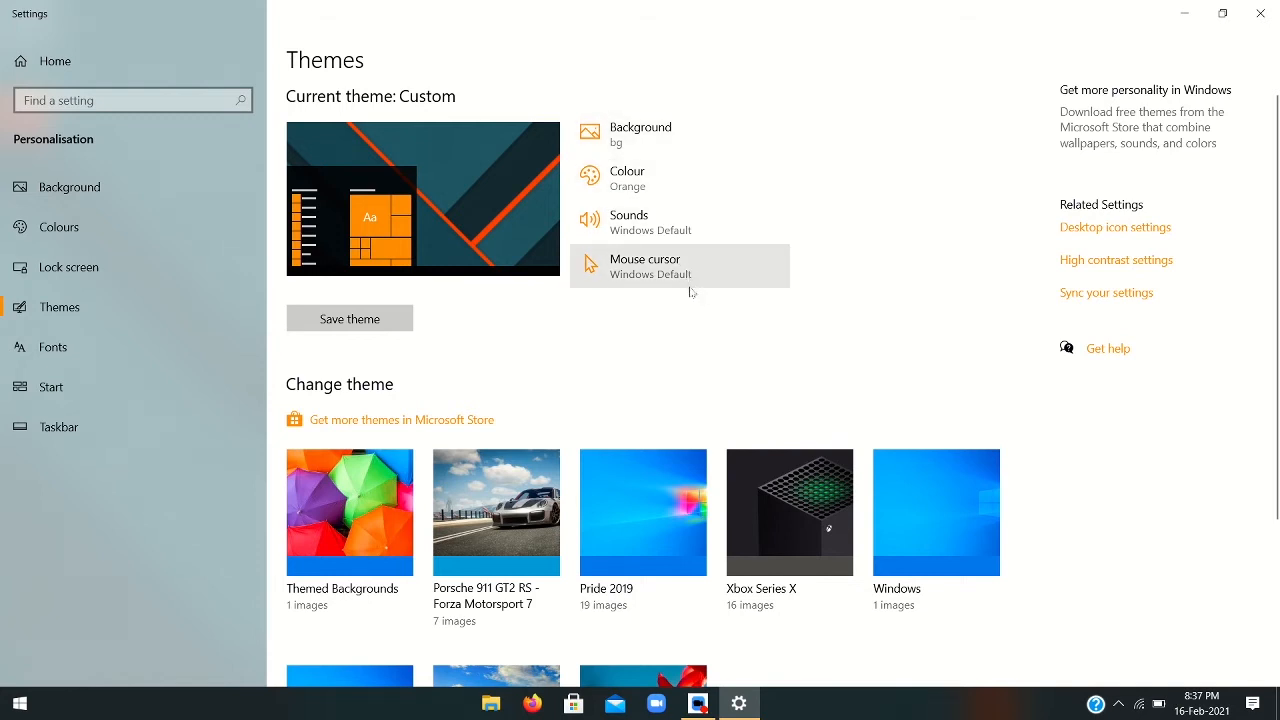
left_click(665, 266)
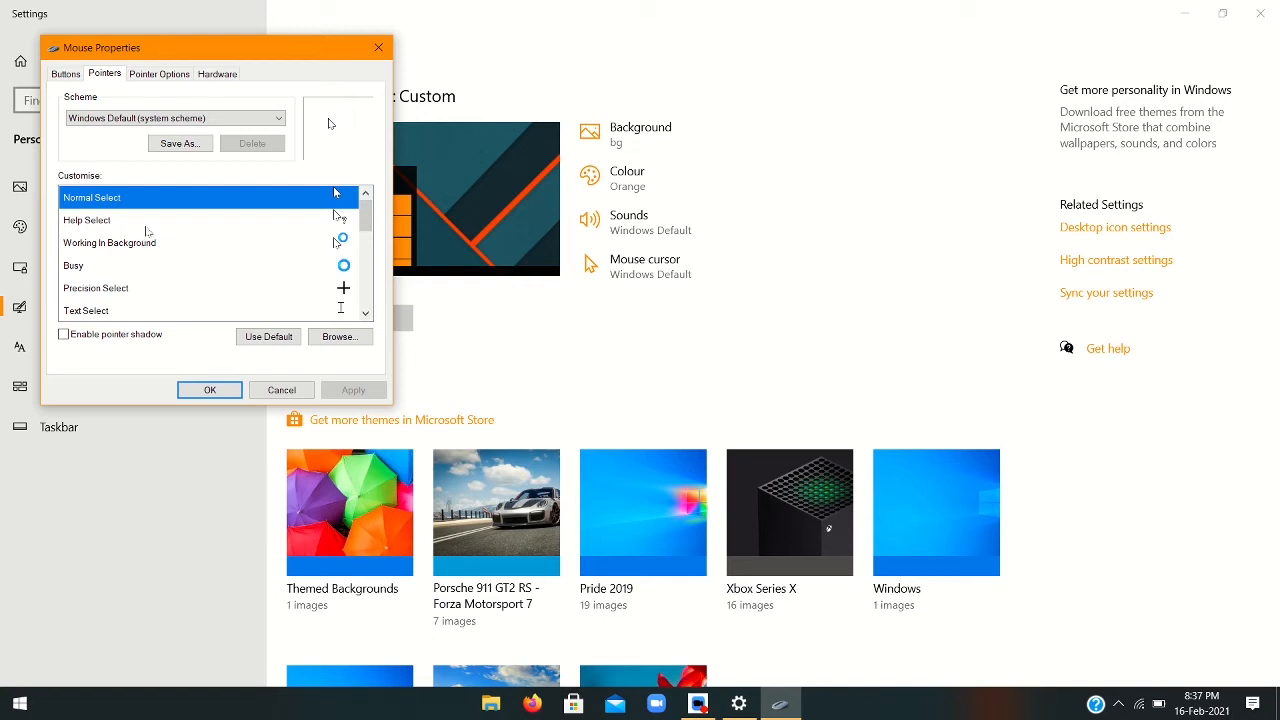
left_click(189, 241)
left_click(189, 218)
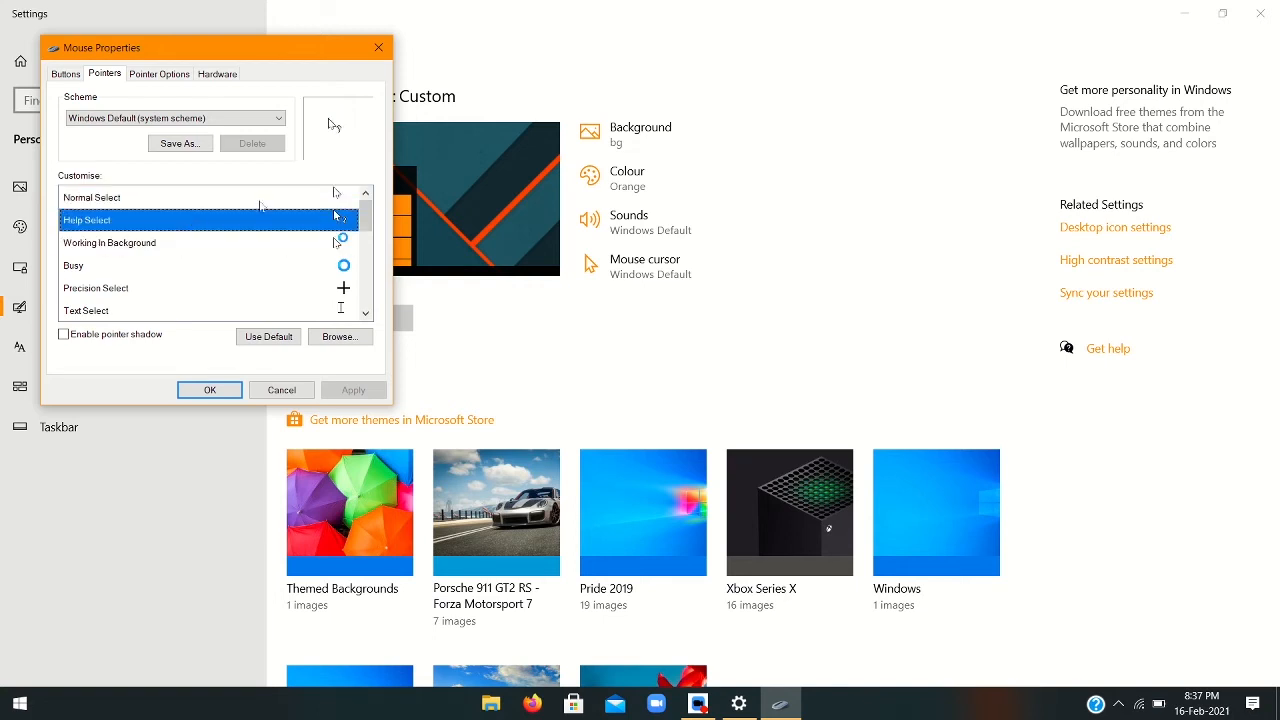
left_click(273, 242)
left_click(272, 284)
scroll(271, 280, "down", 3)
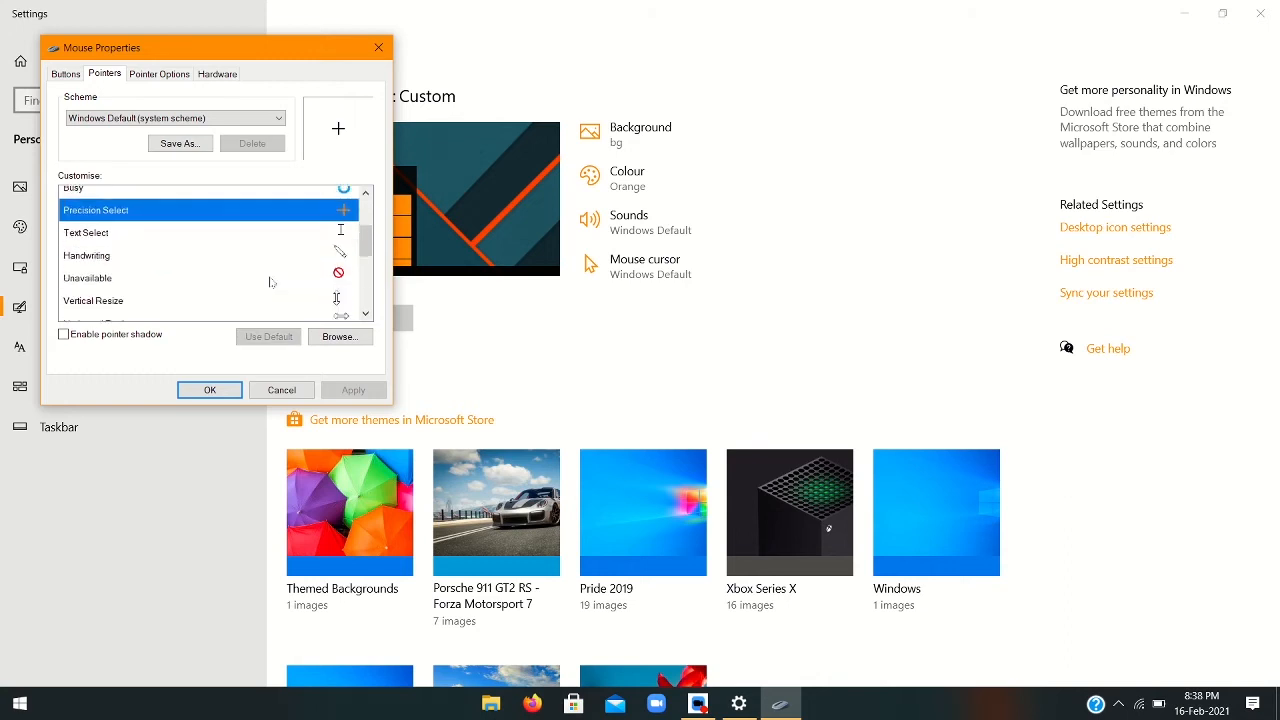
left_click(269, 283)
left_click(250, 243)
left_click(237, 308)
scroll(226, 300, "down", 1)
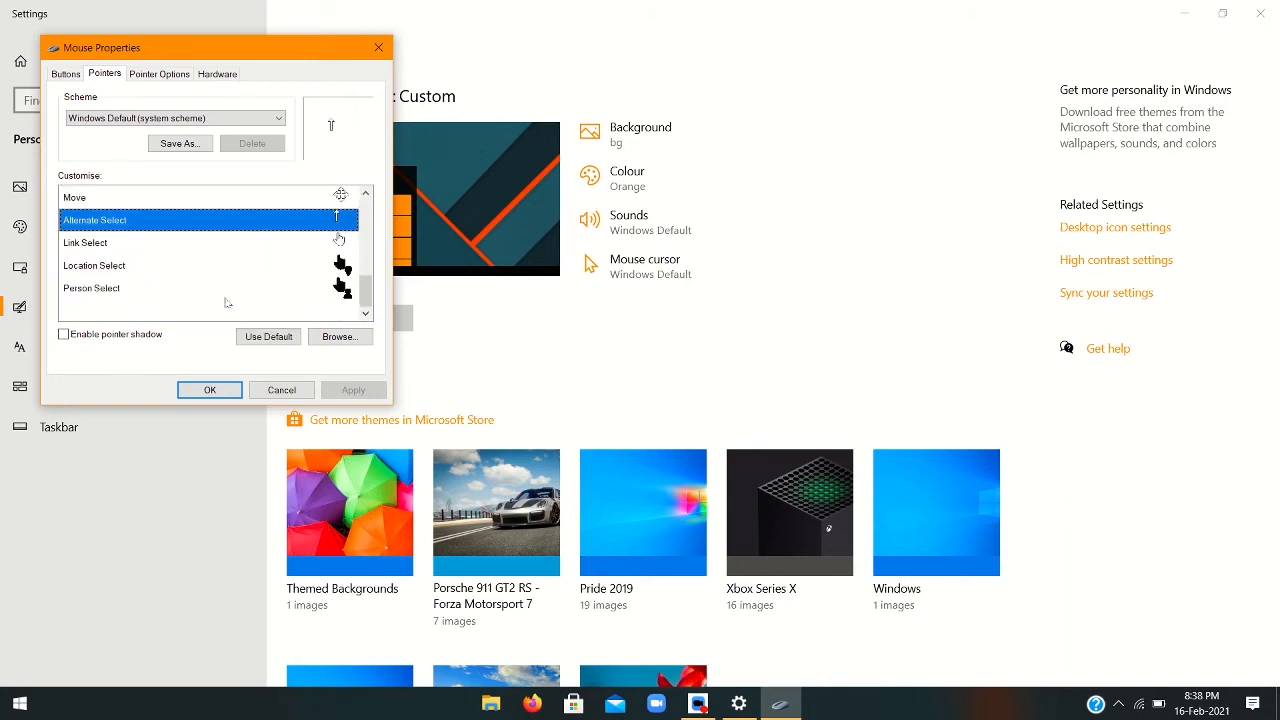
left_click(258, 250)
left_click(290, 268)
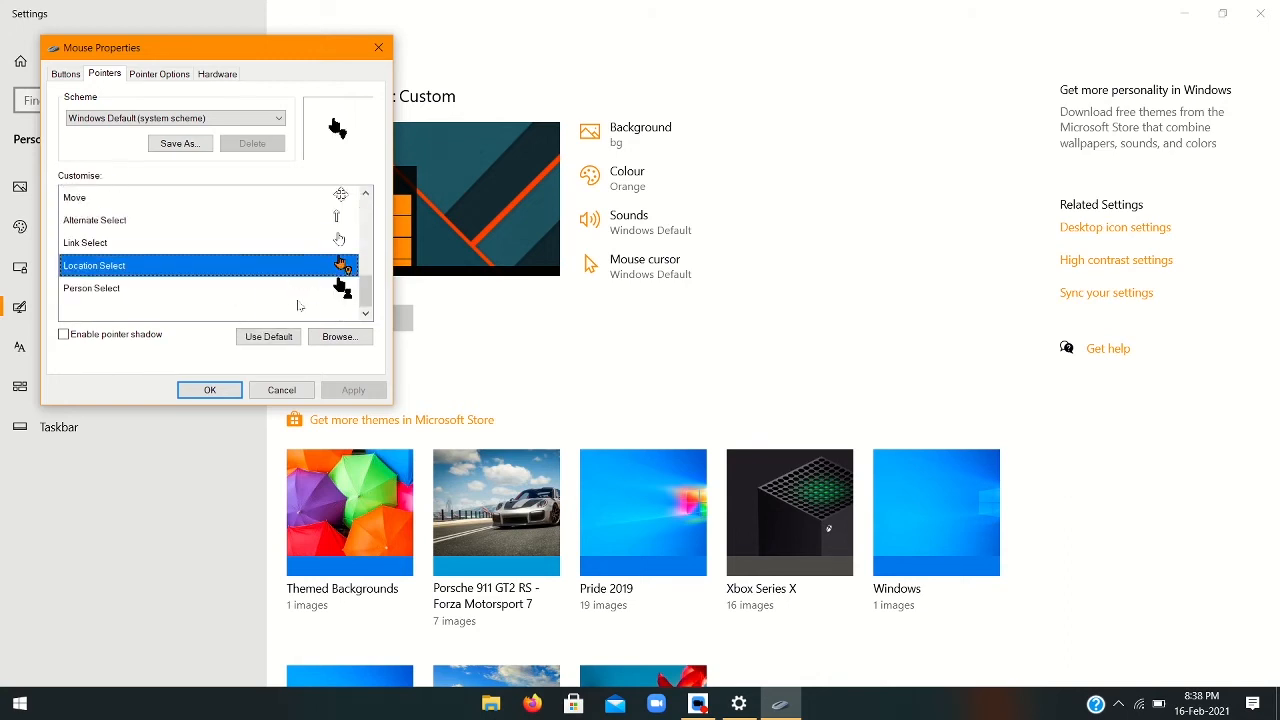
left_click(299, 305)
scroll(294, 258, "up", 4)
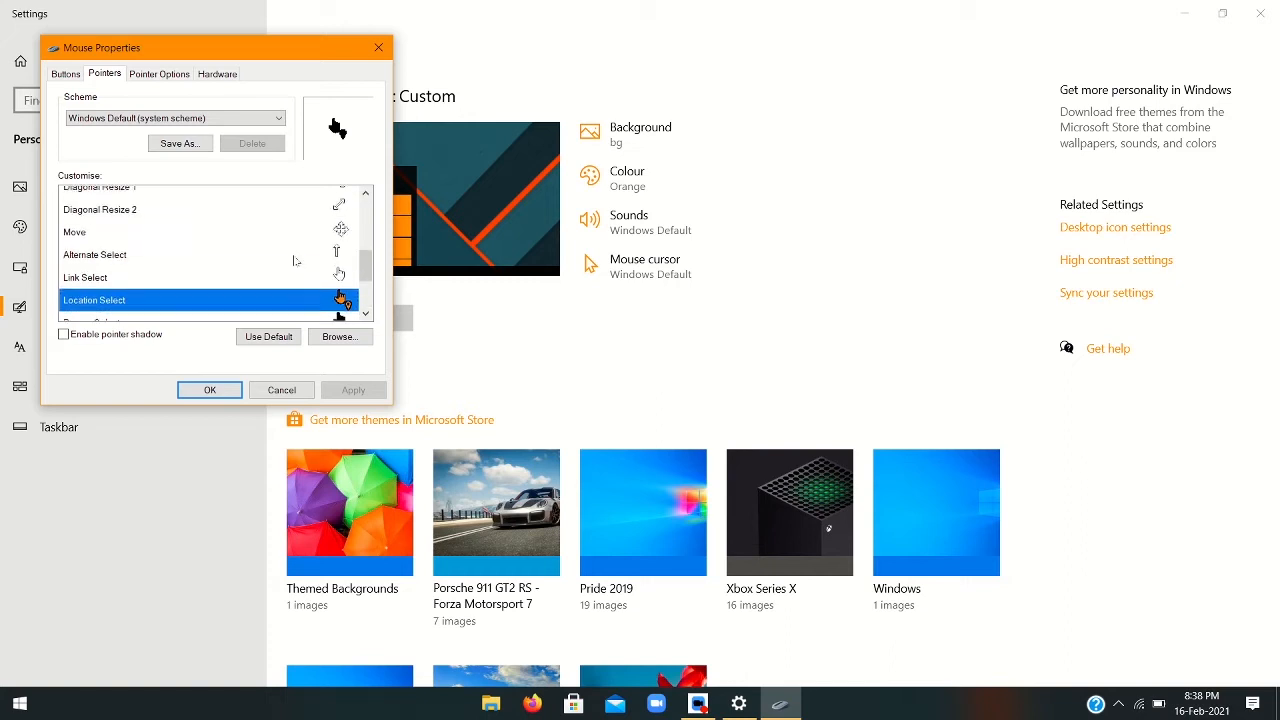
left_click(292, 260)
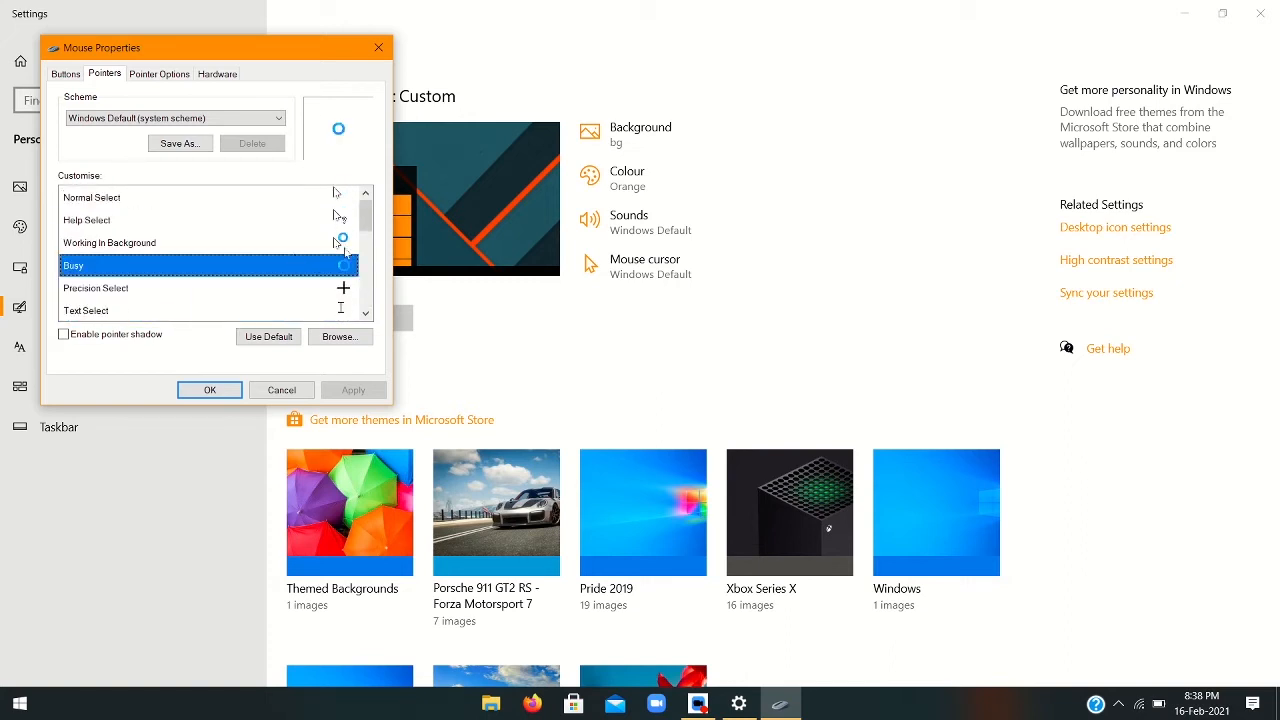
left_click(330, 243)
left_click(325, 198)
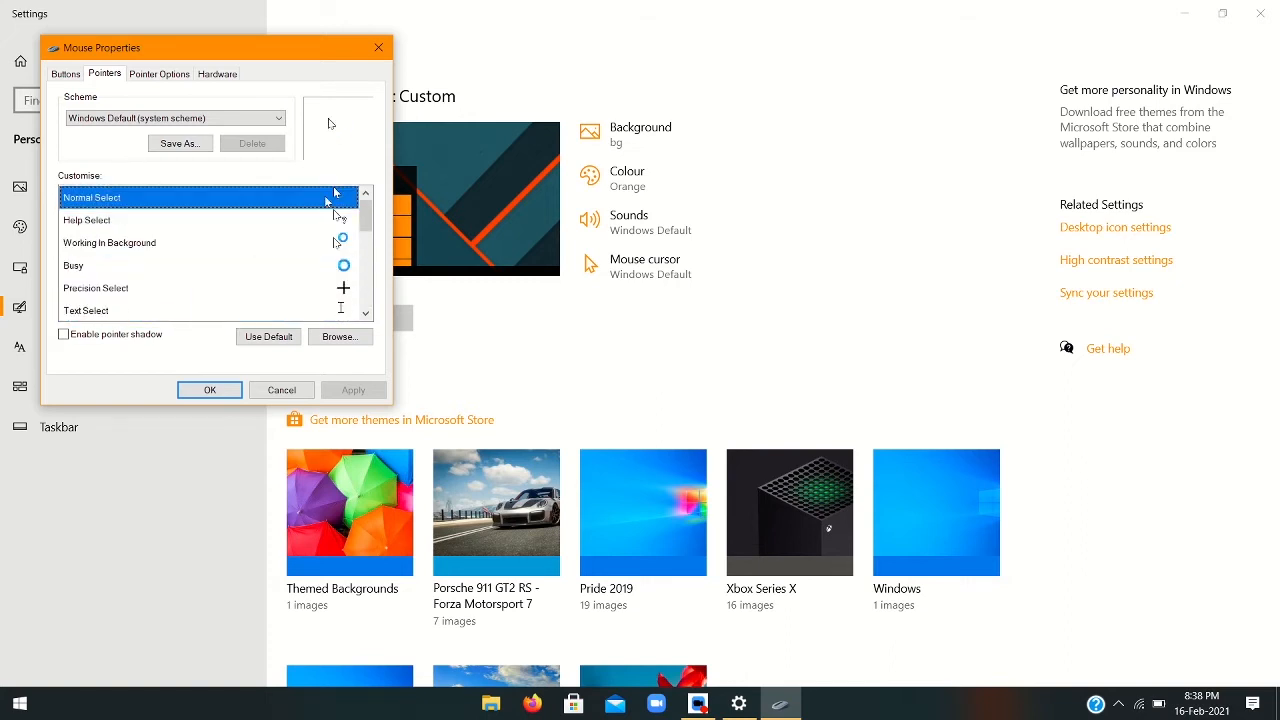
Set the pointer scheme to Windows Inverted (system scheme) and apply it.
left_click(258, 118)
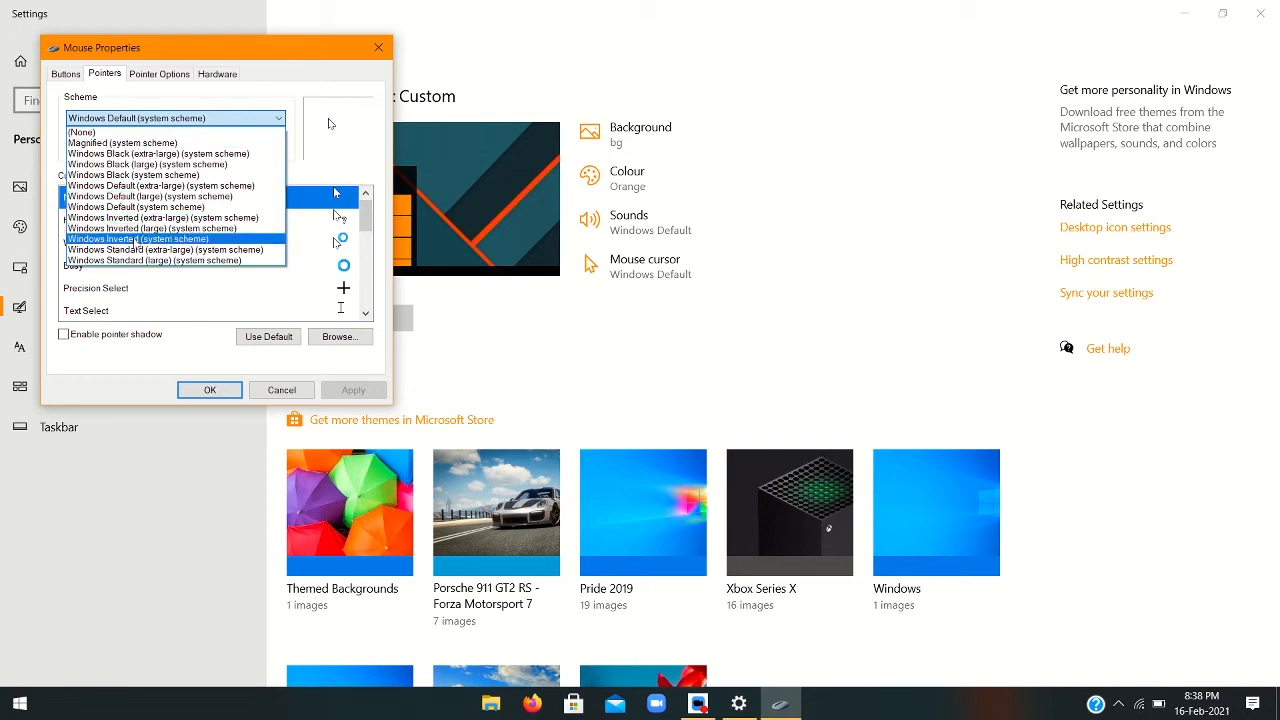
left_click(135, 240)
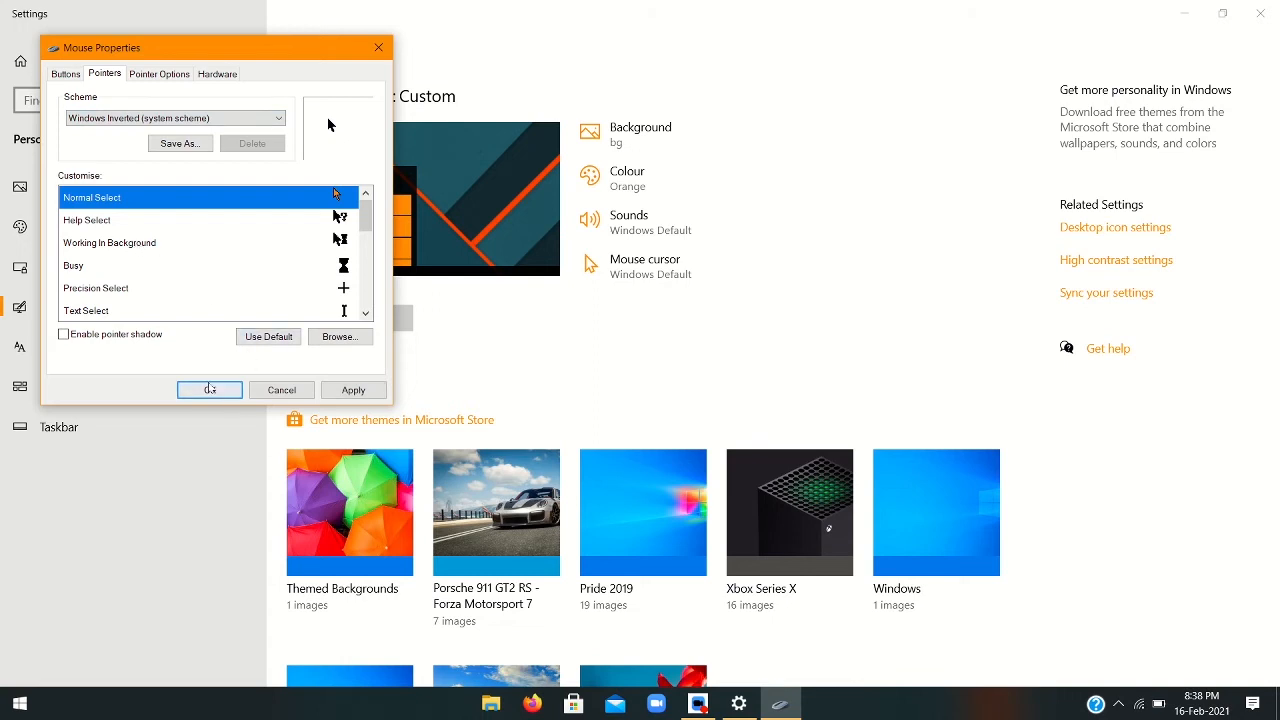
left_click(207, 390)
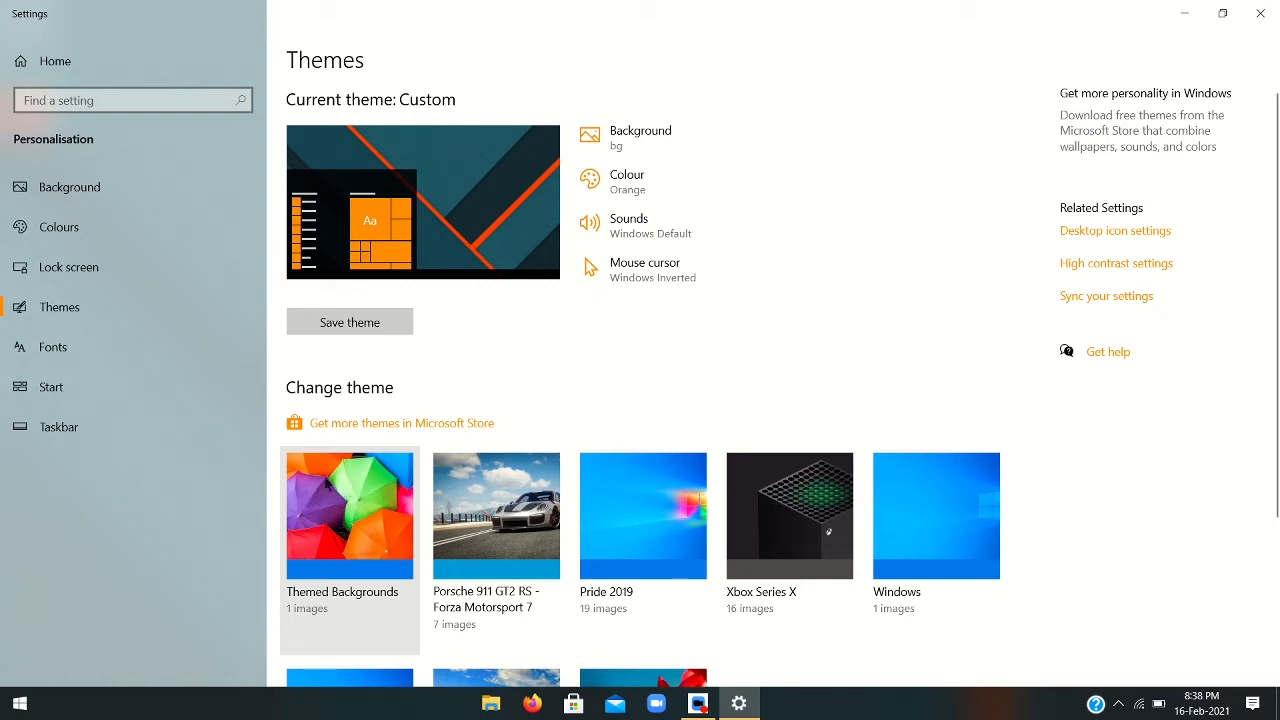
Reopen the mouse cursor settings, look over the available pointer schemes, and keep Windows Inverted (system scheme).
left_click(702, 277)
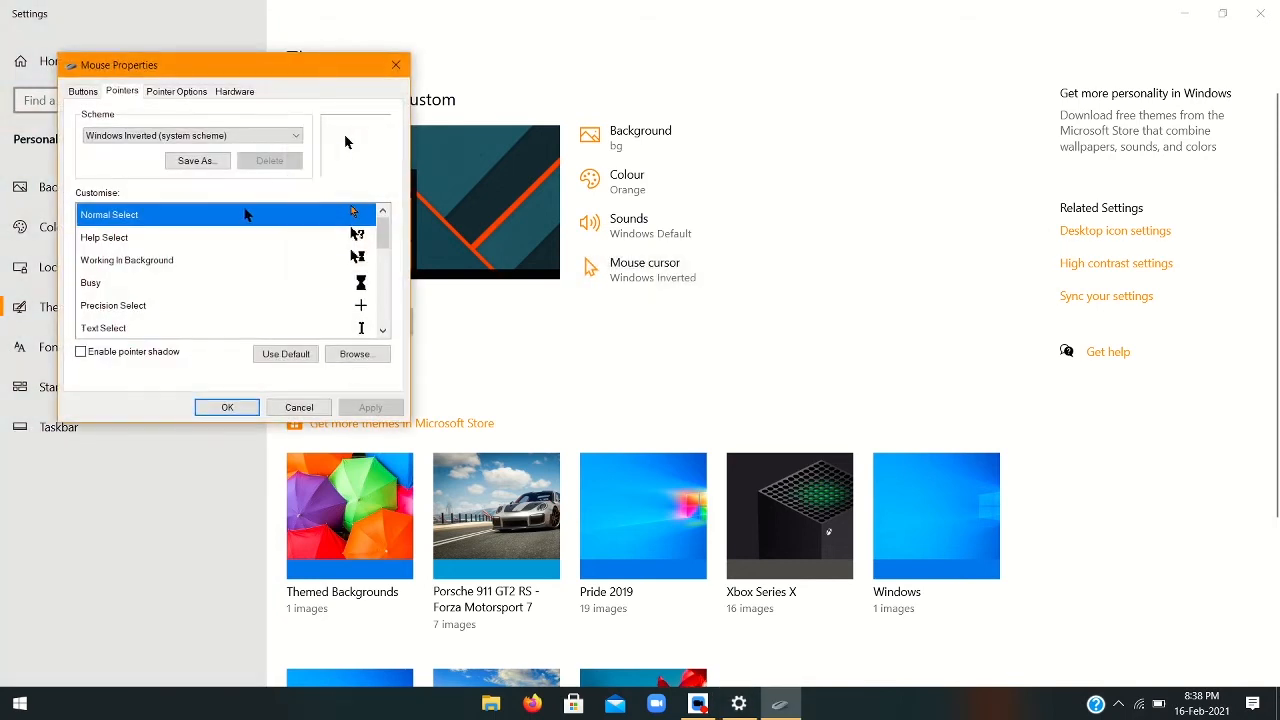
left_click(248, 136)
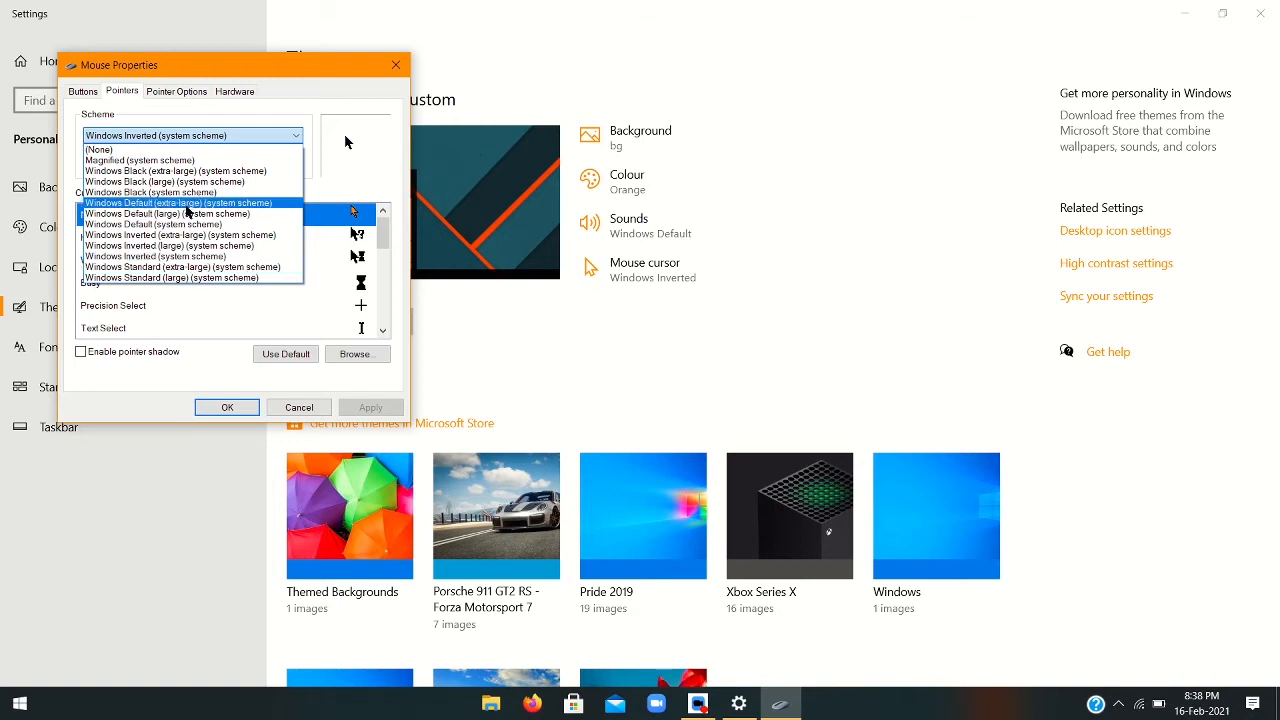
left_click(176, 258)
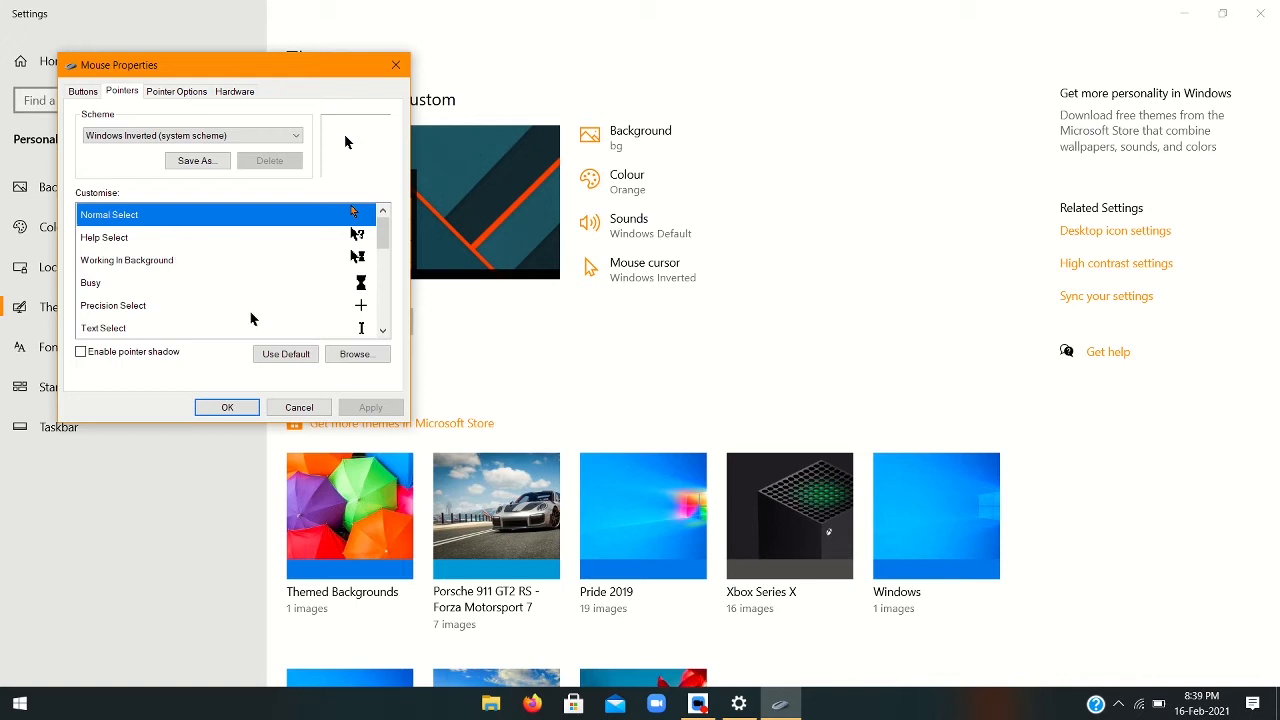
left_click(224, 408)
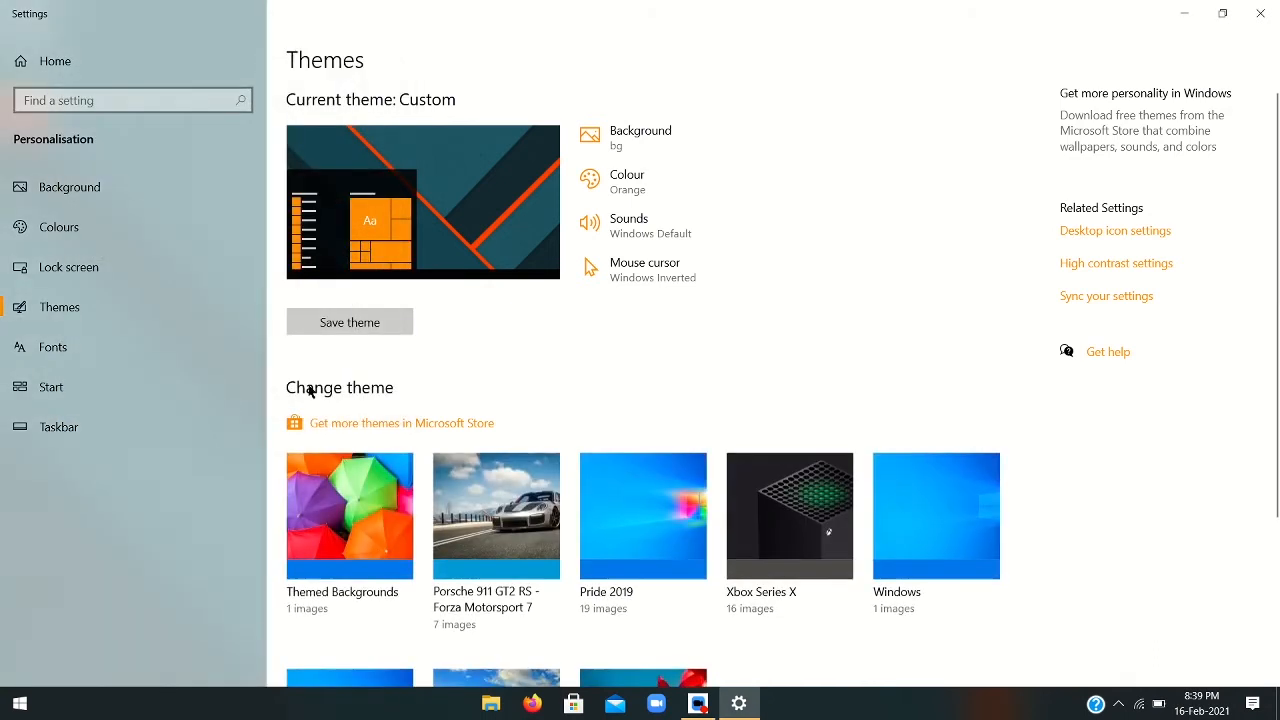
View the theme's sound settings without changing them, and go to the Fonts settings.
left_click(696, 220)
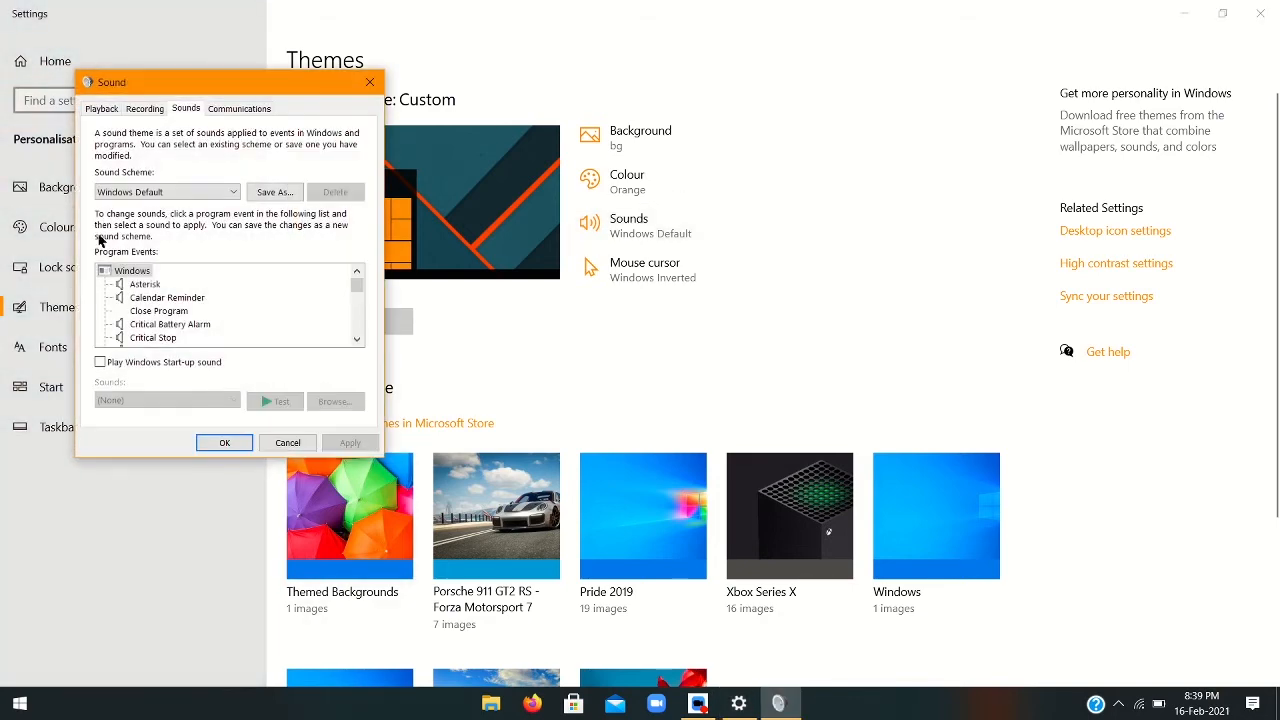
left_click(300, 442)
left_click(66, 346)
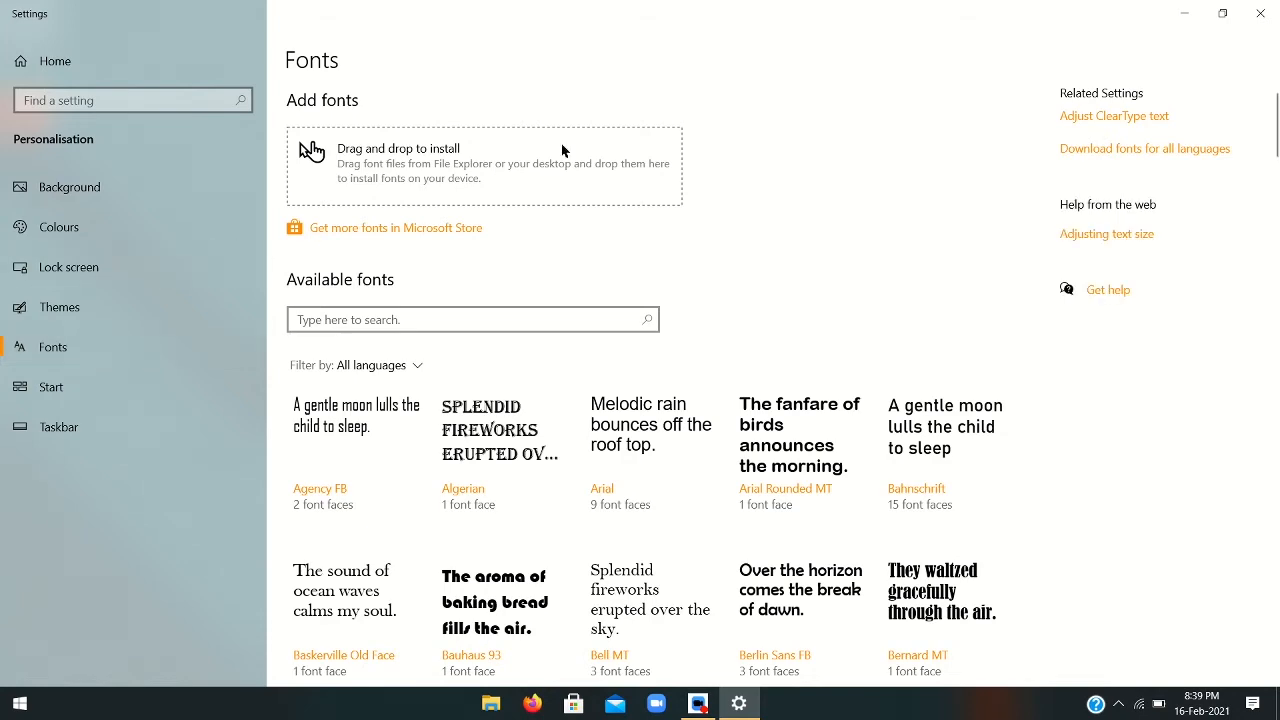
Browse the Fonts collection in Microsoft Store through to its end, and close Microsoft Store.
left_click(398, 229)
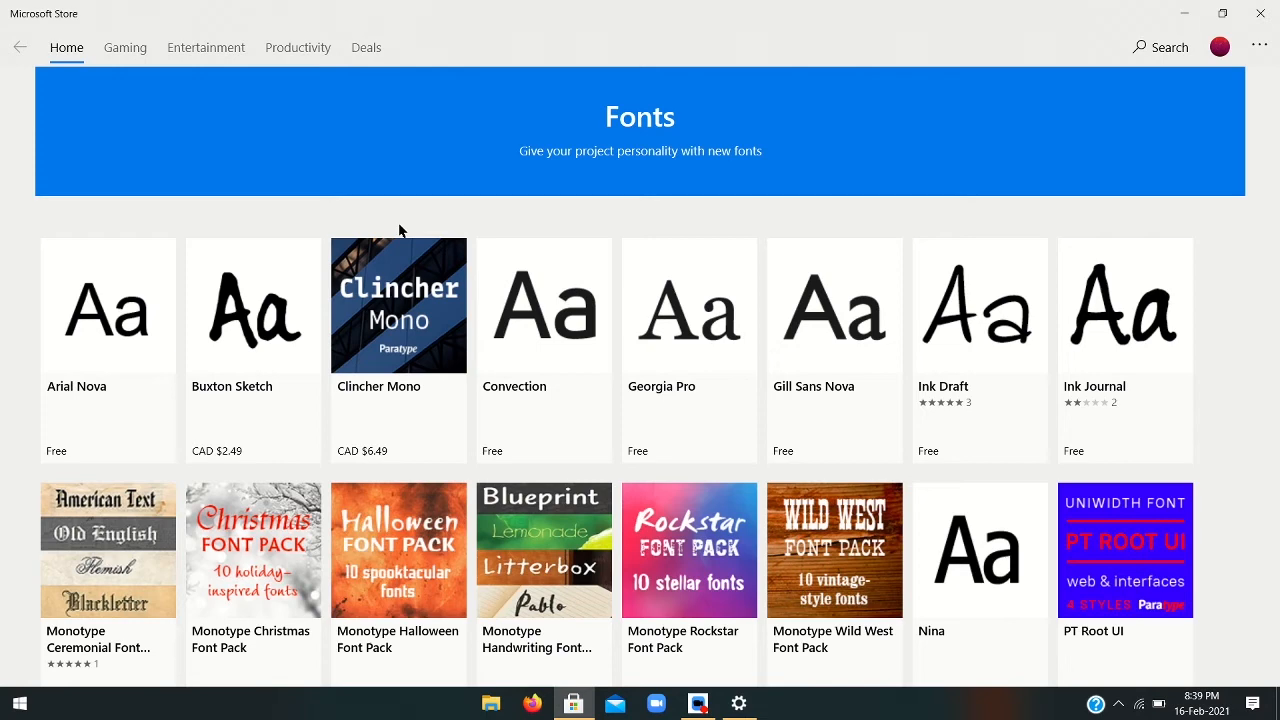
scroll(865, 449, "down", 2)
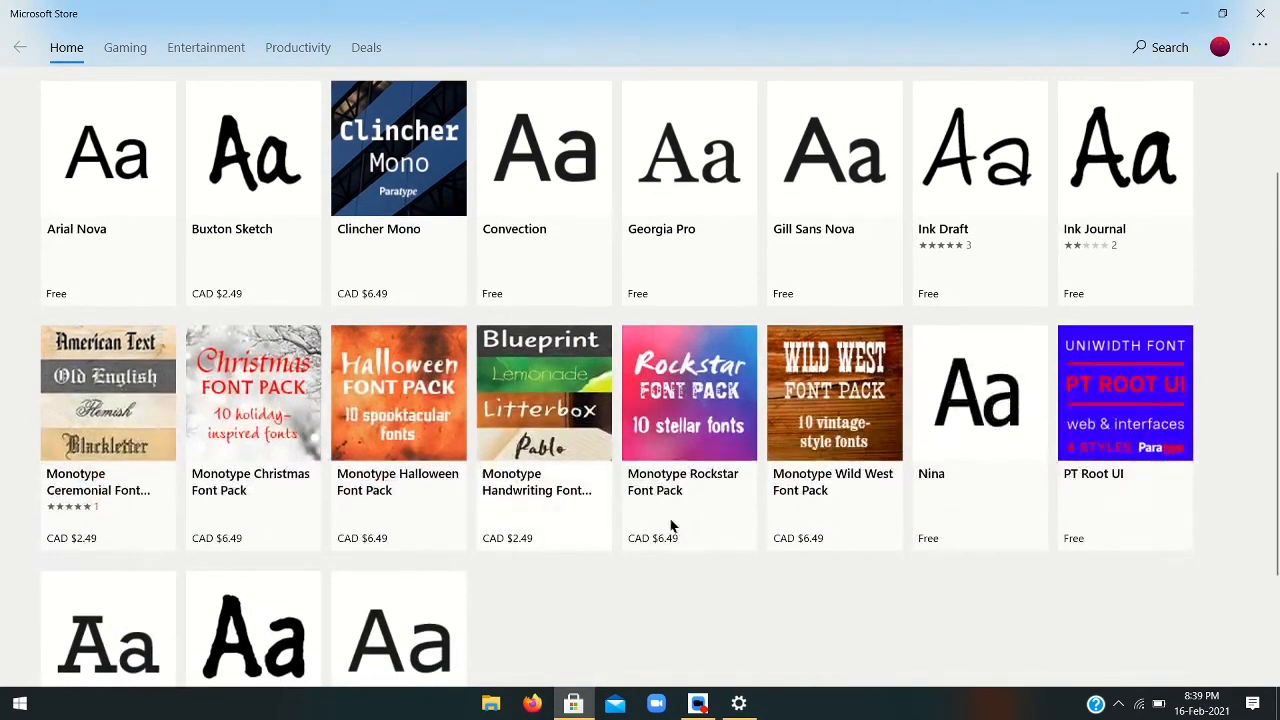
scroll(968, 521, "down", 1)
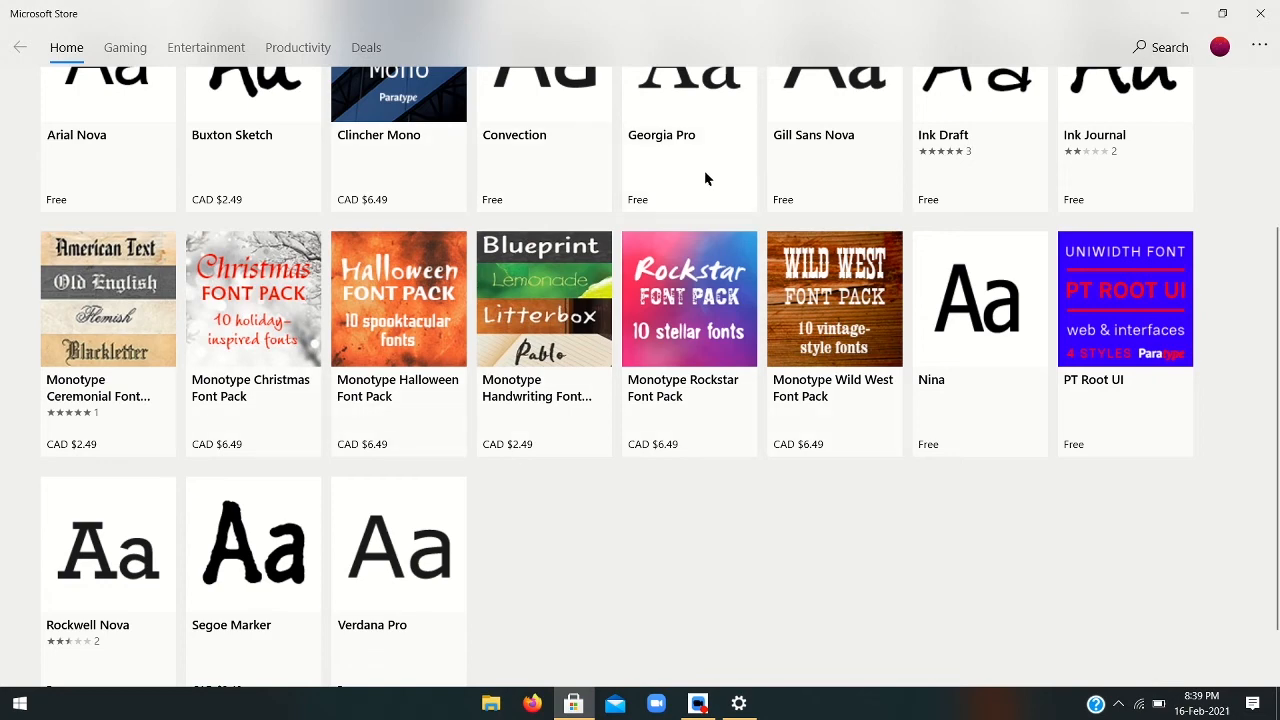
scroll(660, 440, "down", 1)
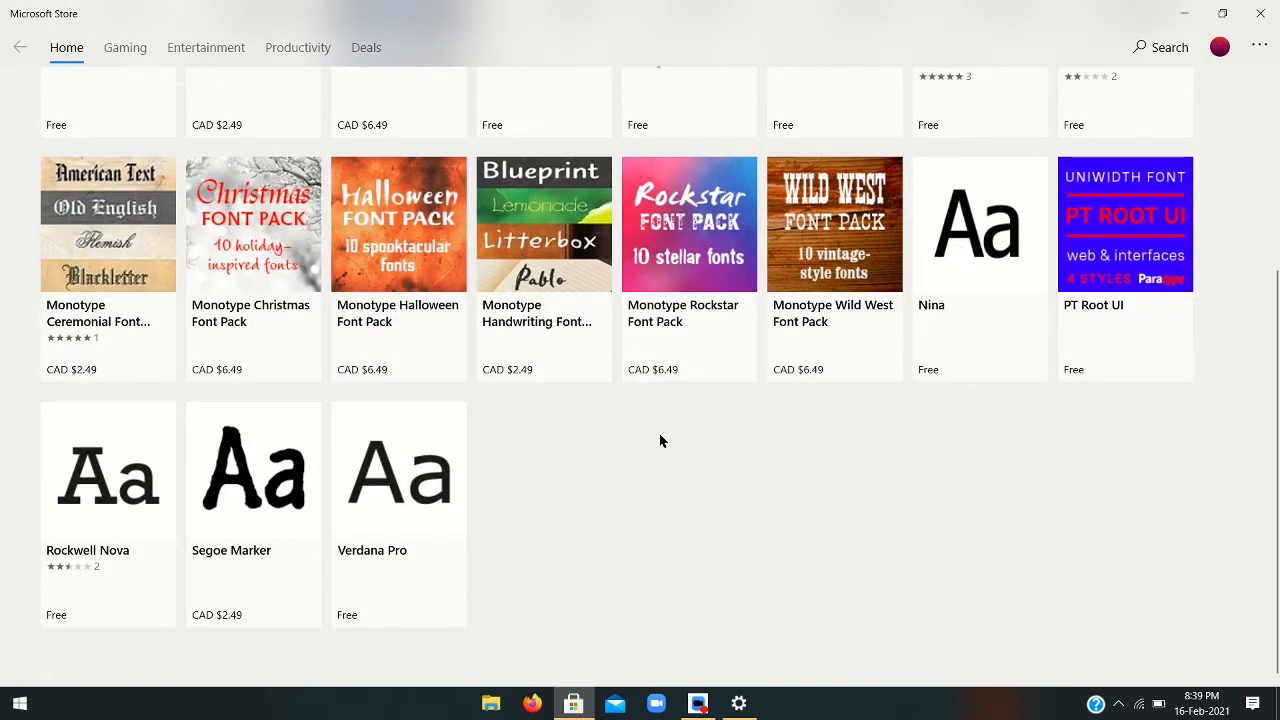
scroll(660, 440, "up", 1)
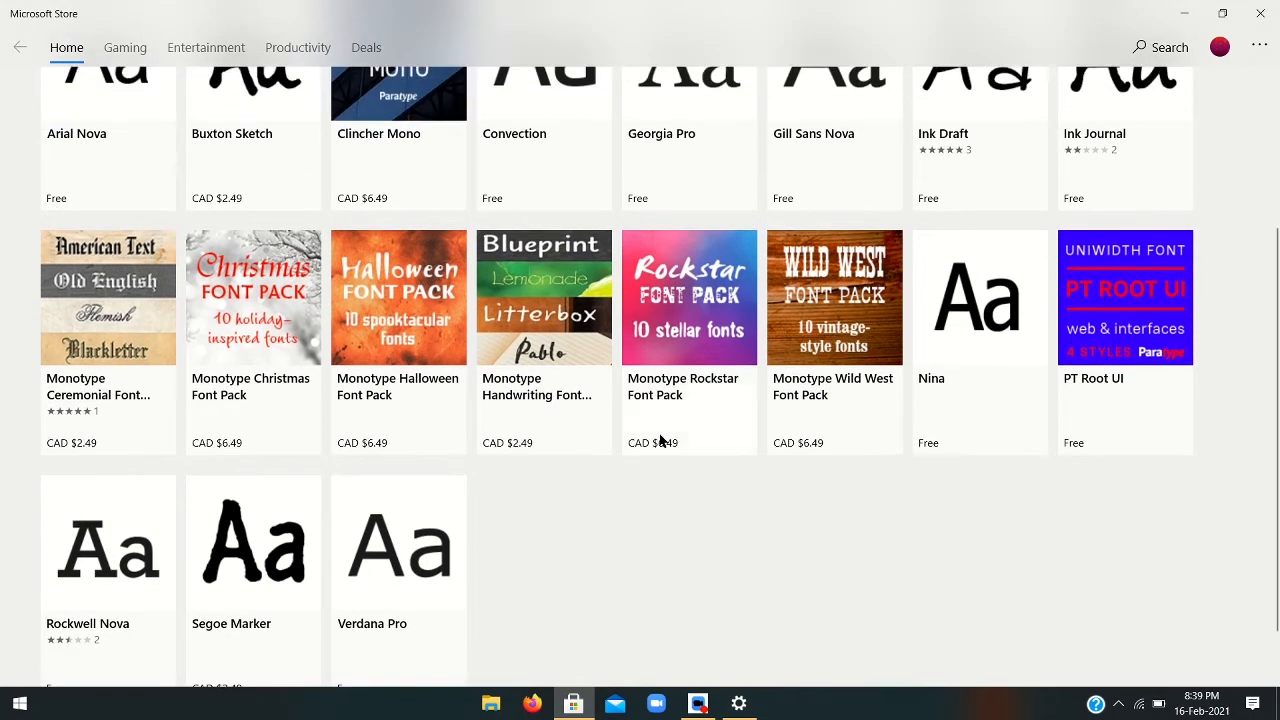
scroll(660, 440, "up", 2)
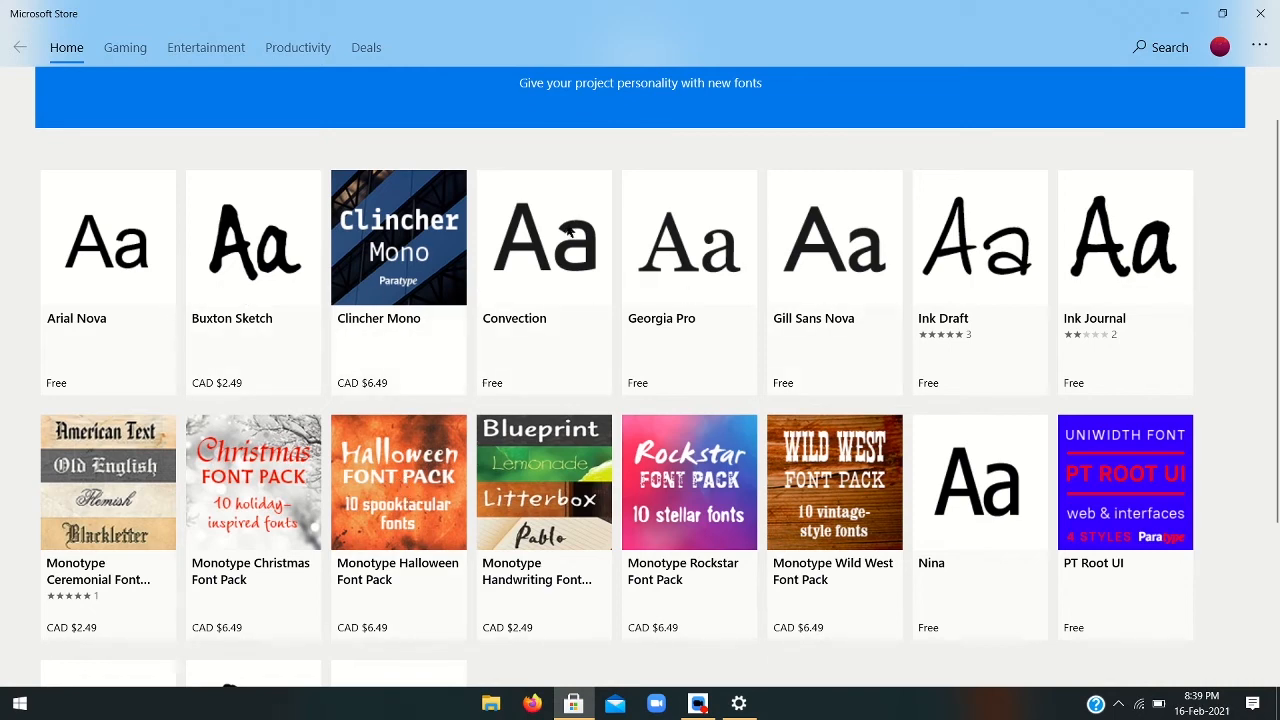
scroll(448, 357, "down", 2)
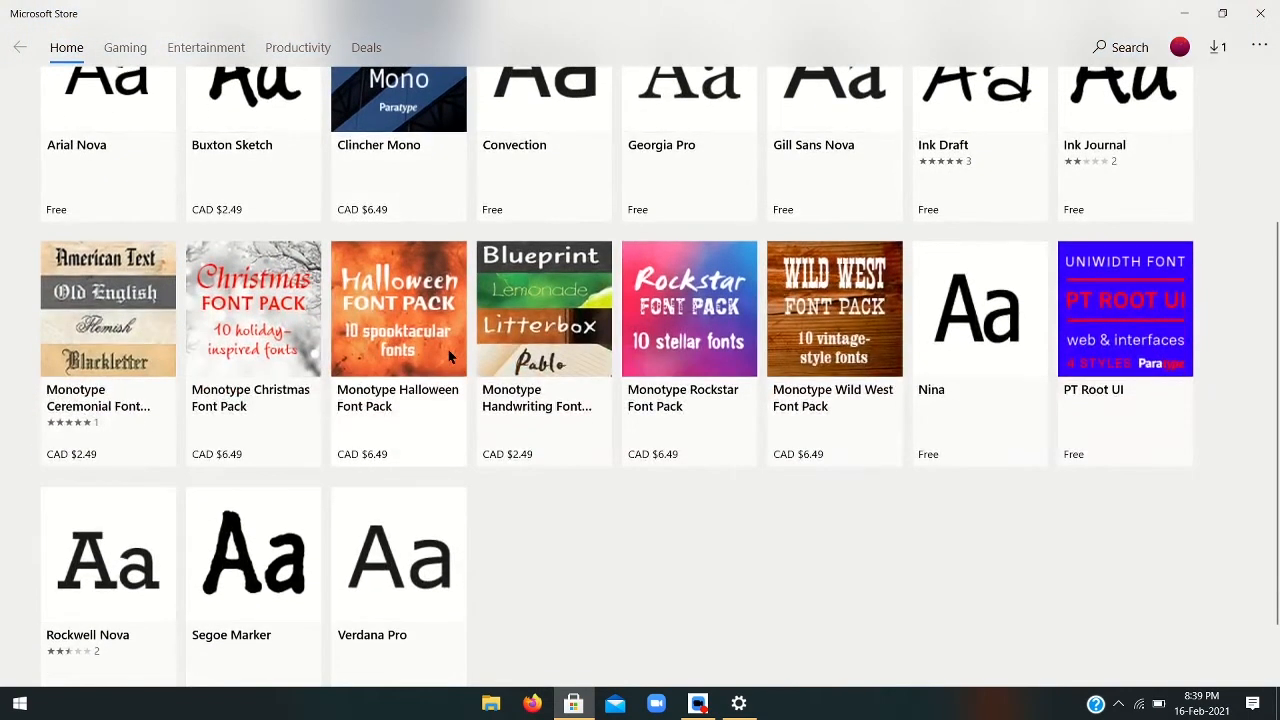
scroll(418, 342, "up", 1)
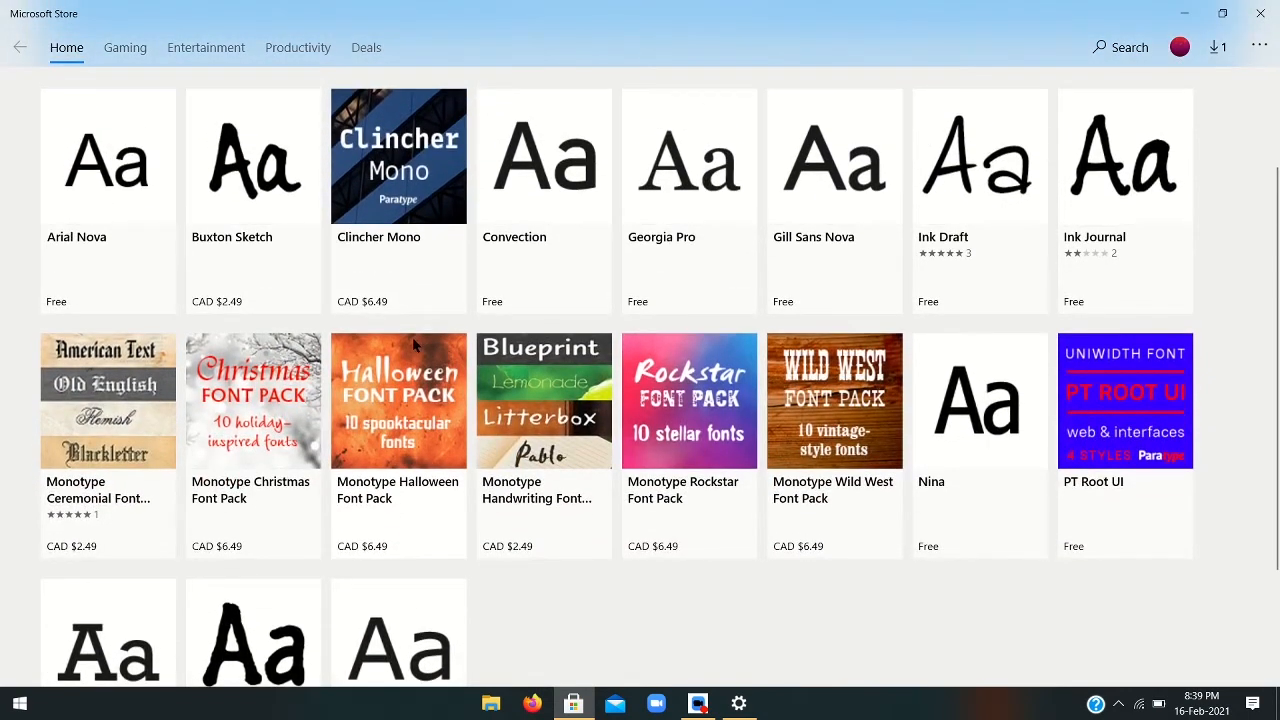
scroll(412, 337, "down", 1)
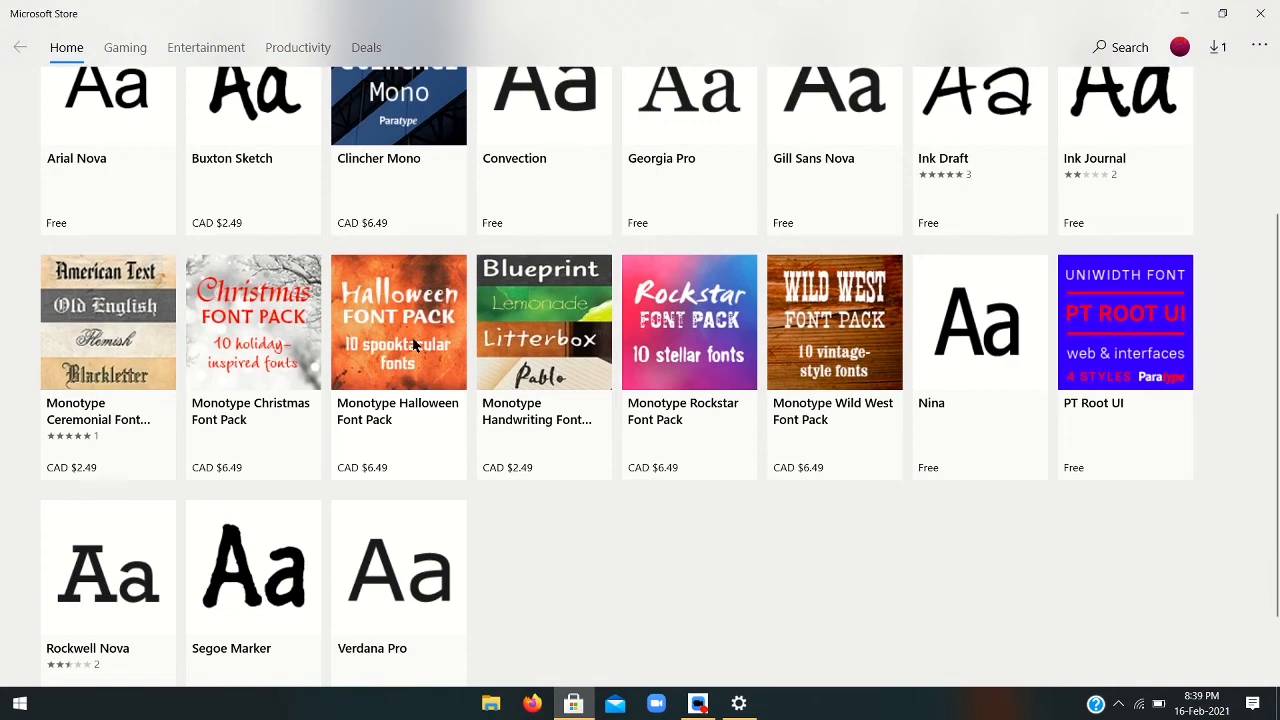
scroll(413, 343, "down", 2)
scroll(413, 343, "up", 3)
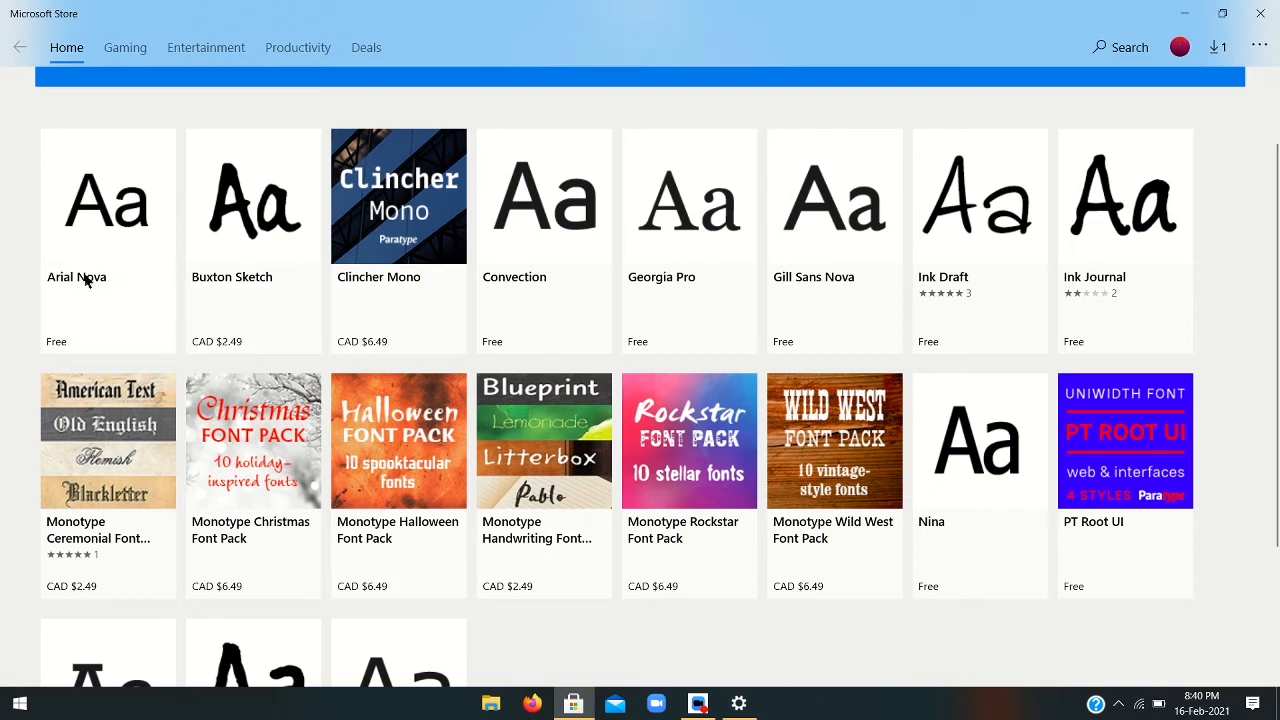
scroll(85, 276, "down", 3)
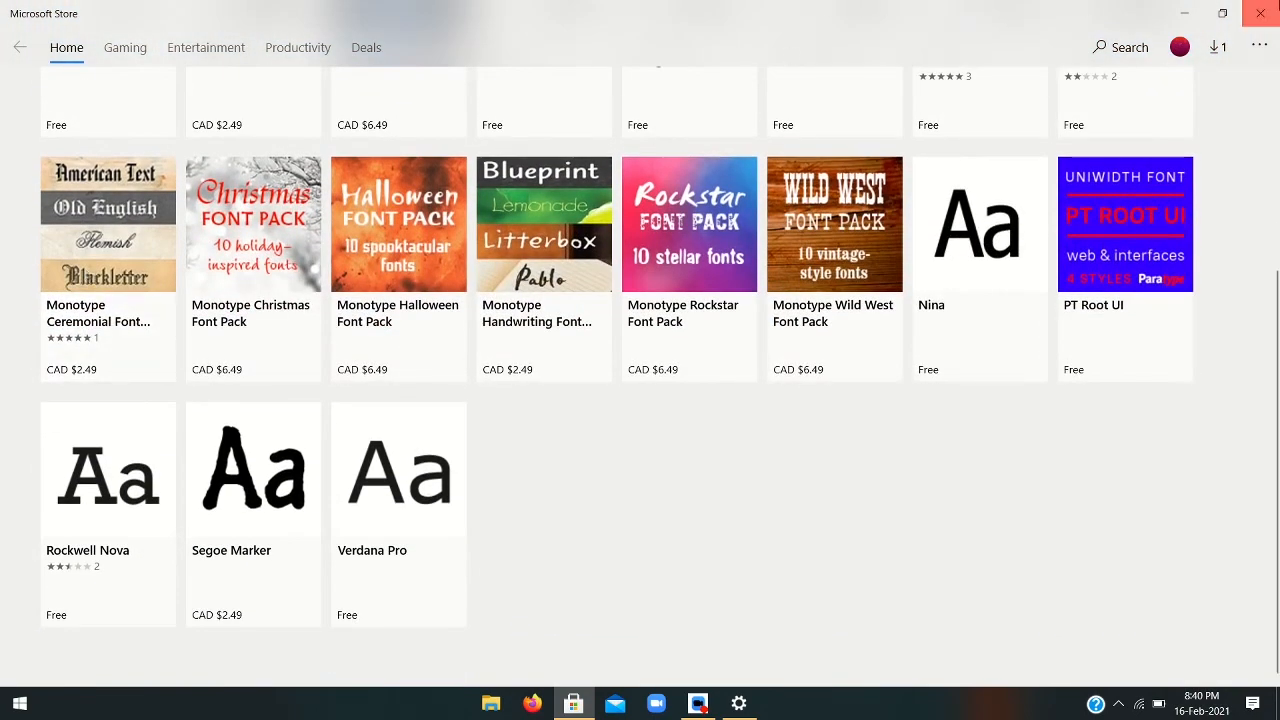
left_click(1260, 13)
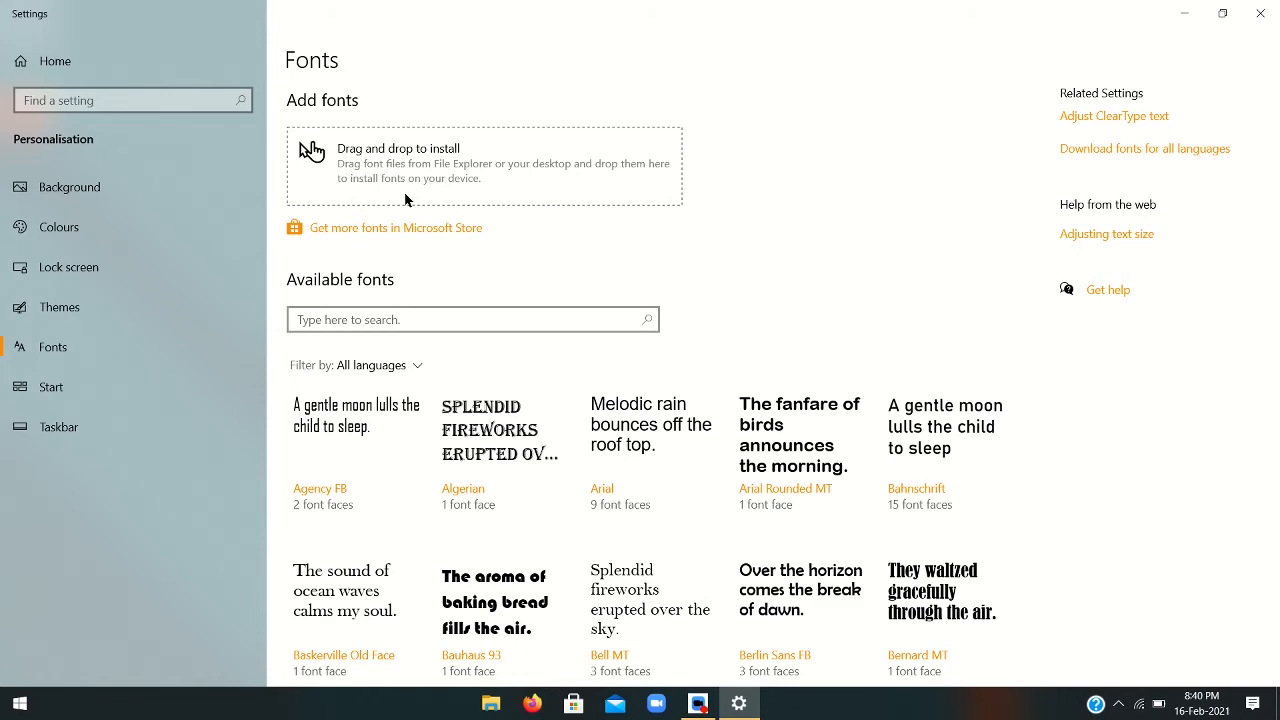
Look through the previews of the available fonts in the Fonts settings.
scroll(410, 210, "down", 4)
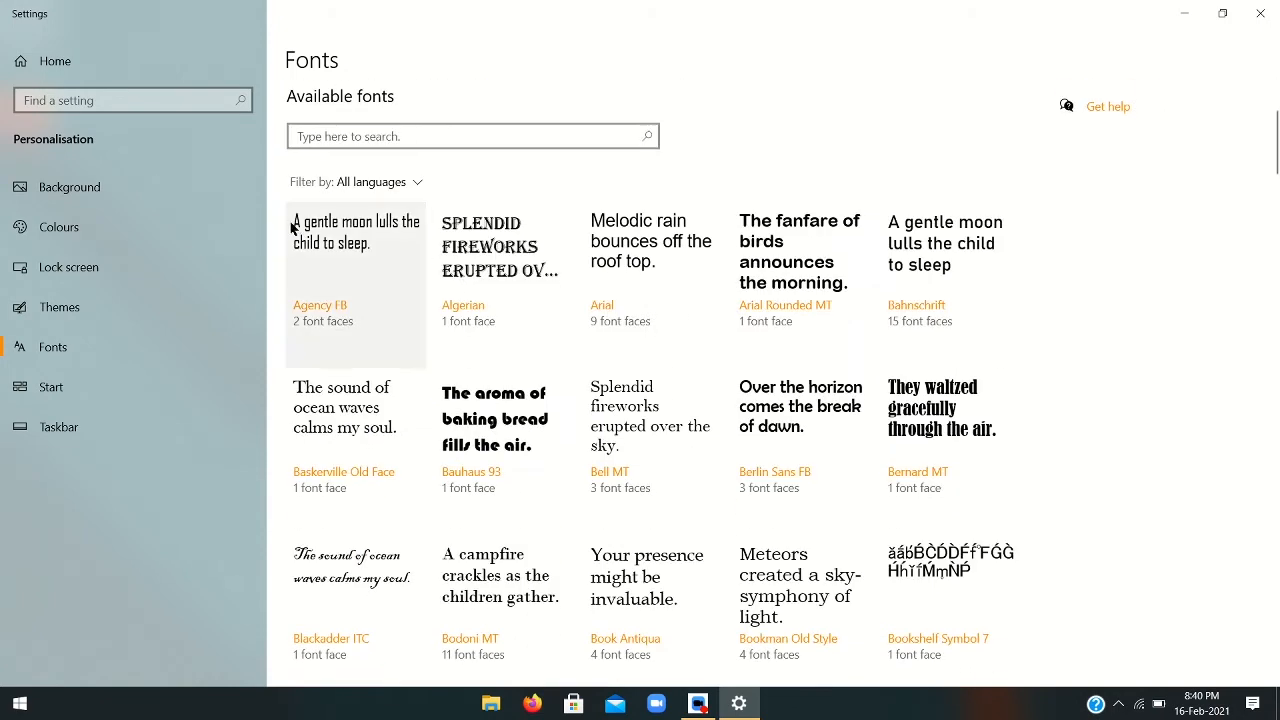
scroll(402, 288, "down", 10)
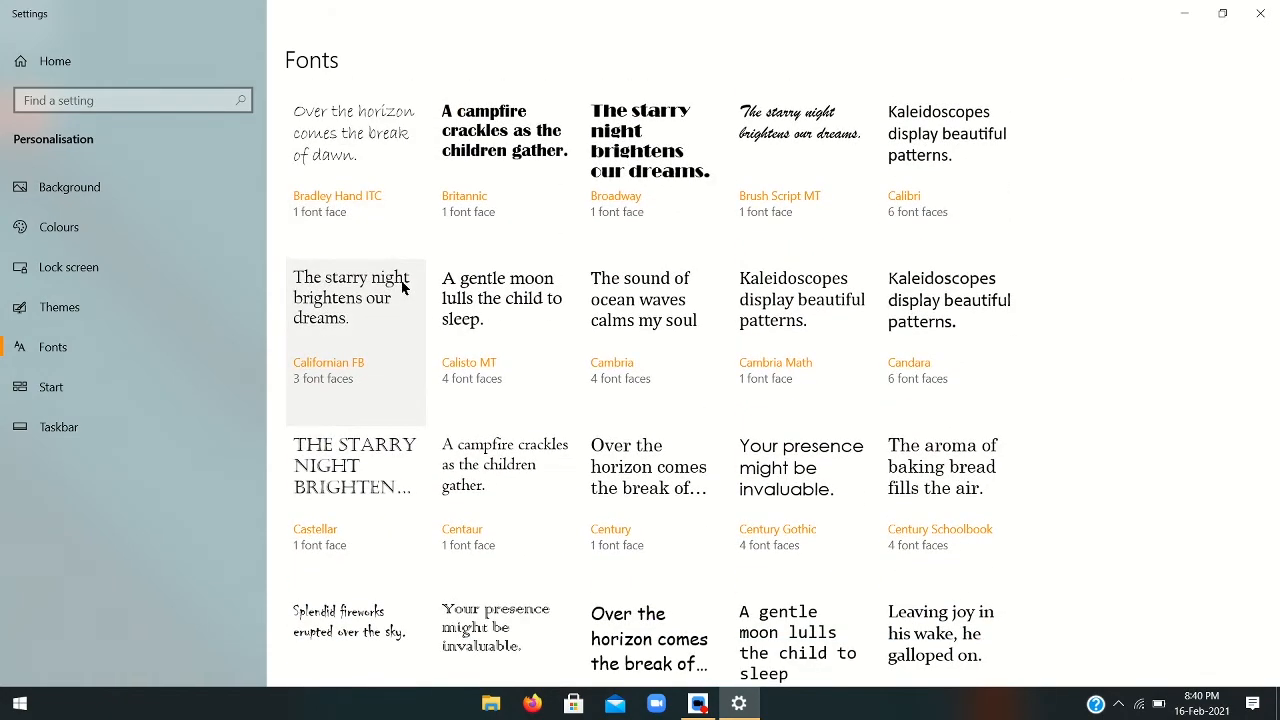
scroll(402, 288, "down", 10)
scroll(402, 288, "up", 20)
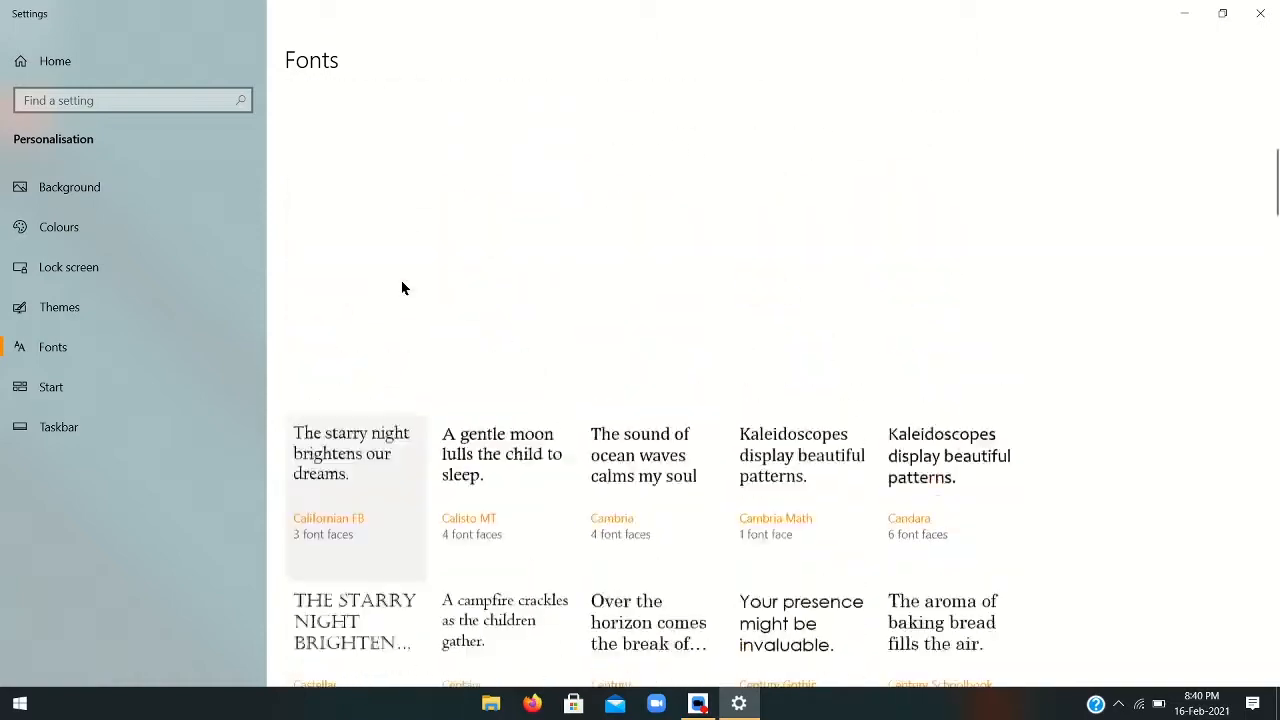
Go to the Start settings and turn on Show more tiles on Start.
left_click(78, 403)
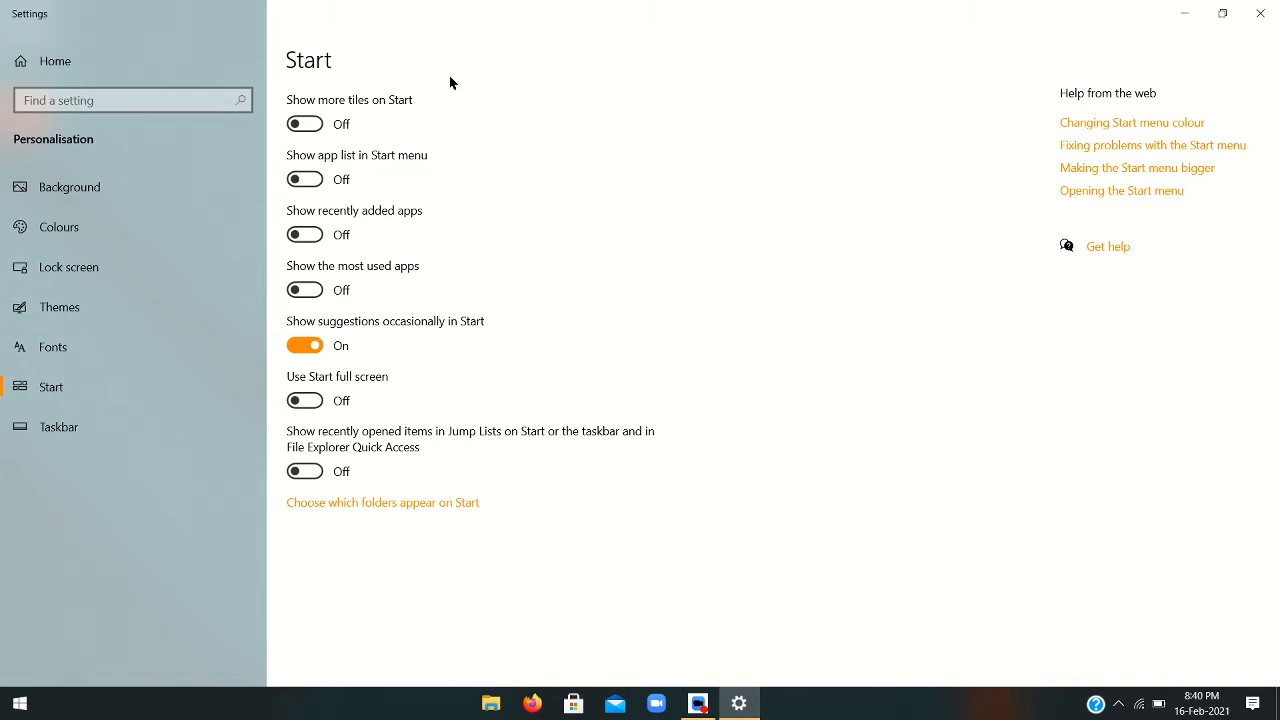
left_click(315, 127)
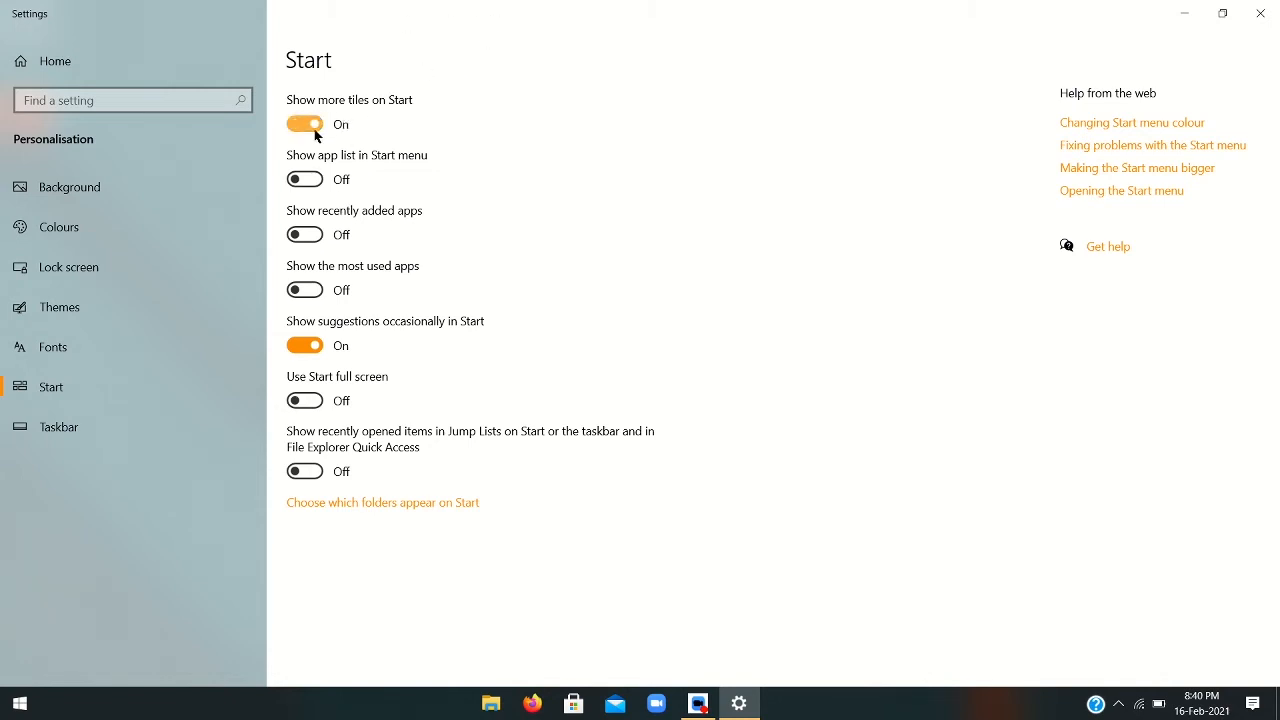
Turn on the app list, recently added apps, most used apps and full-screen Start, and switch recently opened items on and off again.
left_click(318, 182)
left_click(318, 236)
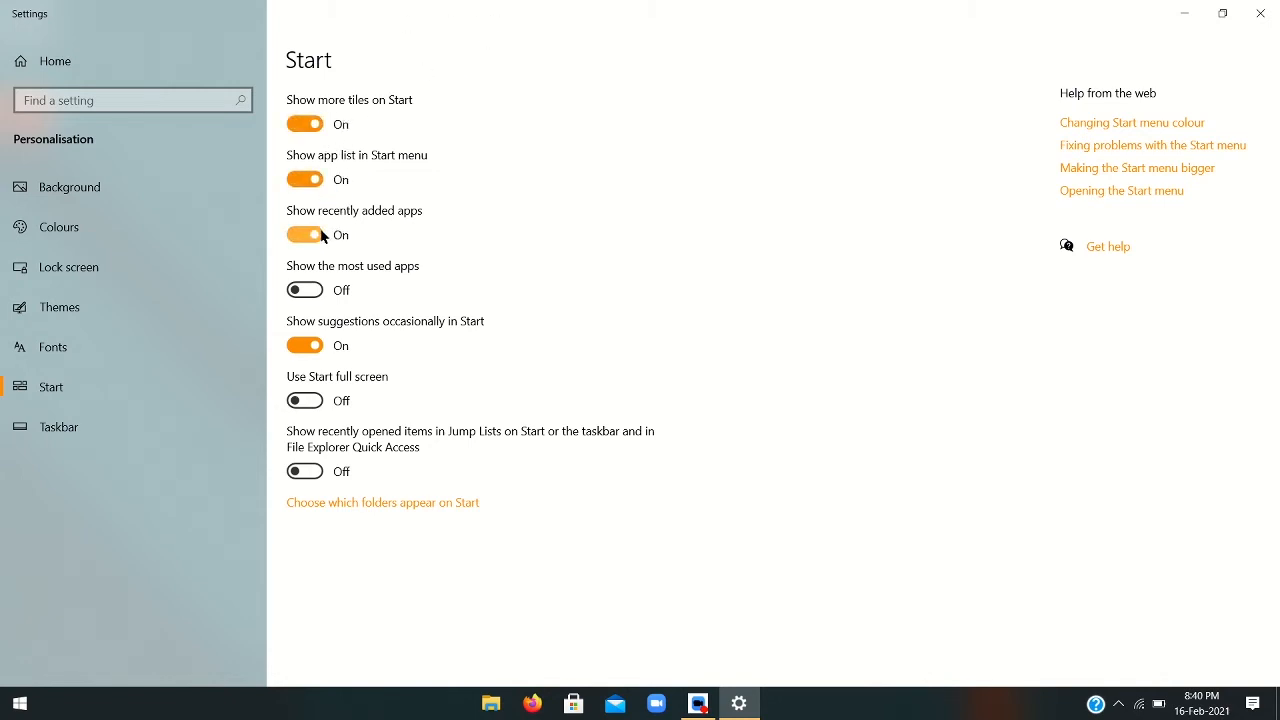
left_click(318, 290)
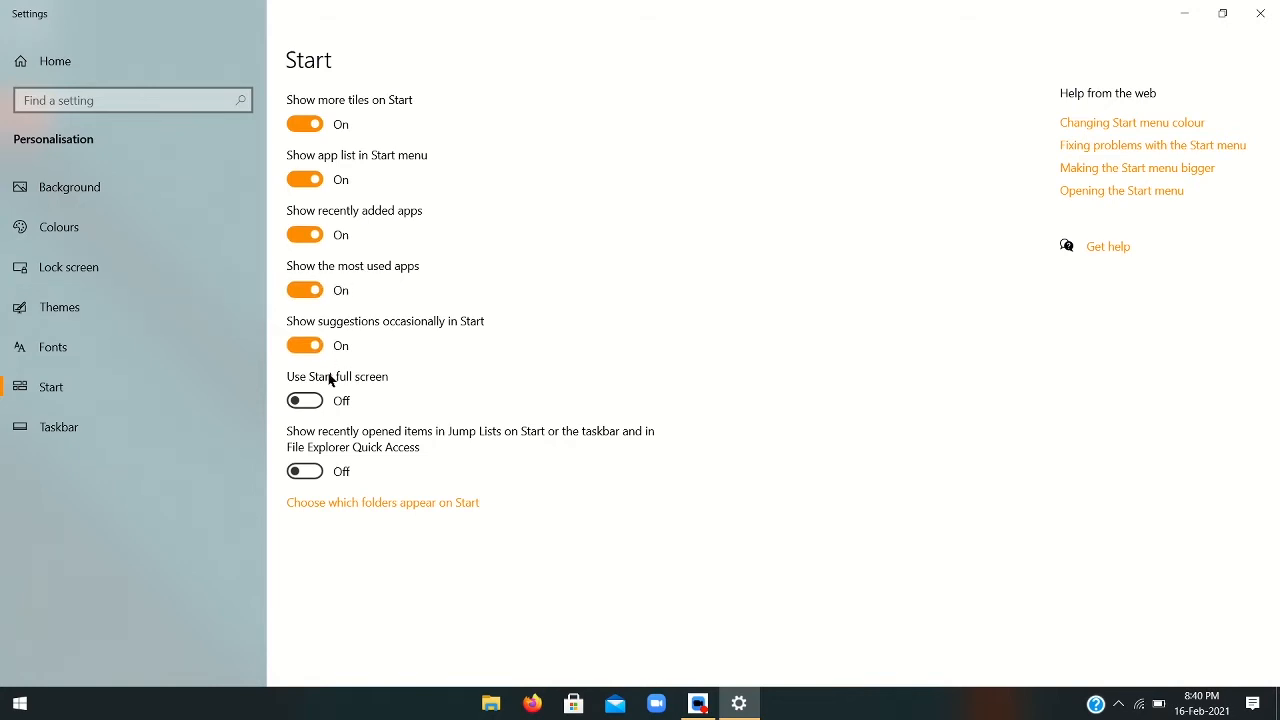
left_click(317, 402)
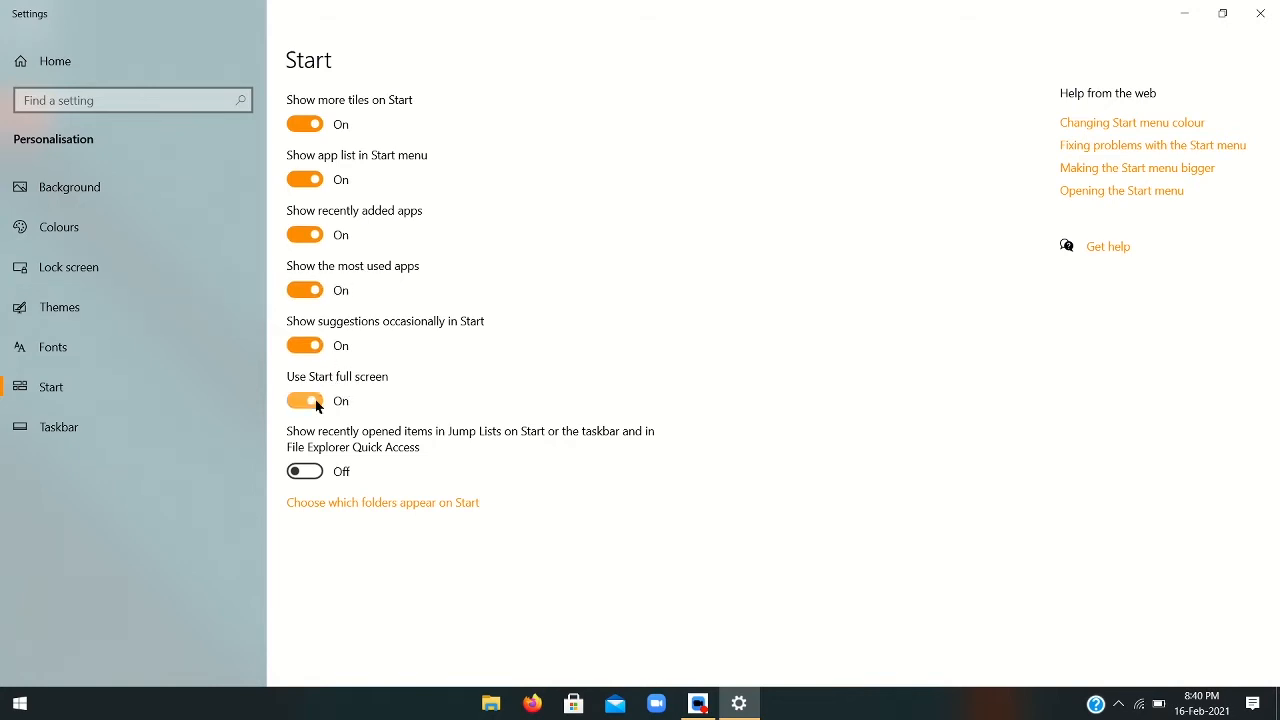
left_click(328, 474)
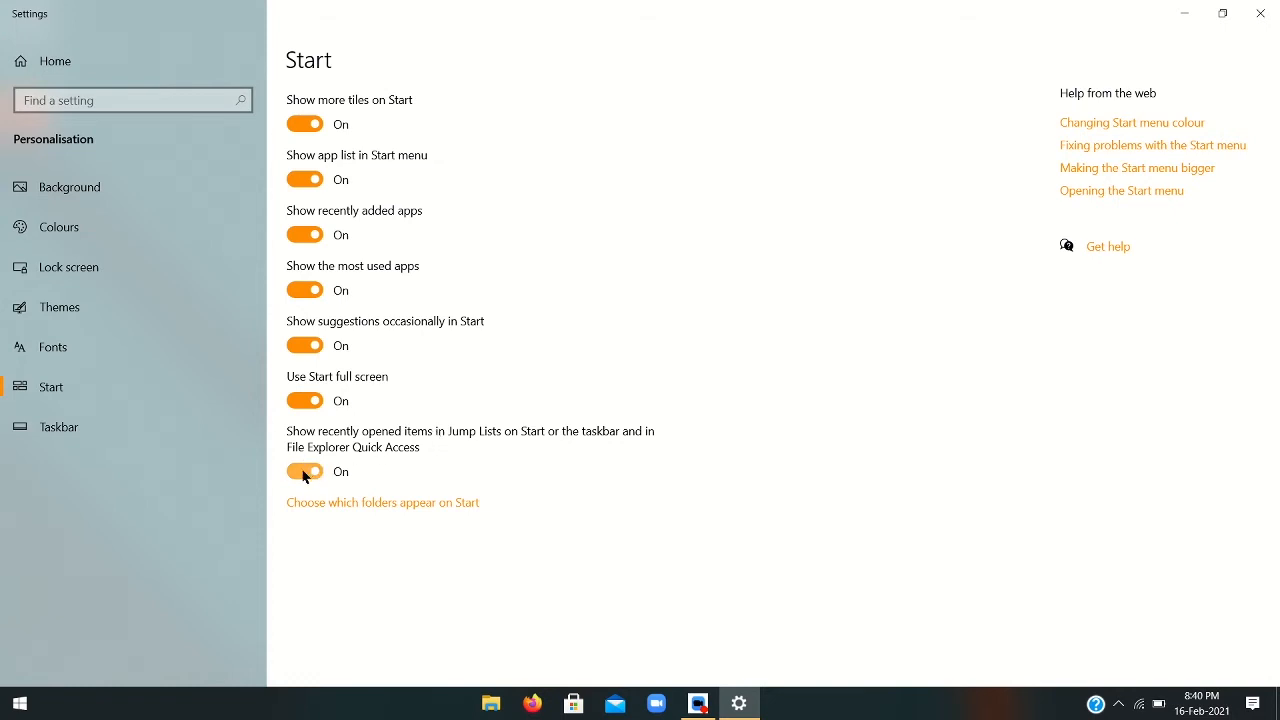
left_click(304, 475)
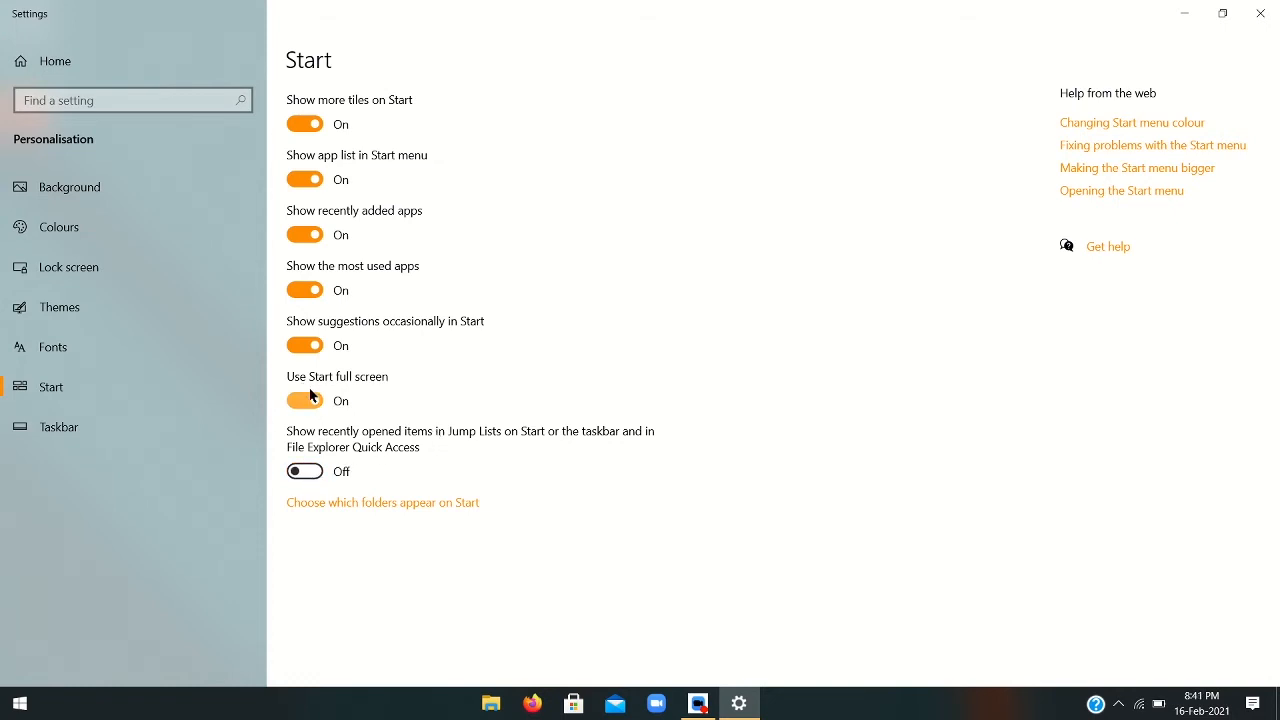
View the full-screen Start, turn off Use Start full screen, and check the regular Start menu.
left_click(19, 704)
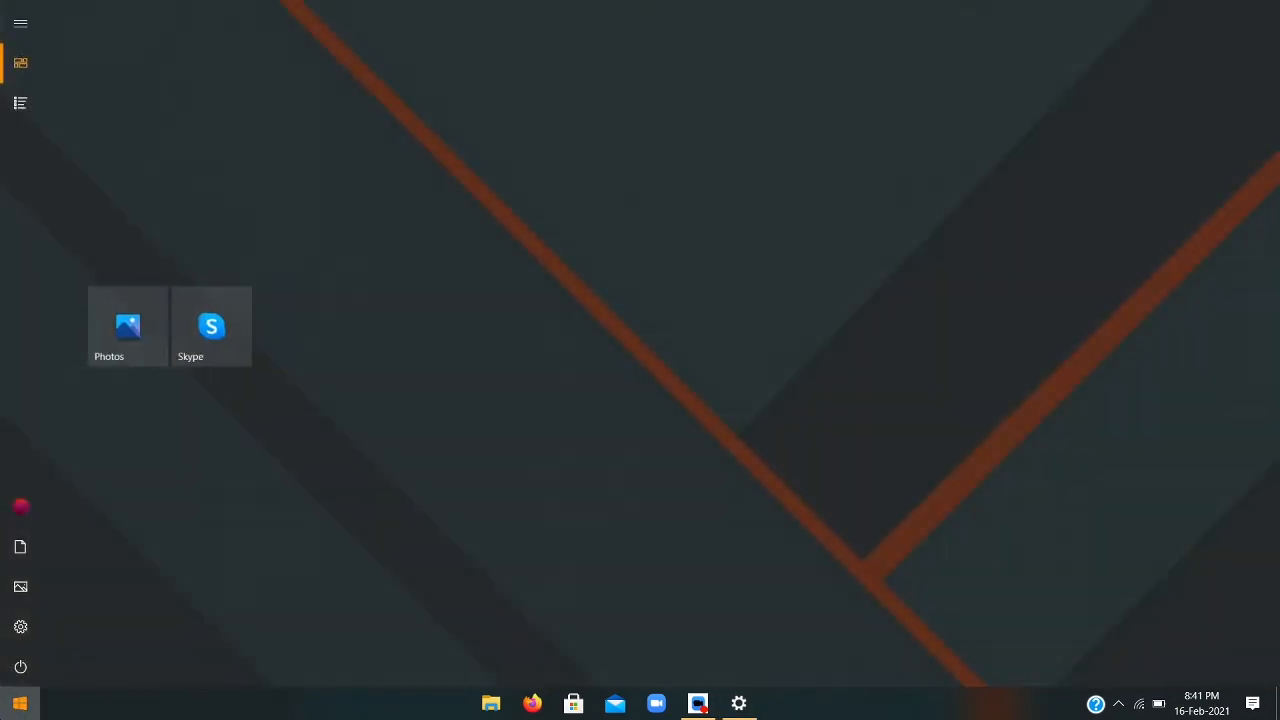
left_click(19, 704)
left_click(320, 404)
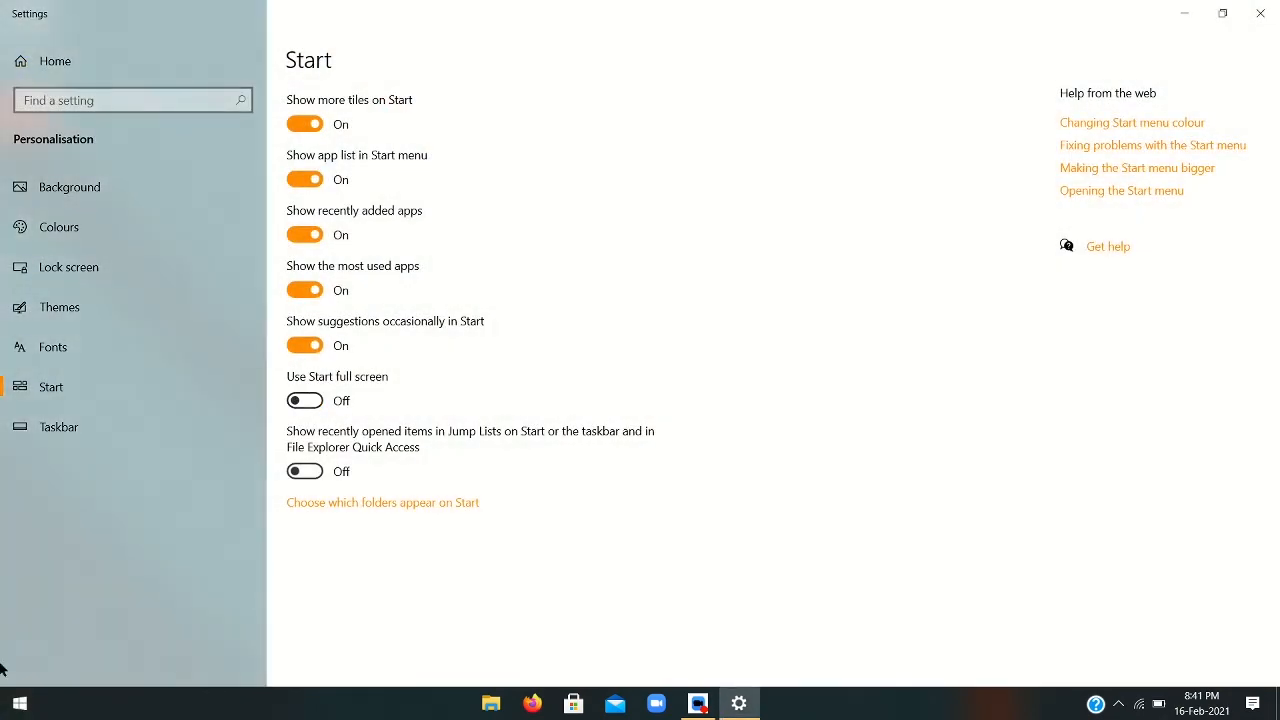
left_click(19, 704)
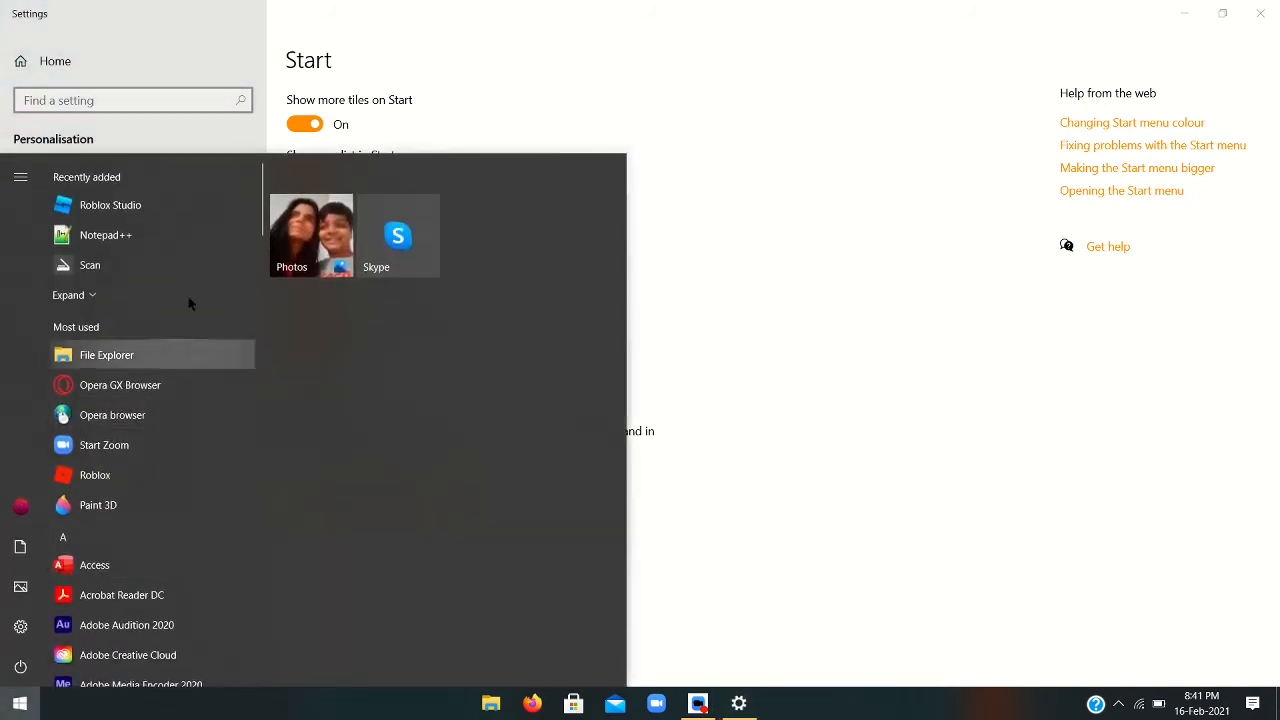
left_click(19, 704)
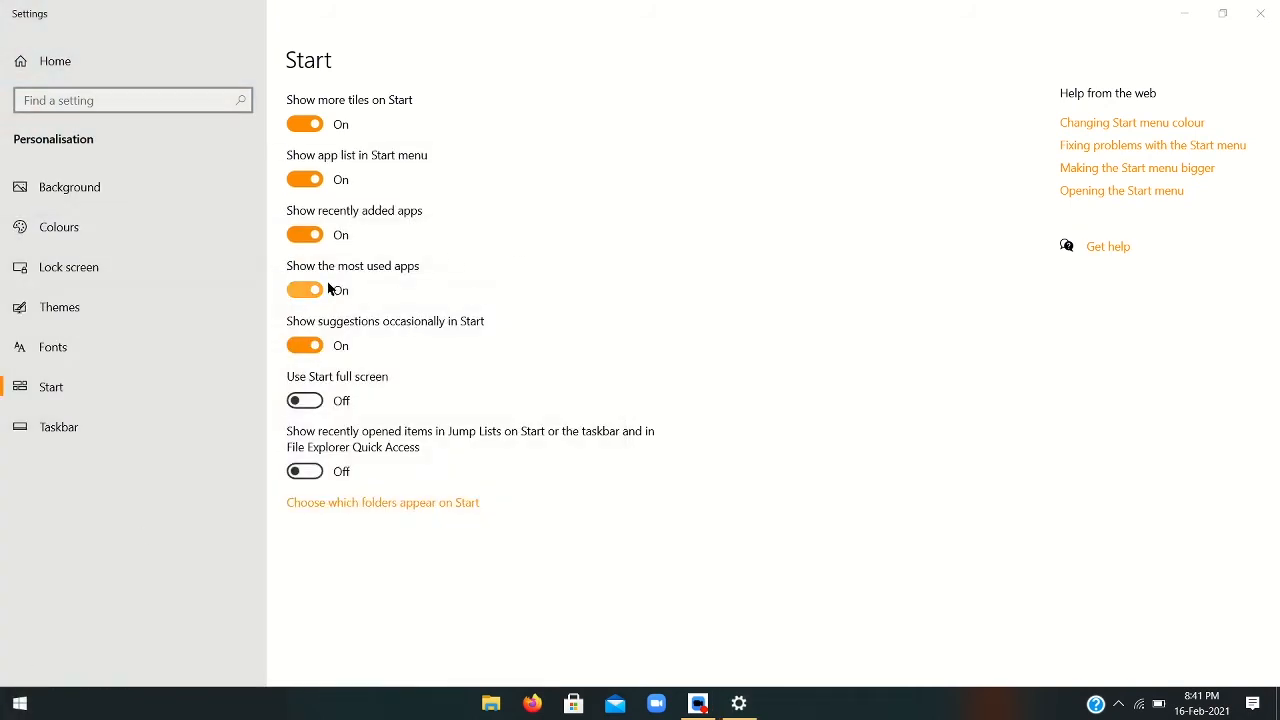
Turn off recently added apps, the app list, more tiles and most used apps for Start, and check the resulting Start menu.
left_click(306, 234)
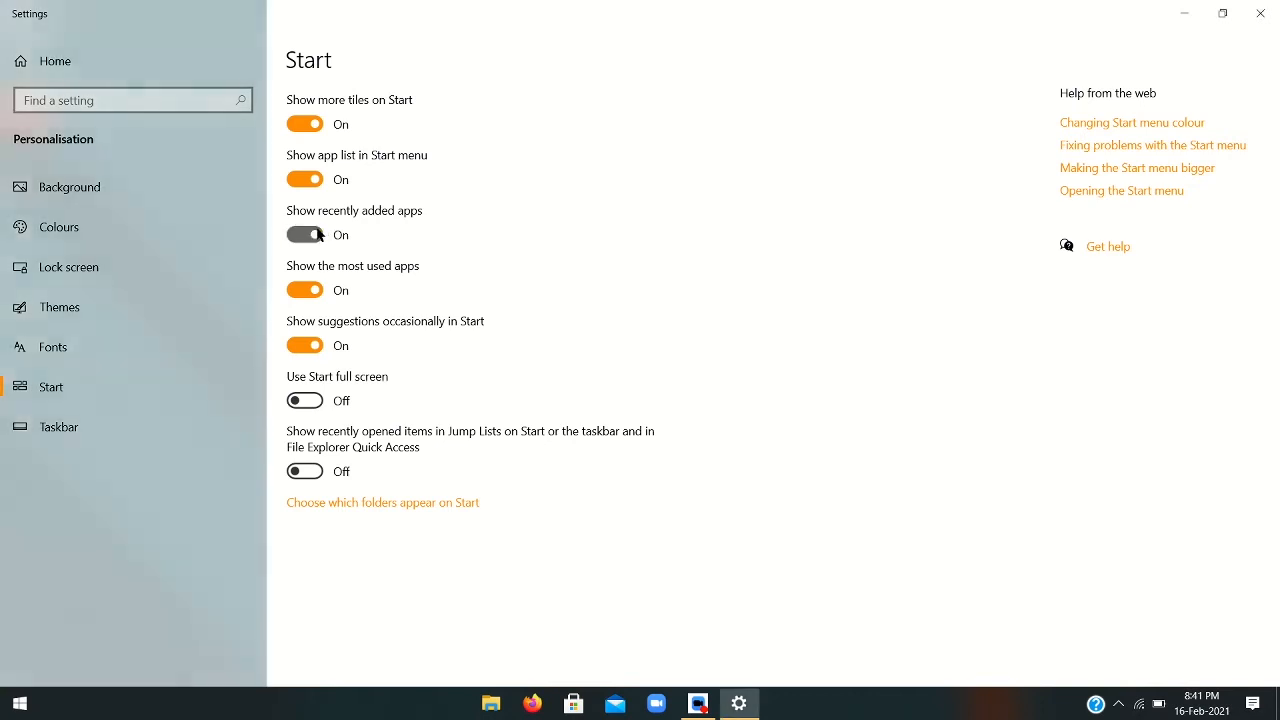
left_click(305, 179)
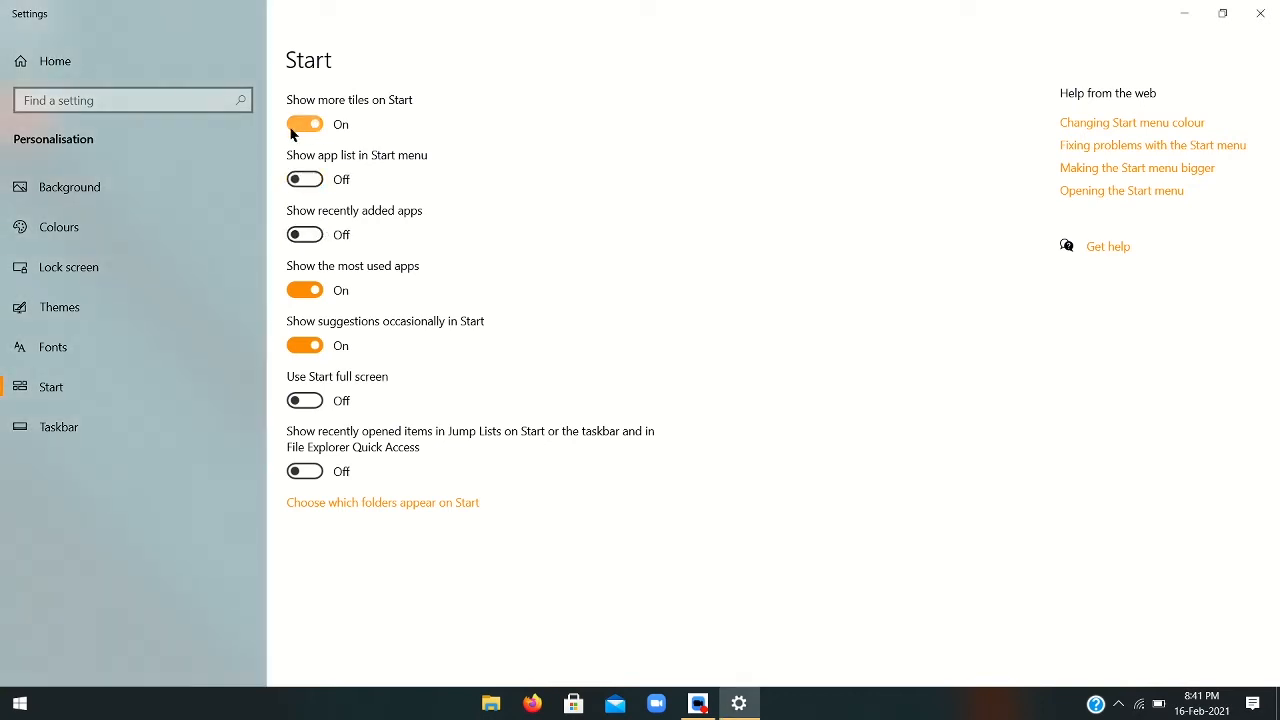
left_click(312, 125)
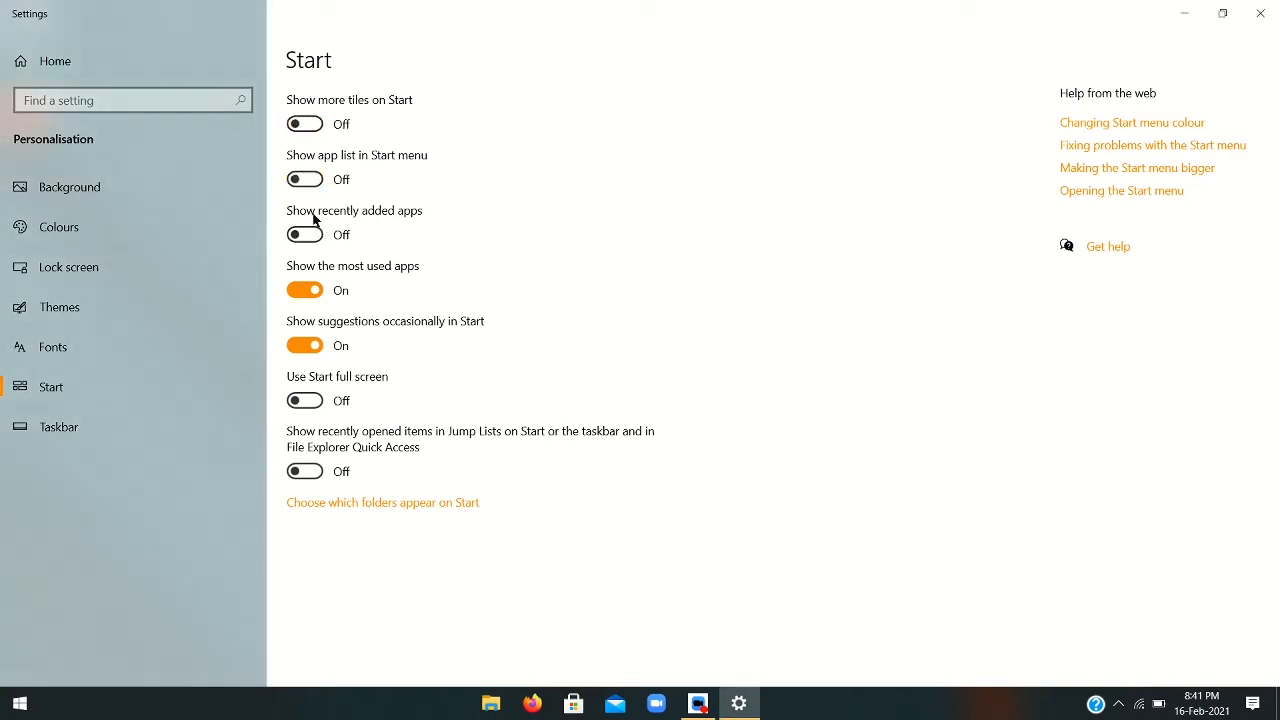
left_click(312, 289)
left_click(20, 703)
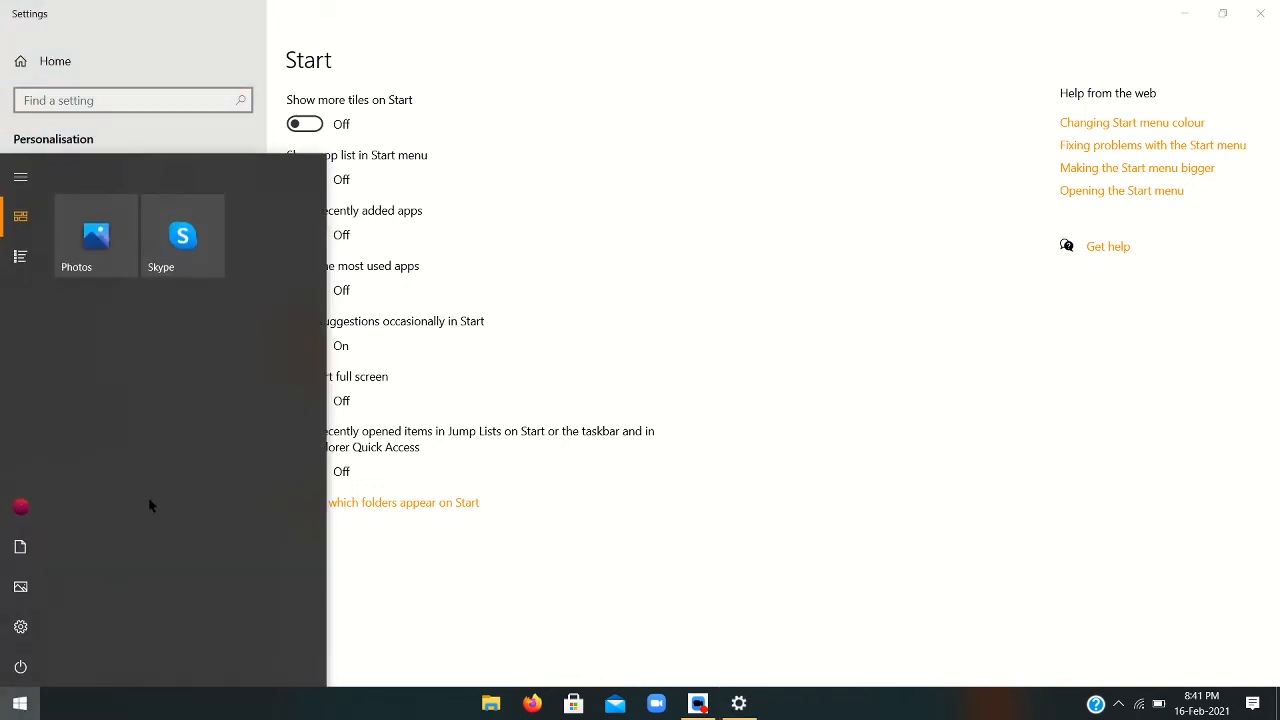
left_click(20, 703)
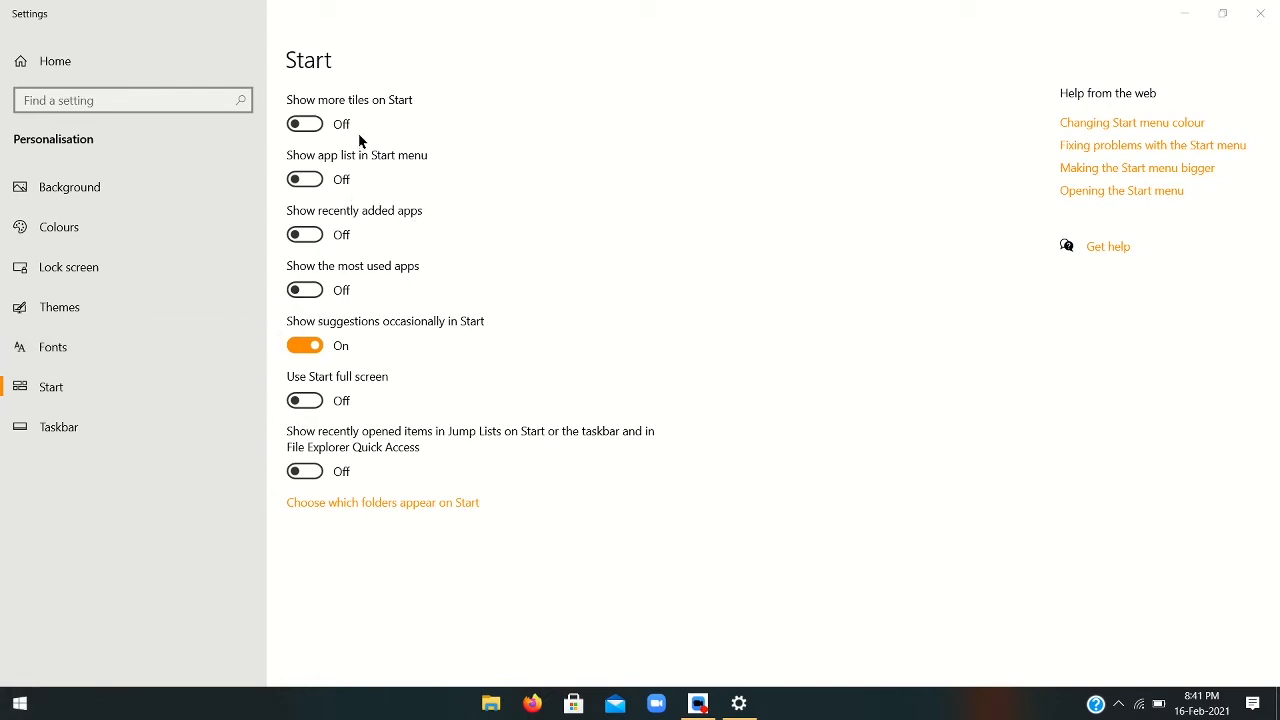
Switch the Start menu app list on and off again, and view the separate all-apps list in the Start menu.
left_click(301, 181)
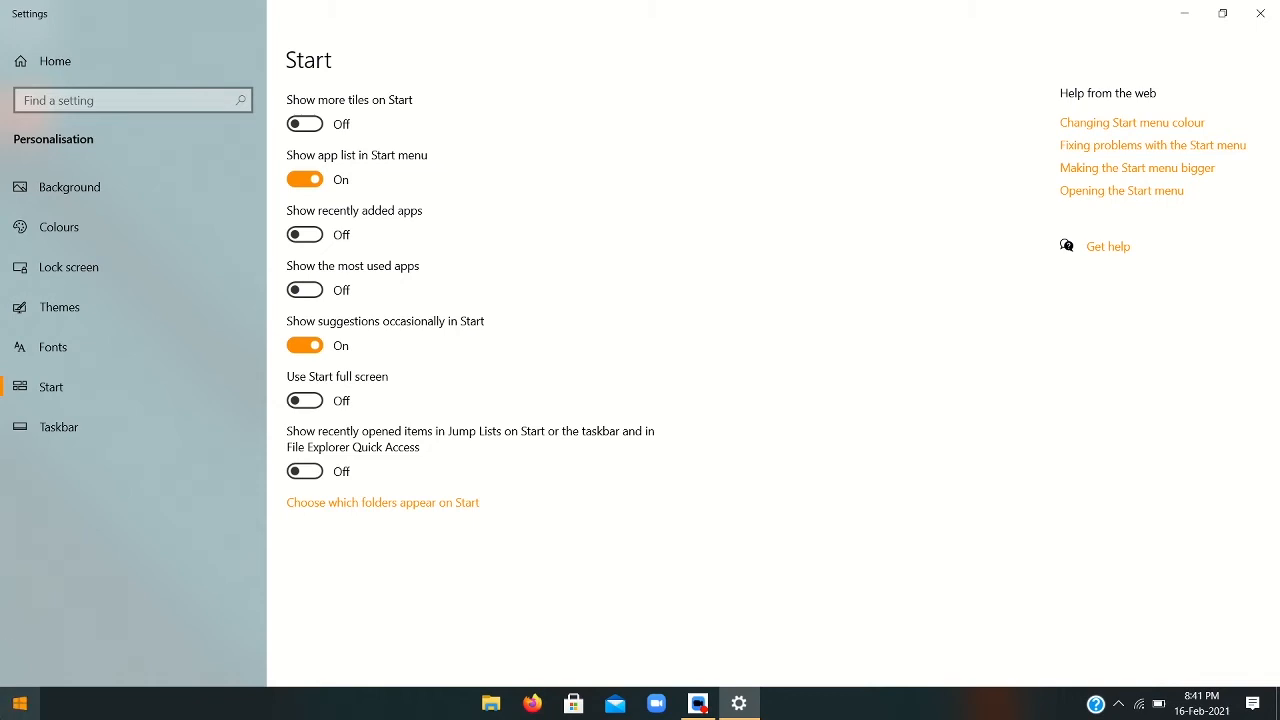
left_click(316, 190)
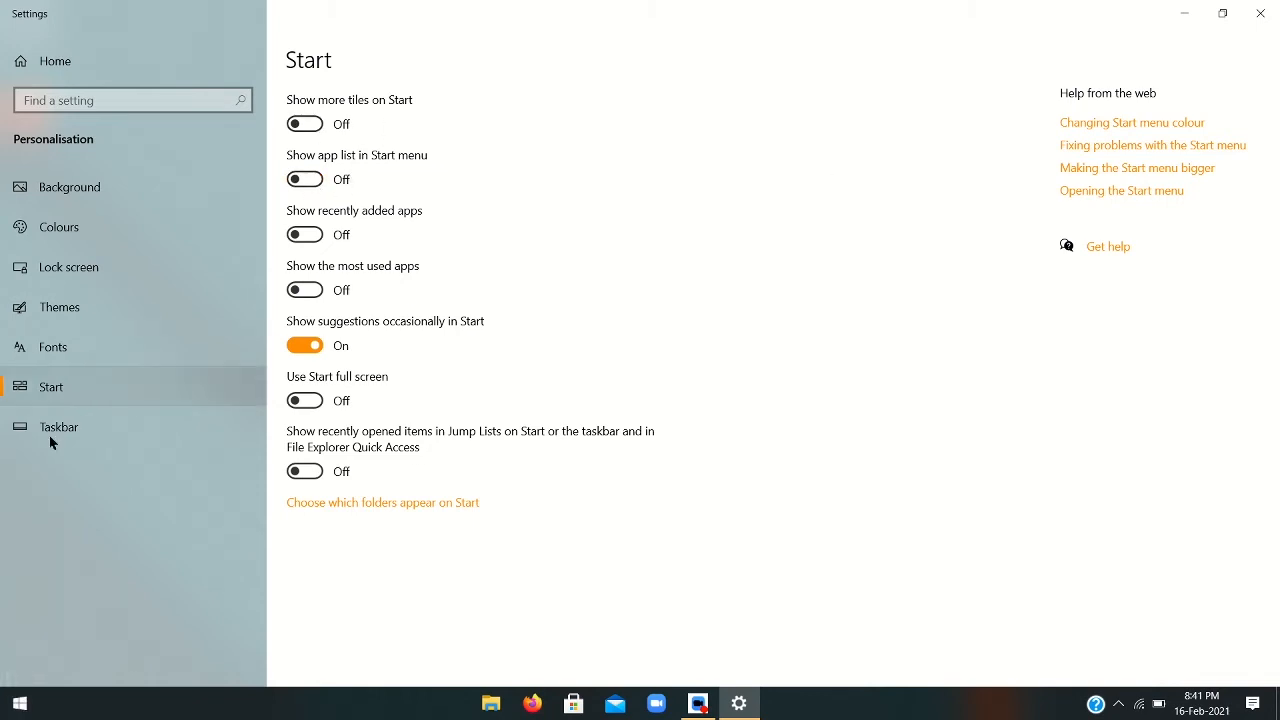
left_click(20, 703)
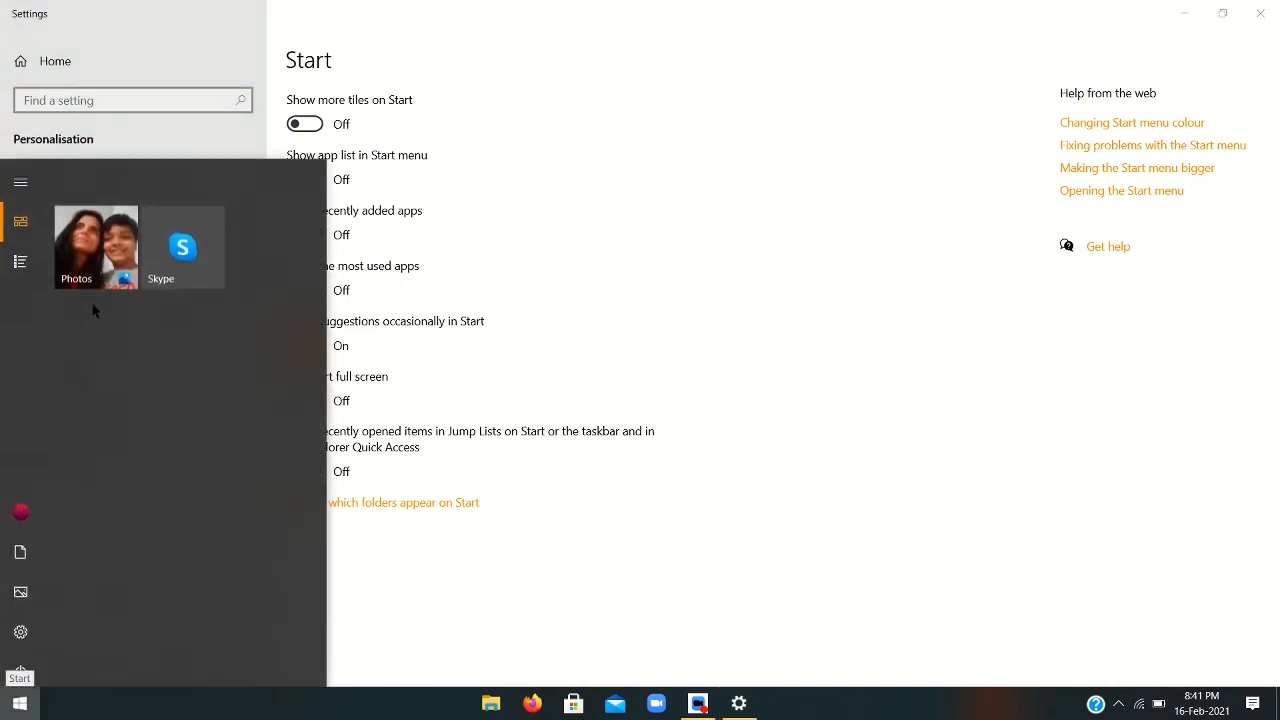
left_click(20, 257)
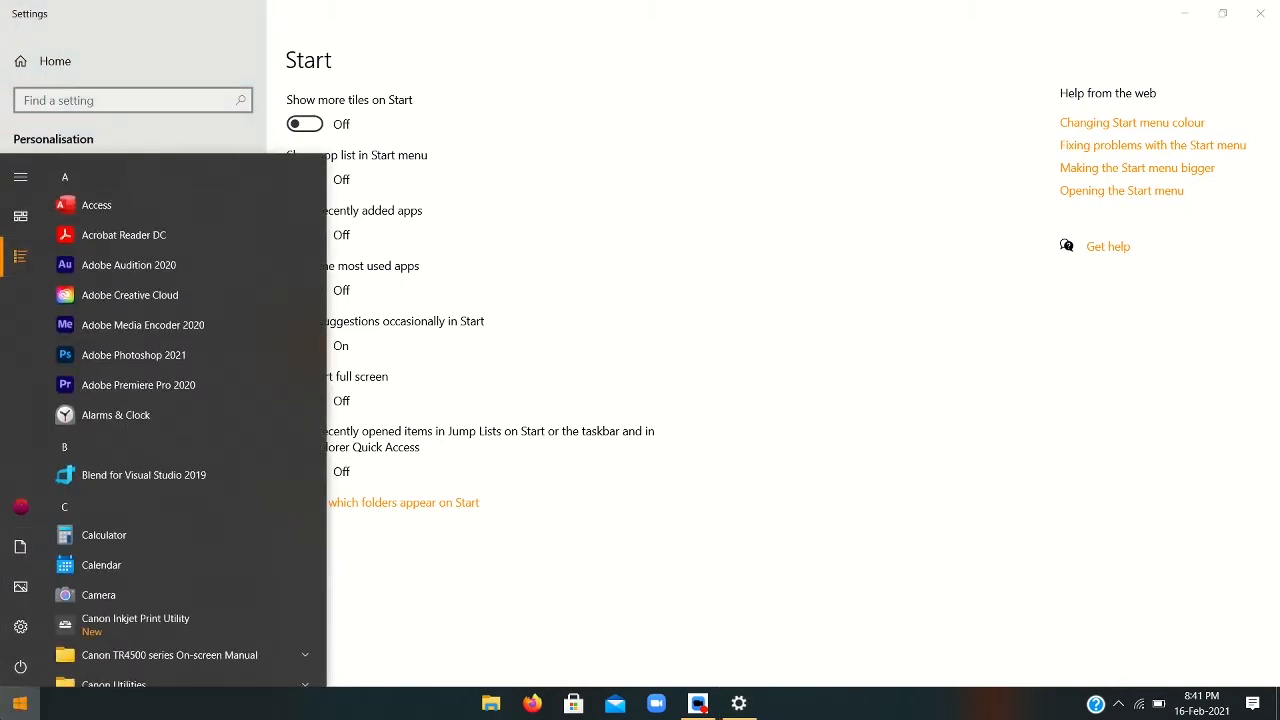
left_click(20, 703)
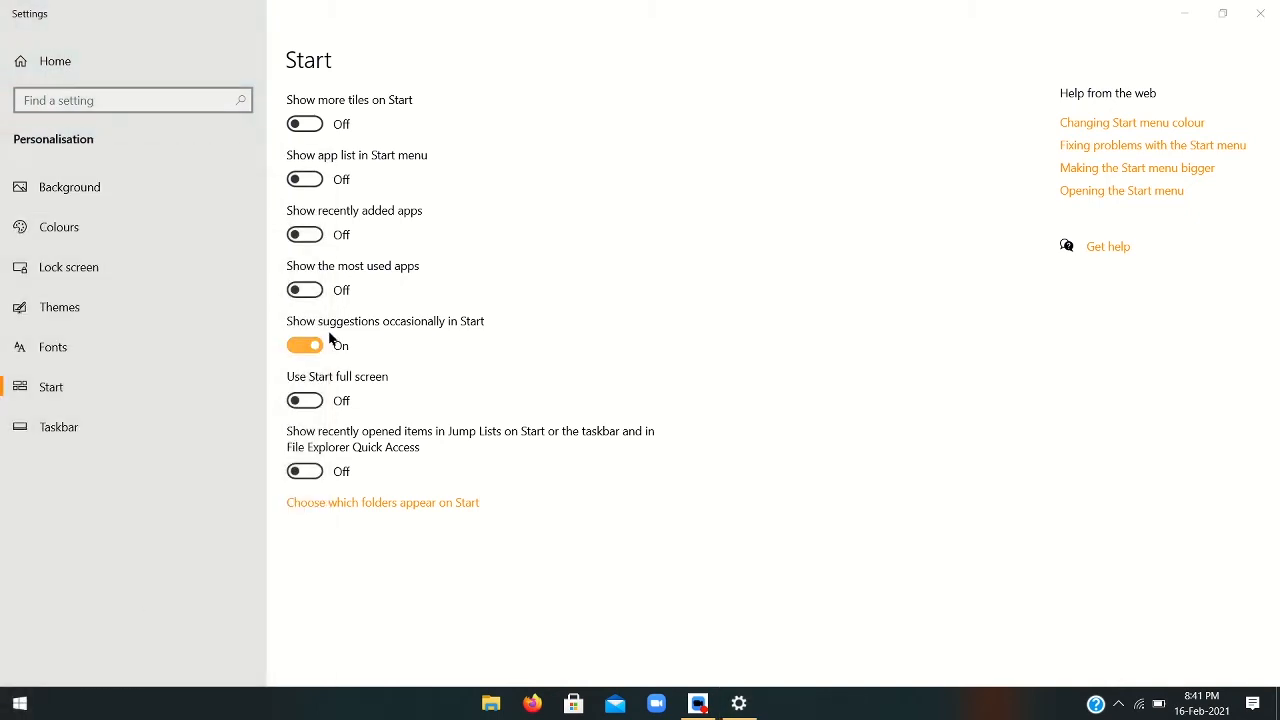
Turn on Show app list in Start menu, Show more tiles on Start and Show the most used apps.
left_click(304, 179)
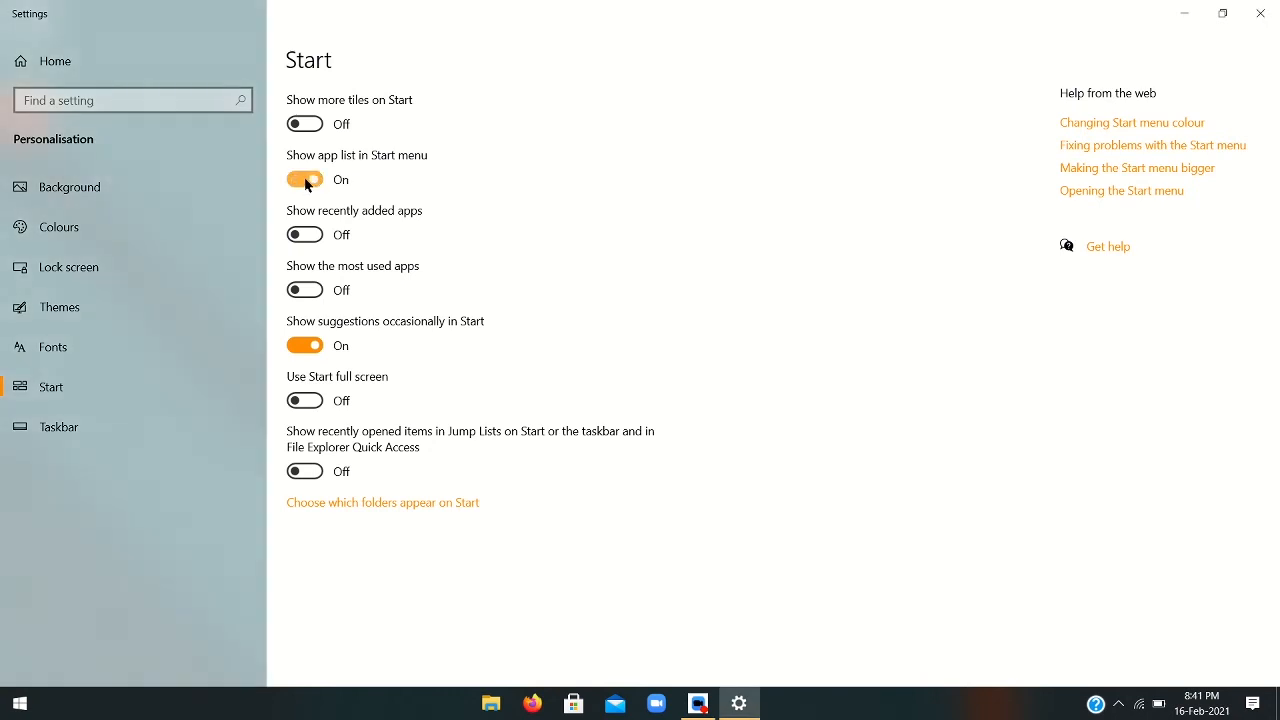
left_click(304, 123)
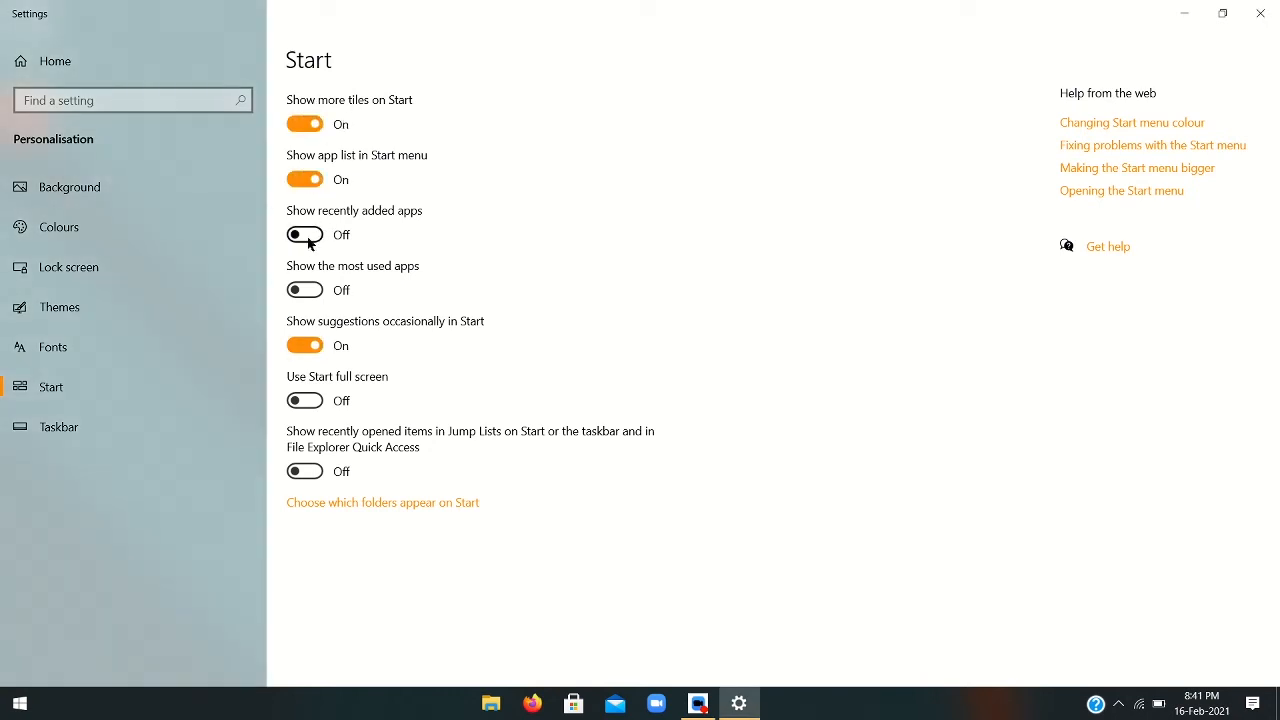
left_click(308, 290)
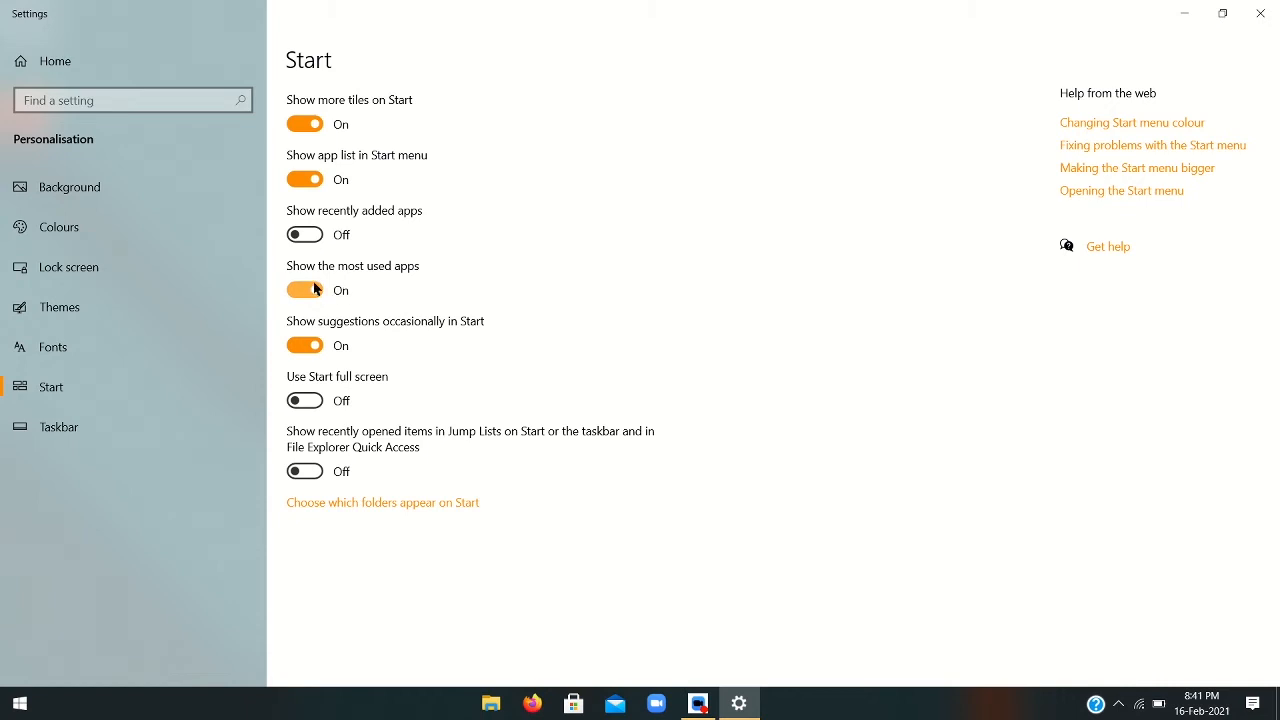
In the Taskbar settings, try out automatic hiding in desktop mode and small taskbar buttons, turning each back off.
left_click(54, 432)
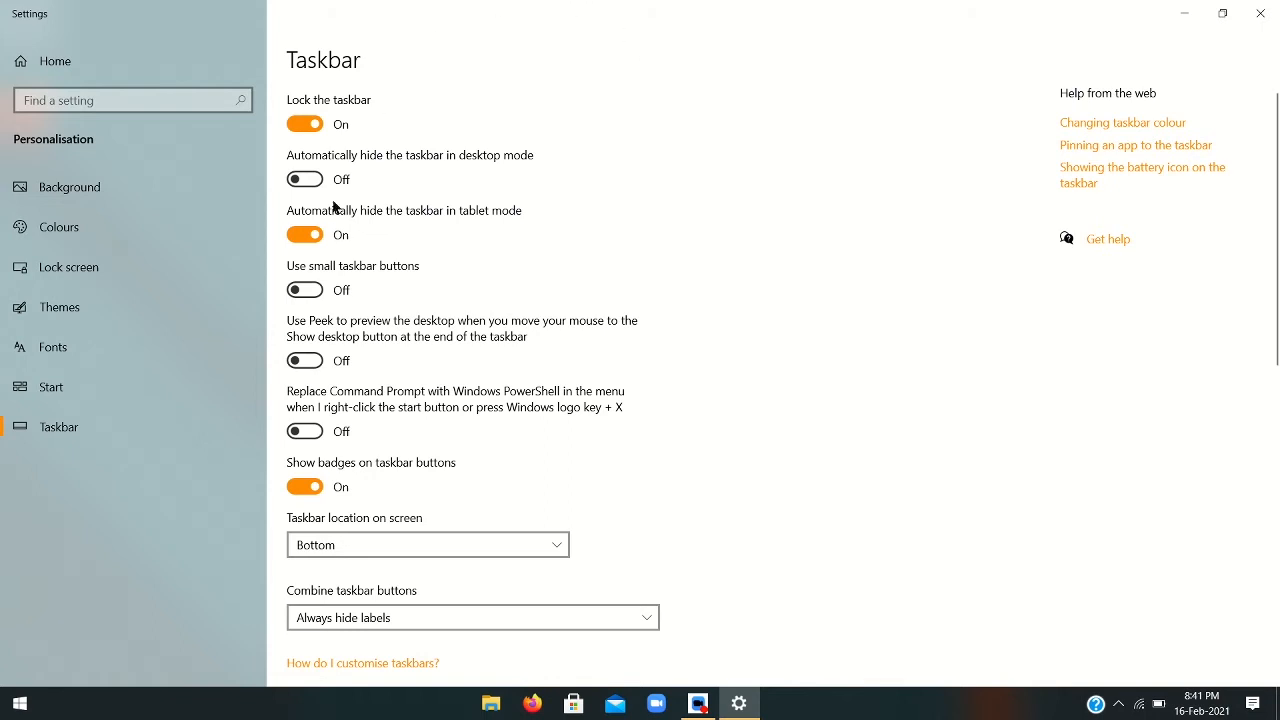
scroll(363, 340, "down", 1)
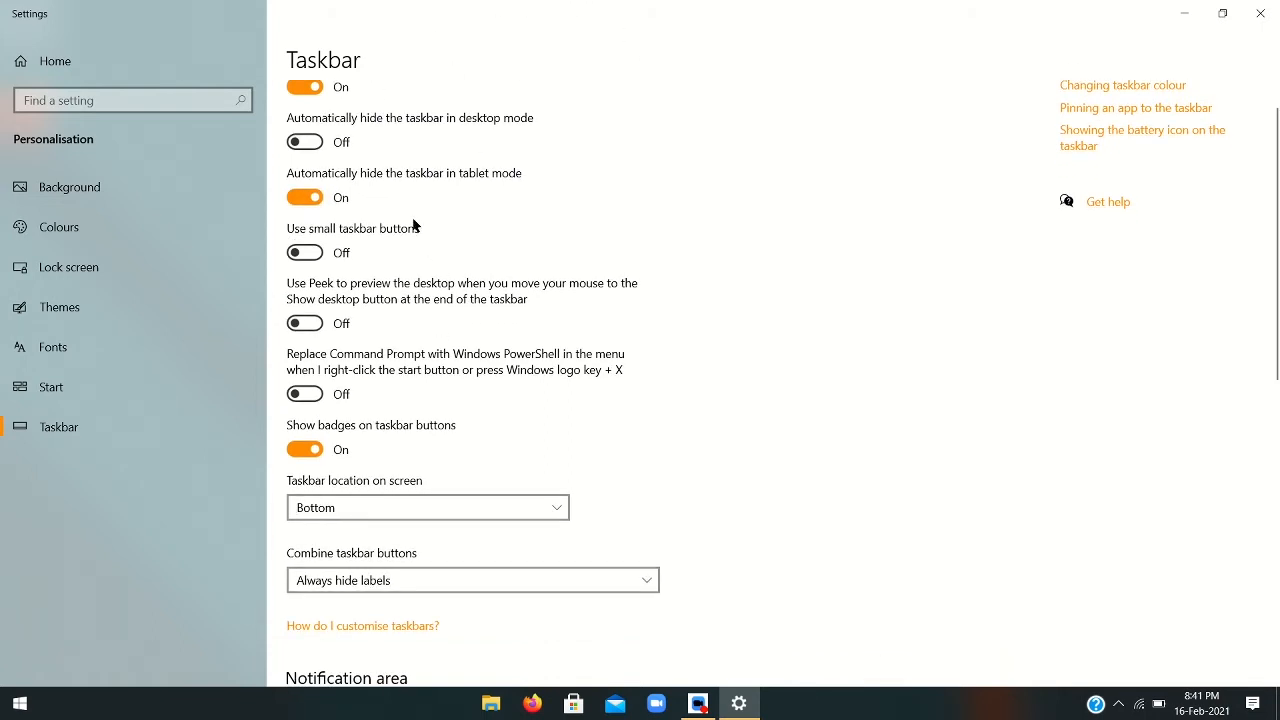
left_click(309, 144)
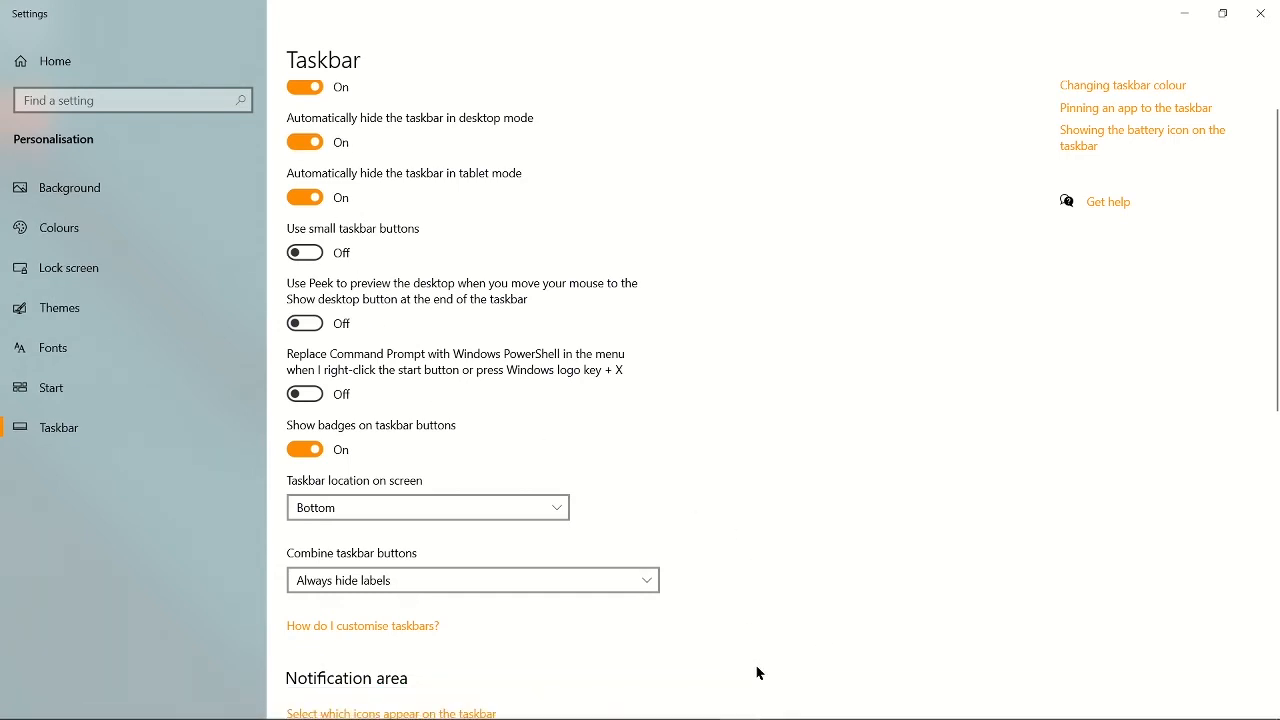
mouse_move(742, 684)
left_click(305, 143)
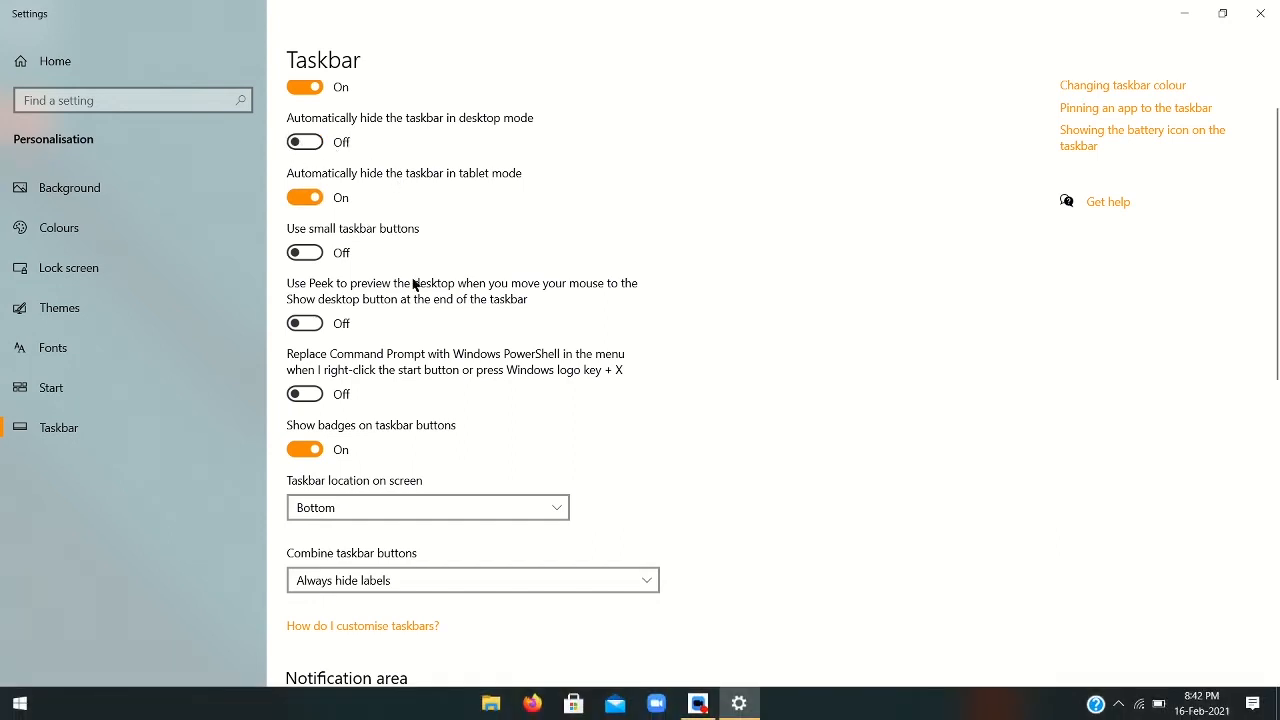
left_click(312, 256)
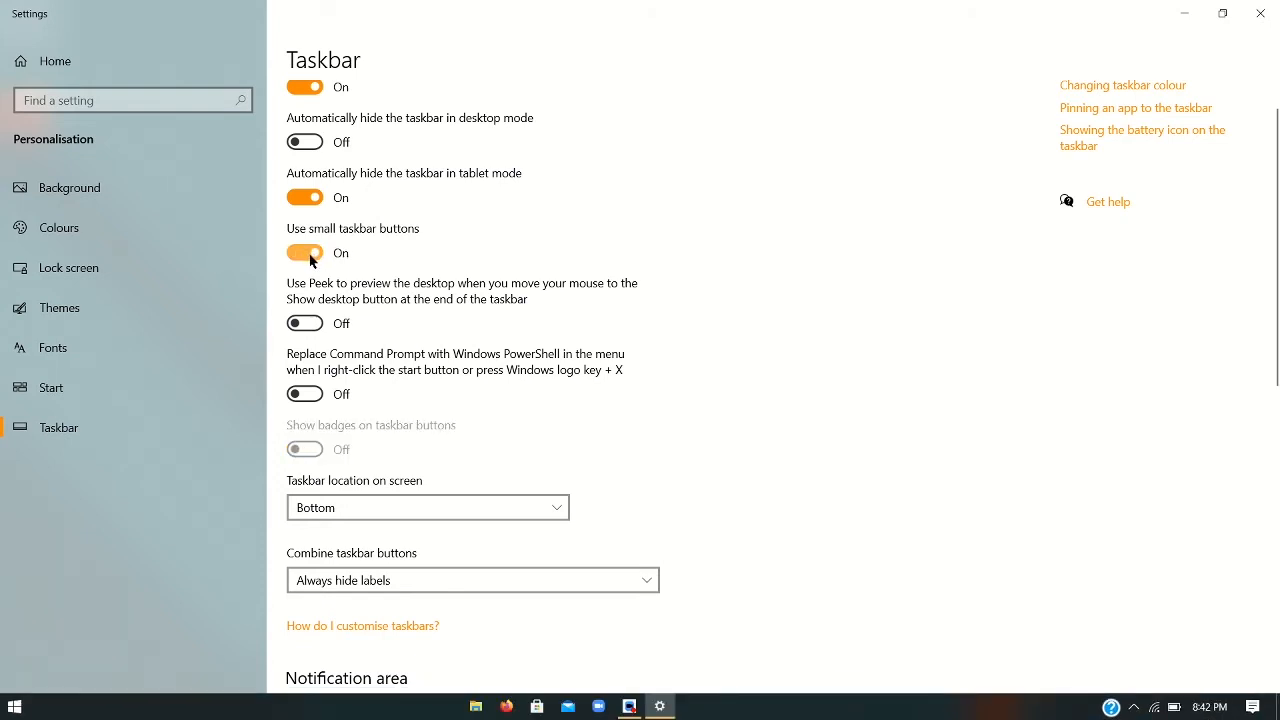
left_click(311, 258)
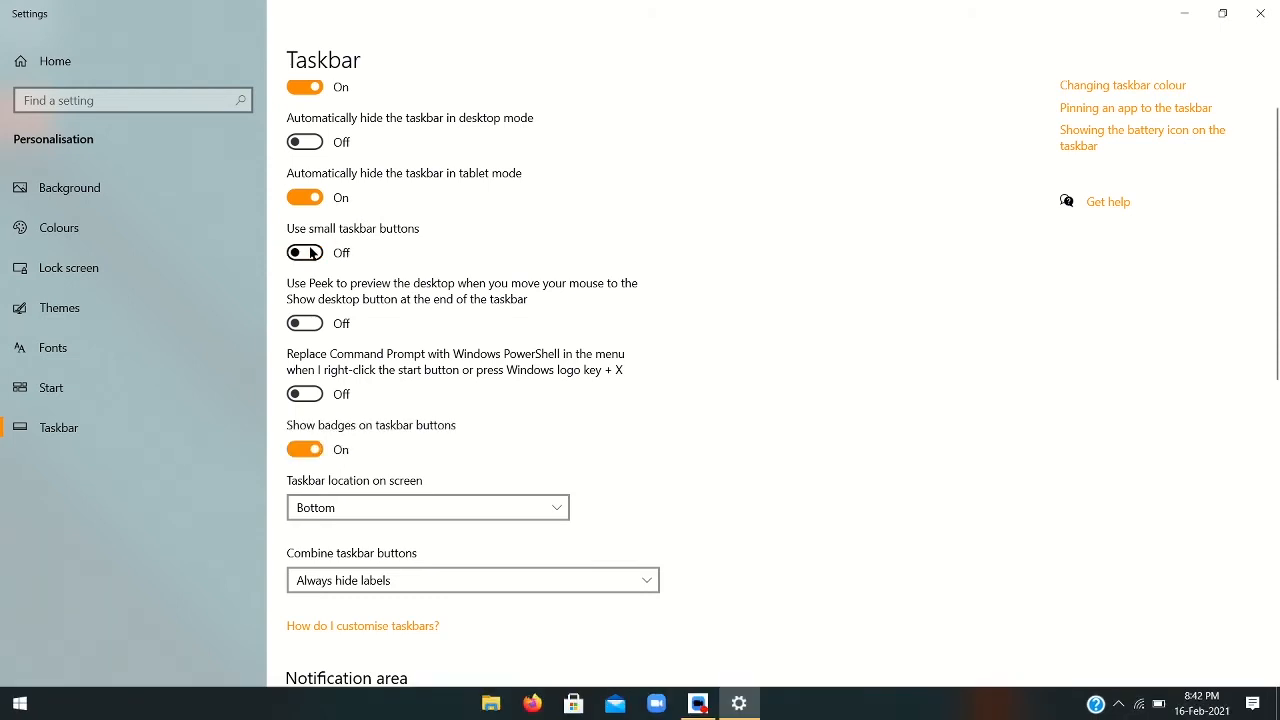
Minimise Settings and set the desktop icons to large size.
left_click(1185, 12)
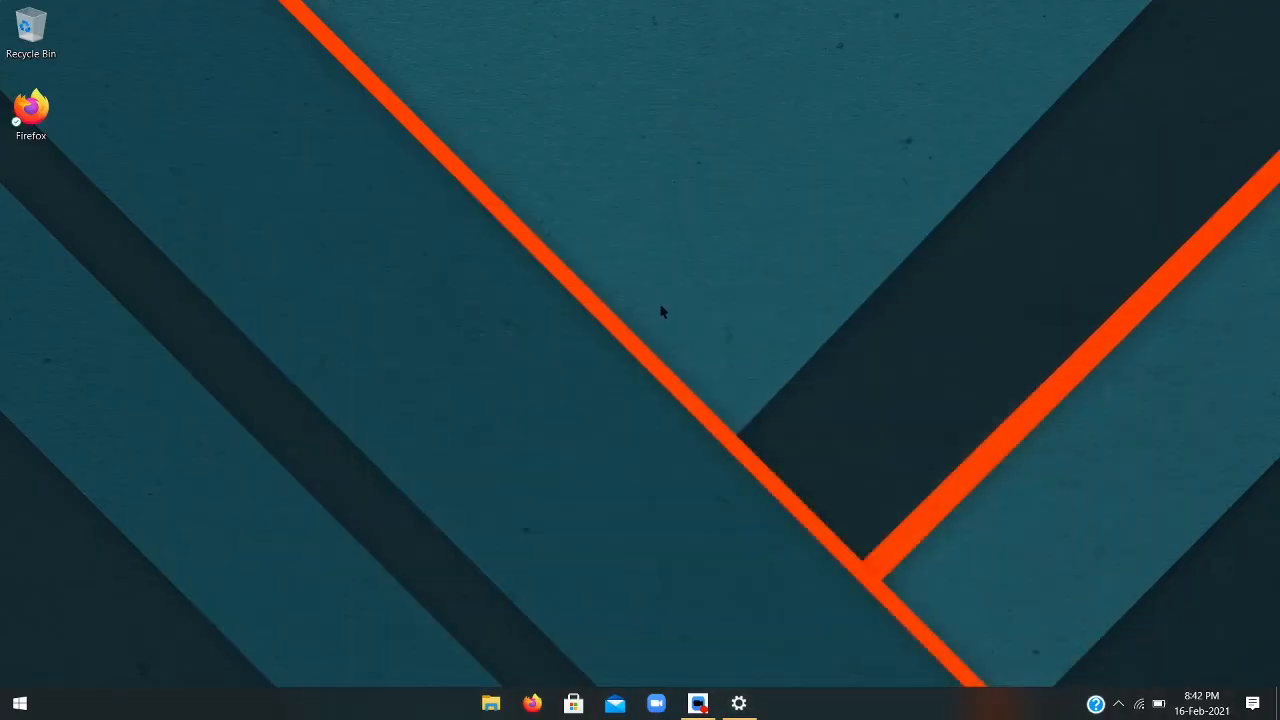
right_click(658, 295)
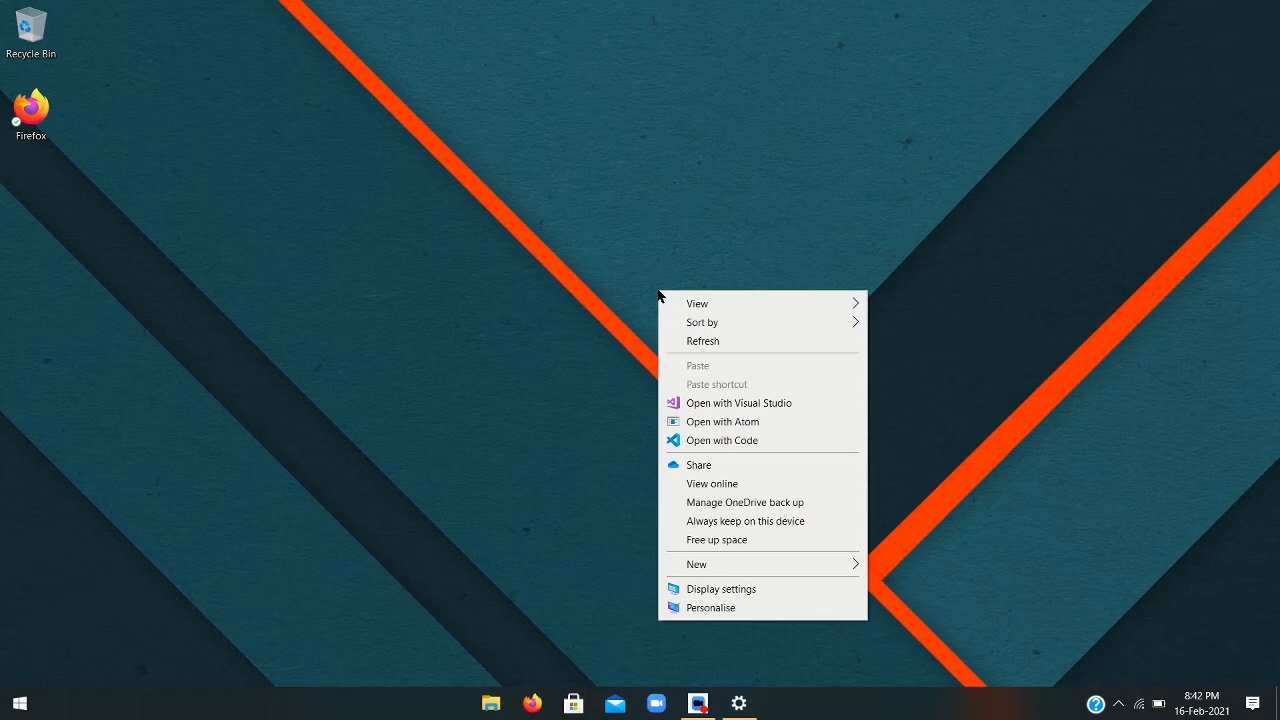
mouse_move(706, 303)
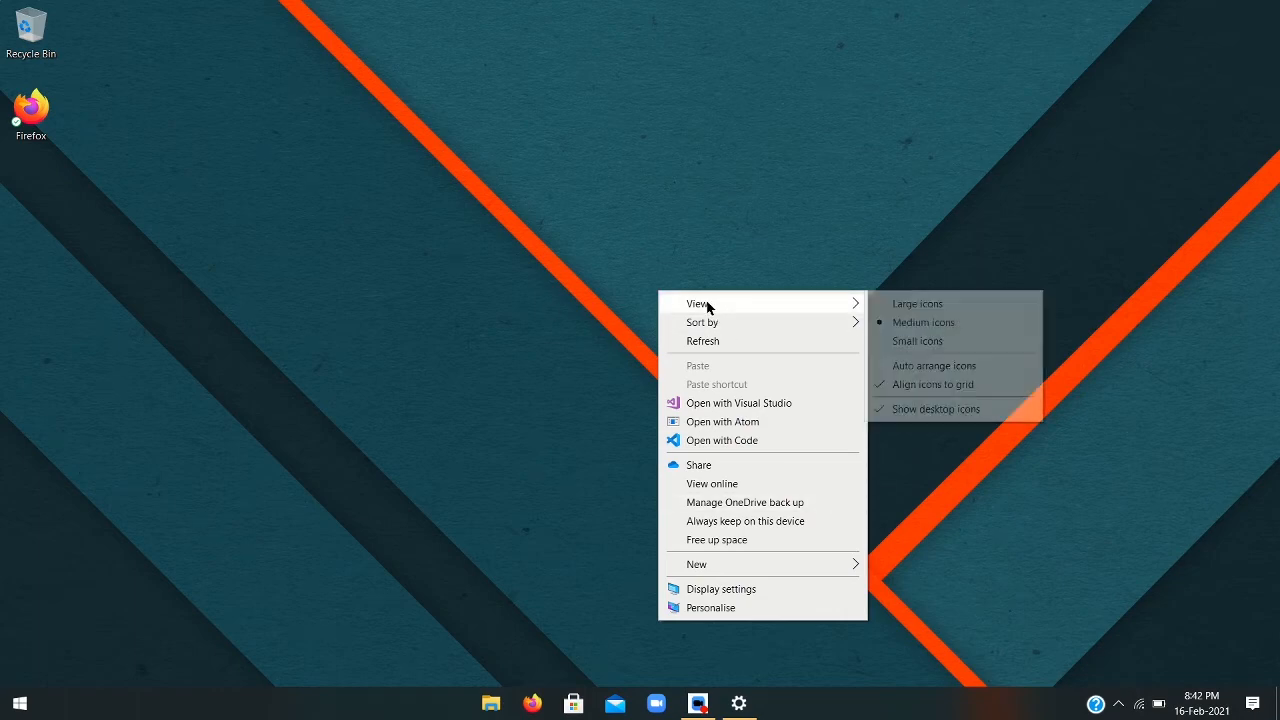
left_click(917, 305)
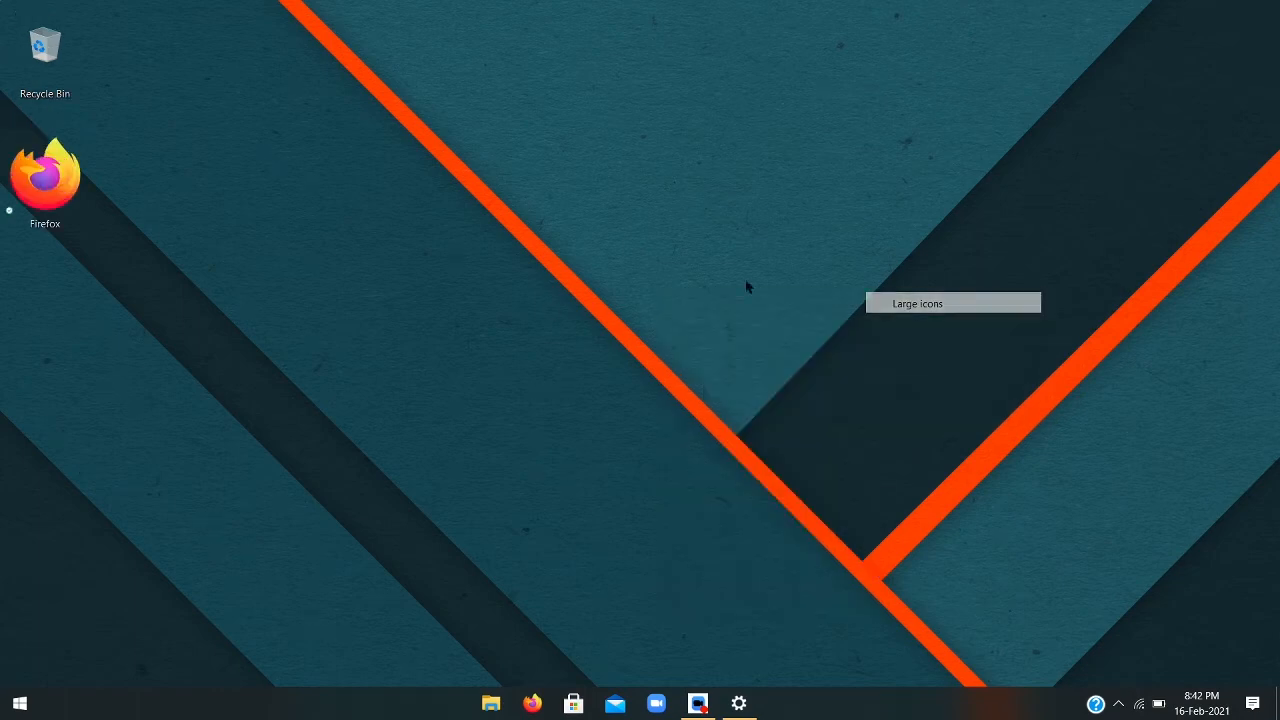
Set the desktop icons back to medium size.
right_click(592, 310)
mouse_move(646, 320)
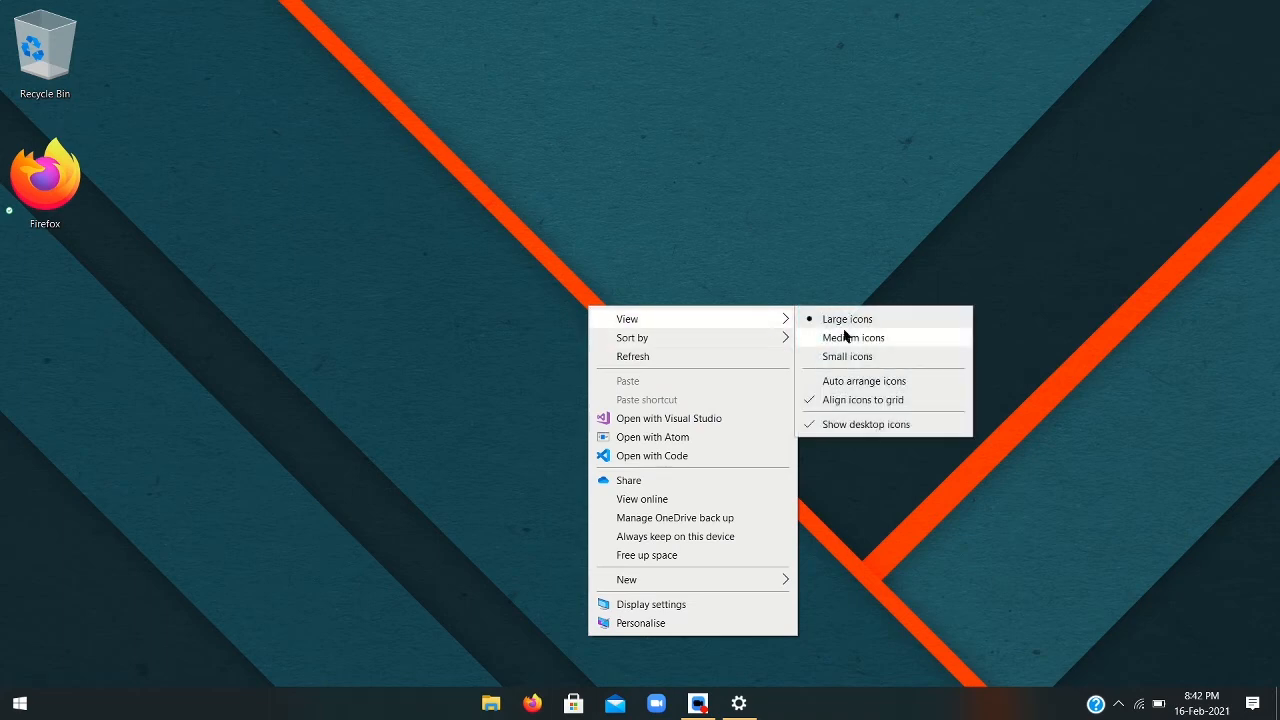
left_click(846, 334)
Try out small desktop icons and set them back to medium size.
right_click(723, 214)
mouse_move(914, 240)
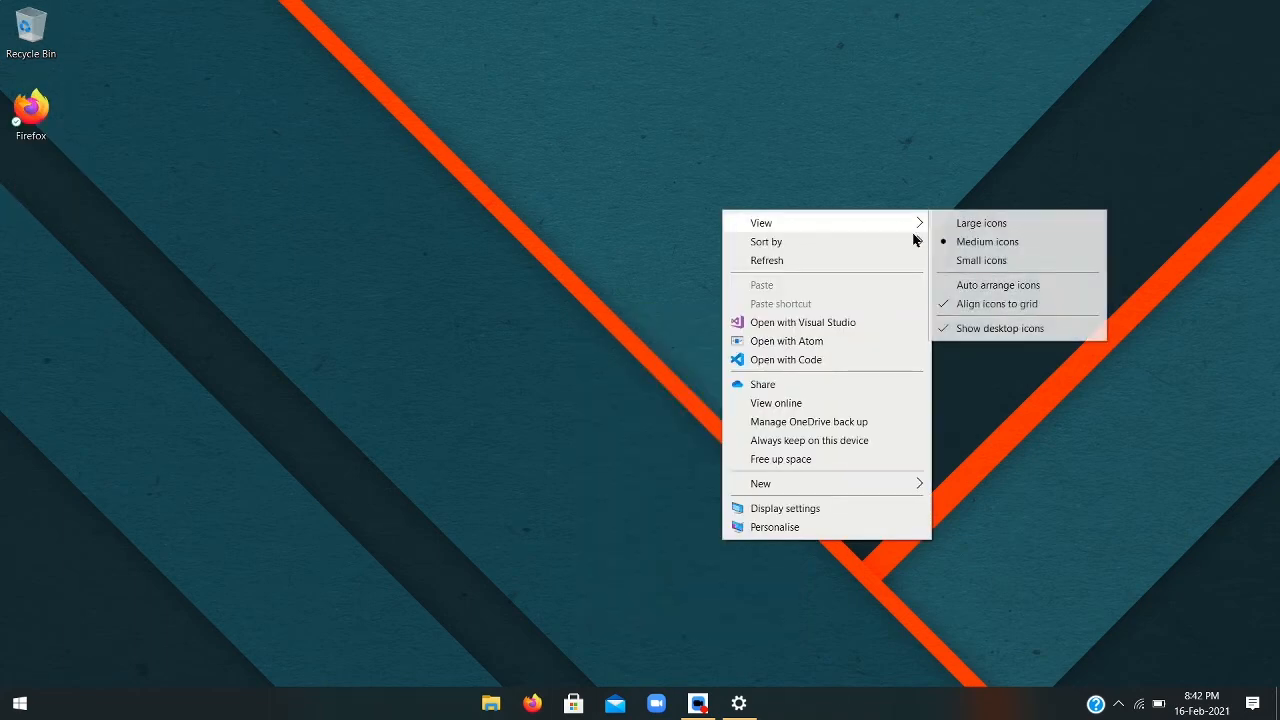
left_click(1006, 261)
right_click(733, 290)
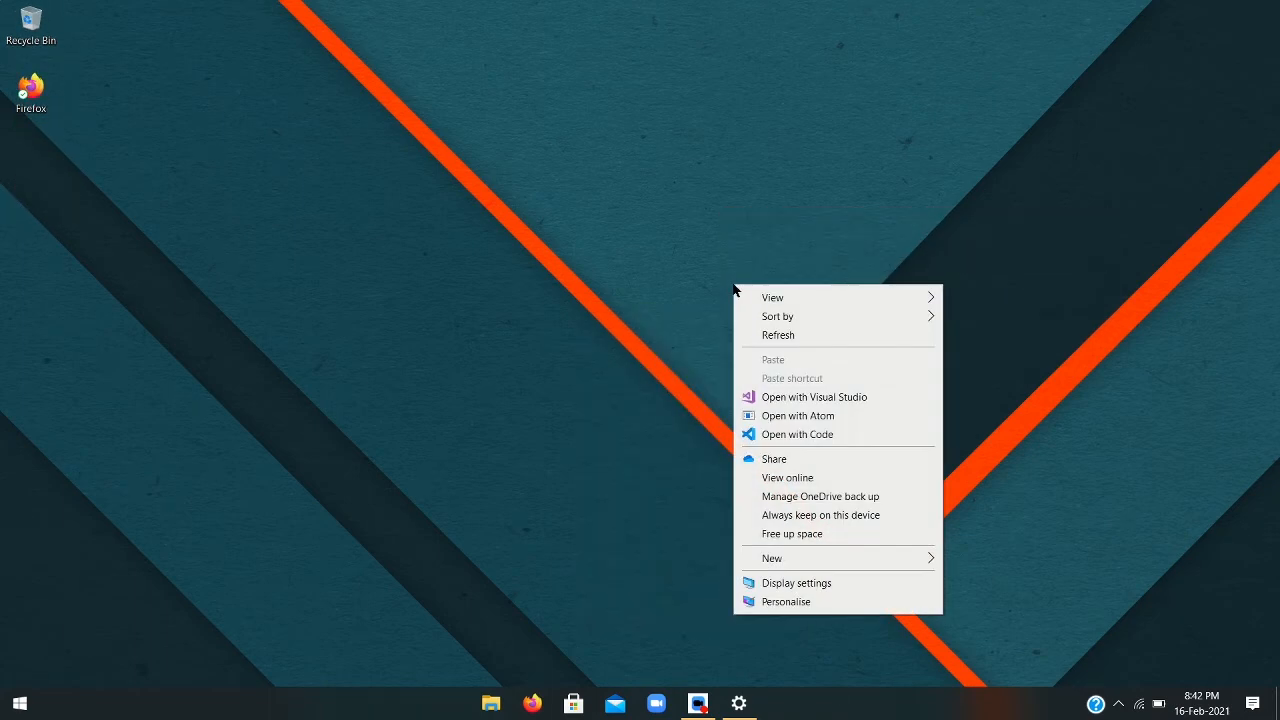
mouse_move(845, 297)
left_click(988, 317)
Hide all desktop icons and show them again.
right_click(819, 270)
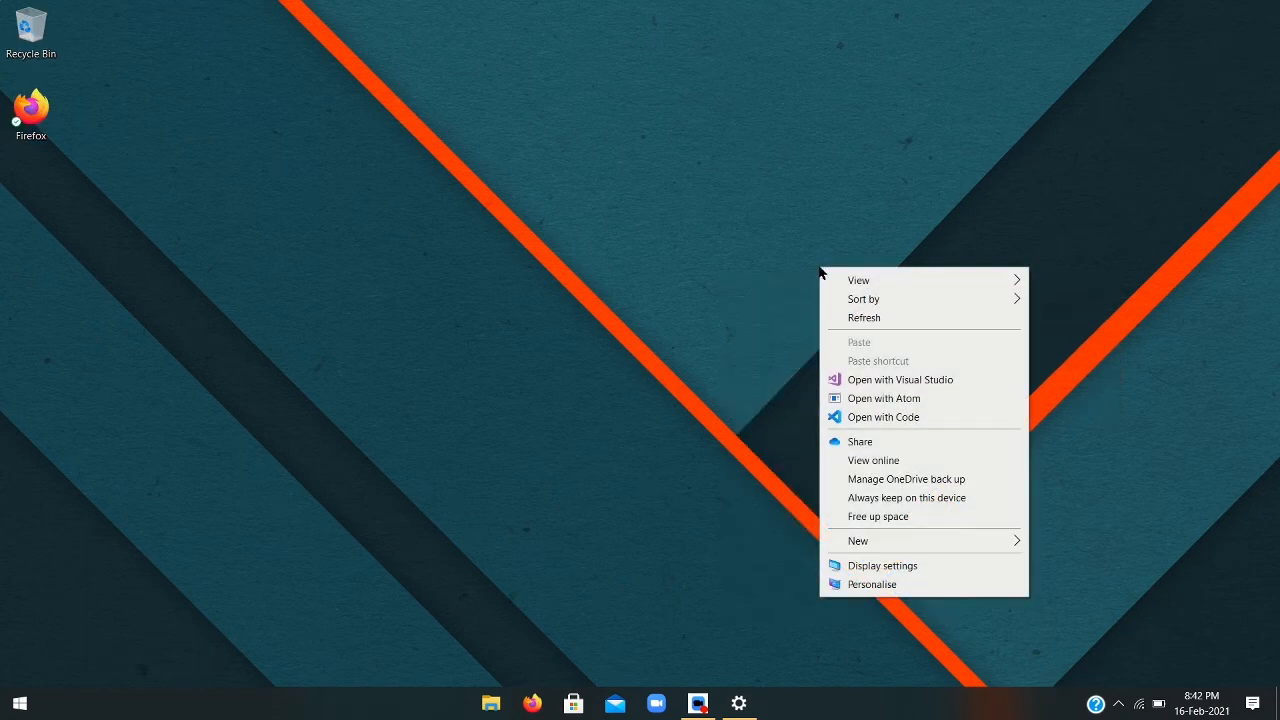
mouse_move(953, 278)
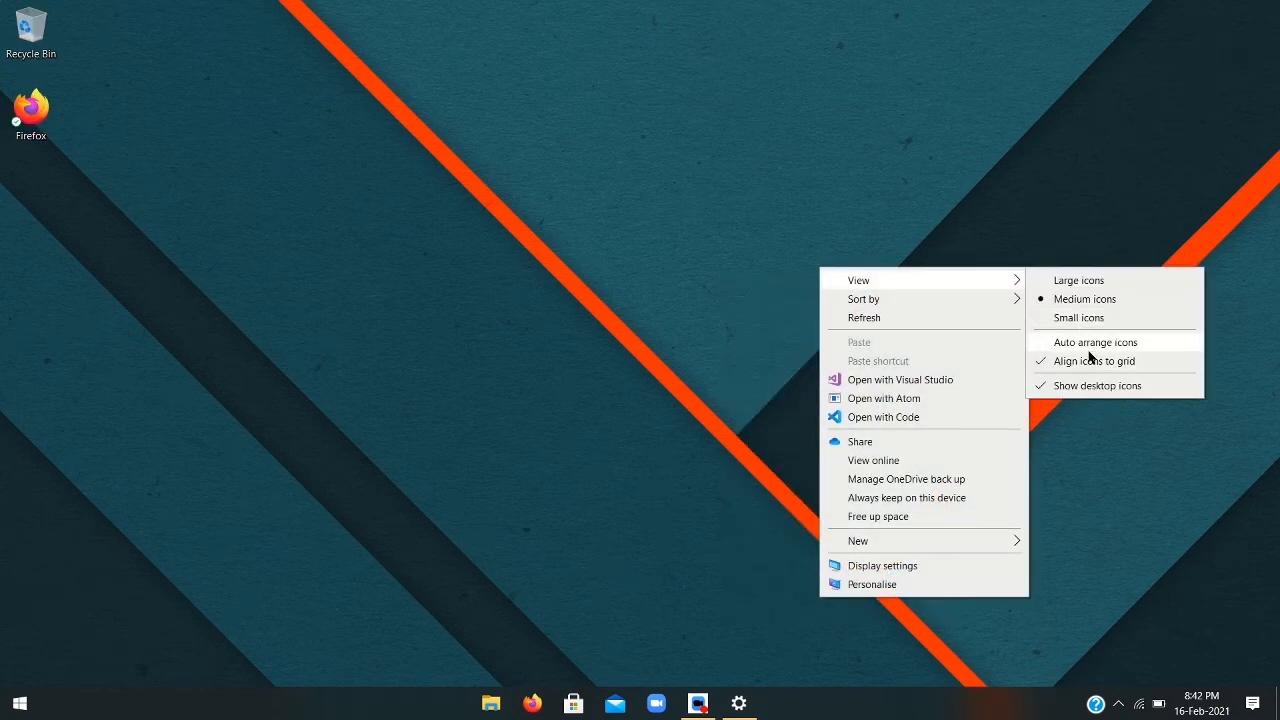
left_click(1083, 387)
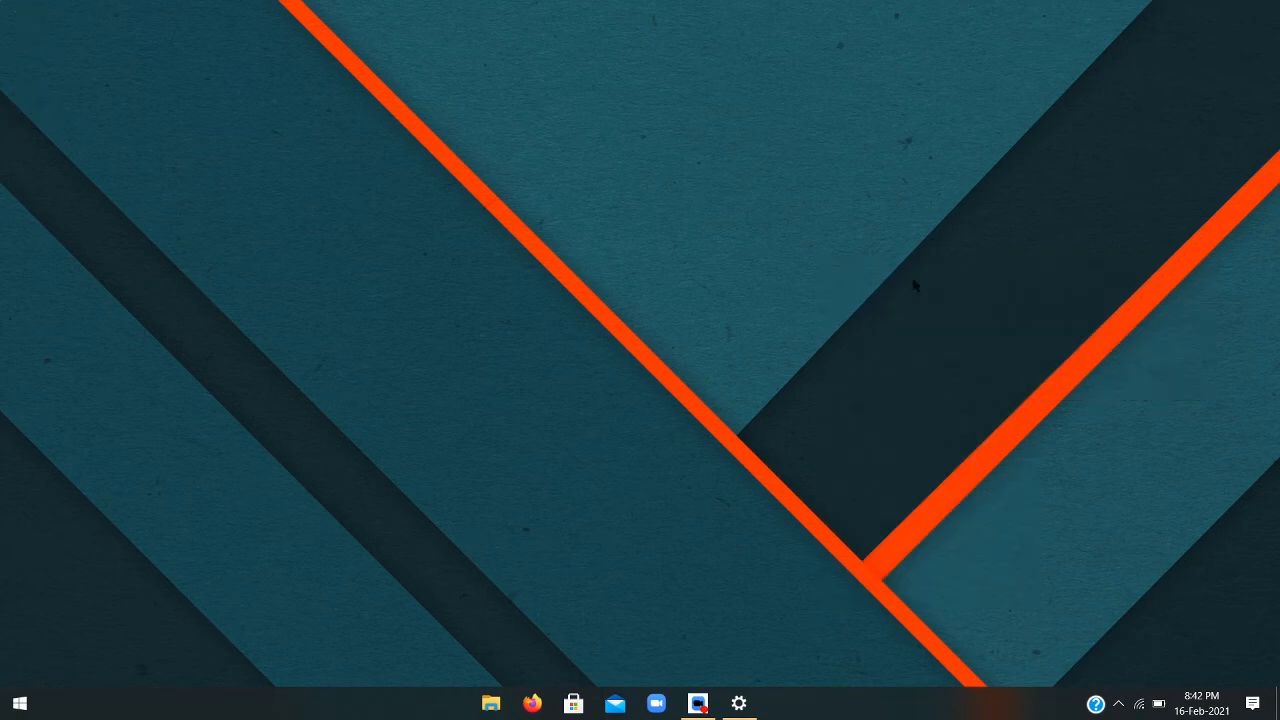
right_click(821, 264)
left_click(585, 420)
right_click(585, 420)
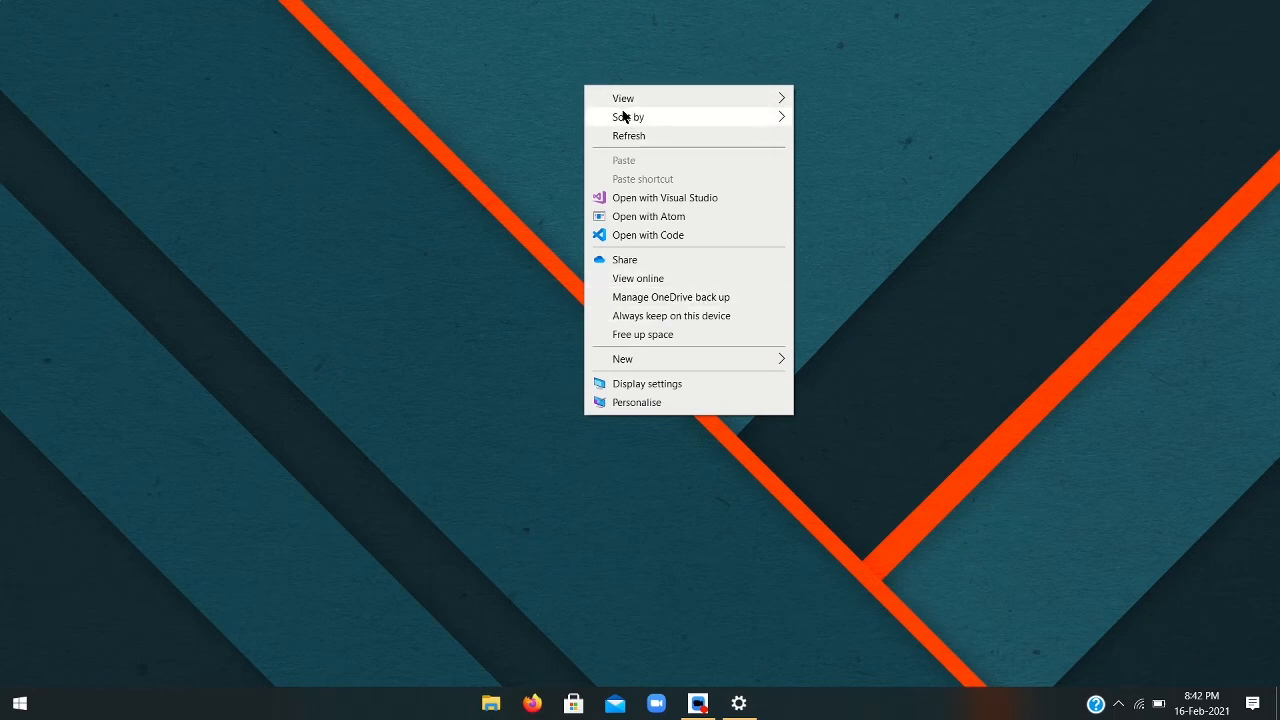
mouse_move(623, 99)
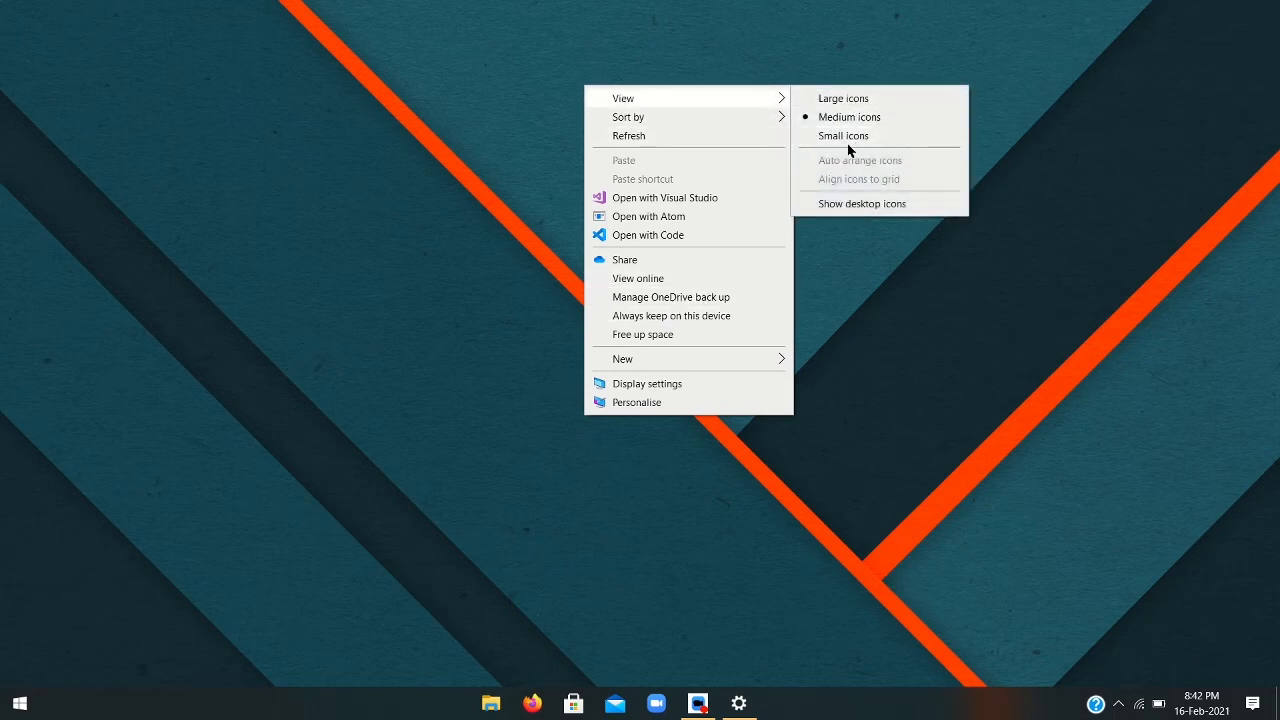
left_click(878, 206)
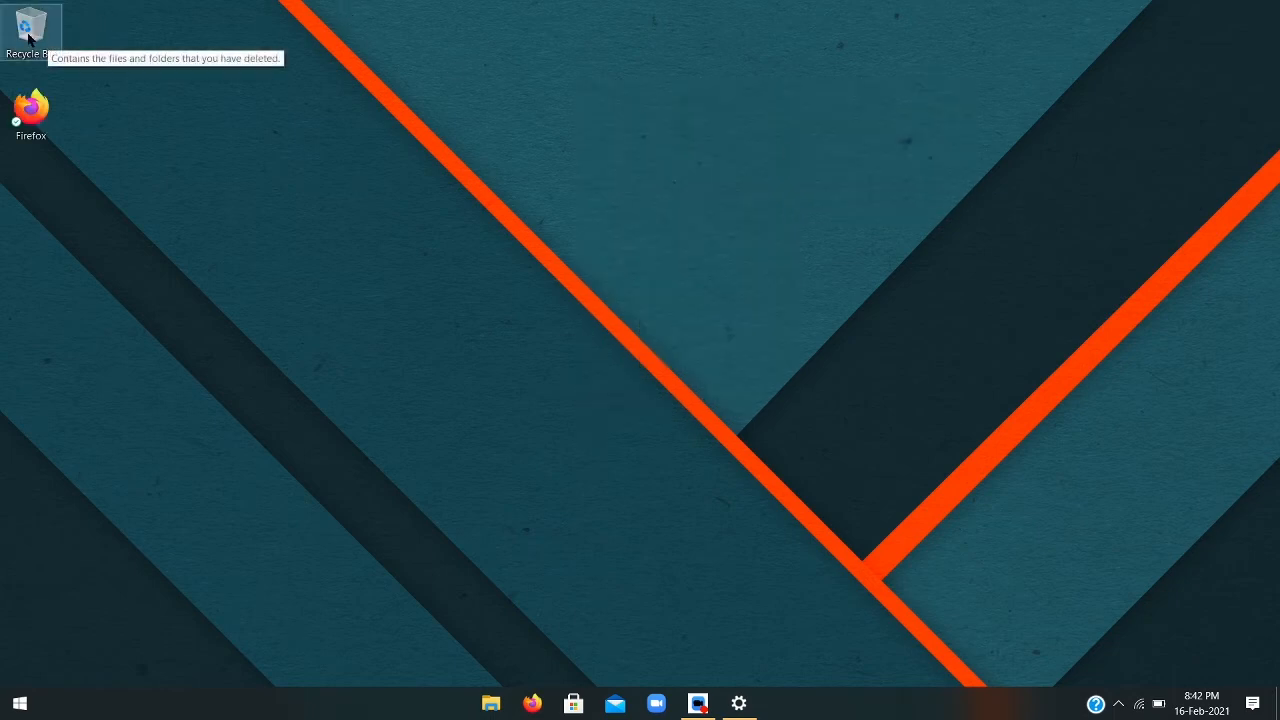
Return to the Taskbar settings and look through the taskbar location choices and the options below them.
left_click(738, 704)
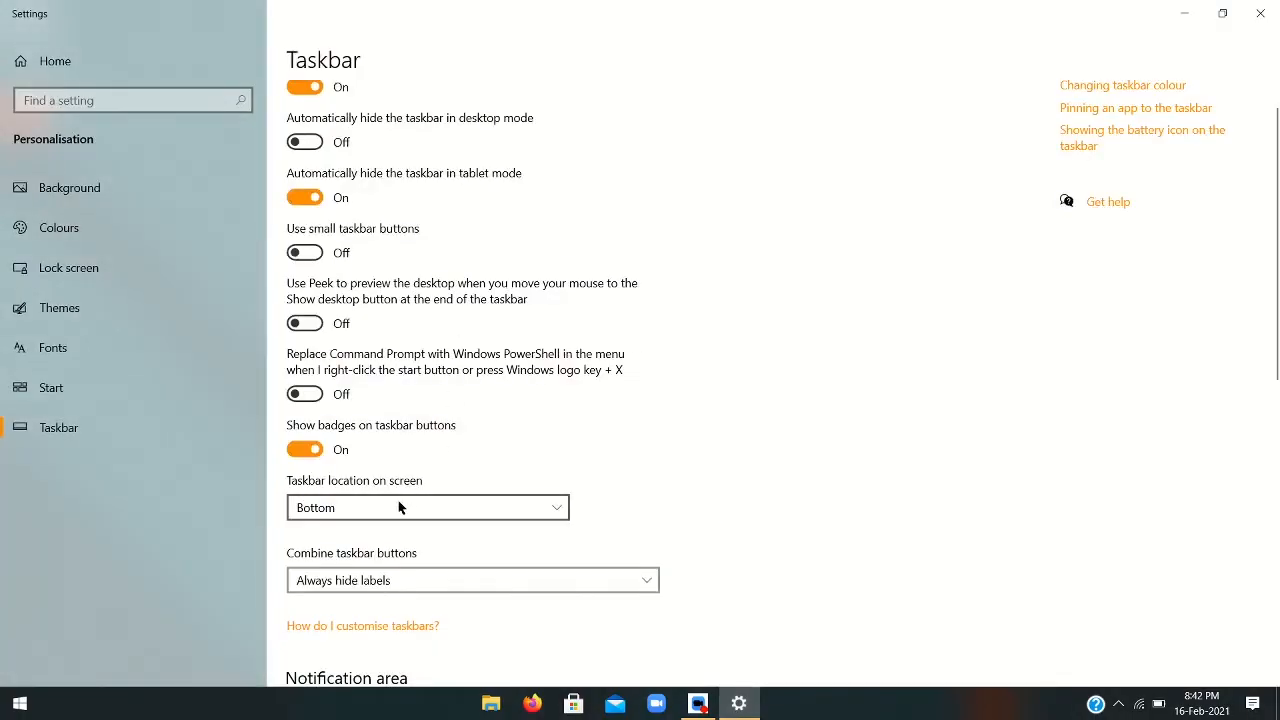
left_click(402, 507)
left_click(946, 360)
scroll(660, 401, "down", 6)
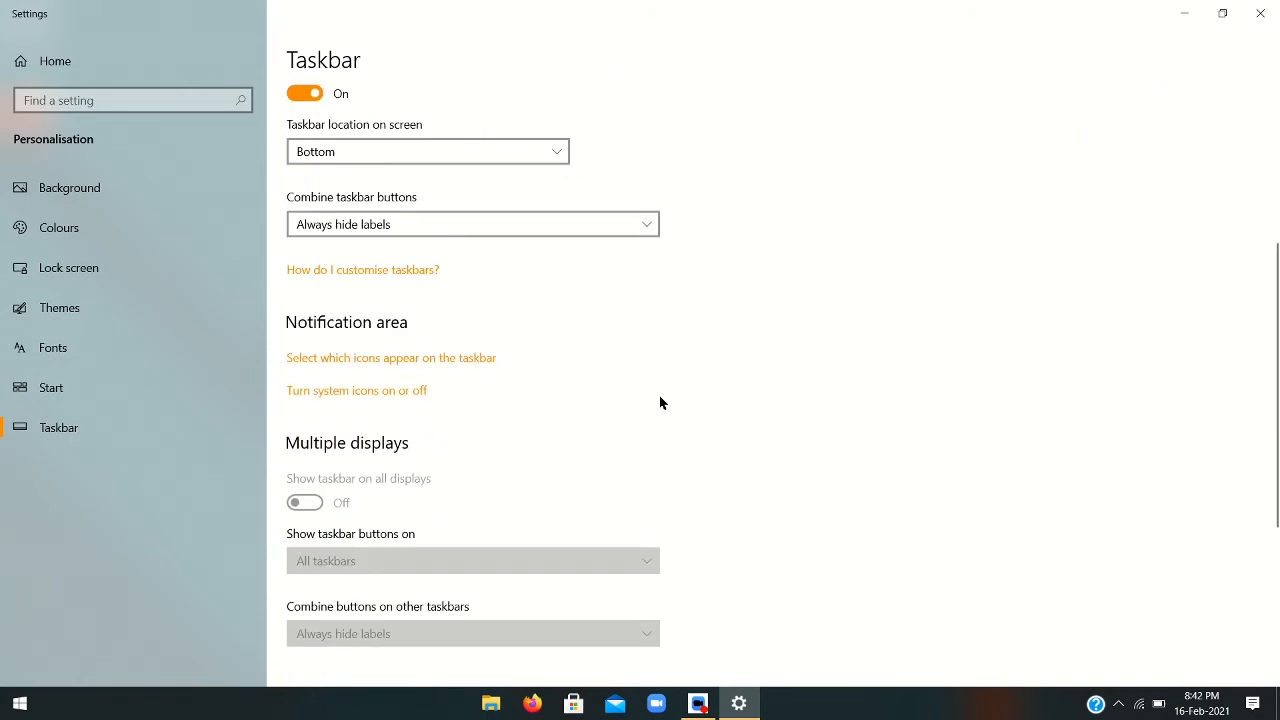
scroll(630, 350, "up", 3)
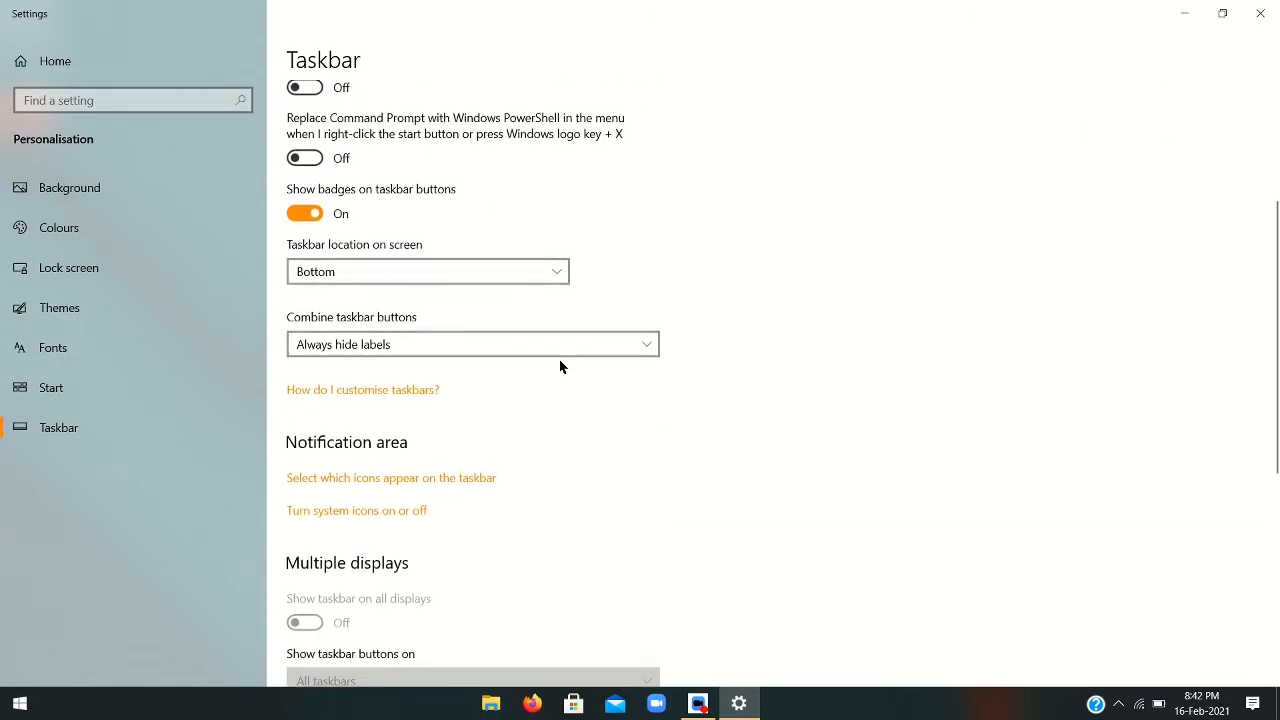
scroll(729, 180, "down", 3)
scroll(729, 171, "up", 2)
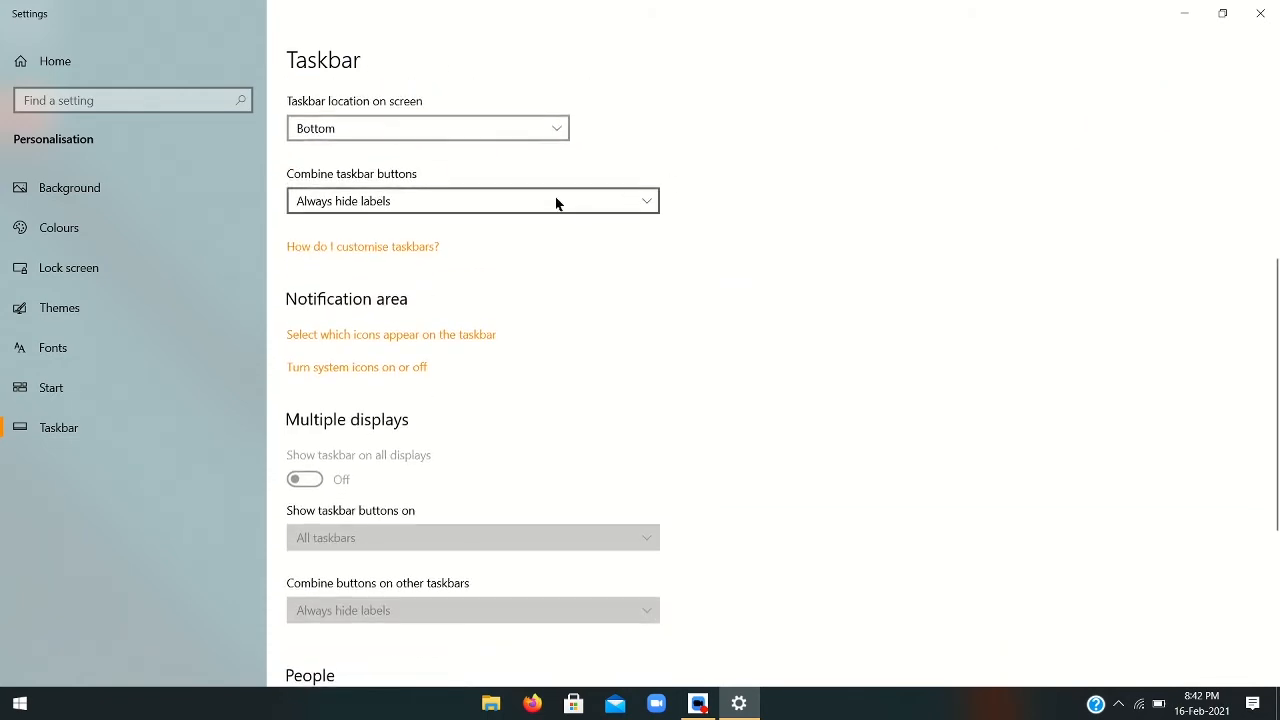
Try combining taskbar buttons as Never, and set the option back to Always hide labels.
left_click(550, 204)
left_click(409, 256)
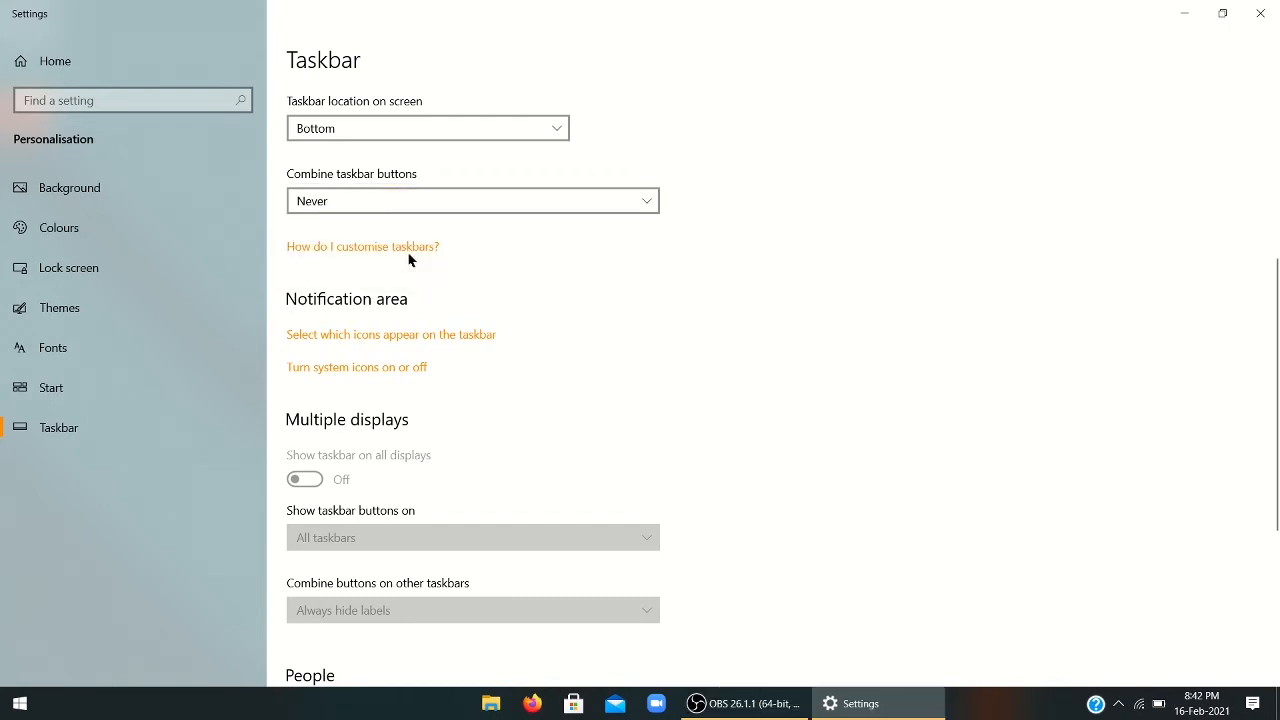
left_click(426, 203)
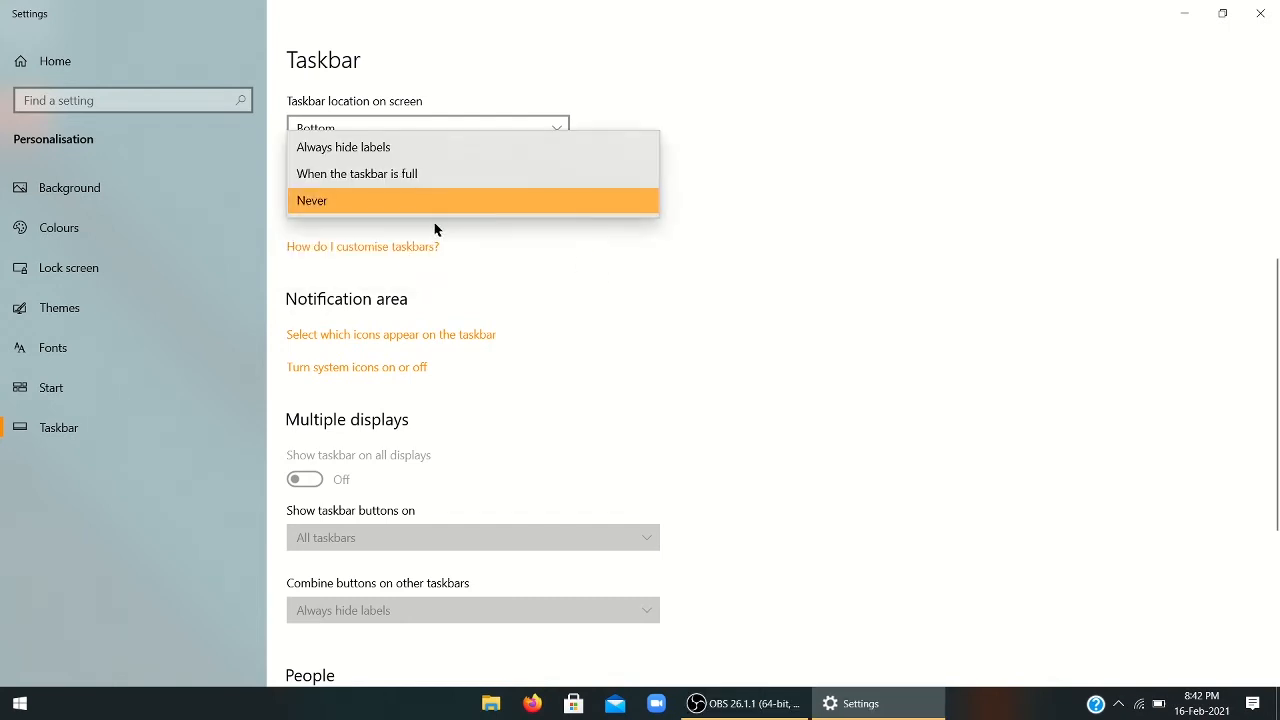
left_click(406, 152)
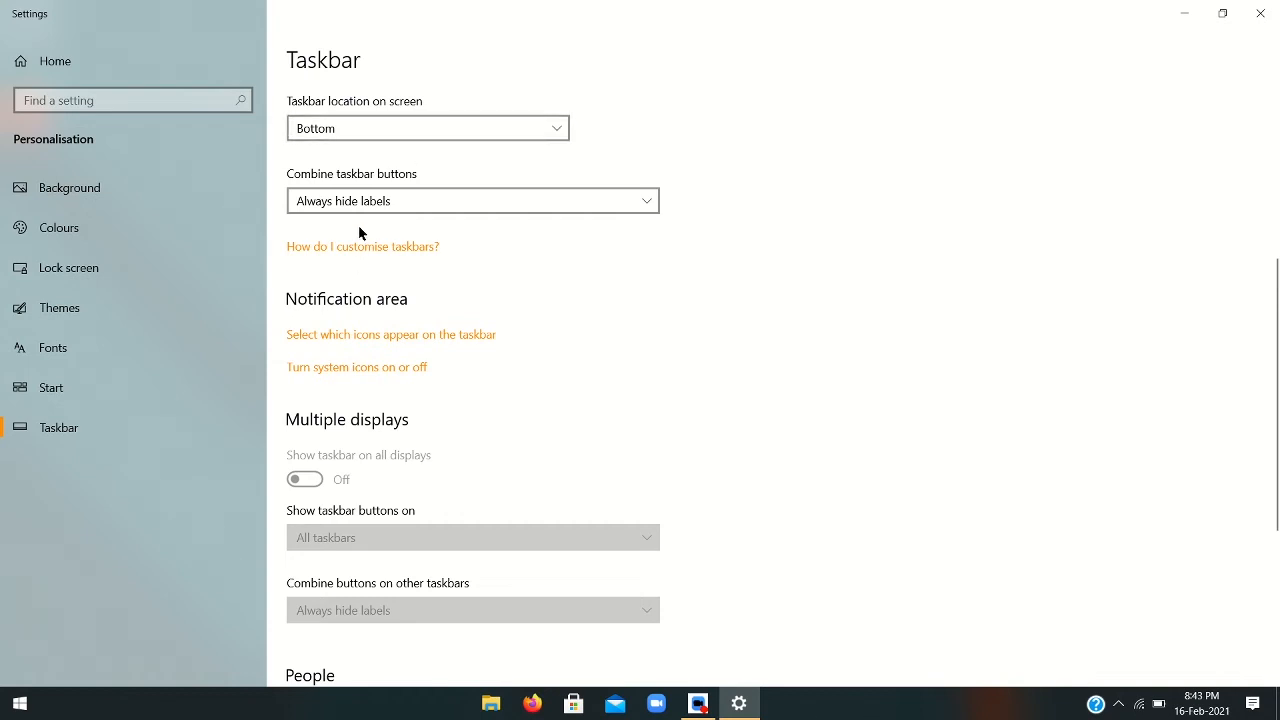
Open the desktop icon settings from the Themes page.
scroll(362, 302, "down", 2)
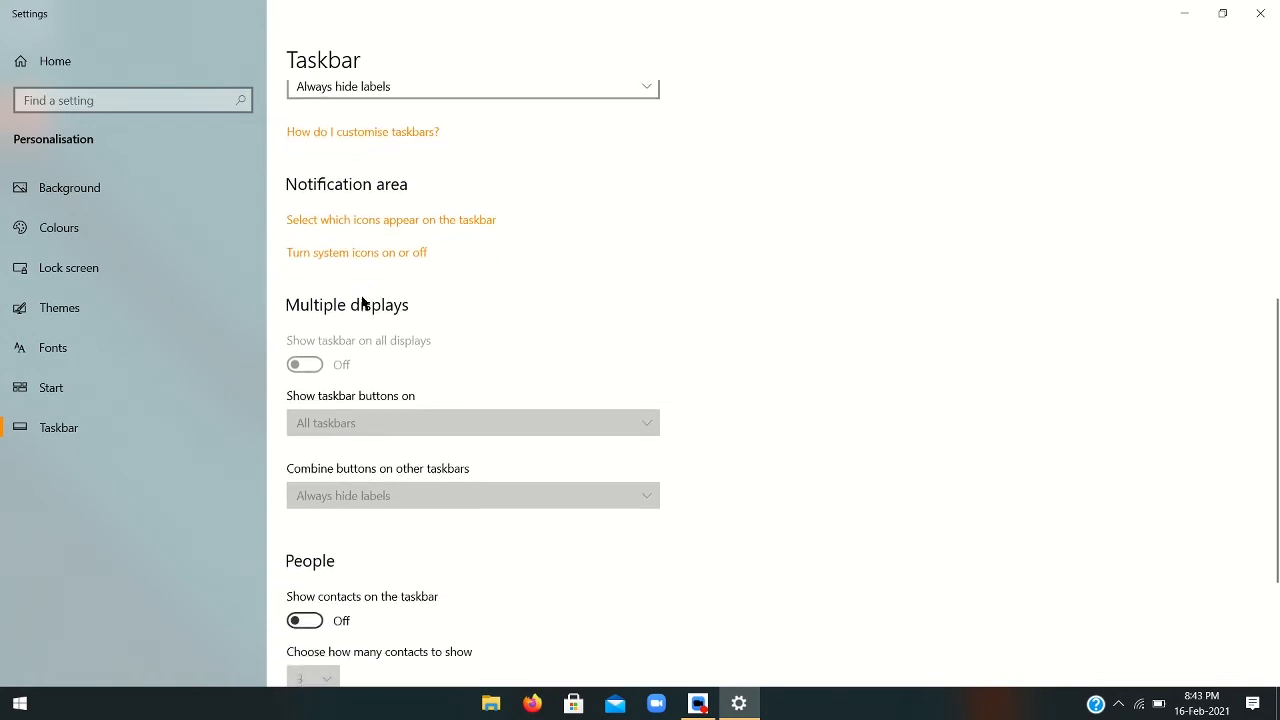
scroll(362, 302, "up", 3)
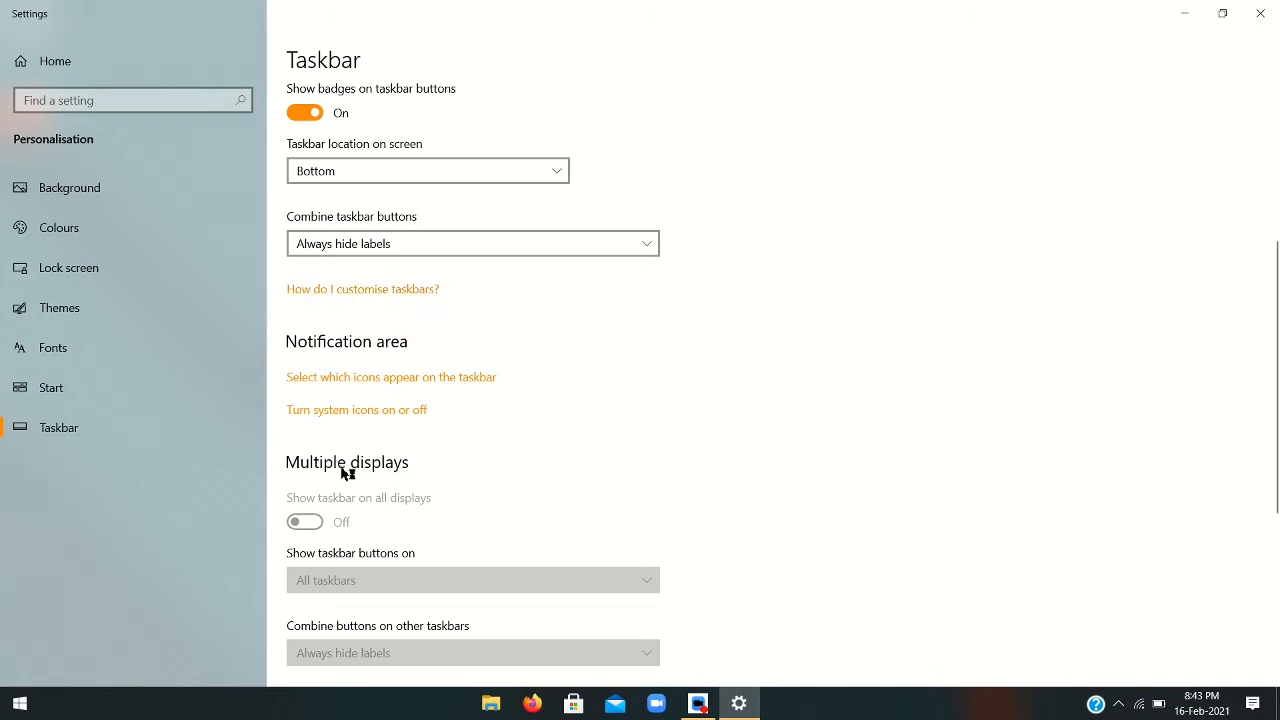
scroll(354, 522, "up", 3)
scroll(353, 524, "down", 1)
scroll(353, 524, "up", 2)
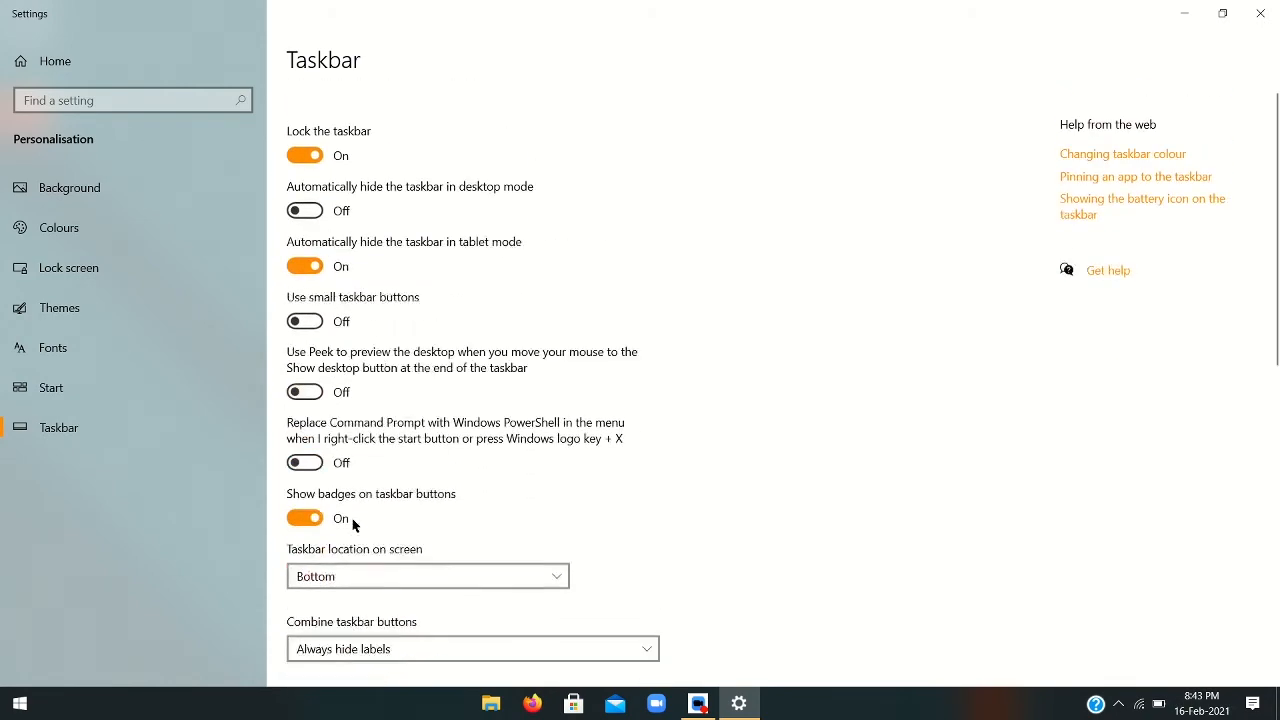
left_click(109, 306)
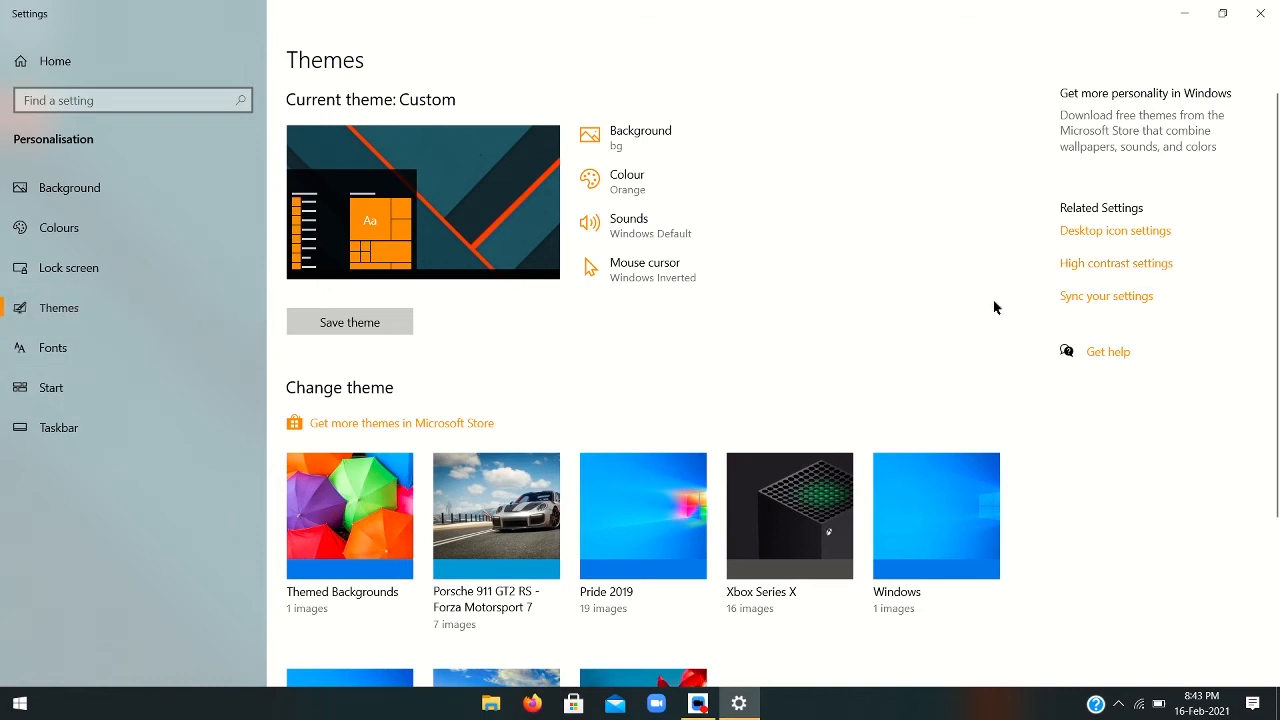
left_click(1135, 230)
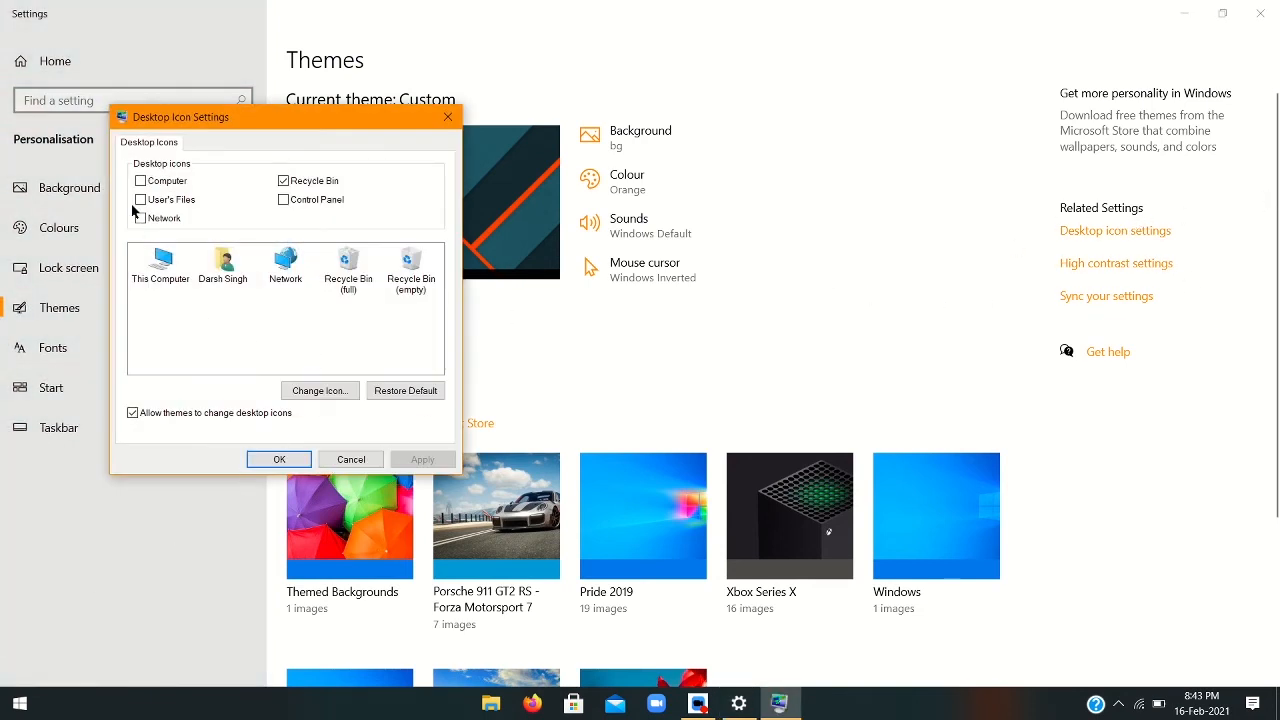
Try enabling the Computer, Control Panel and User's Files desktop icons, turning each back off.
left_click(398, 277)
left_click(343, 258)
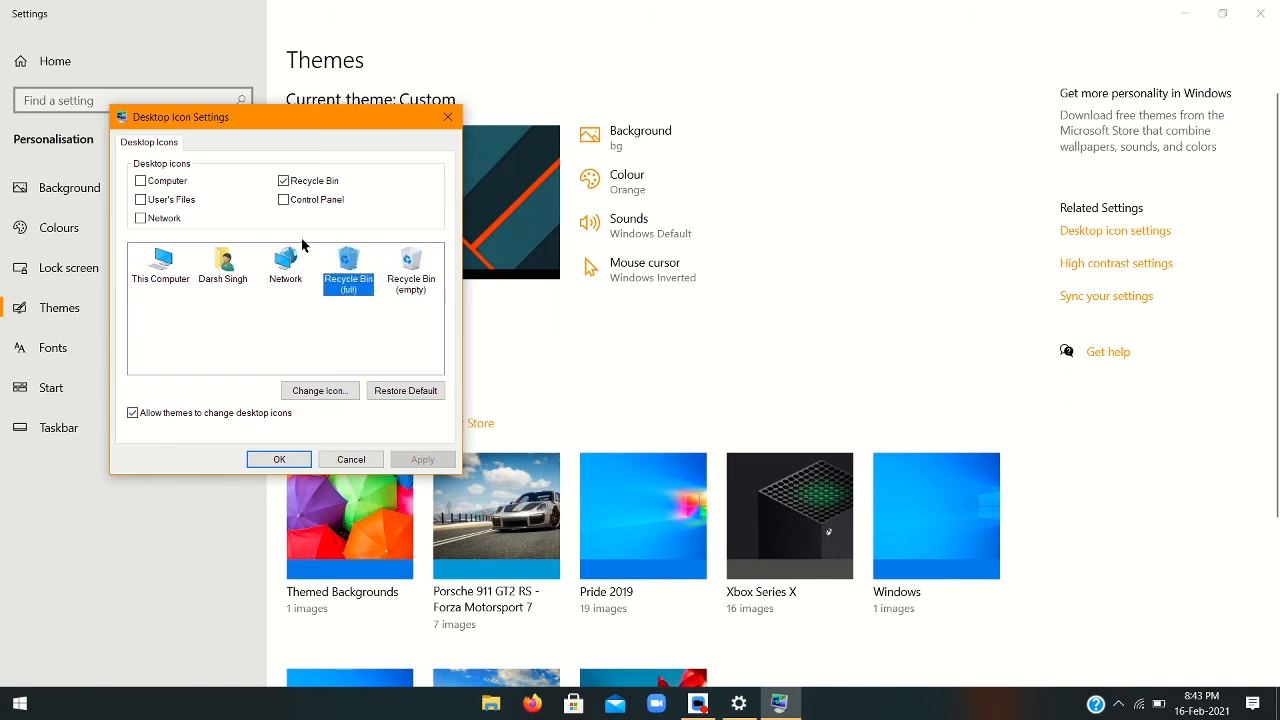
left_click(292, 256)
left_click(160, 258)
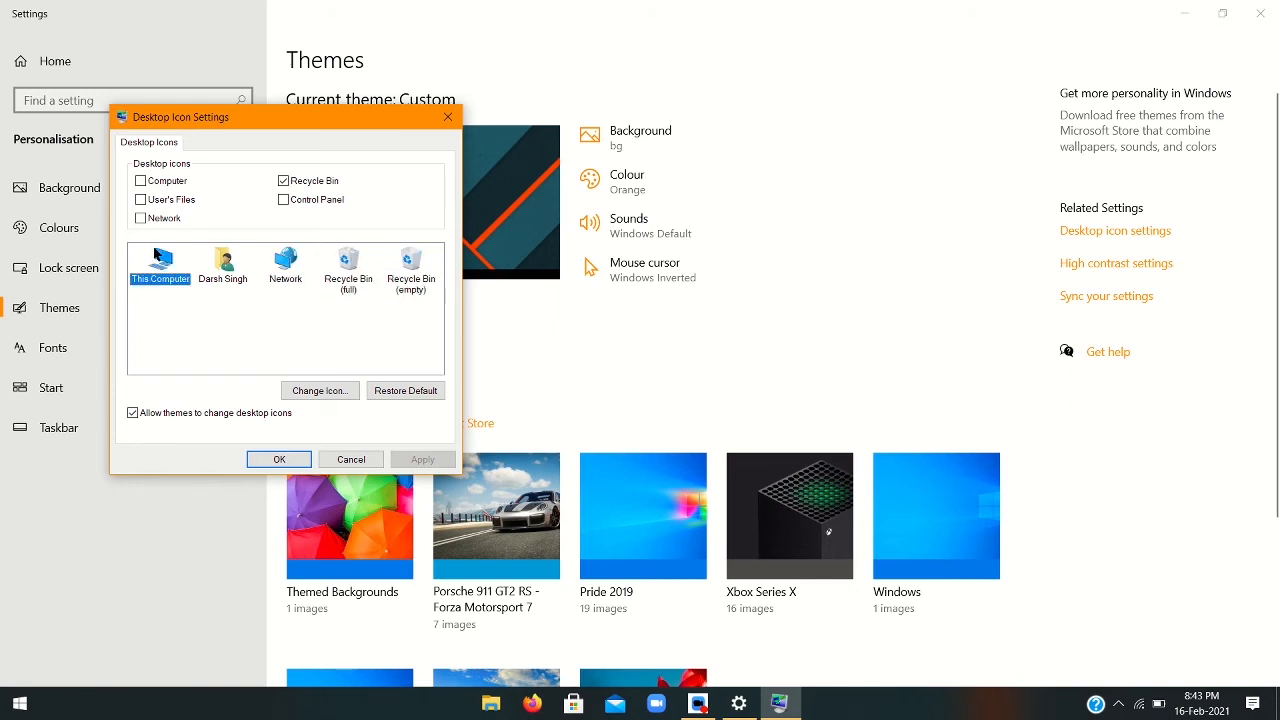
left_click(141, 181)
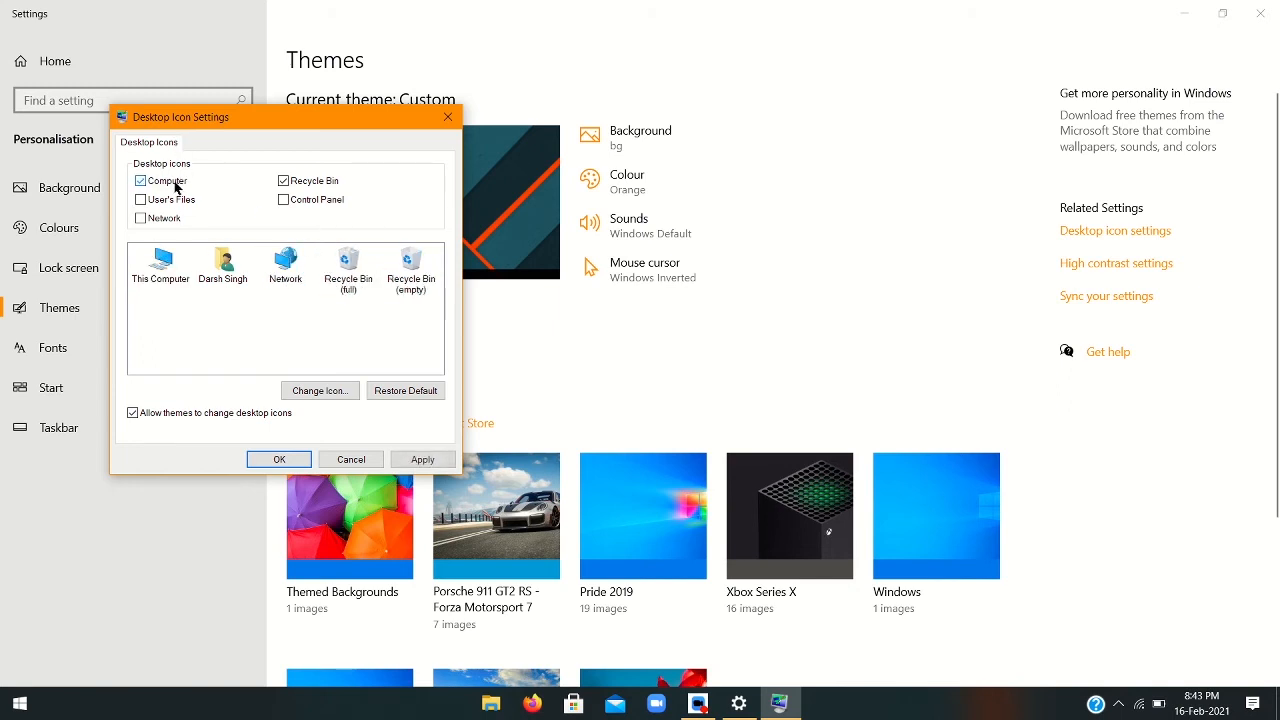
left_click(305, 203)
left_click(148, 203)
left_click(144, 199)
left_click(142, 181)
left_click(314, 199)
Look through the alternative icons offered for the empty Recycle Bin, and leave the icon selection without changing it.
left_click(405, 272)
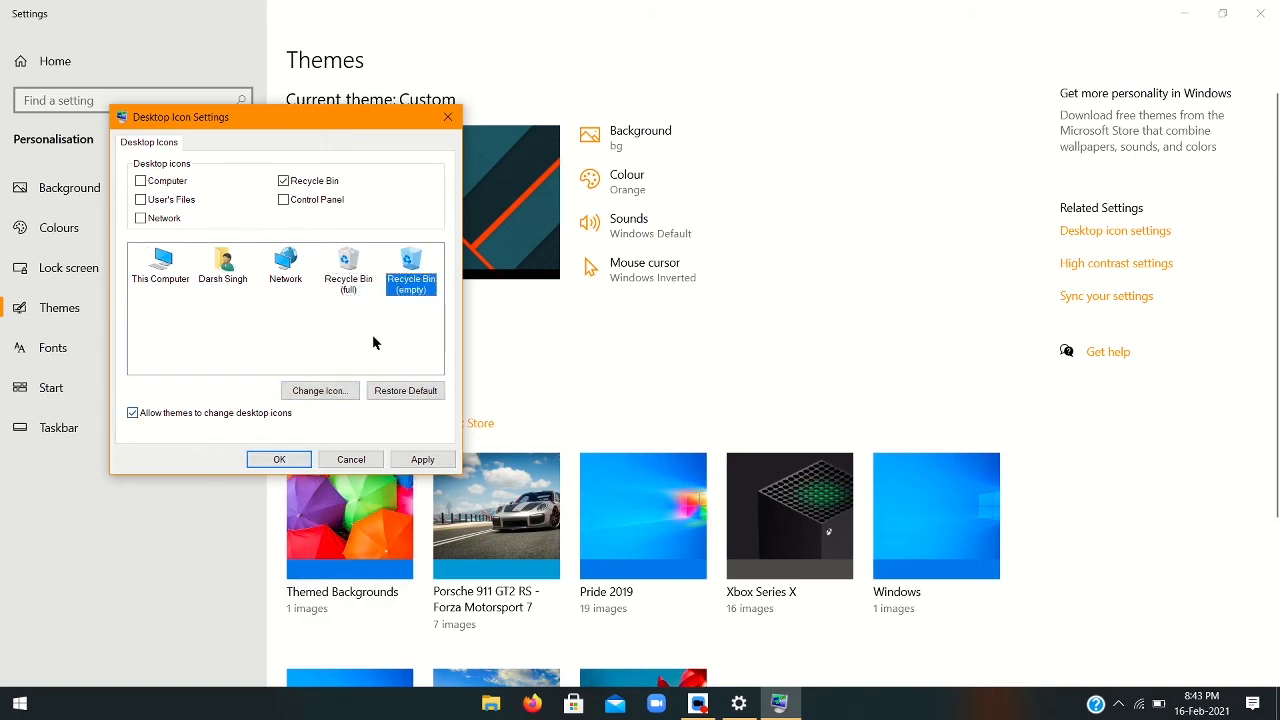
left_click(320, 390)
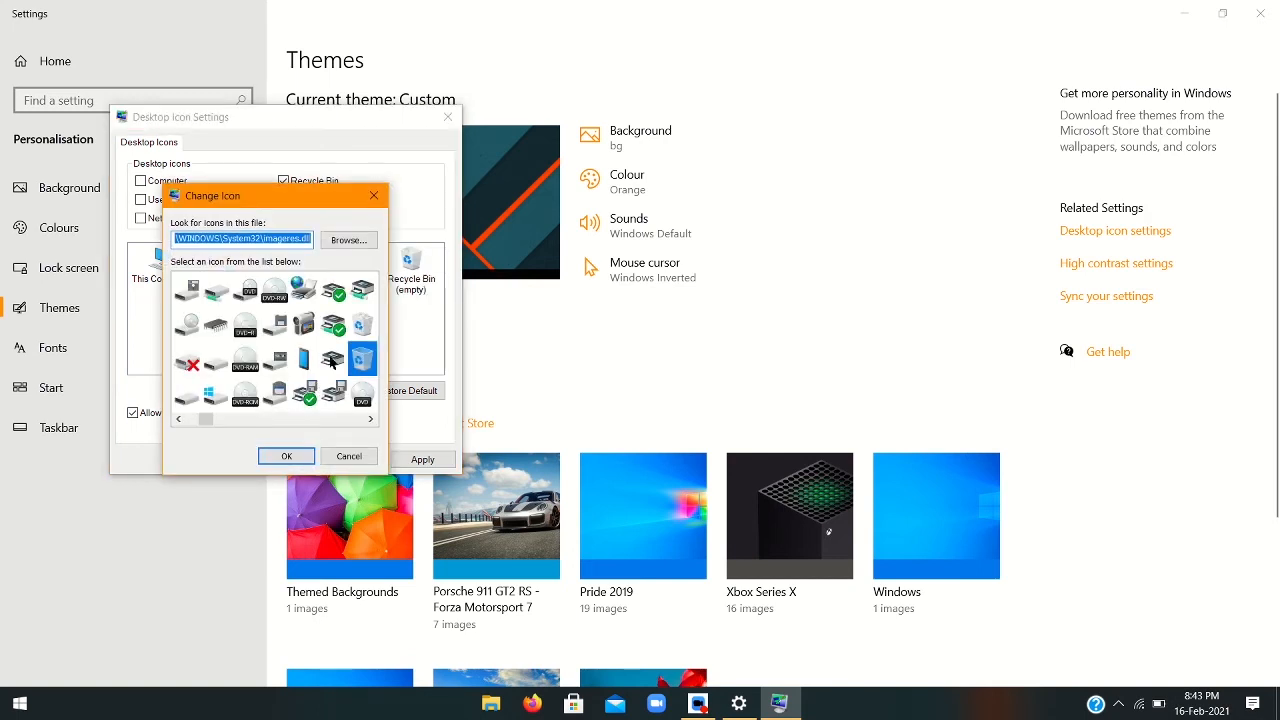
left_click(179, 420)
left_click(179, 420)
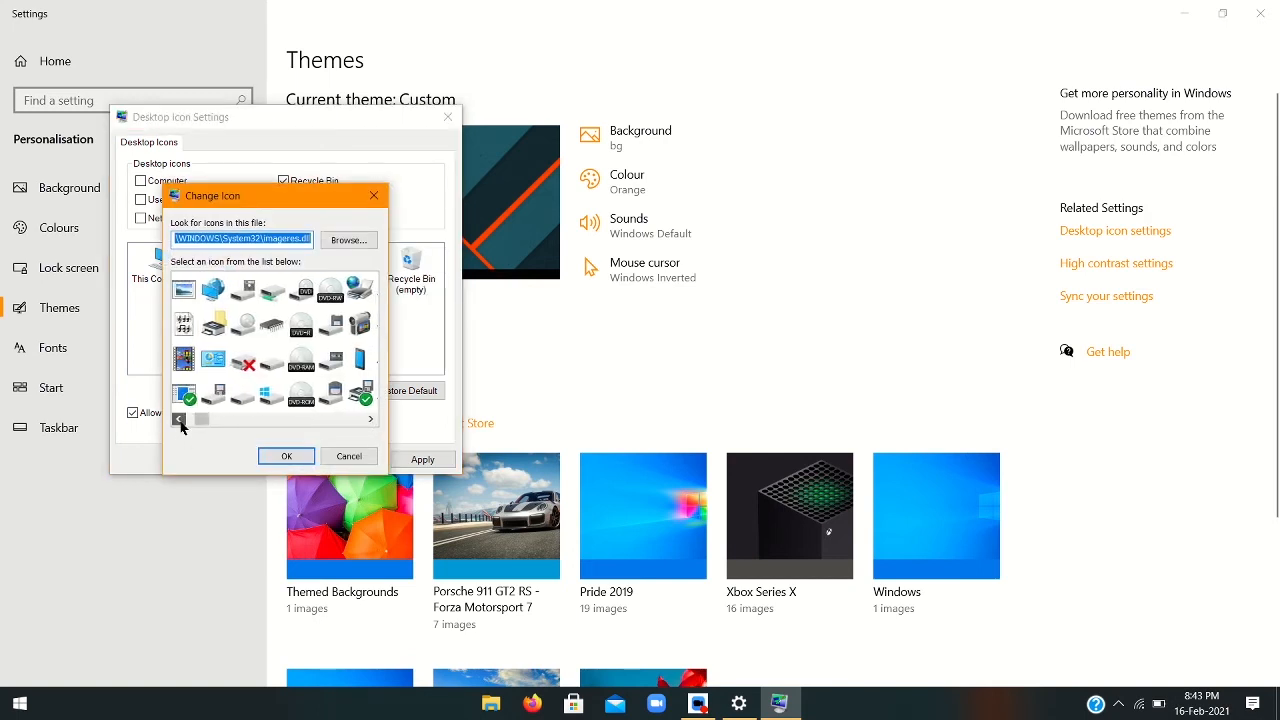
left_click(179, 420)
left_click(179, 420)
left_click(180, 421)
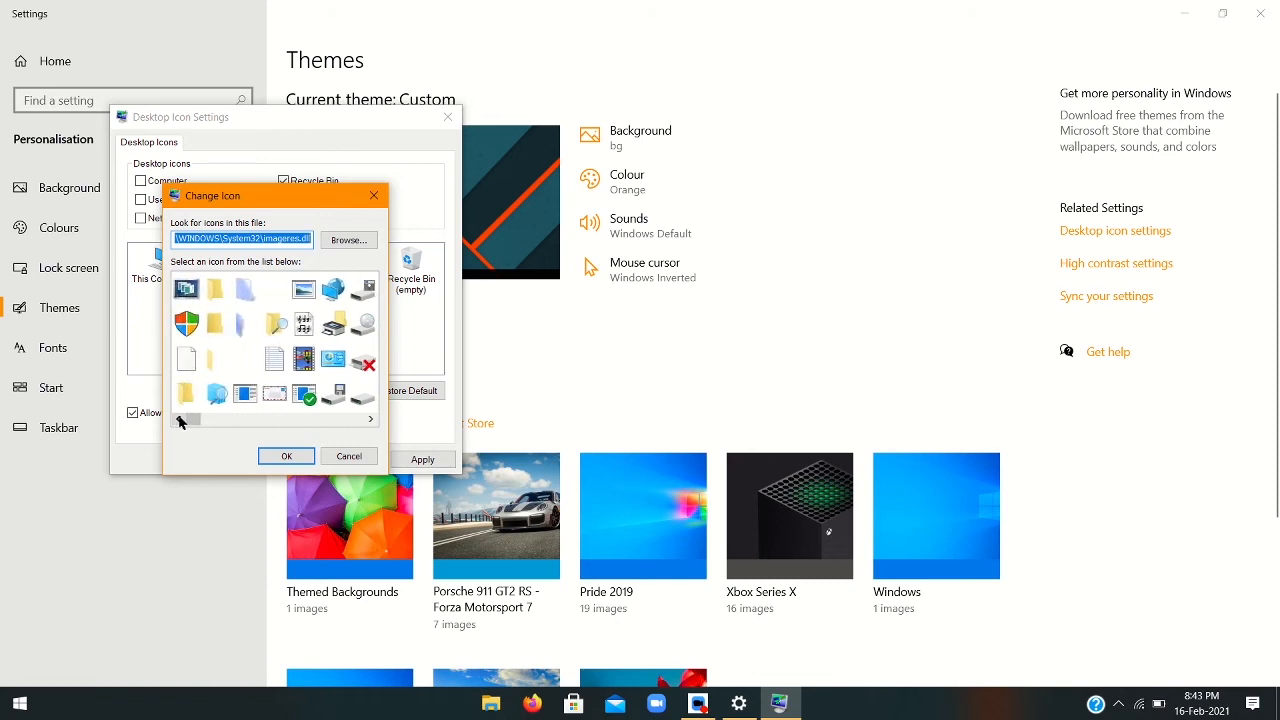
left_click(369, 412)
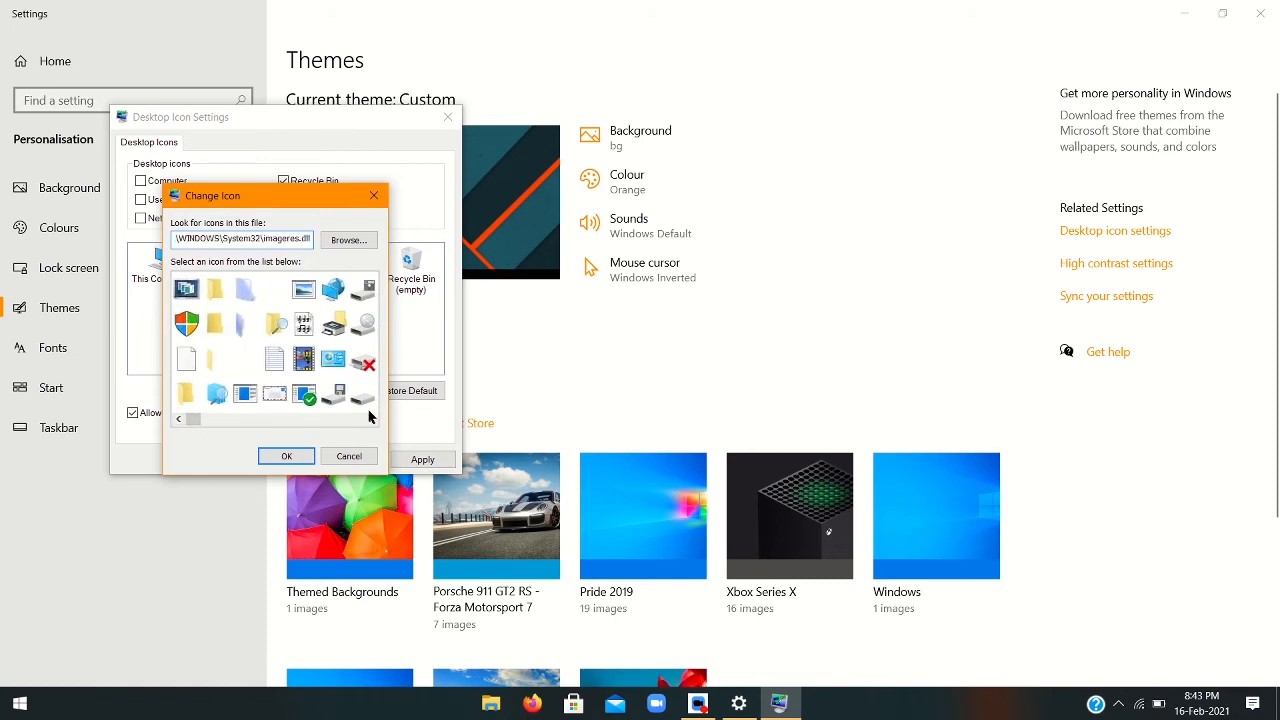
left_click(371, 421)
left_click(371, 421)
left_click(371, 421)
left_click(371, 421)
left_click(371, 421)
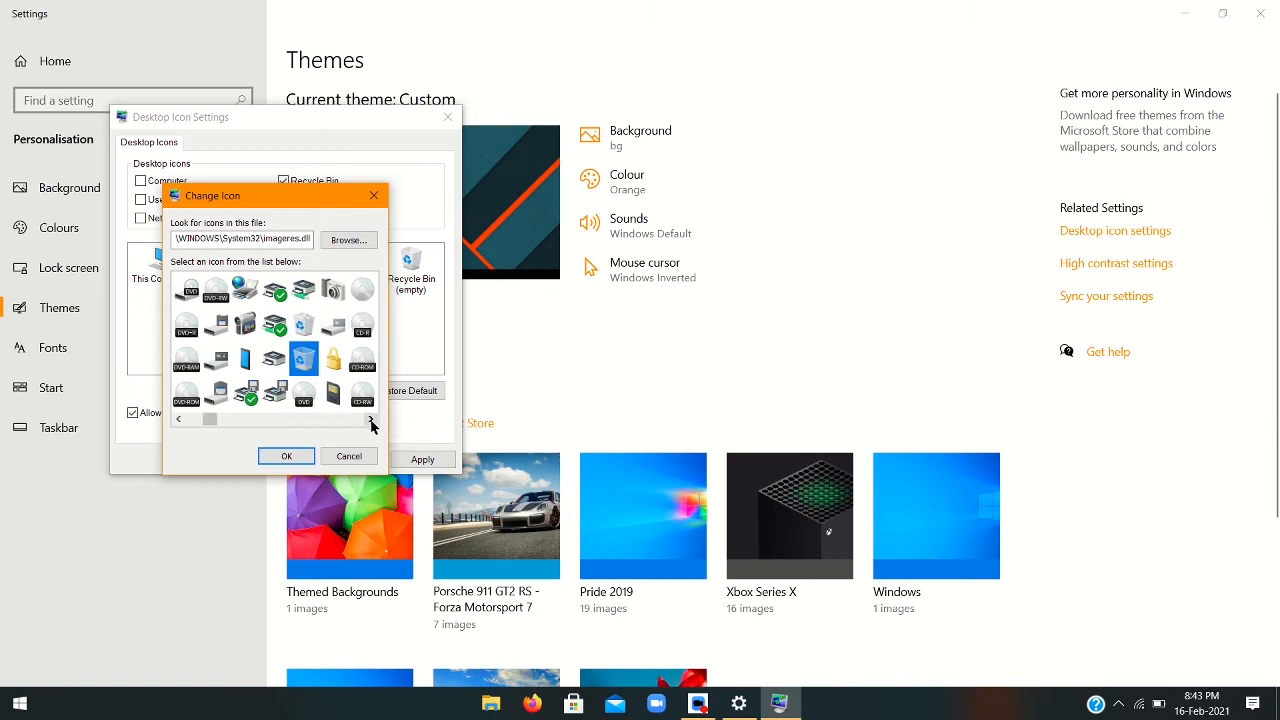
left_click(370, 420)
left_click(370, 420)
left_click(370, 420)
left_click(370, 420)
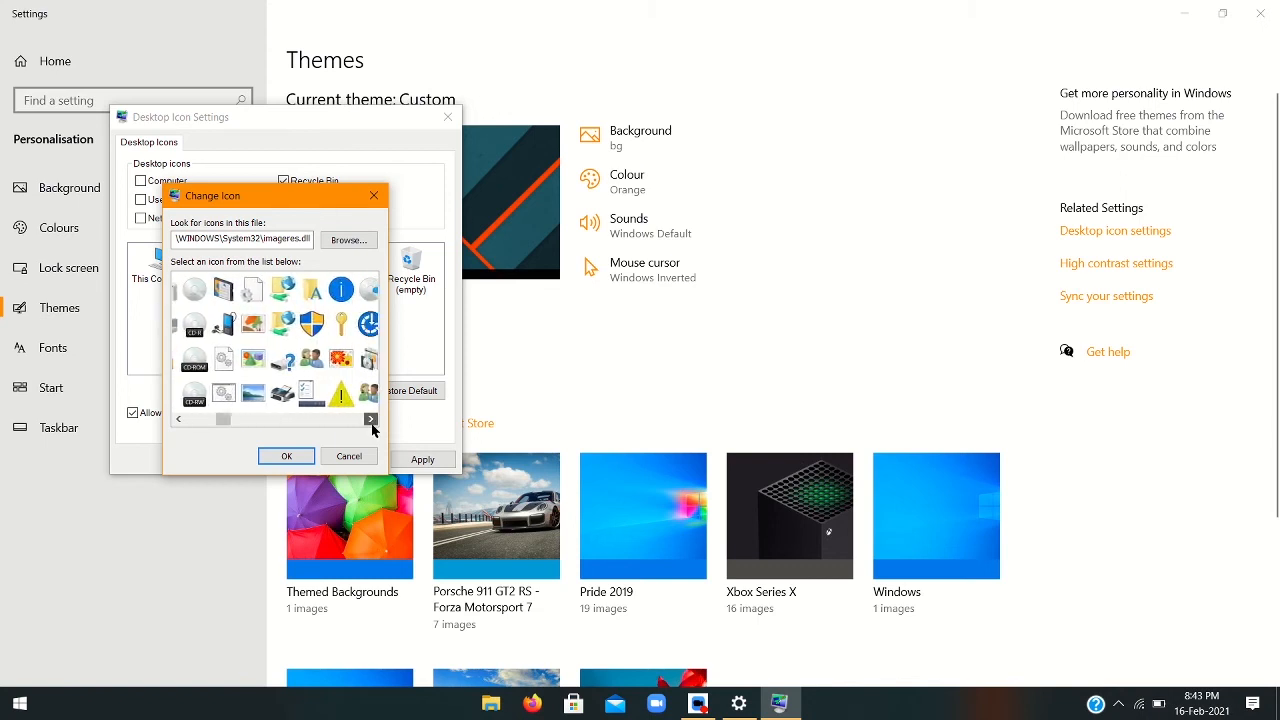
left_click(370, 420)
left_click(370, 420)
left_click(370, 420)
left_click(370, 420)
left_click(370, 420)
left_click(370, 420)
left_click(370, 420)
left_click(370, 420)
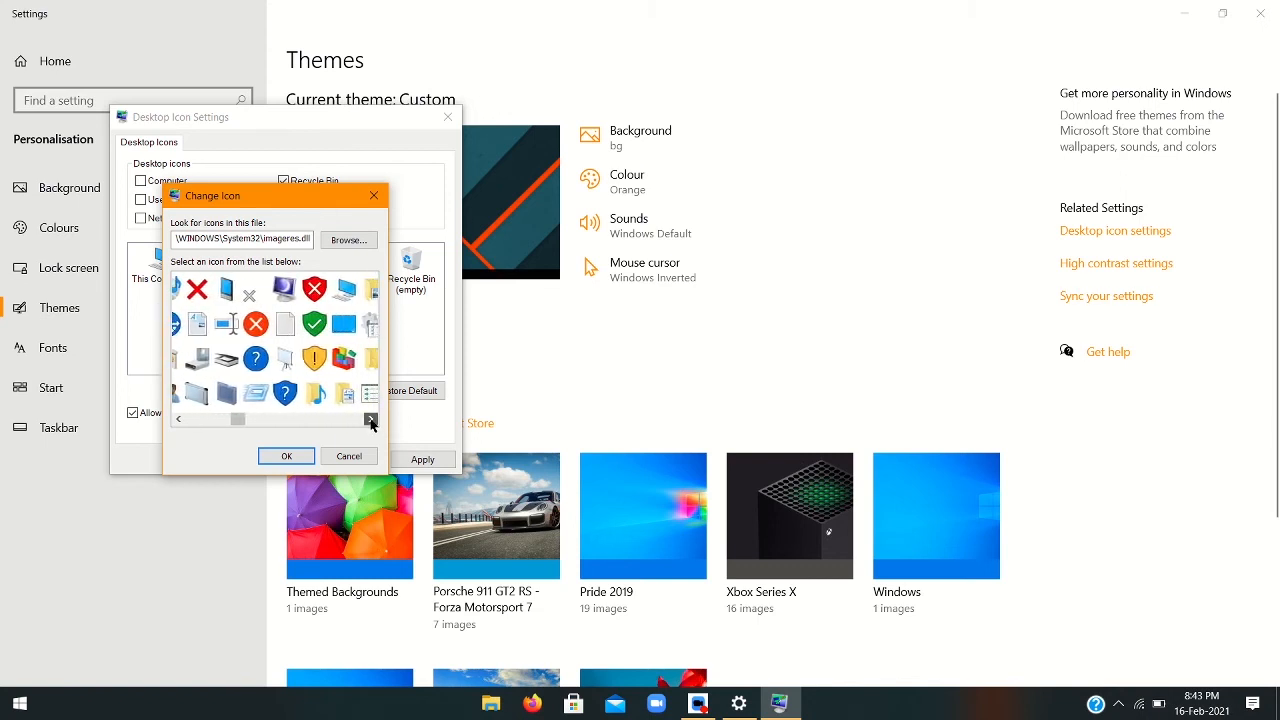
left_click(370, 420)
left_click(370, 420)
left_click(370, 420)
left_click(370, 420)
left_click(370, 420)
left_click(370, 420)
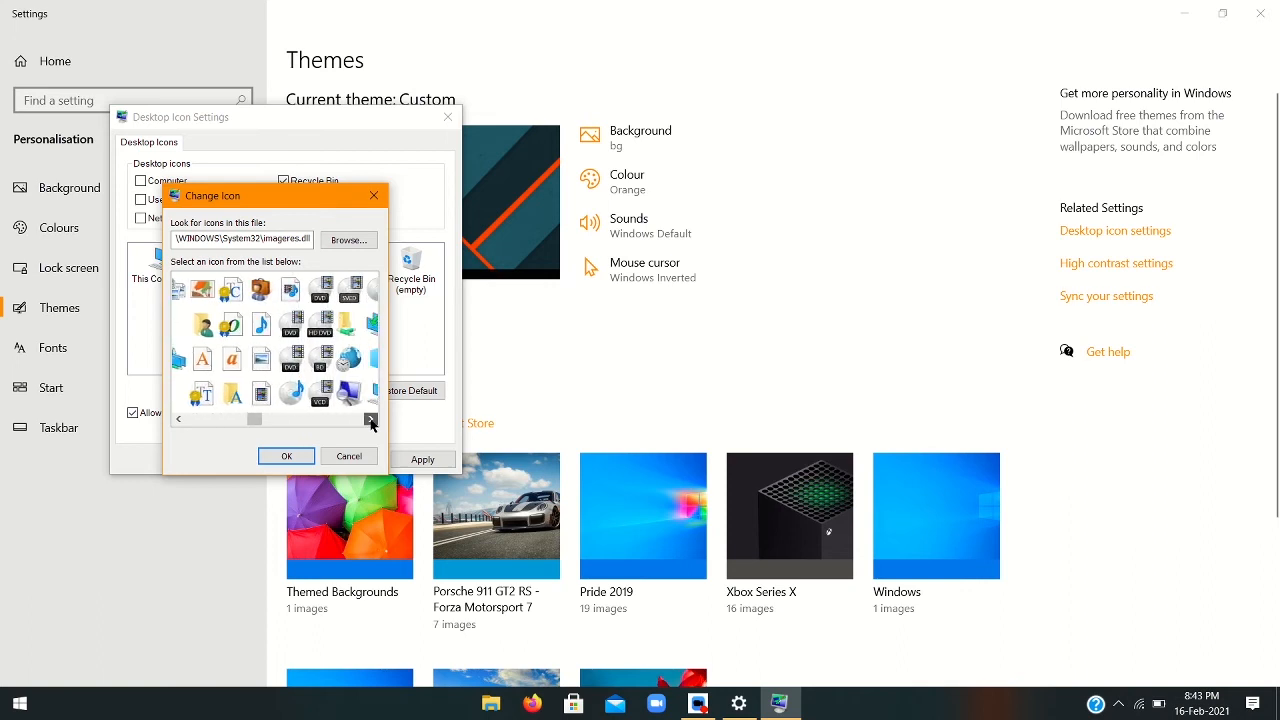
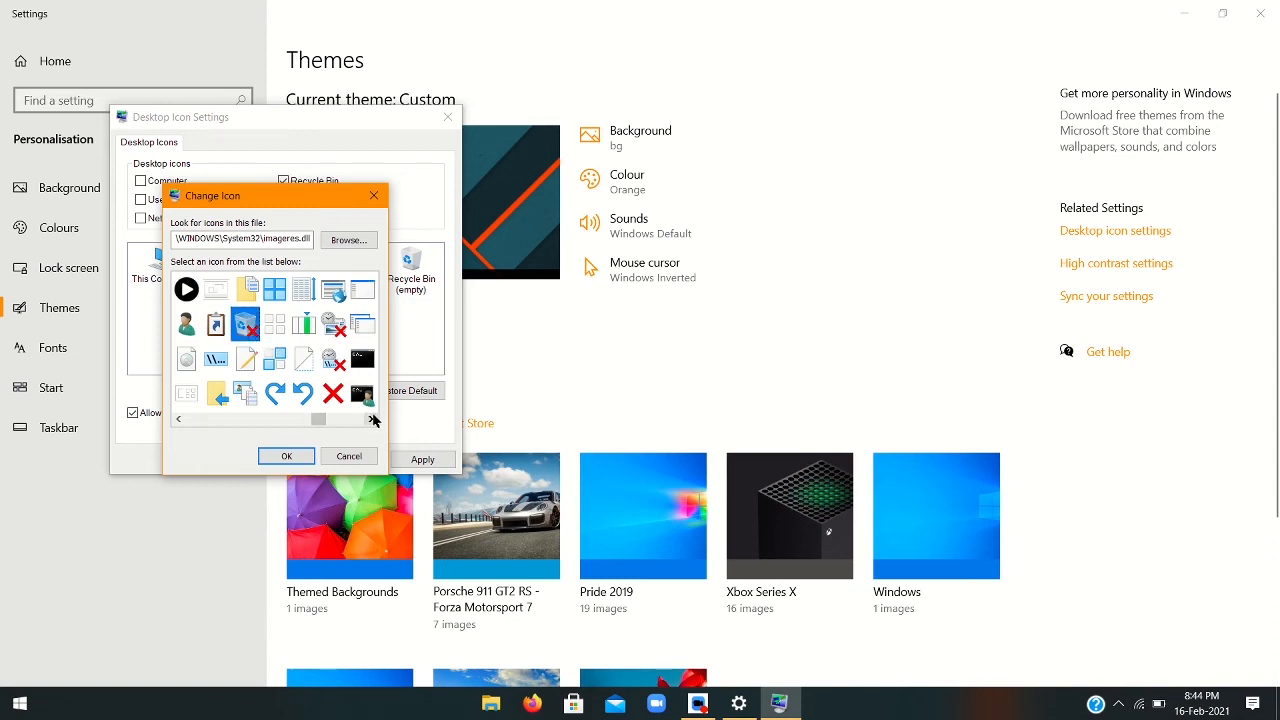
left_click(373, 420)
left_click(372, 420)
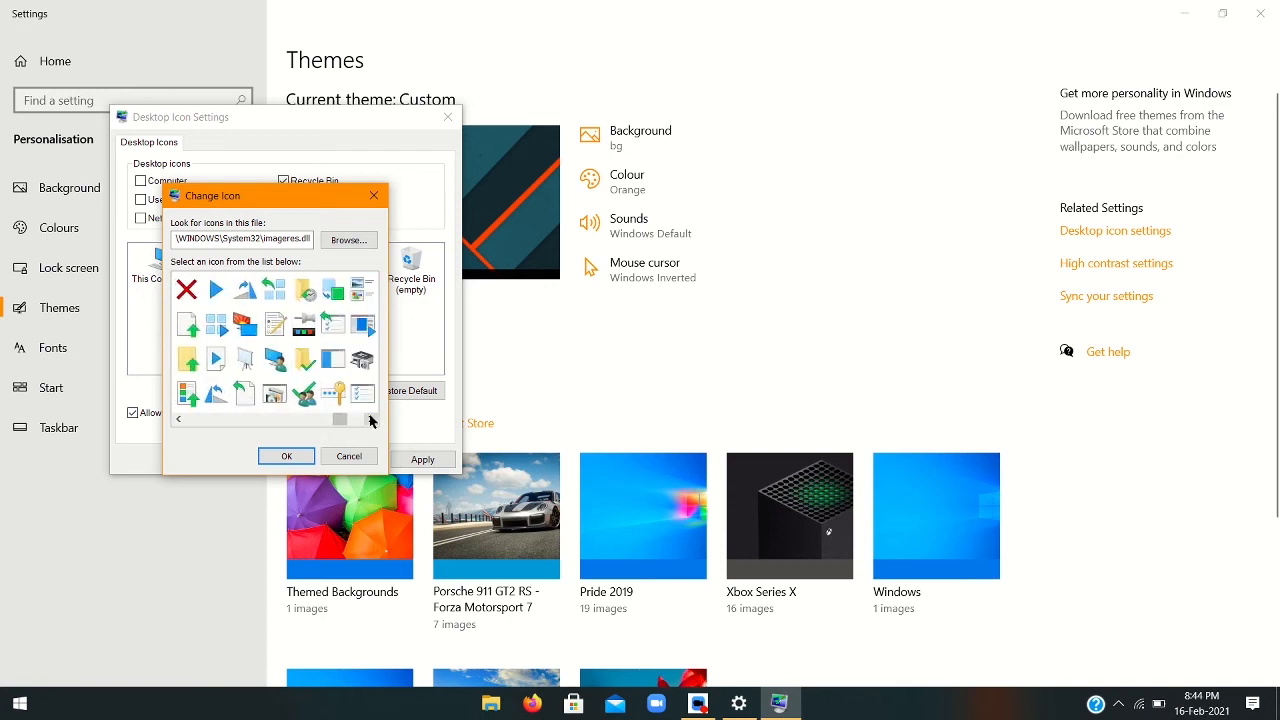
left_click(370, 420)
left_click(370, 420)
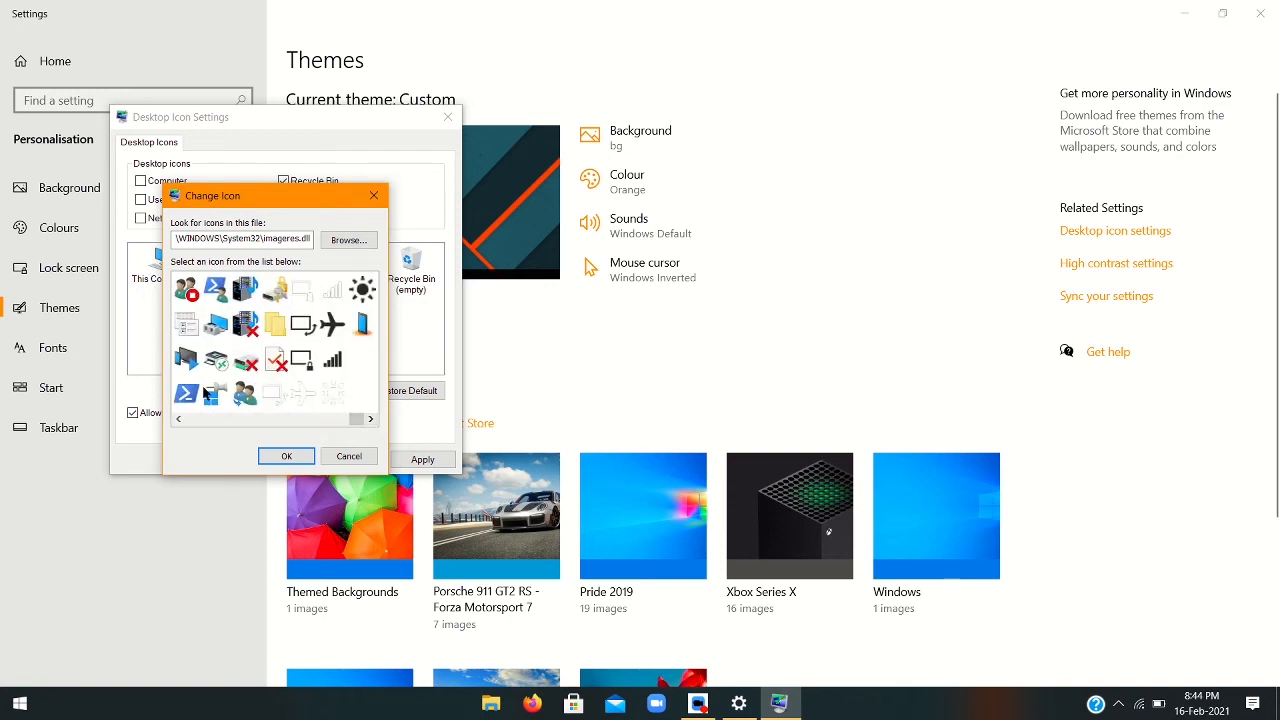
left_click(176, 406)
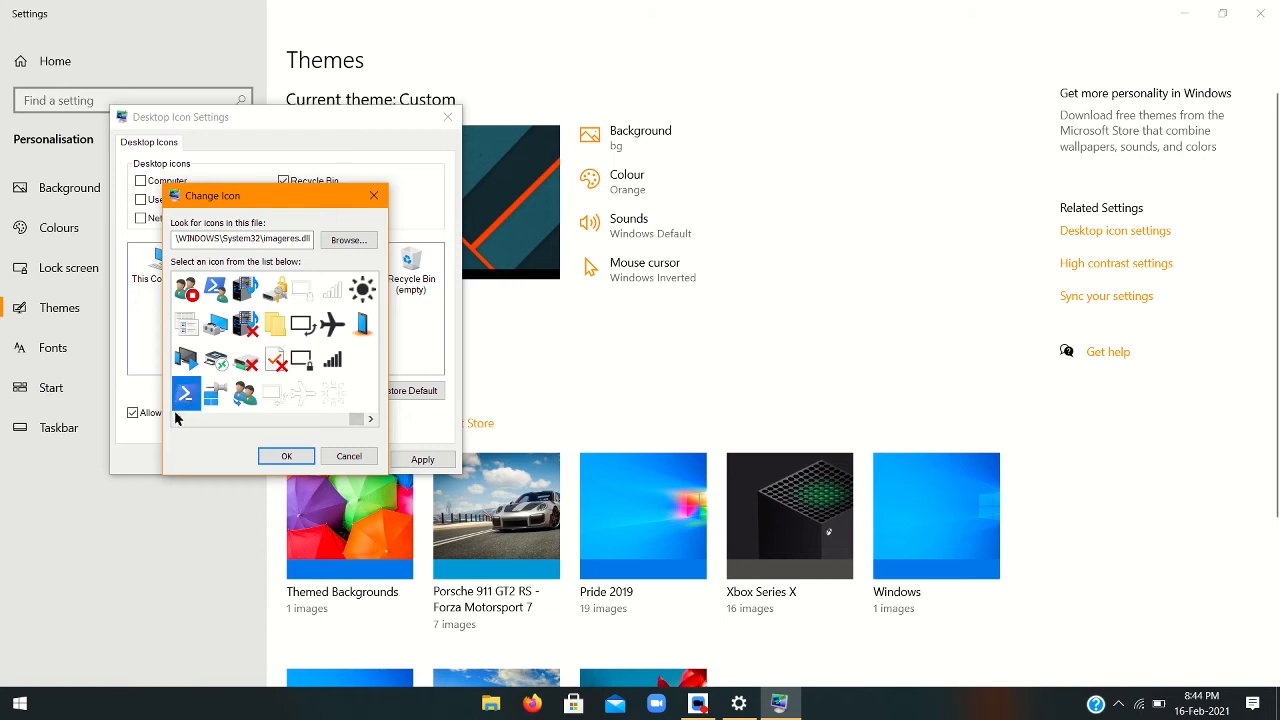
left_click(178, 419)
left_click(178, 419)
left_click(178, 419)
left_click(178, 419)
left_click(178, 419)
left_click(178, 419)
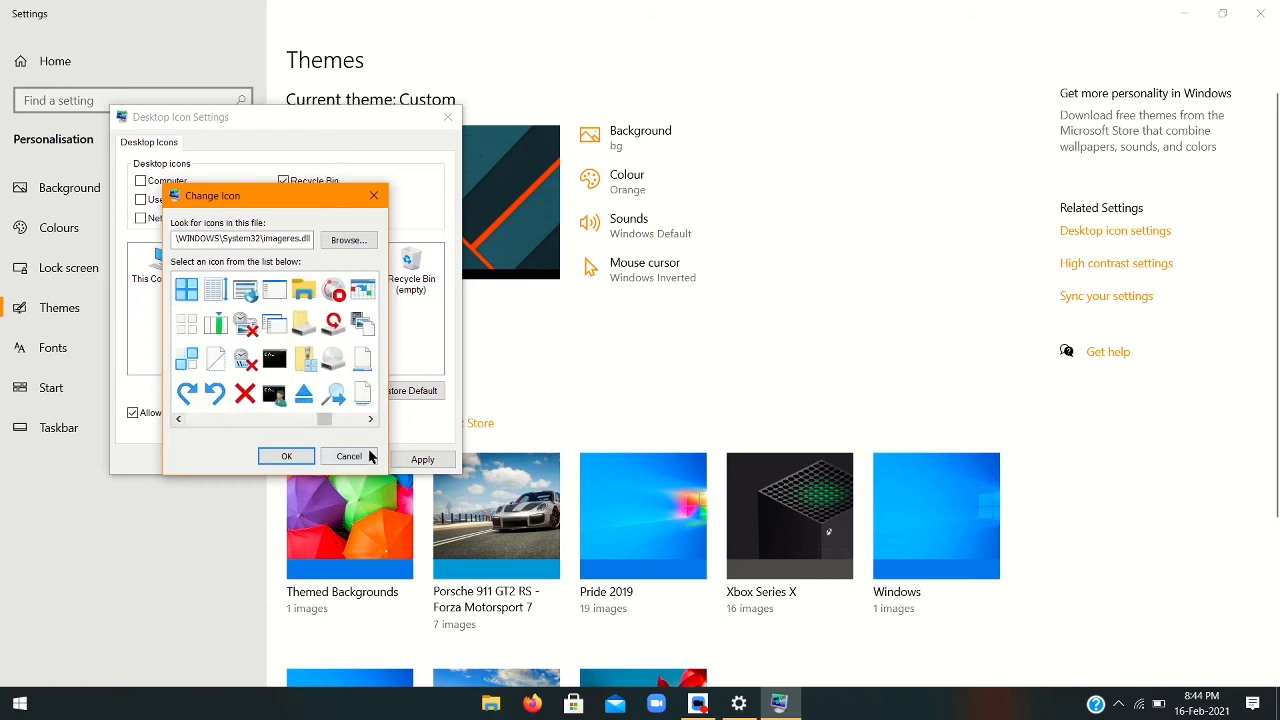
left_click(349, 456)
Look through the alternative icons for This Computer, trying out a few such as the monitor, and cancel the icon change.
left_click(156, 276)
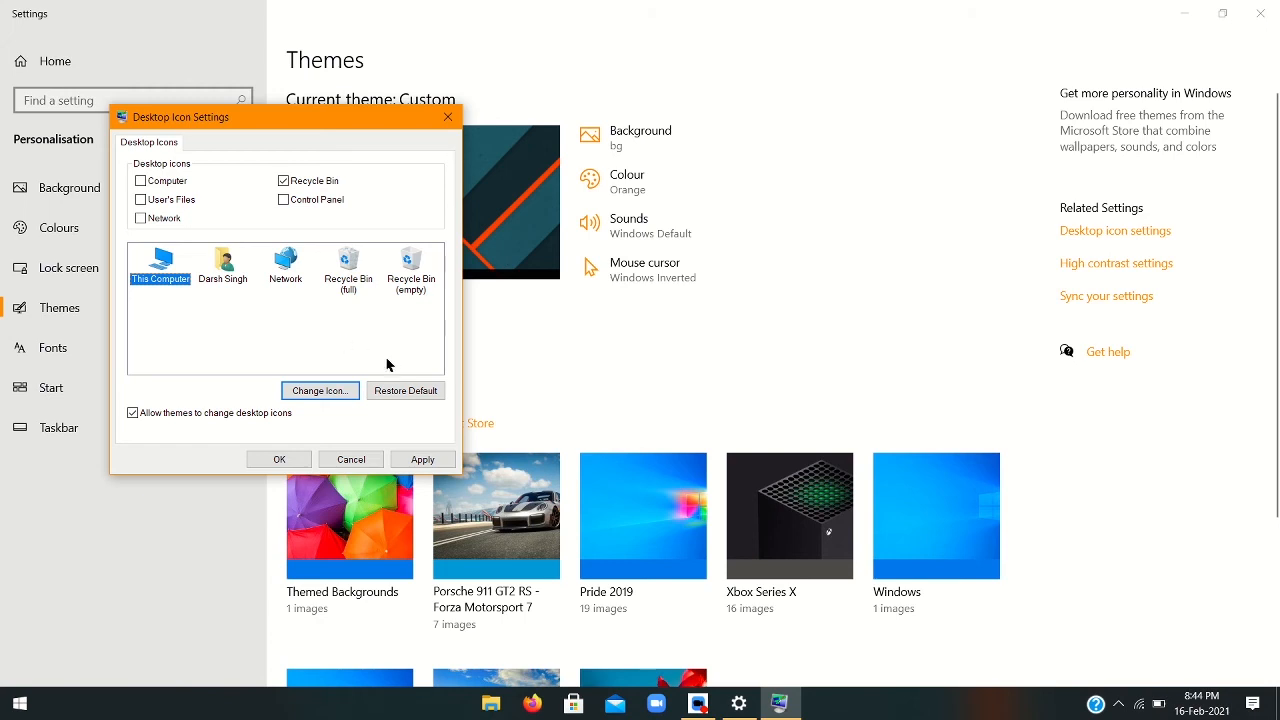
left_click(335, 391)
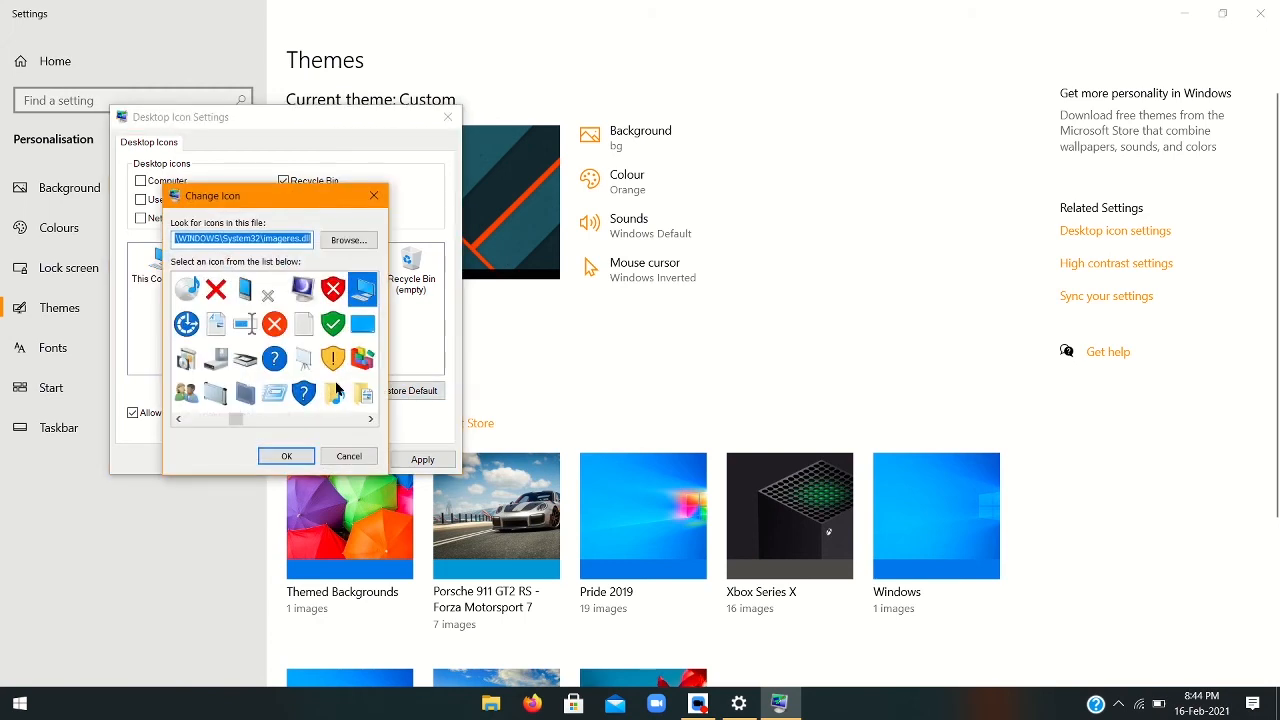
left_click(180, 420)
left_click(180, 420)
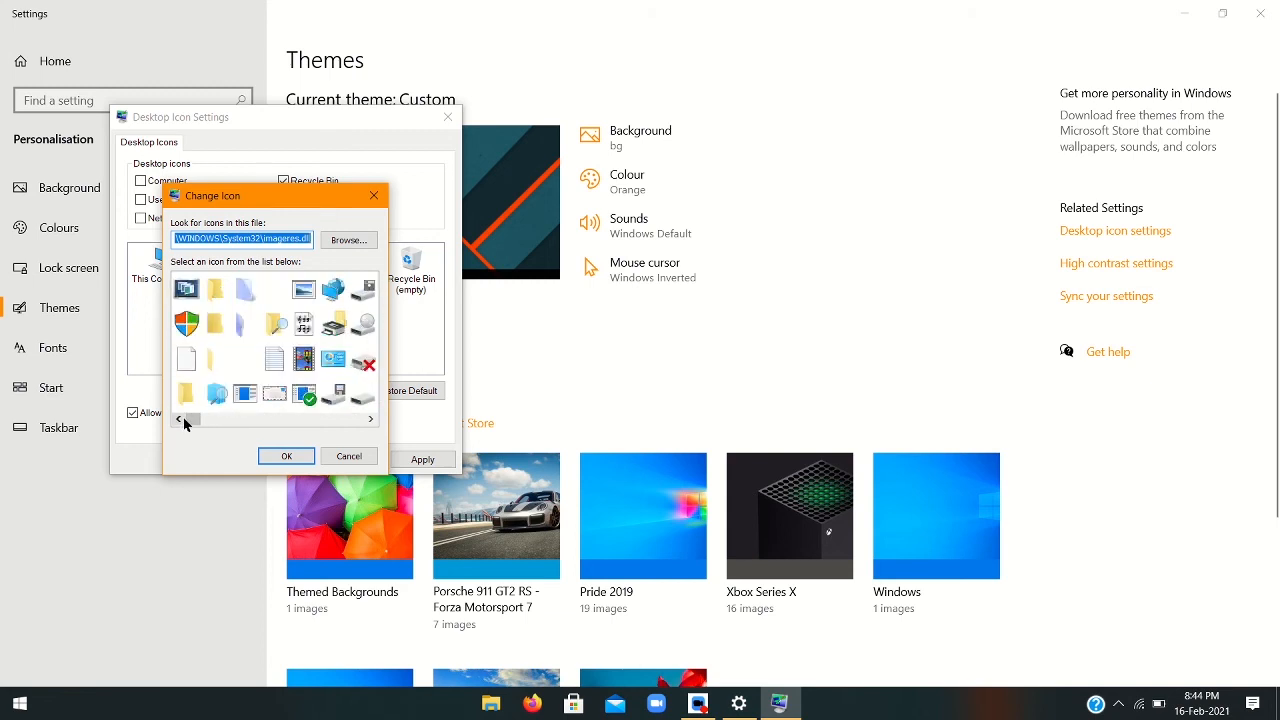
left_click(341, 288)
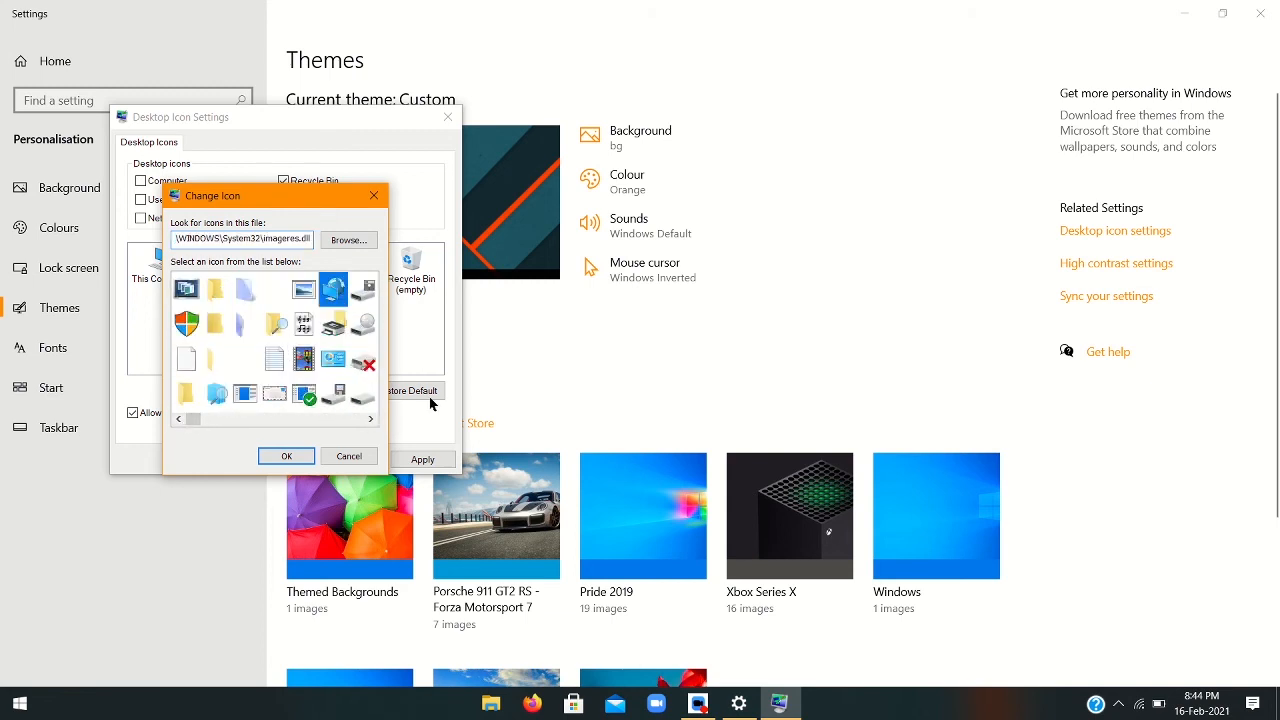
left_click(370, 420)
left_click(370, 420)
left_click(370, 420)
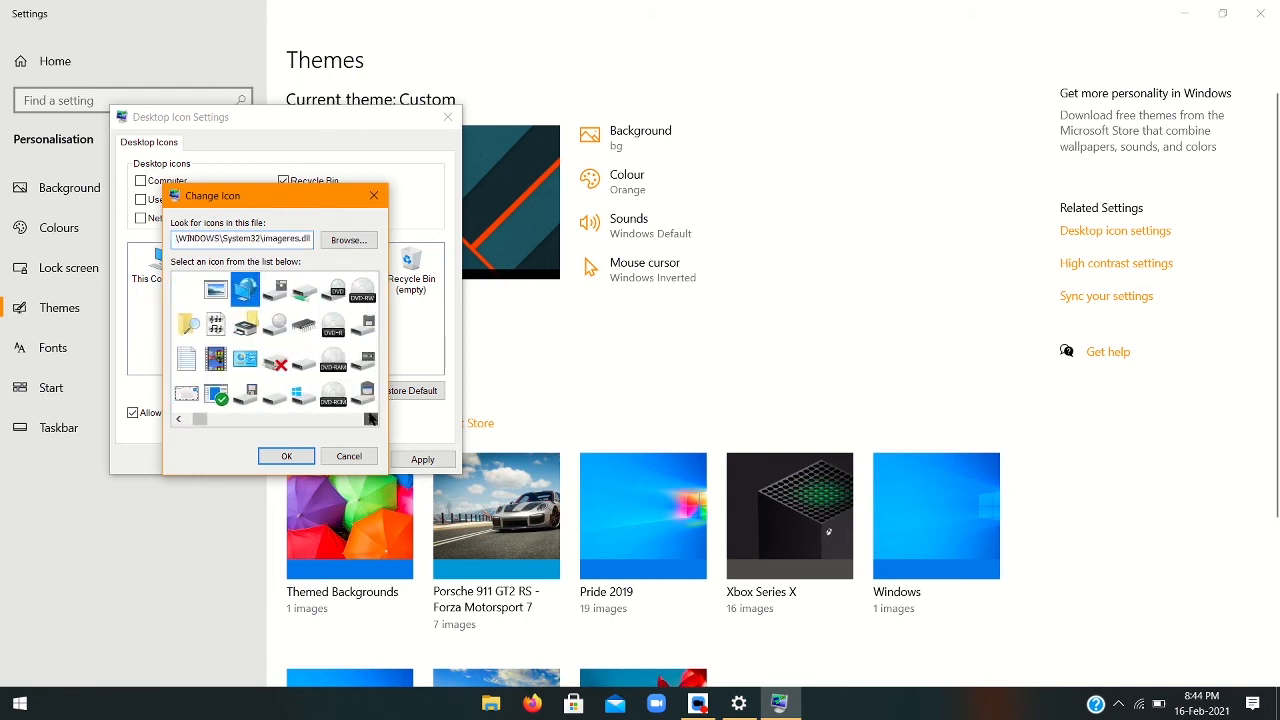
left_click(370, 420)
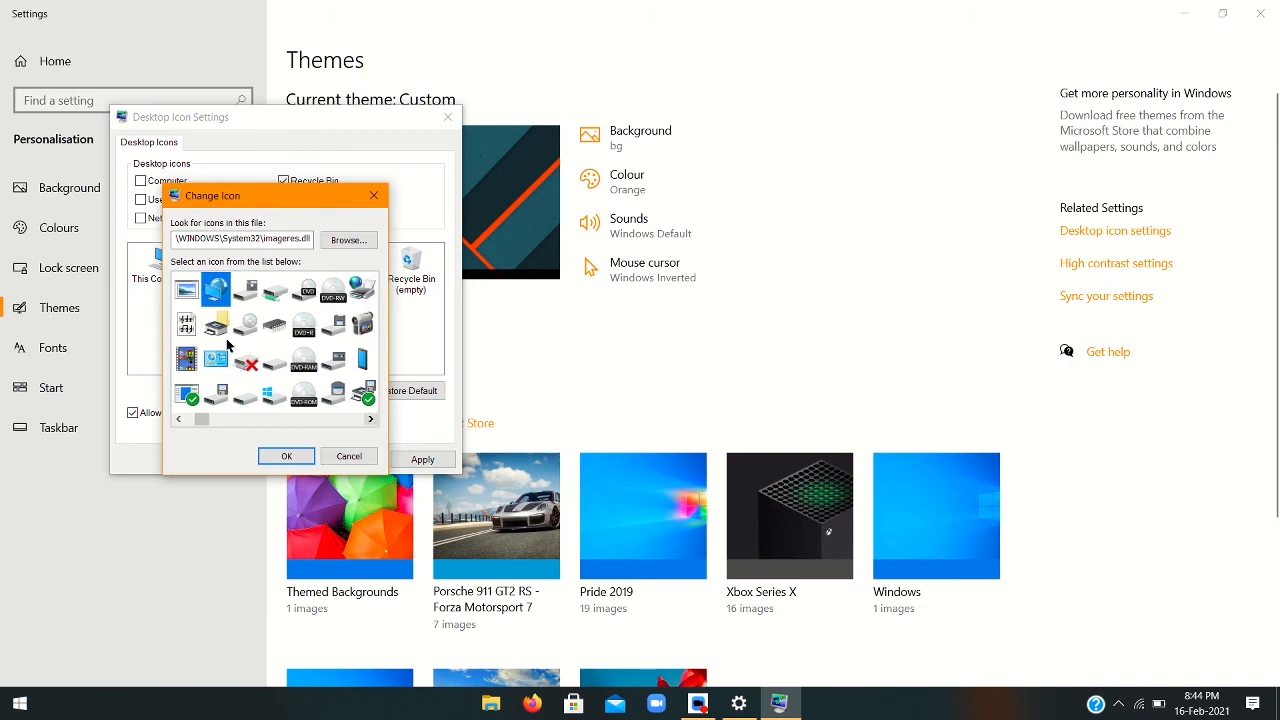
left_click(371, 420)
left_click(371, 420)
left_click(371, 420)
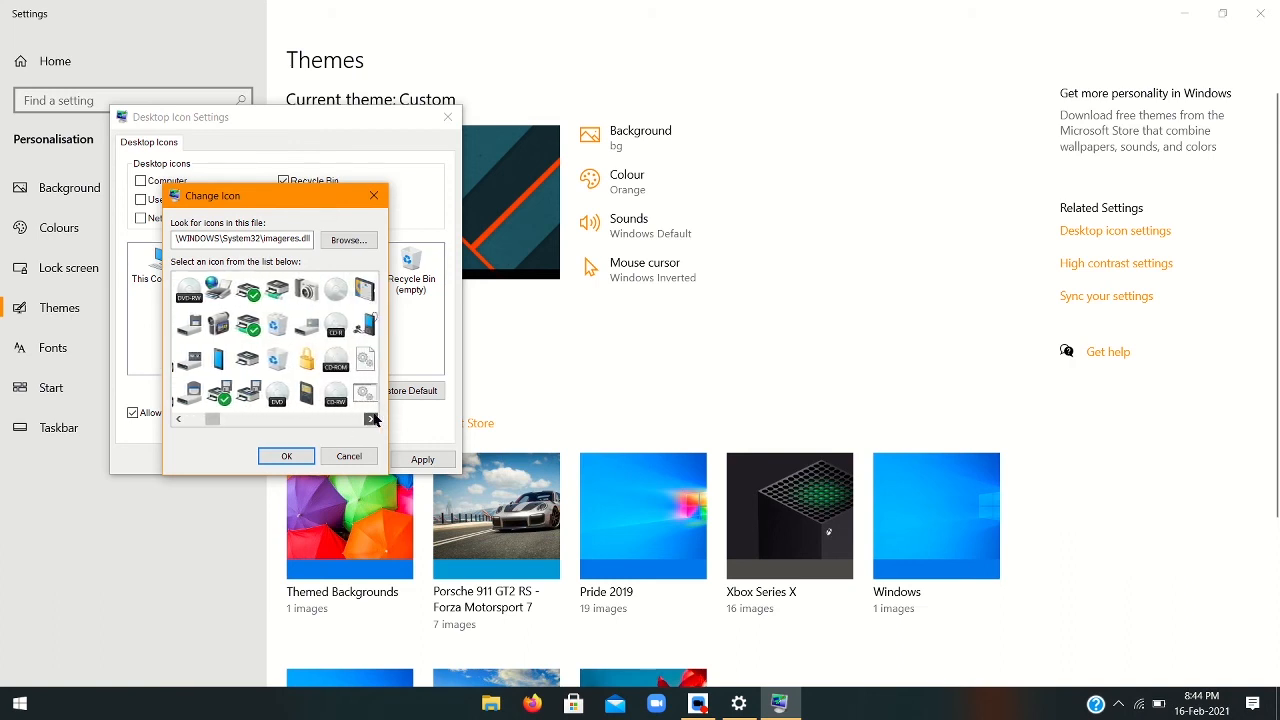
left_click(371, 420)
left_click(371, 420)
left_click(371, 420)
left_click(371, 420)
left_click(371, 420)
left_click(371, 420)
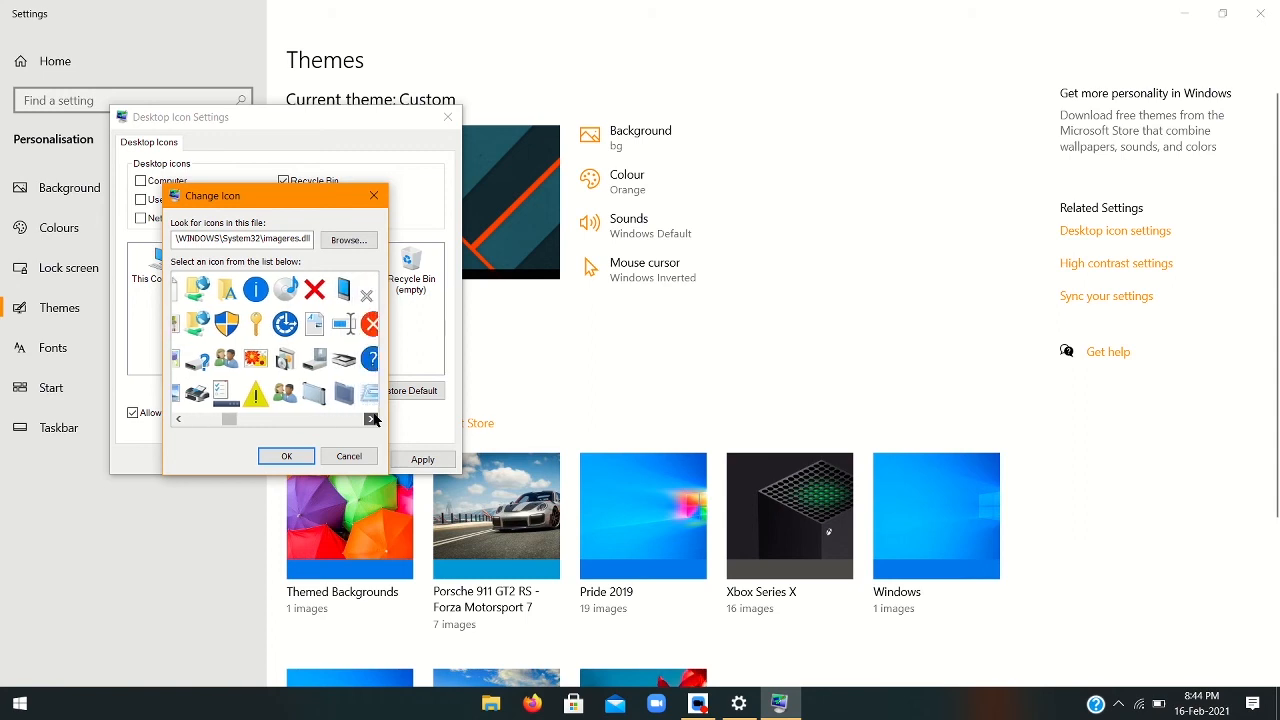
left_click(371, 420)
left_click(371, 420)
left_click(371, 420)
left_click(371, 420)
left_click(371, 420)
left_click(244, 288)
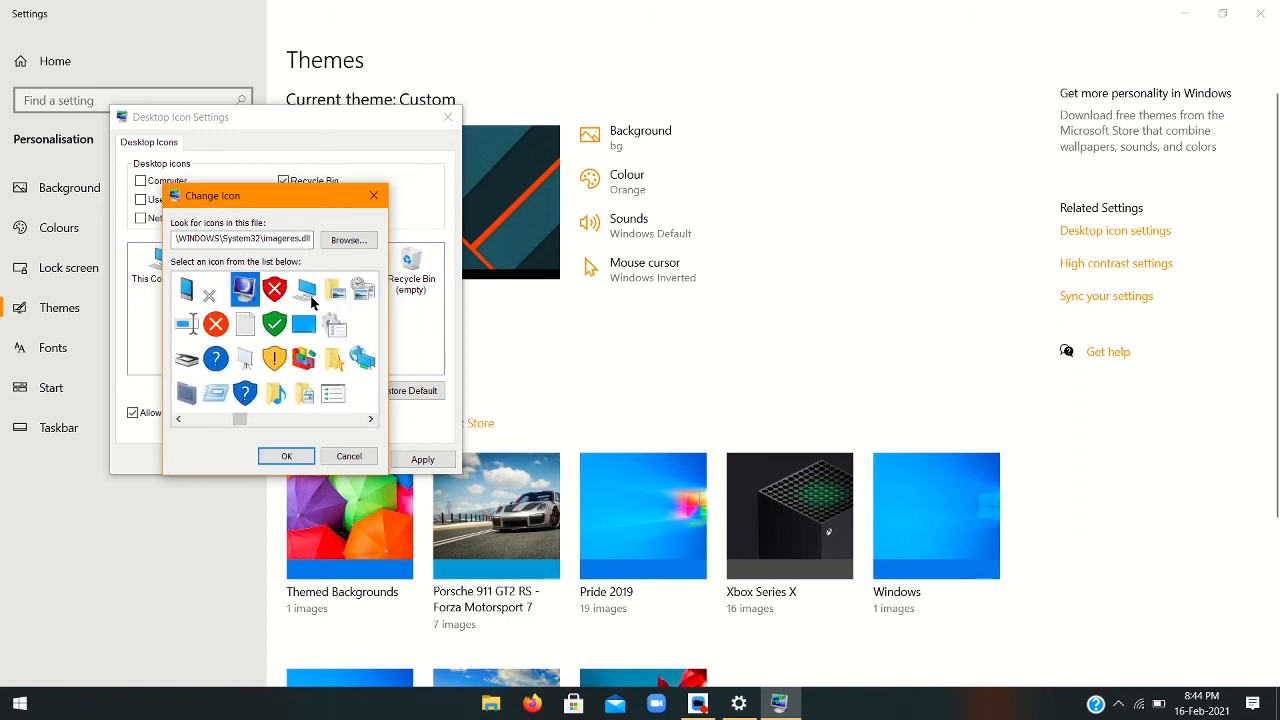
left_click(371, 420)
left_click(371, 420)
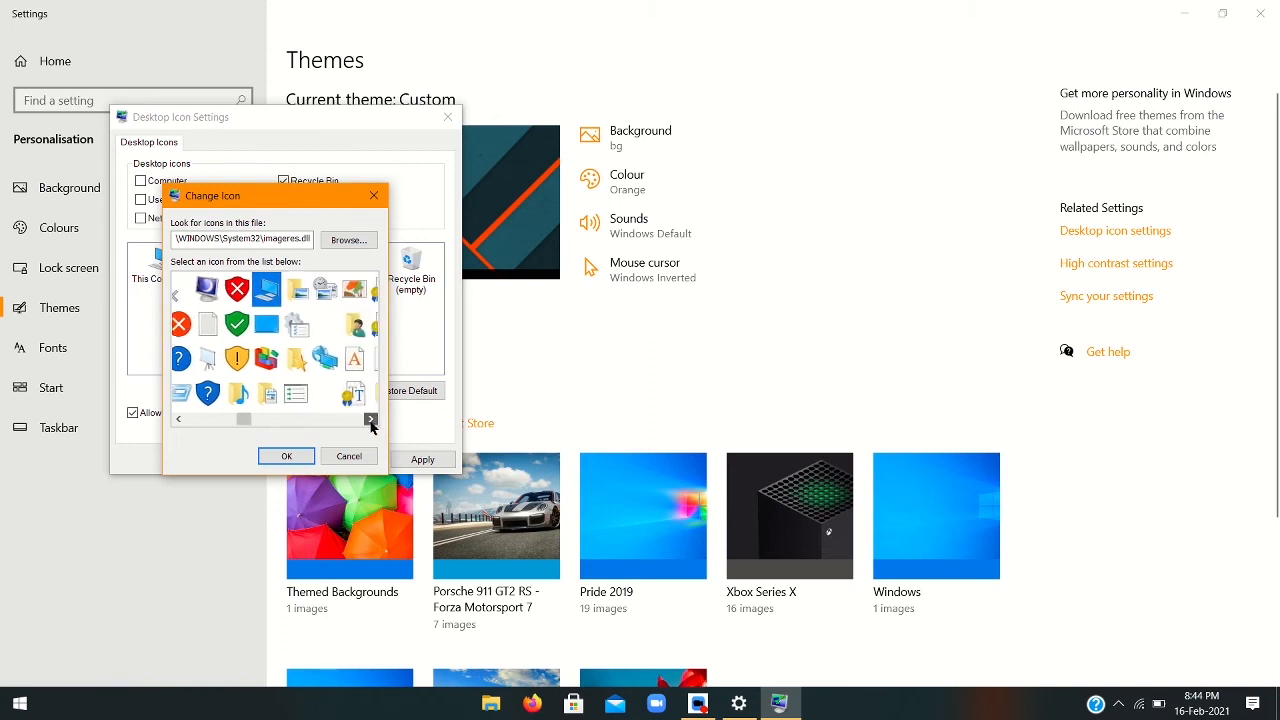
left_click(371, 420)
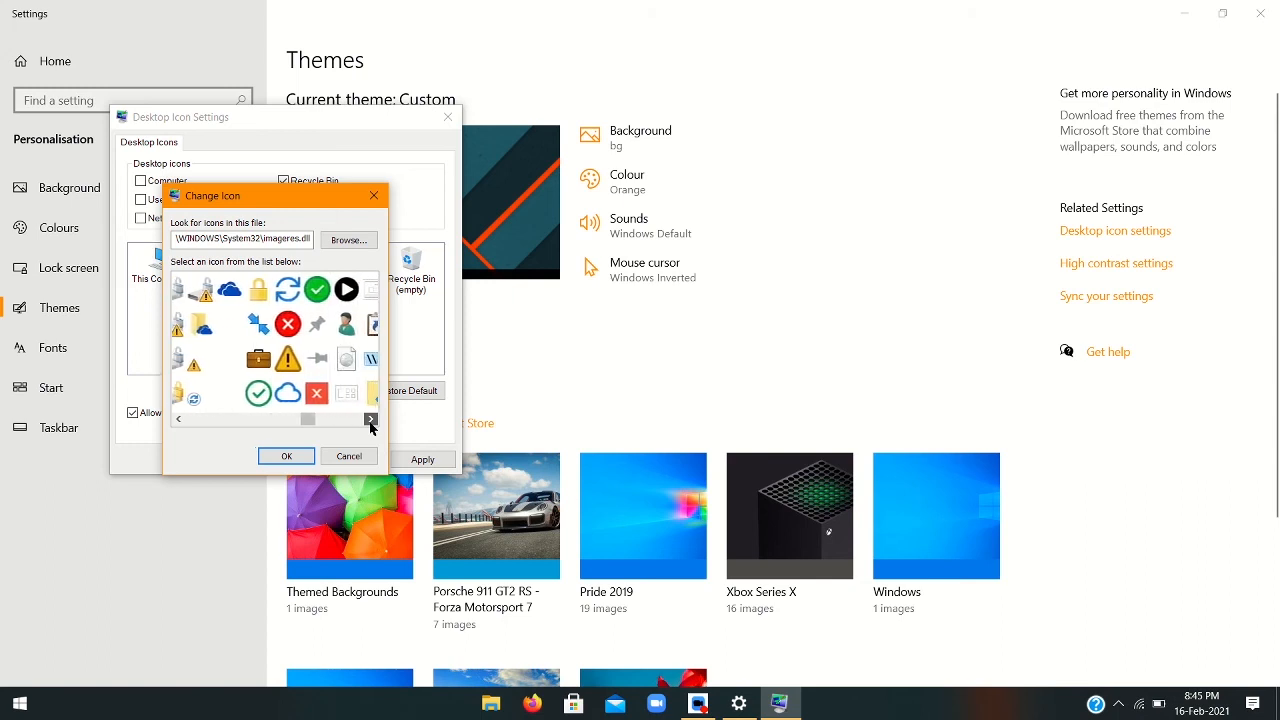
left_click_drag(370, 422, 370, 423)
left_click(251, 334)
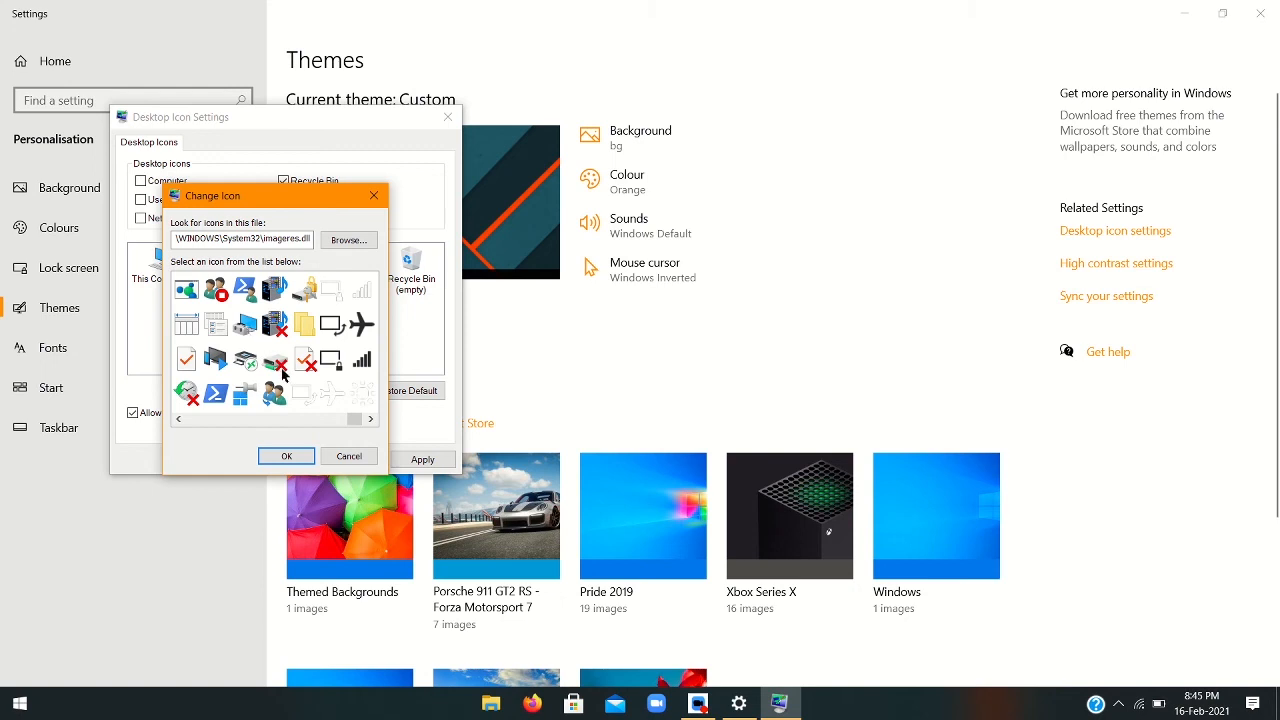
left_click(213, 353)
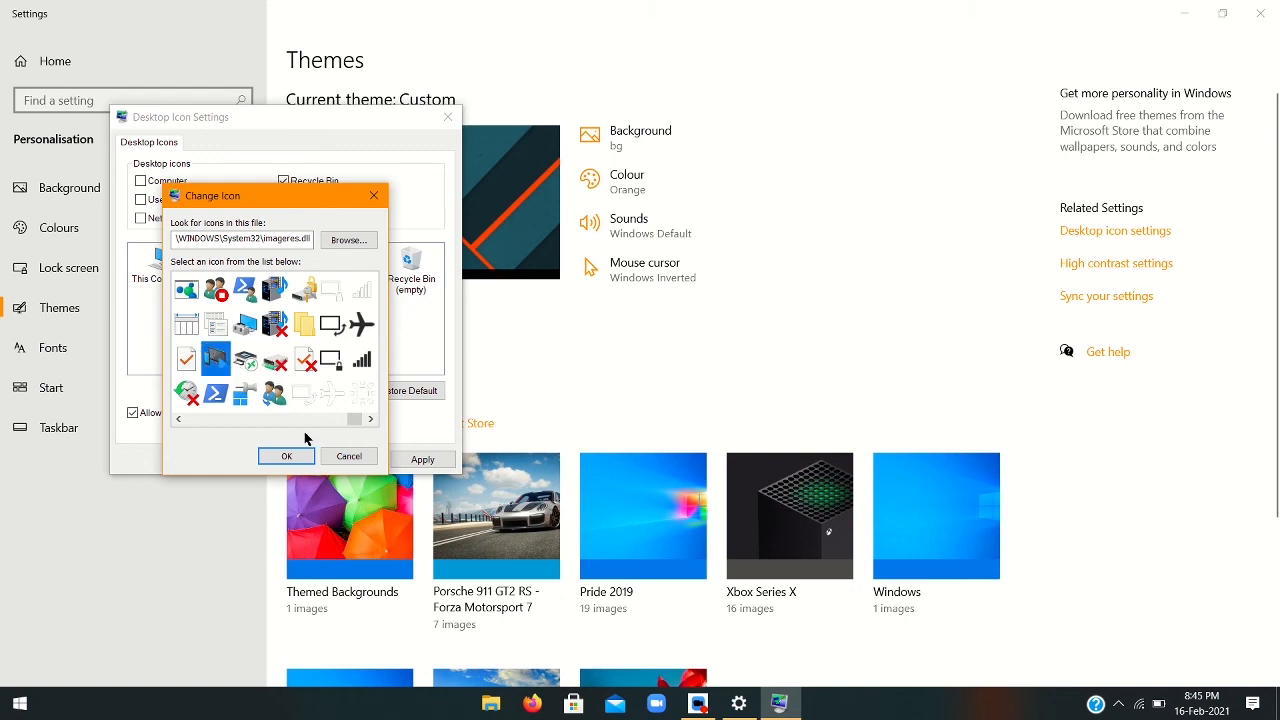
left_click(370, 418)
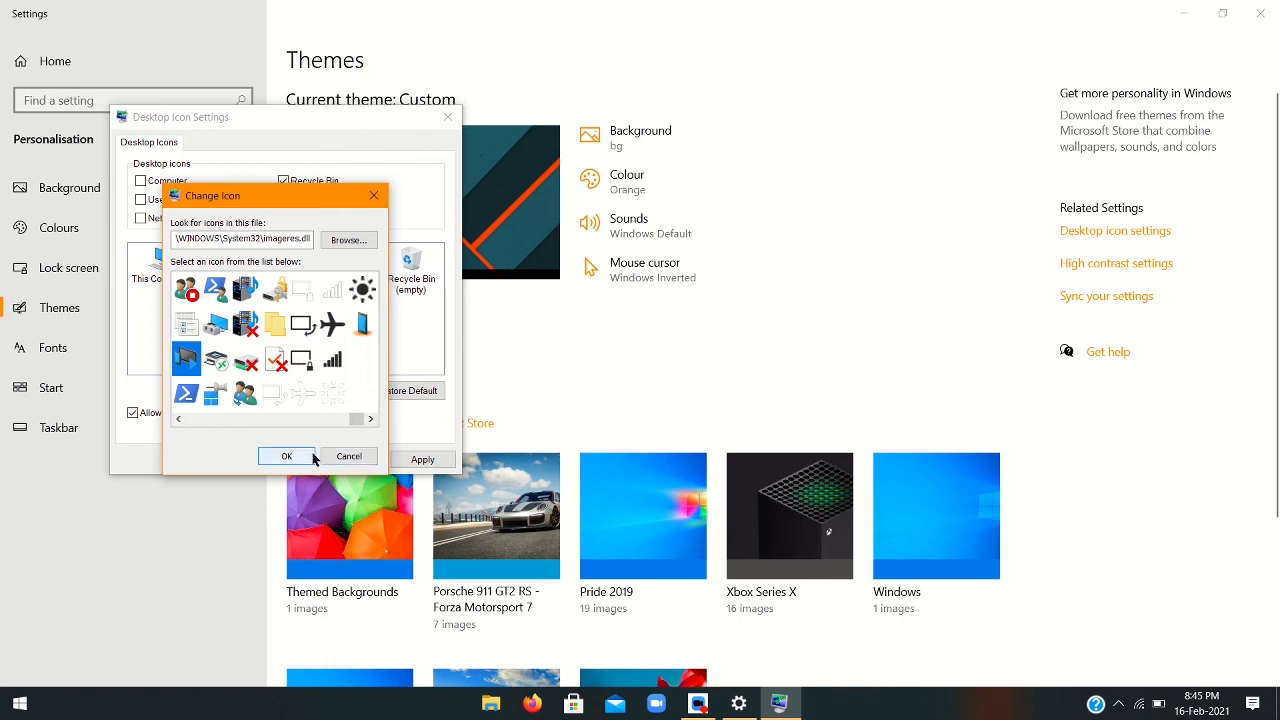
left_click(341, 457)
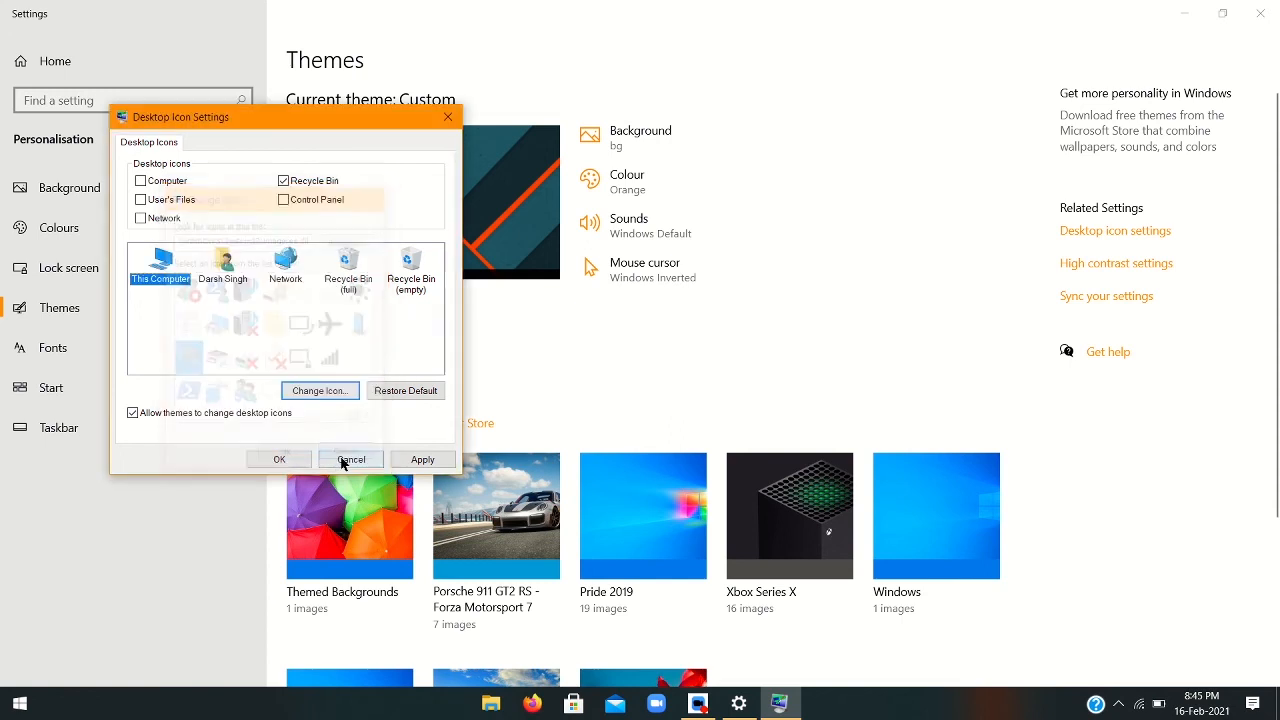
Try disallowing themes to change desktop icons, and close the desktop icon settings without saving.
left_click(285, 262)
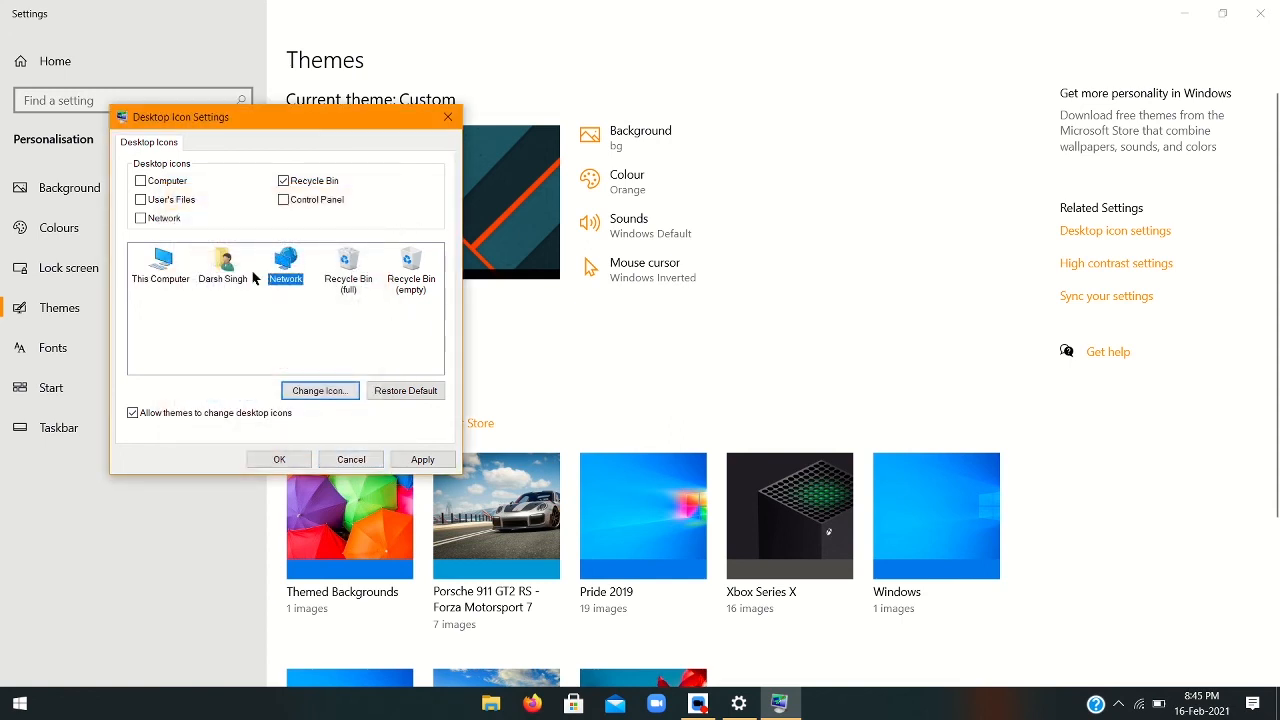
left_click(356, 459)
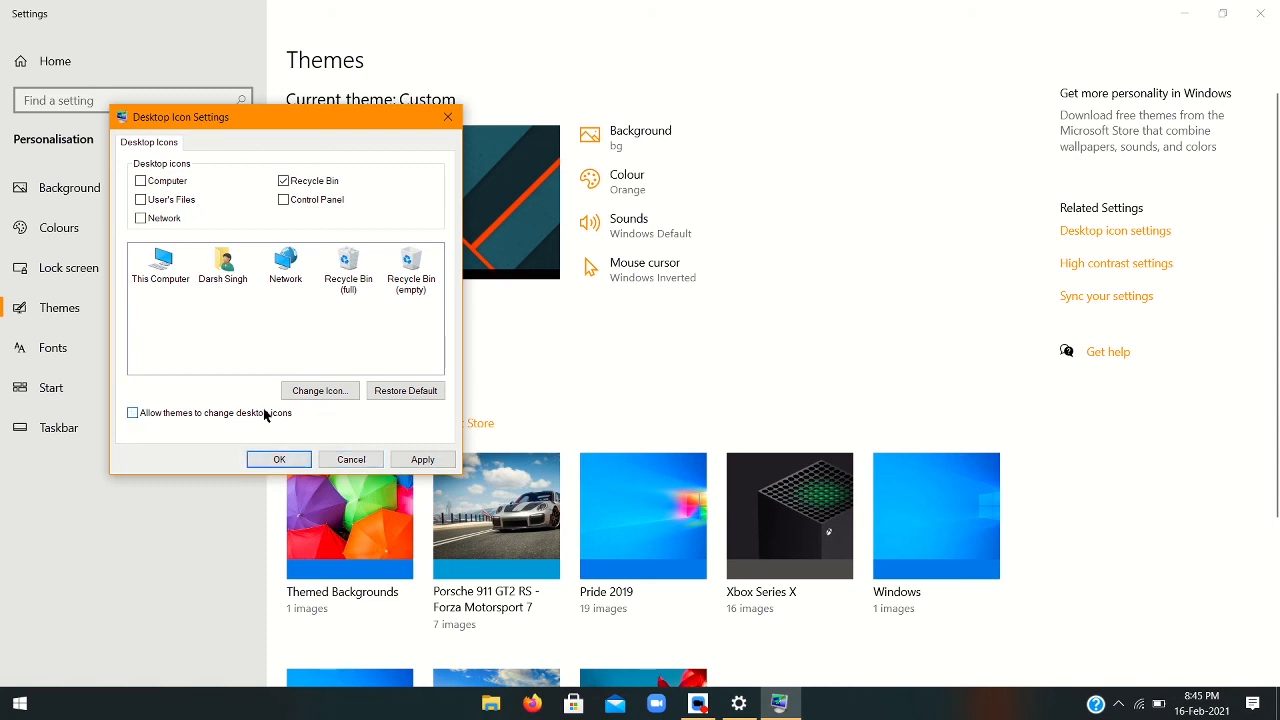
left_click(352, 459)
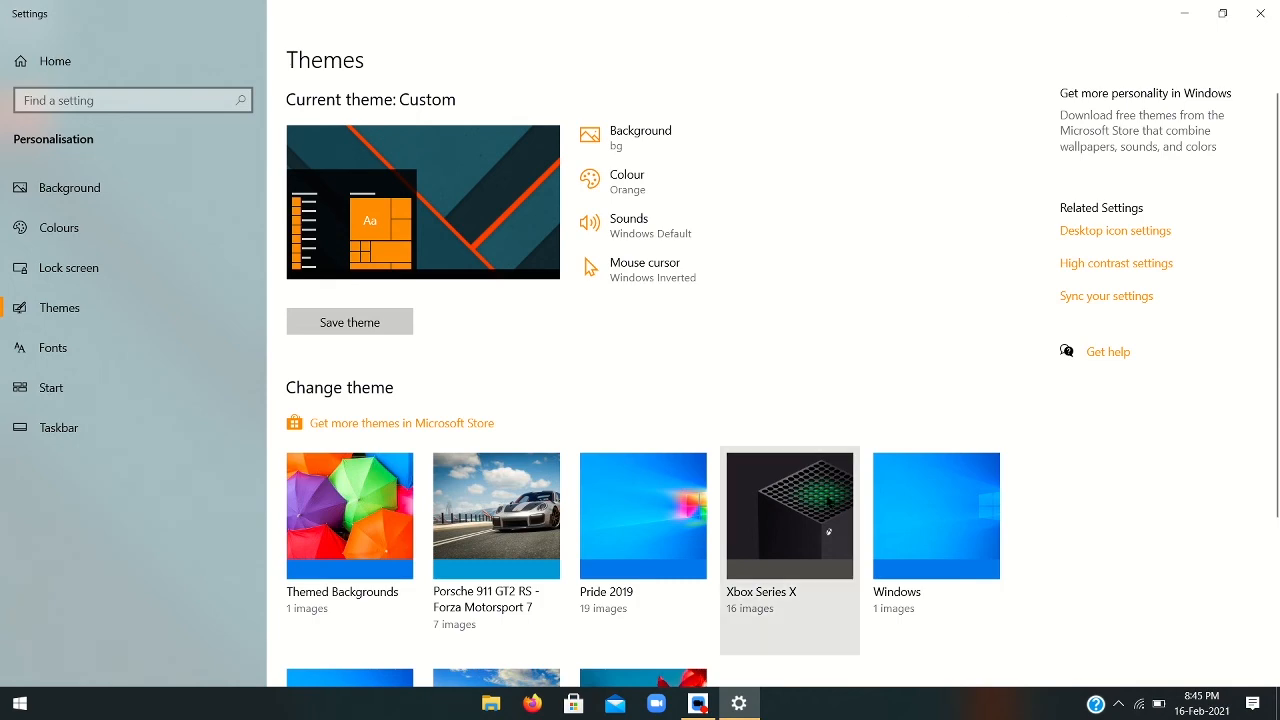
View the naming prompt for saving the current custom theme, and dismiss it without saving.
scroll(826, 500, "down", 3)
scroll(826, 500, "up", 3)
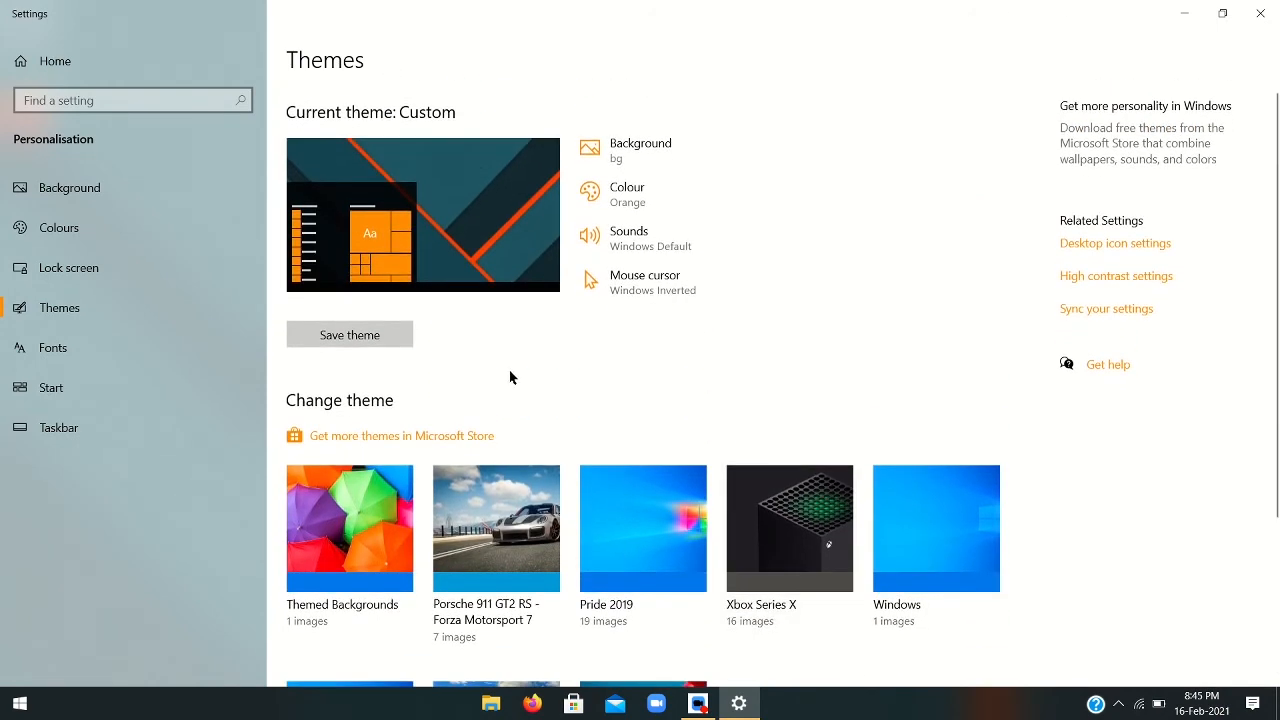
left_click(378, 338)
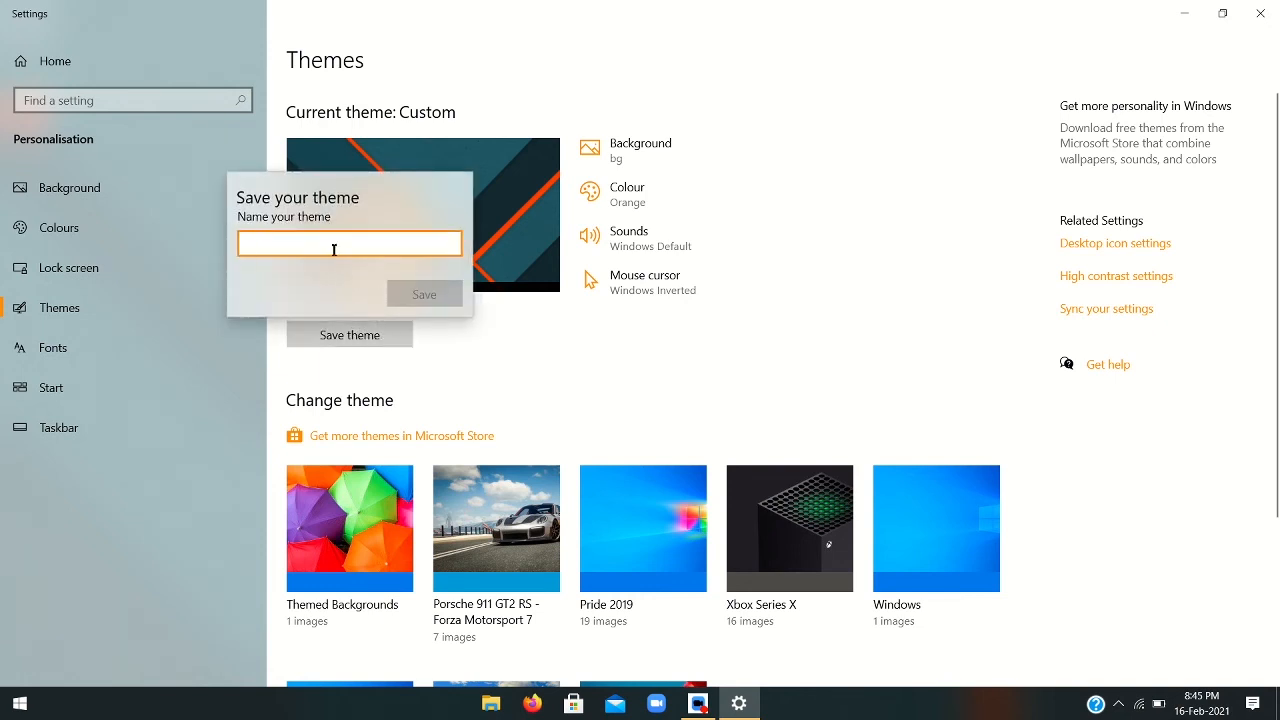
left_click(556, 352)
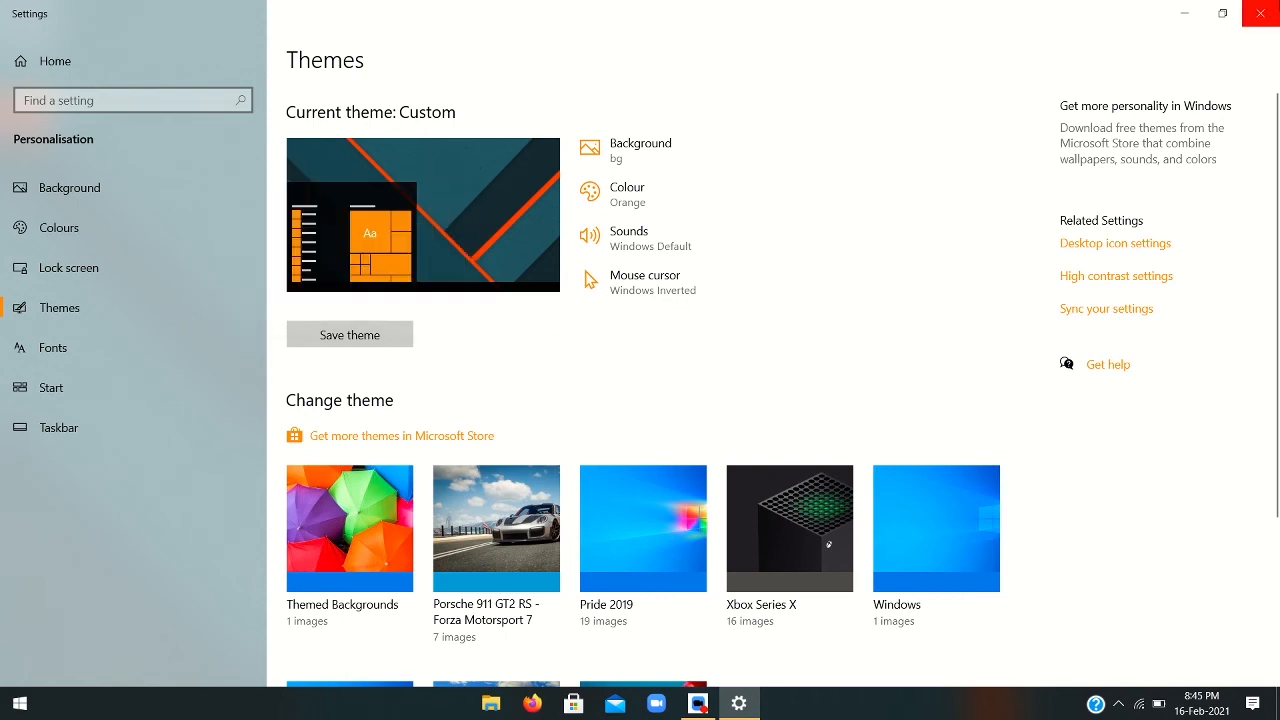
Look over the available themes, and close the Settings window.
scroll(837, 417, "down", 3)
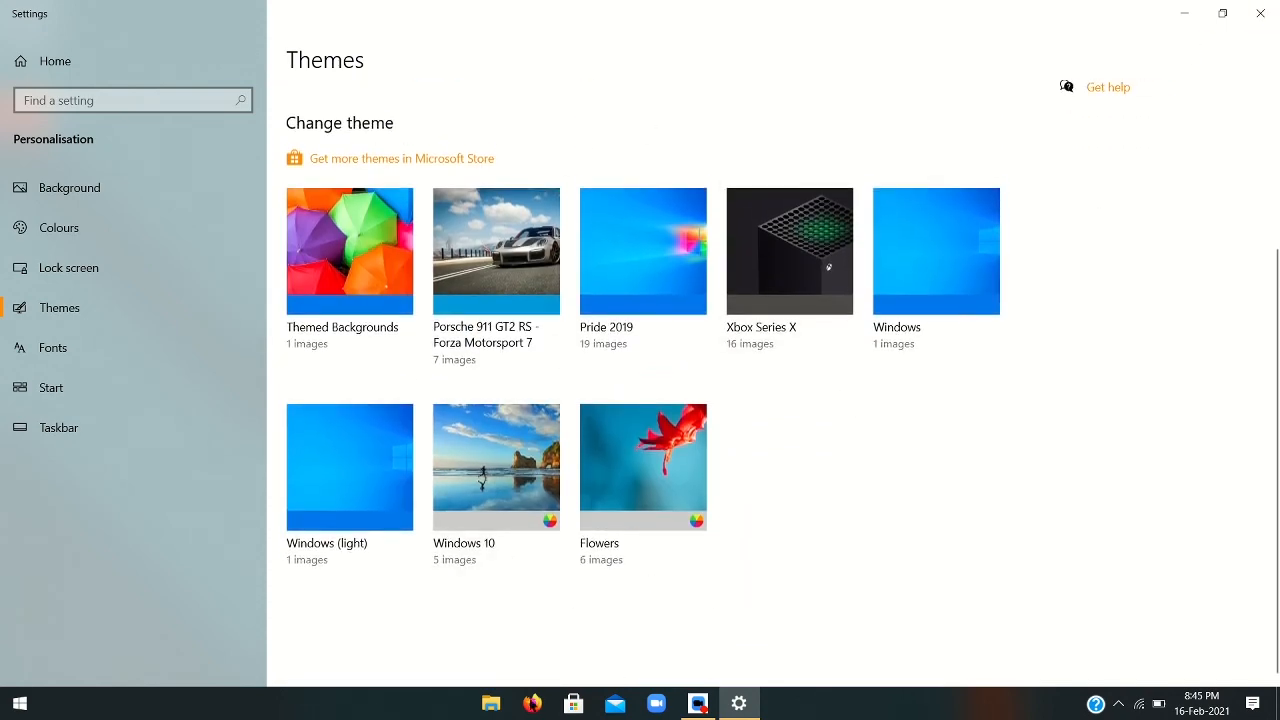
scroll(906, 437, "up", 3)
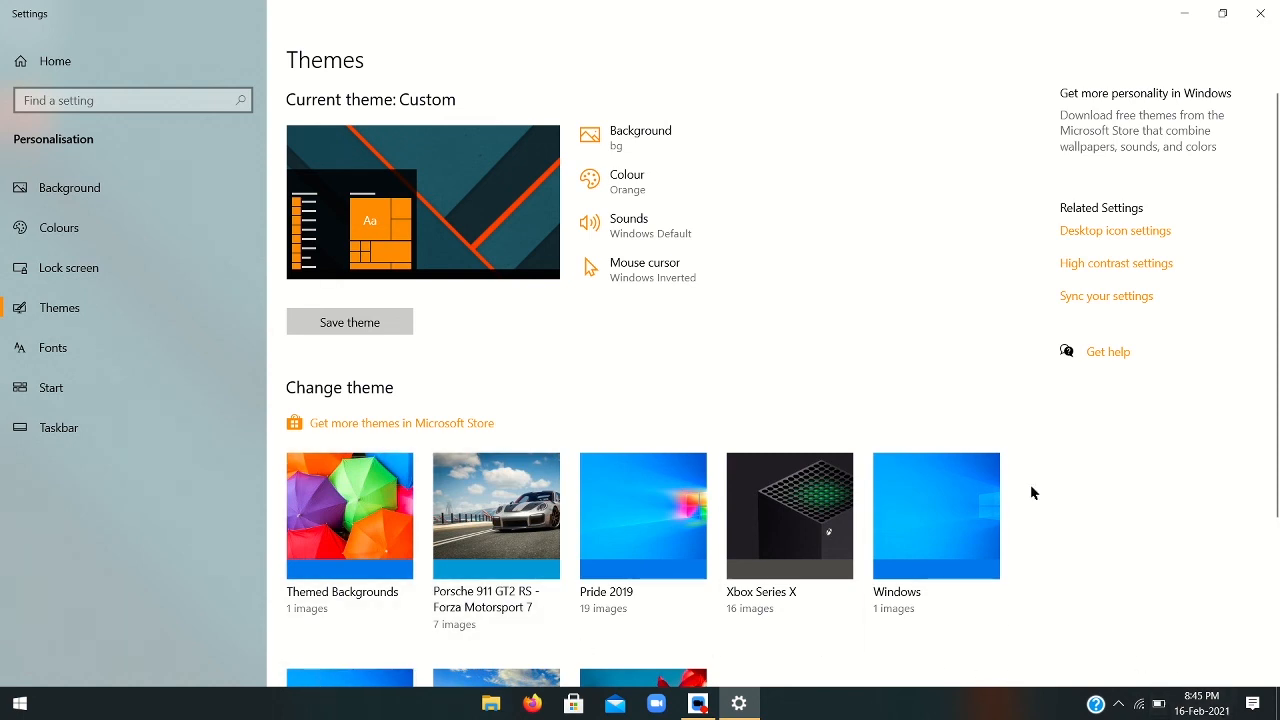
left_click(1260, 13)
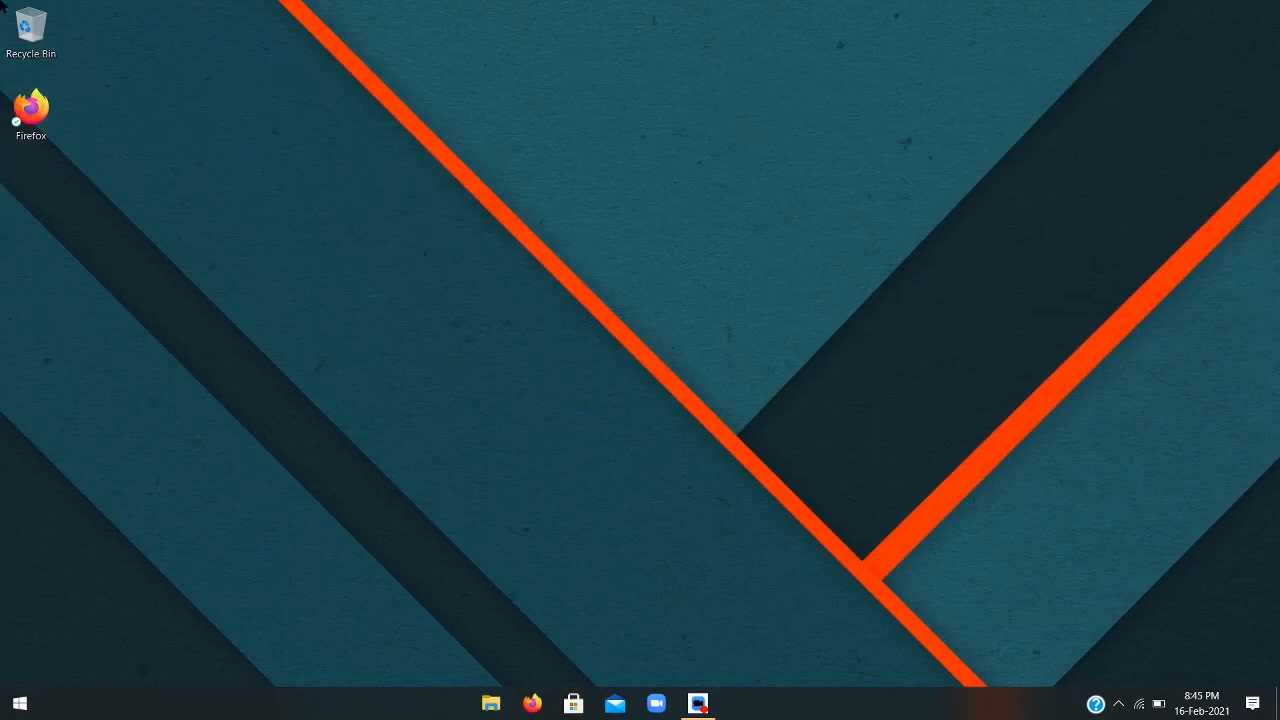
left_click_drag(40, 14, 1270, 690)
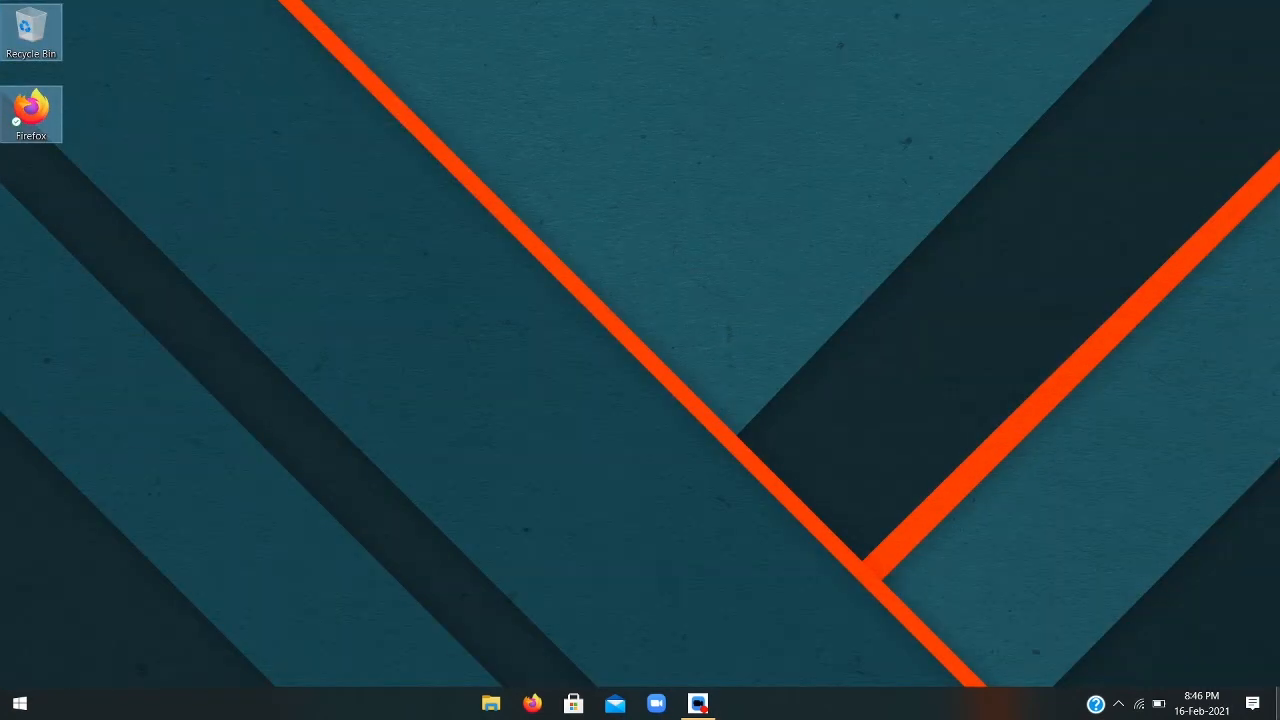
left_click(1094, 547)
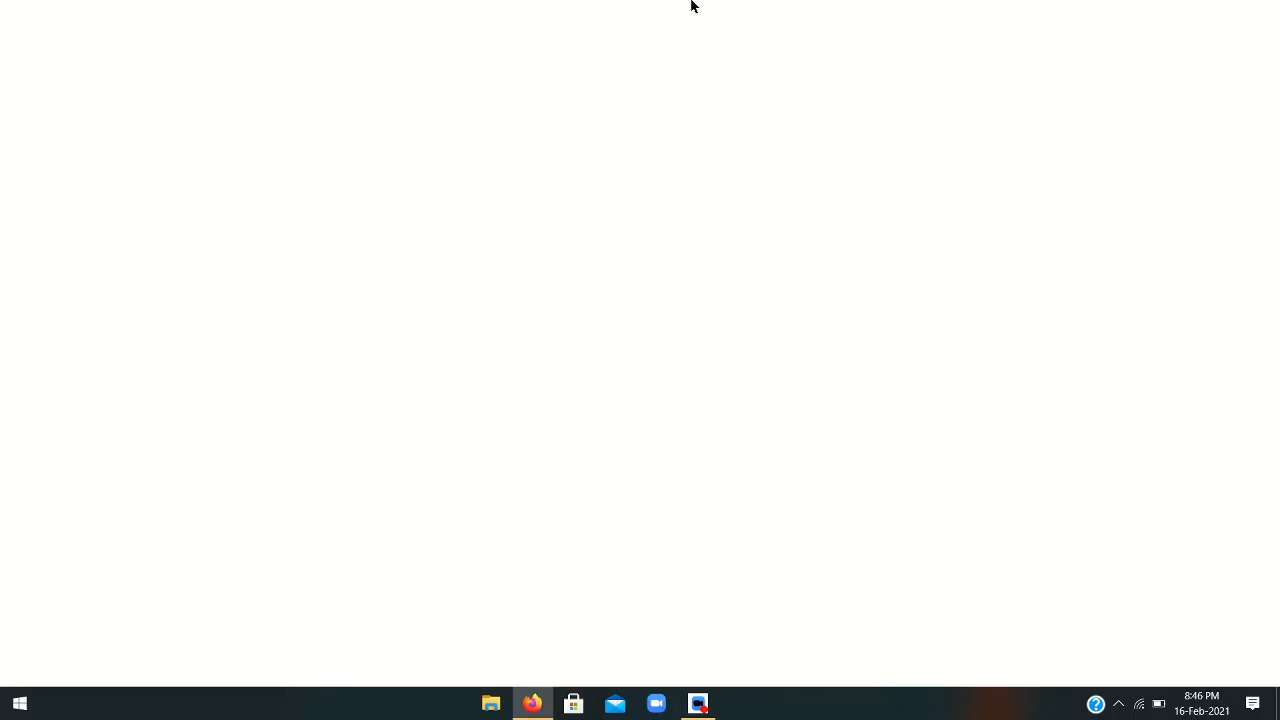
Open the icoconverter.com website in Firefox.
left_click(548, 54)
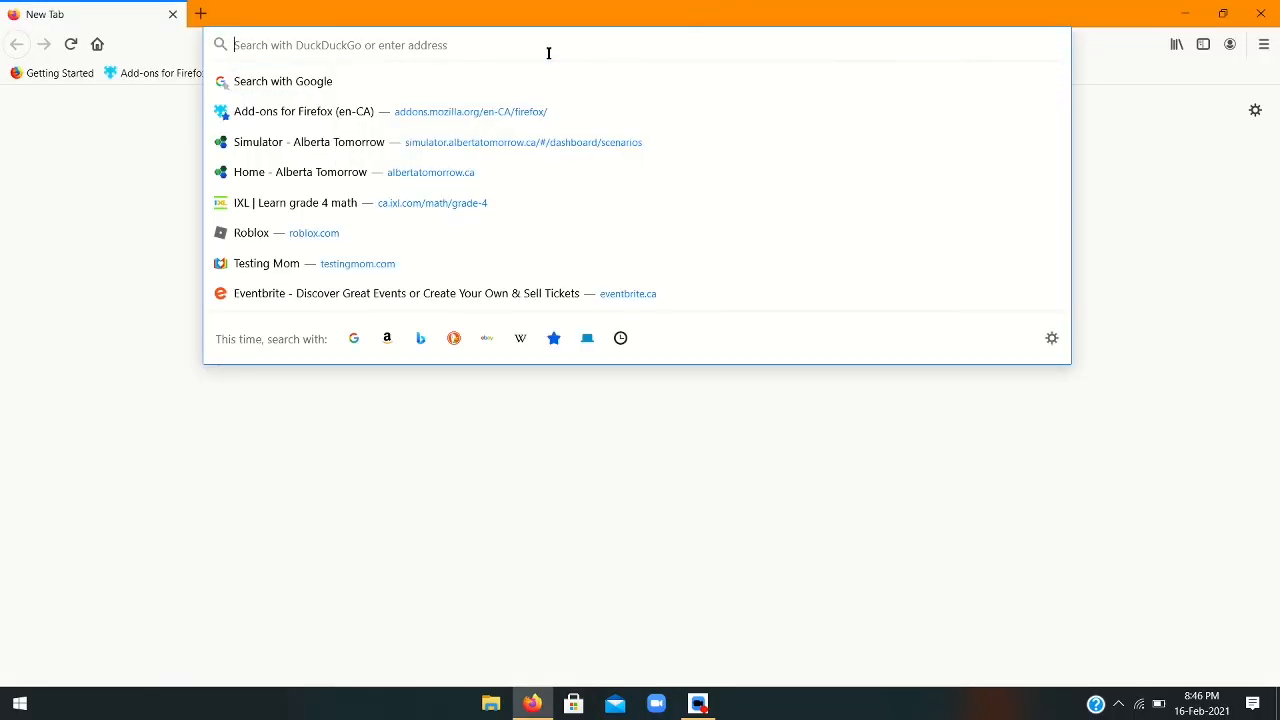
type("icoco")
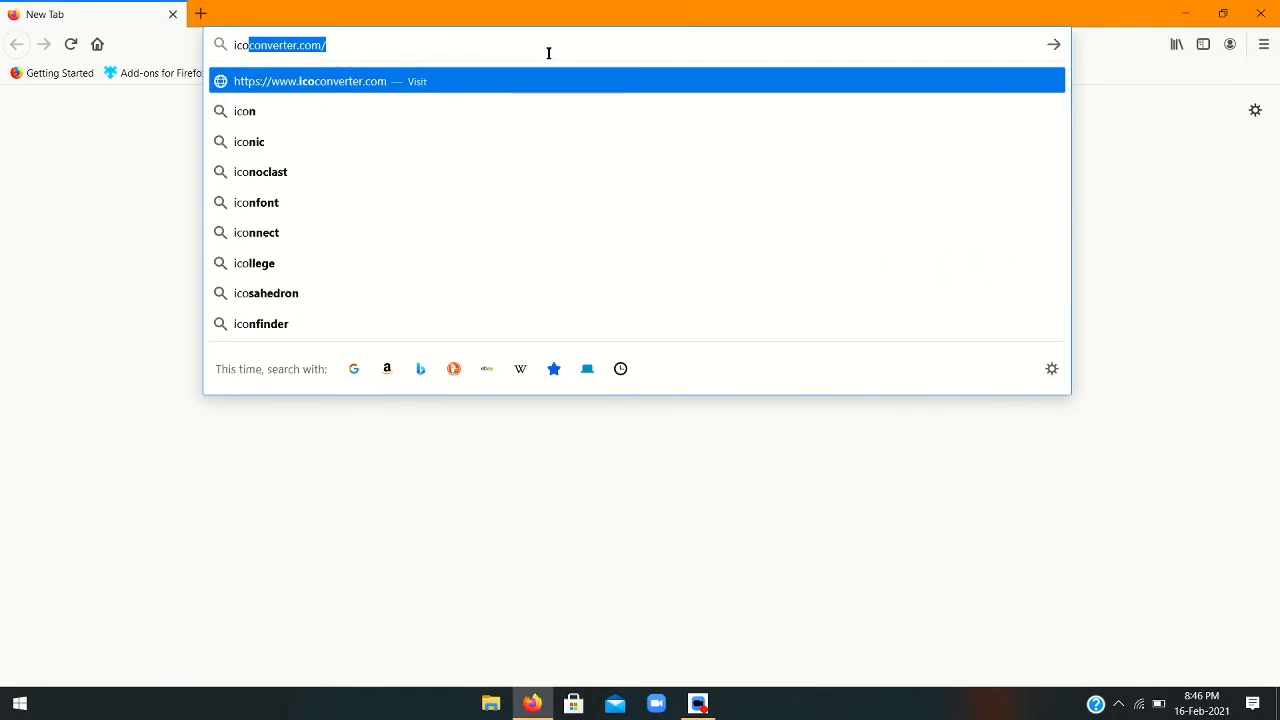
type("nvert")
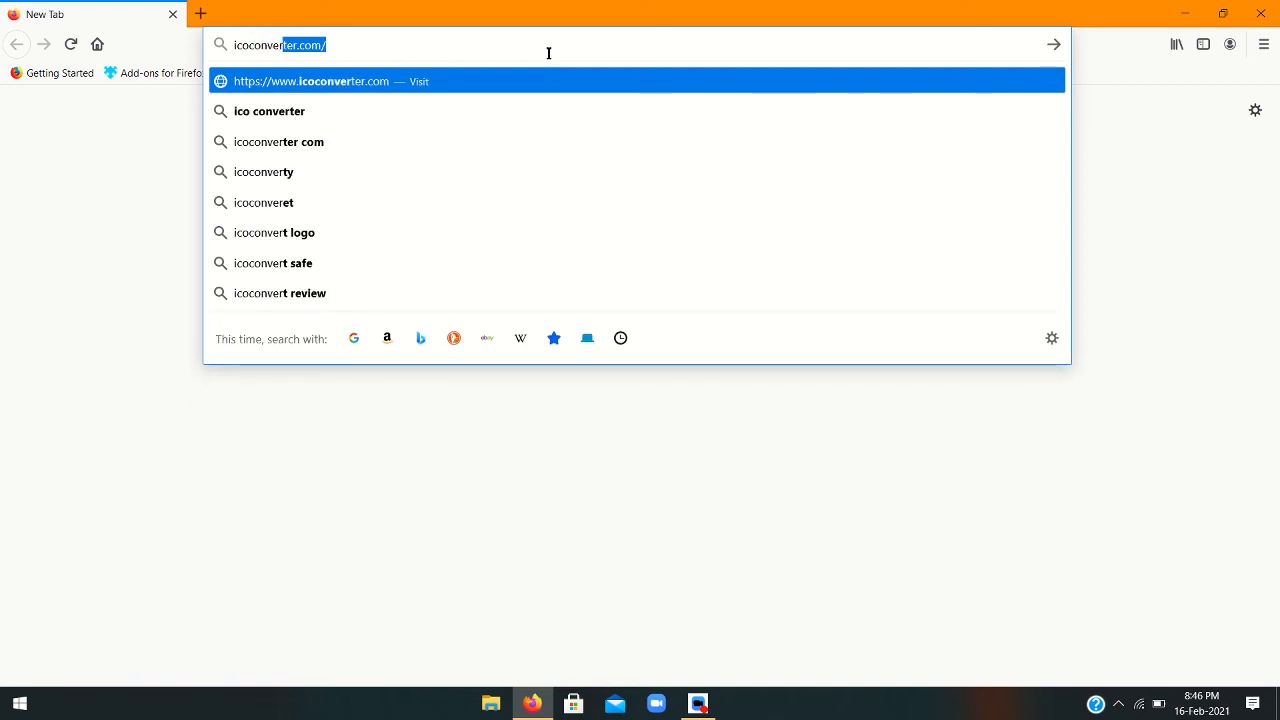
type("er")
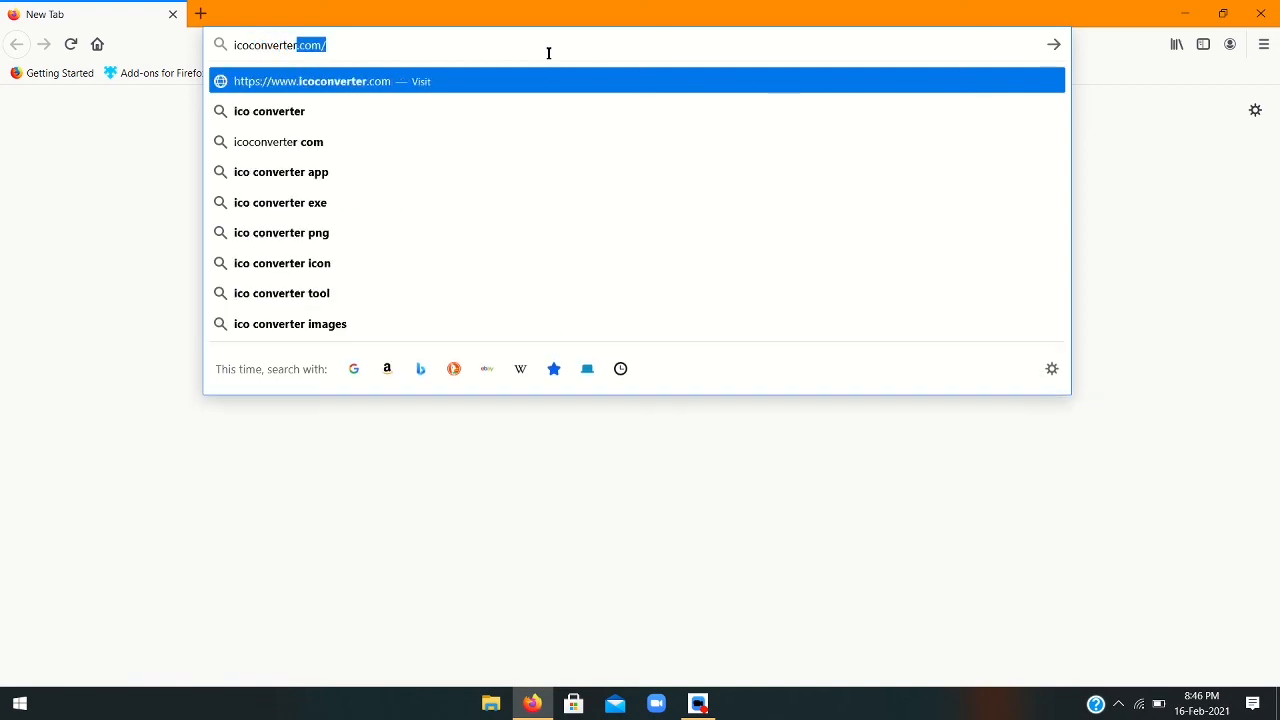
type(".com")
key("Return")
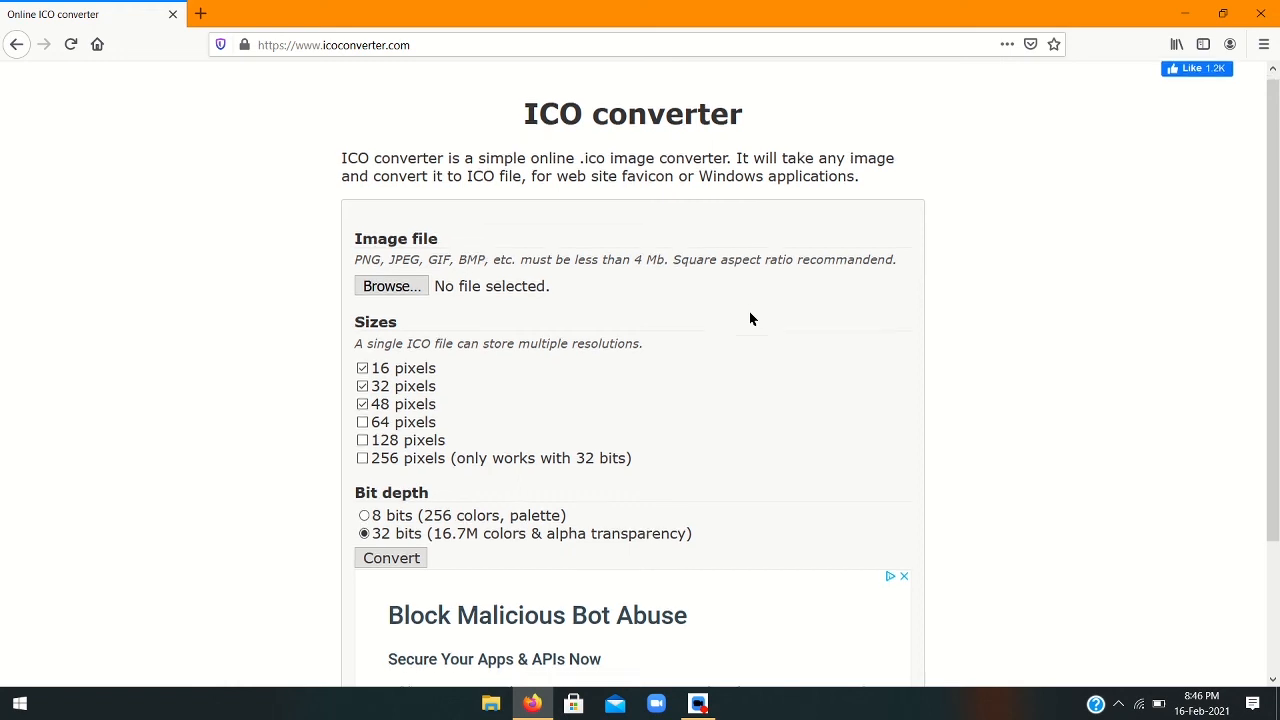
Add the 64, 128 and 256 pixel sizes to the ICO conversion options.
scroll(751, 318, "down", 3)
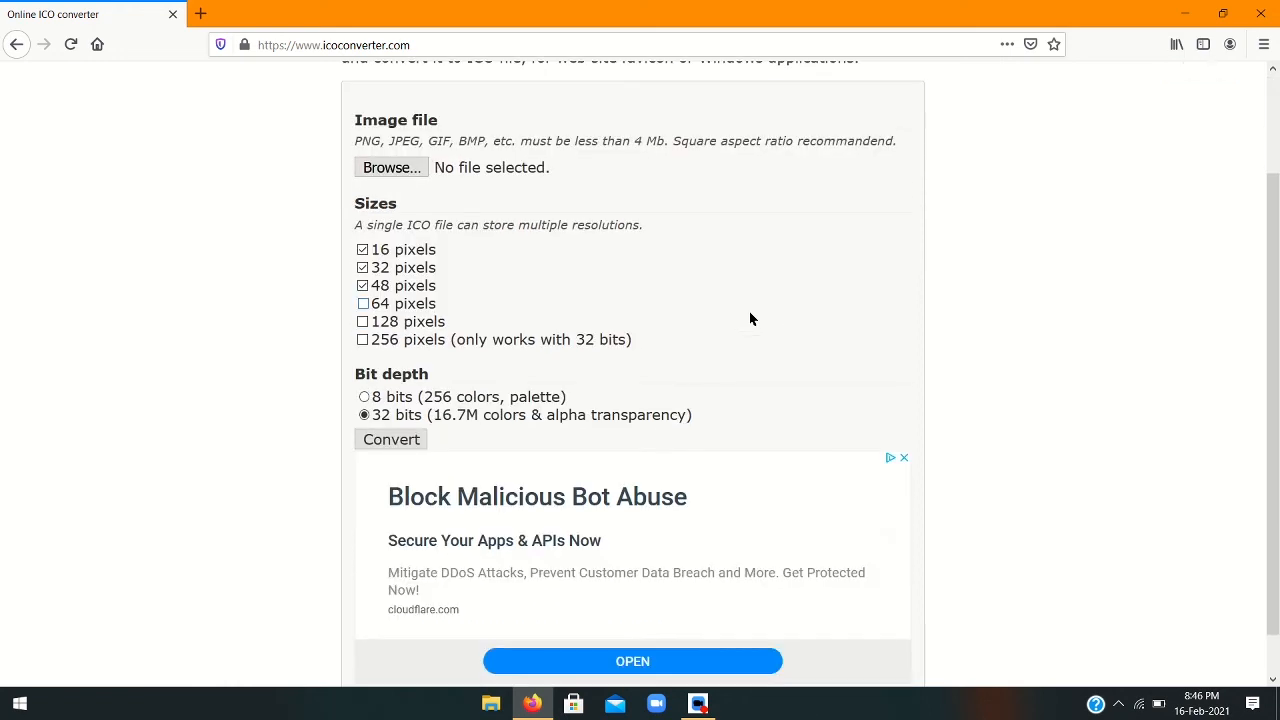
left_click(363, 298)
left_click(385, 316)
left_click(364, 333)
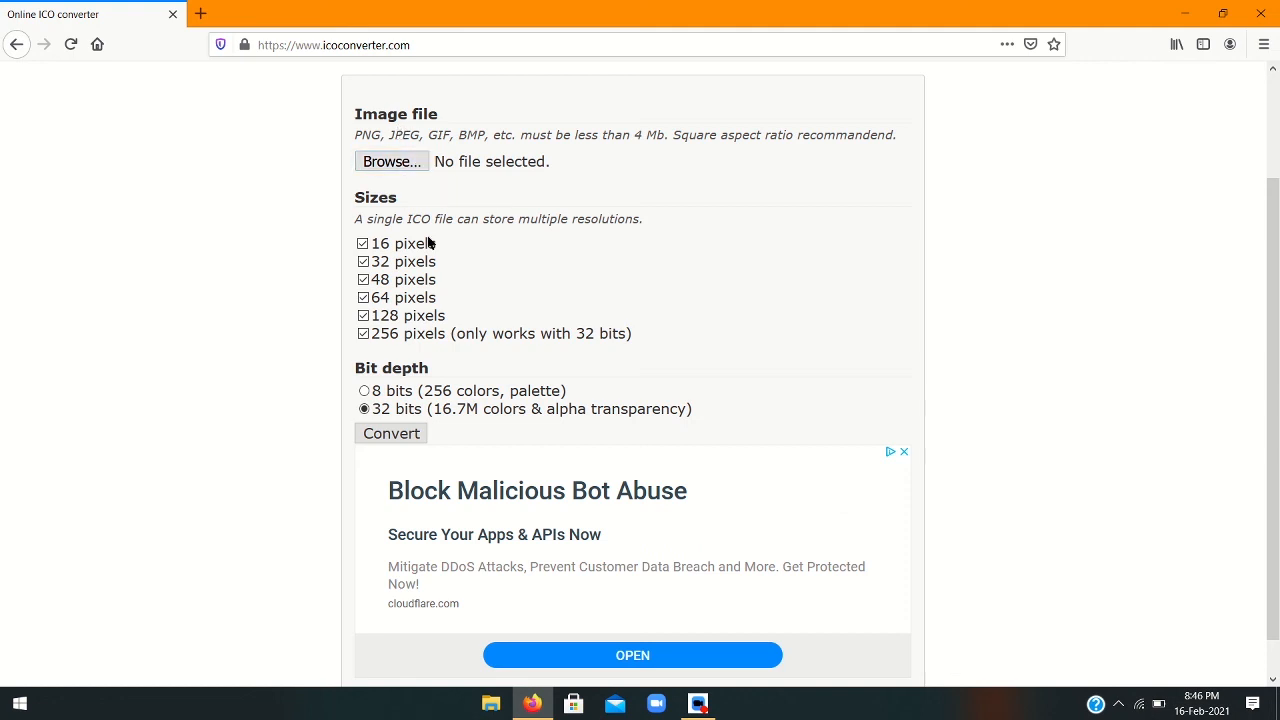
Keep the 256 pixel size enabled, and close the ICO converter page without converting an image.
left_click_drag(478, 406, 471, 386)
left_click(465, 340)
left_click(465, 340)
left_click(529, 334)
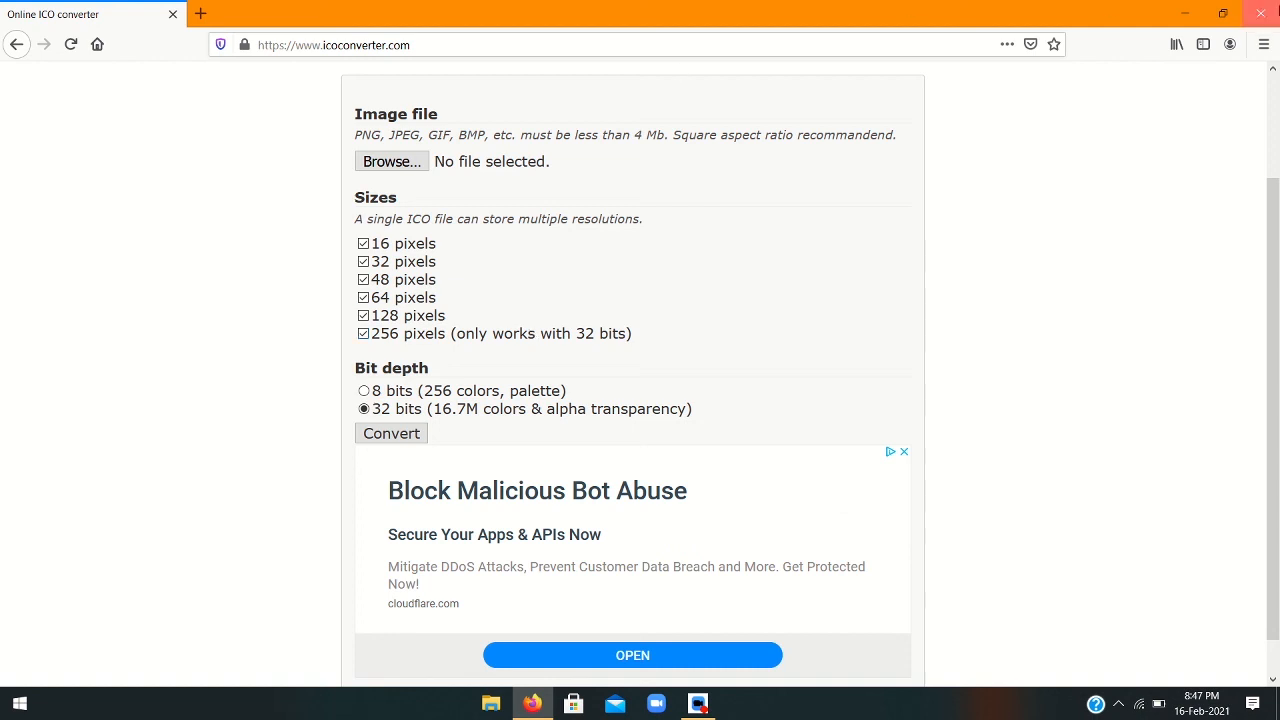
left_click(1262, 13)
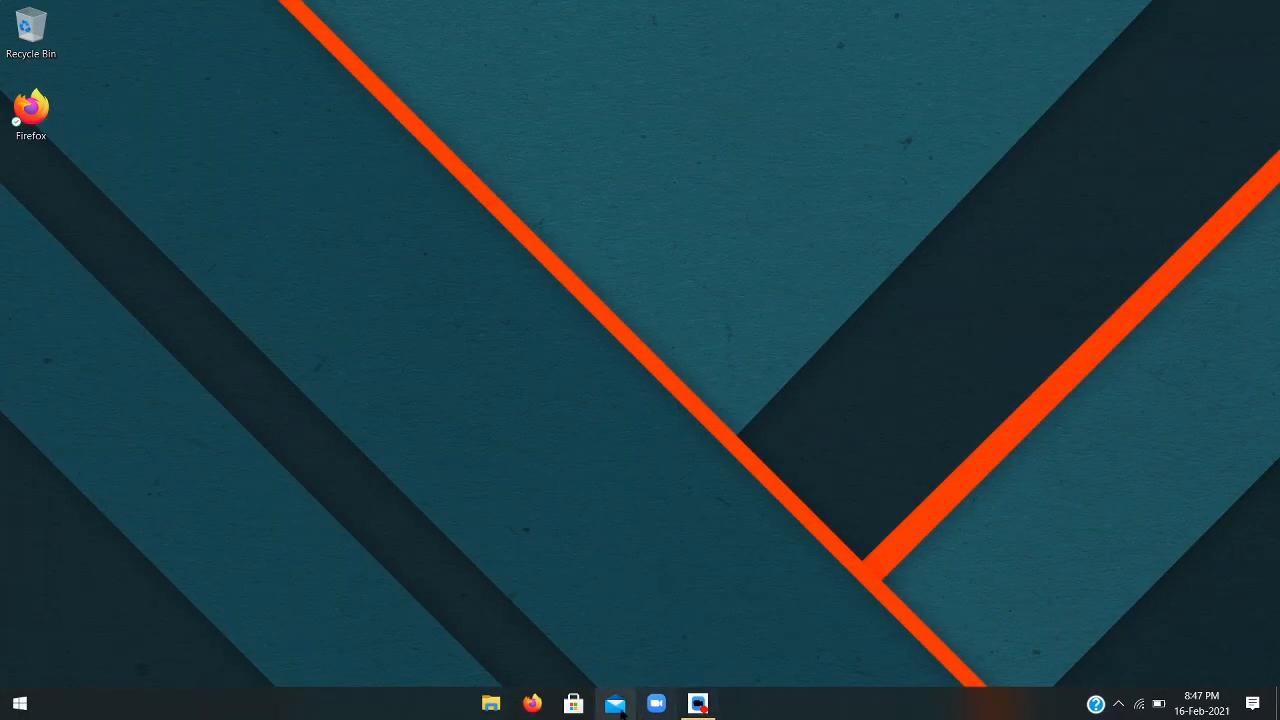
Search the Start menu for "fir" and open the file location of the Firefox app.
left_click(491, 704)
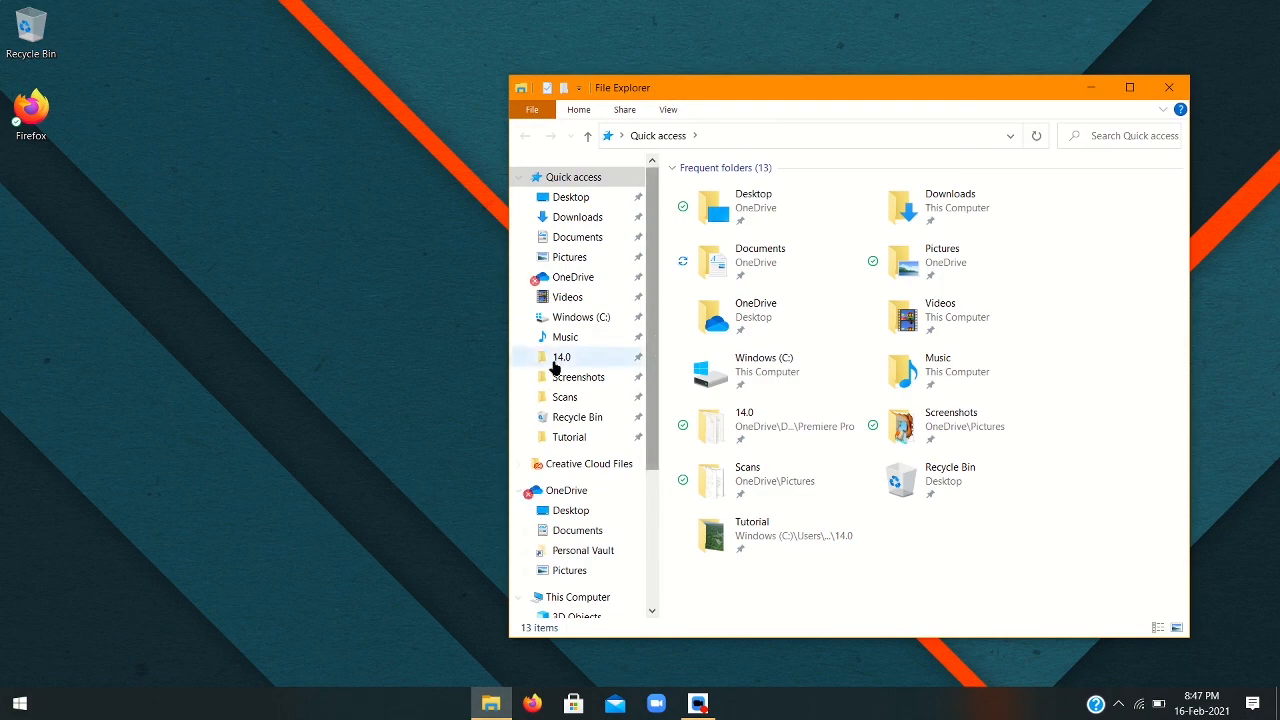
left_click(1162, 88)
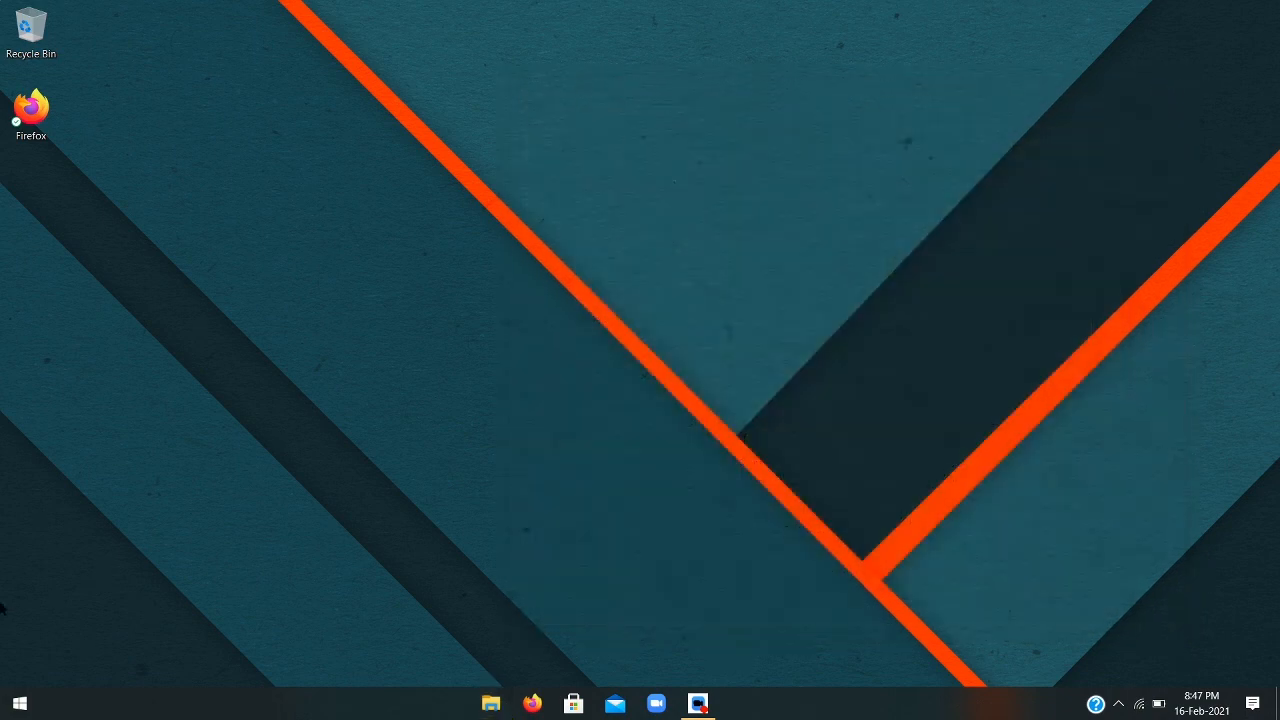
left_click(20, 704)
type("fir")
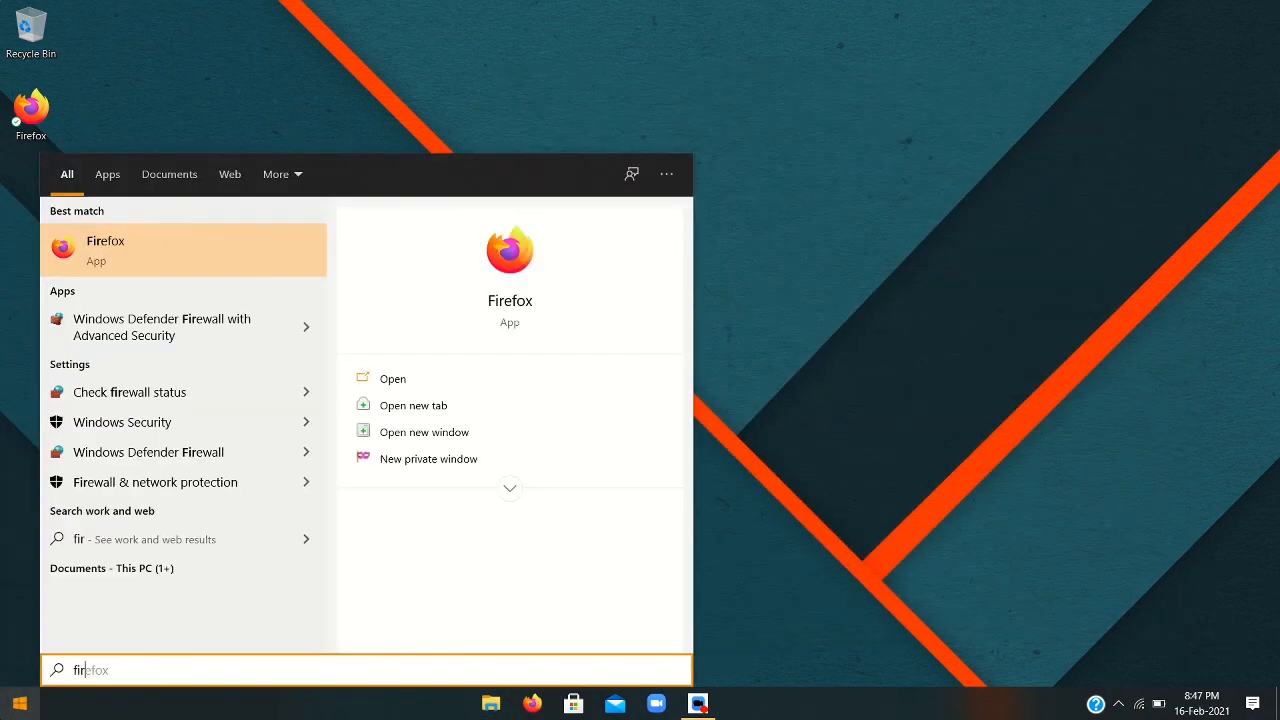
left_click(511, 488)
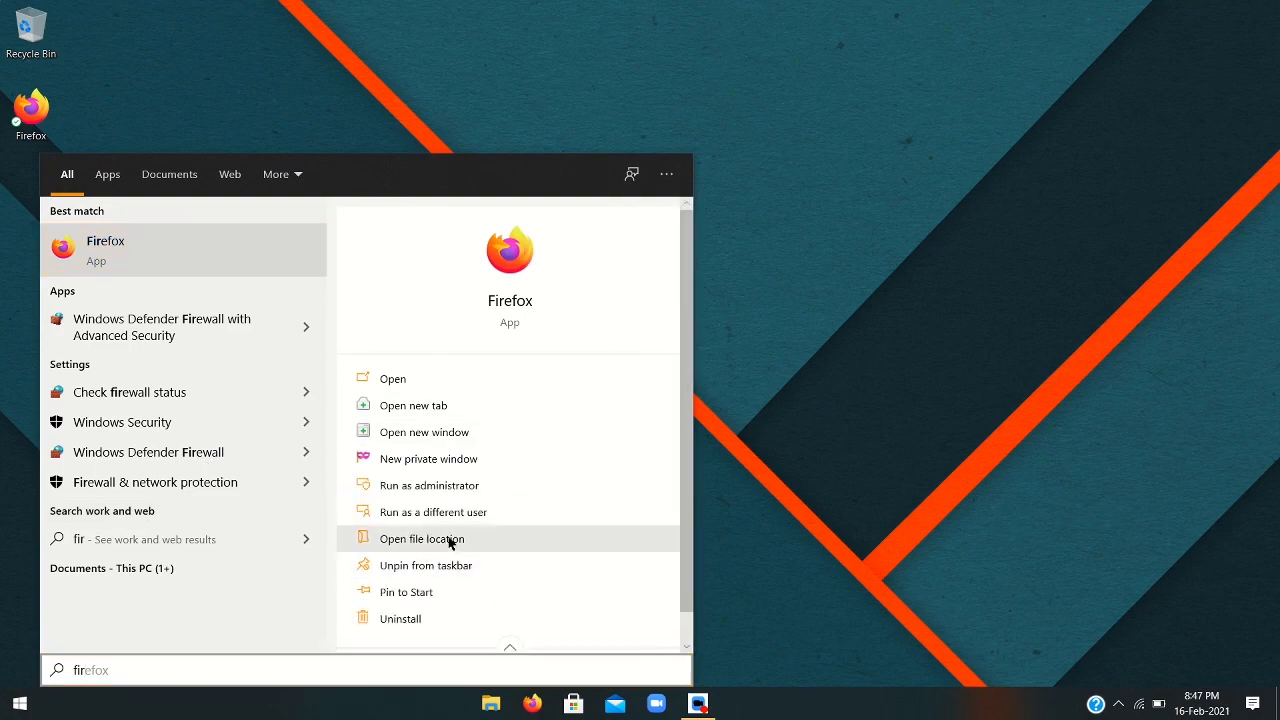
left_click(449, 541)
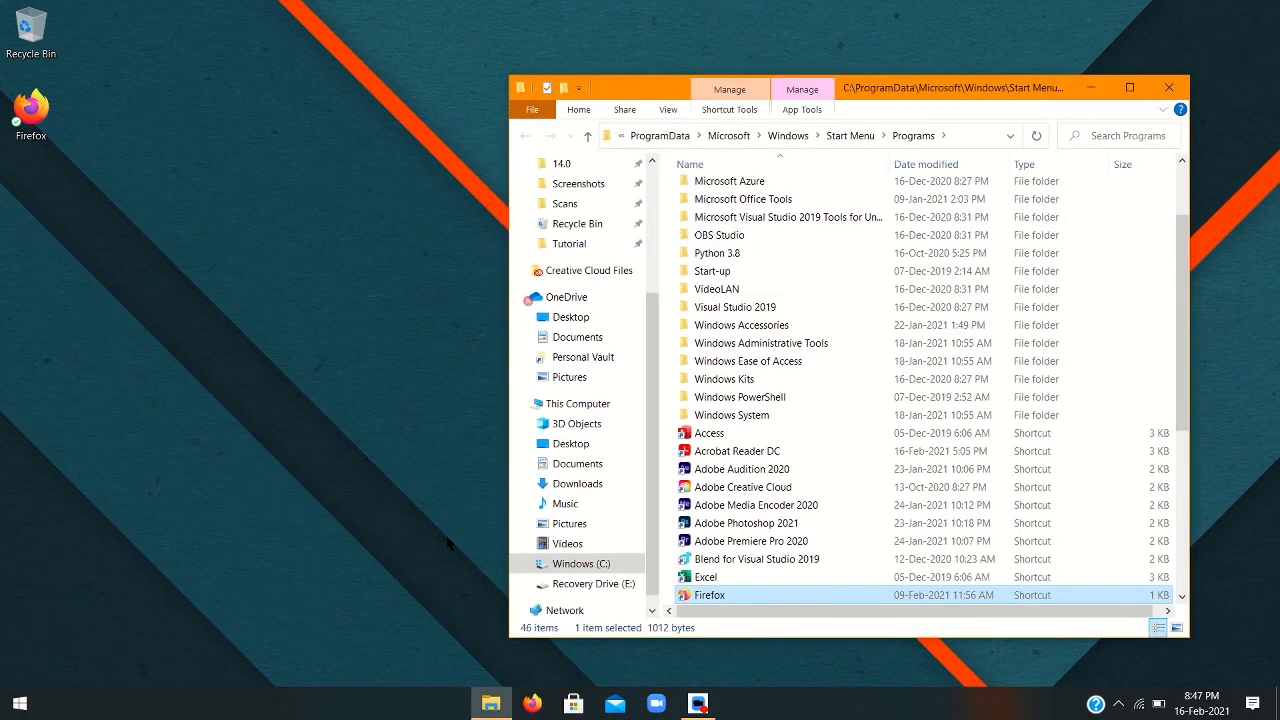
Open the properties of the Firefox shortcut and bring up its icon selection.
right_click(727, 596)
left_click(765, 579)
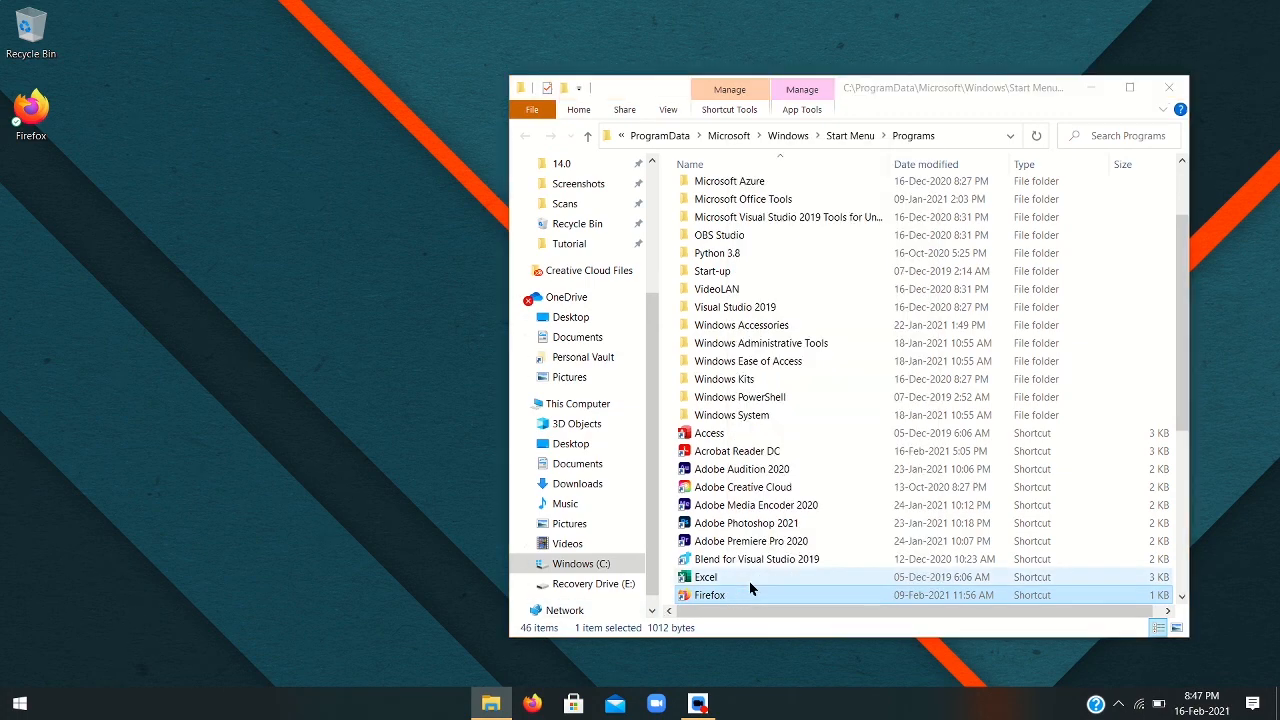
left_click(929, 532)
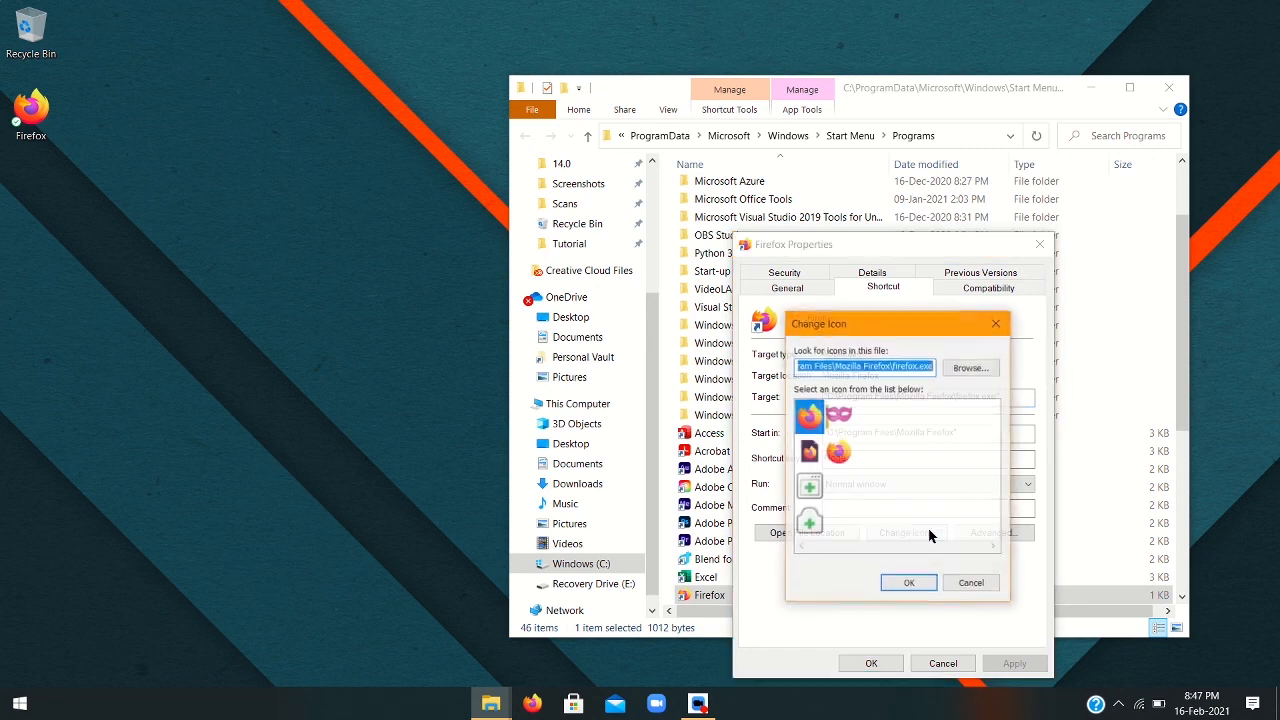
Try out the alternative icons in firefox.exe for the Firefox shortcut, and return to the standard Firefox logo.
left_click(842, 420)
left_click(836, 452)
left_click(810, 452)
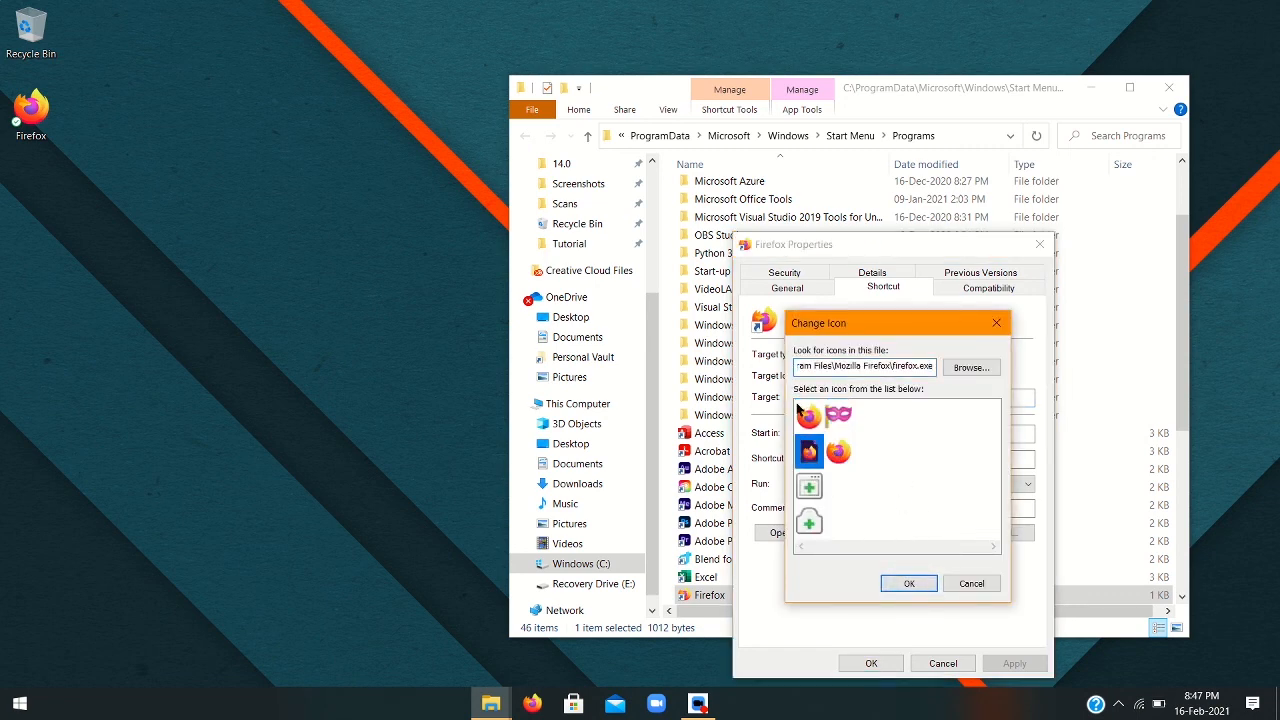
left_click(806, 416)
left_click(826, 429)
left_click(841, 478)
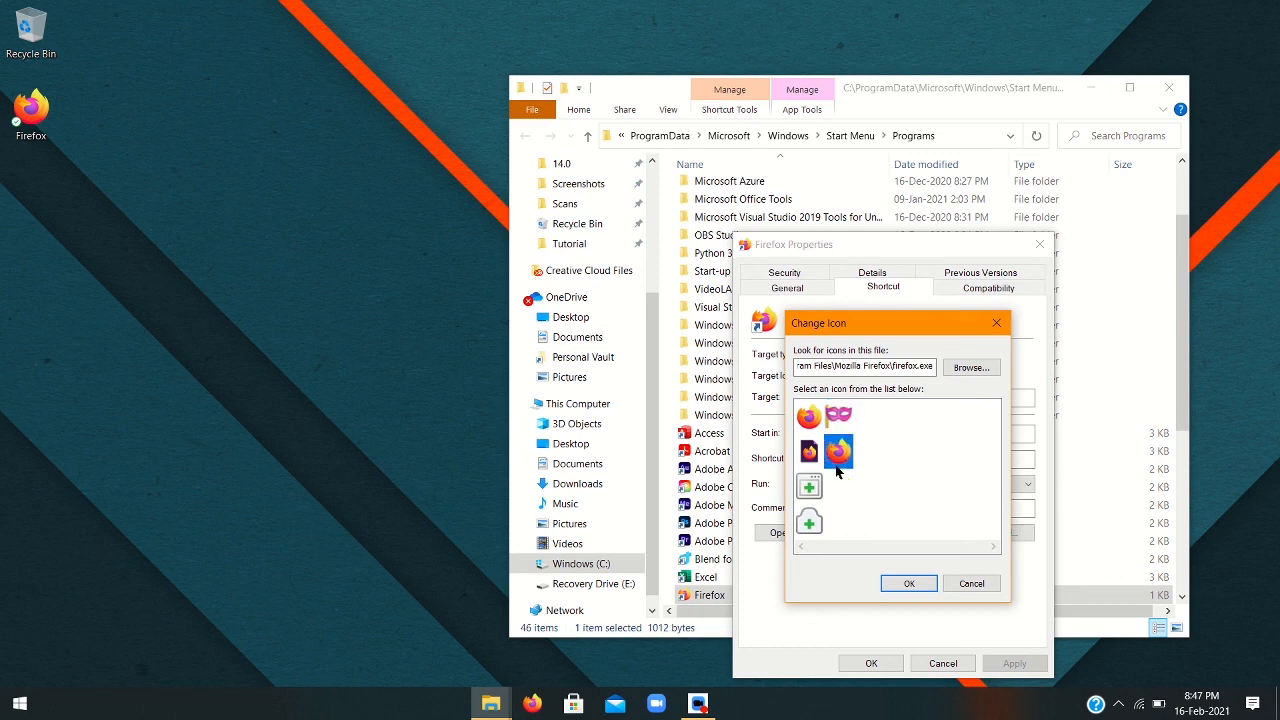
left_click(821, 479)
left_click(823, 508)
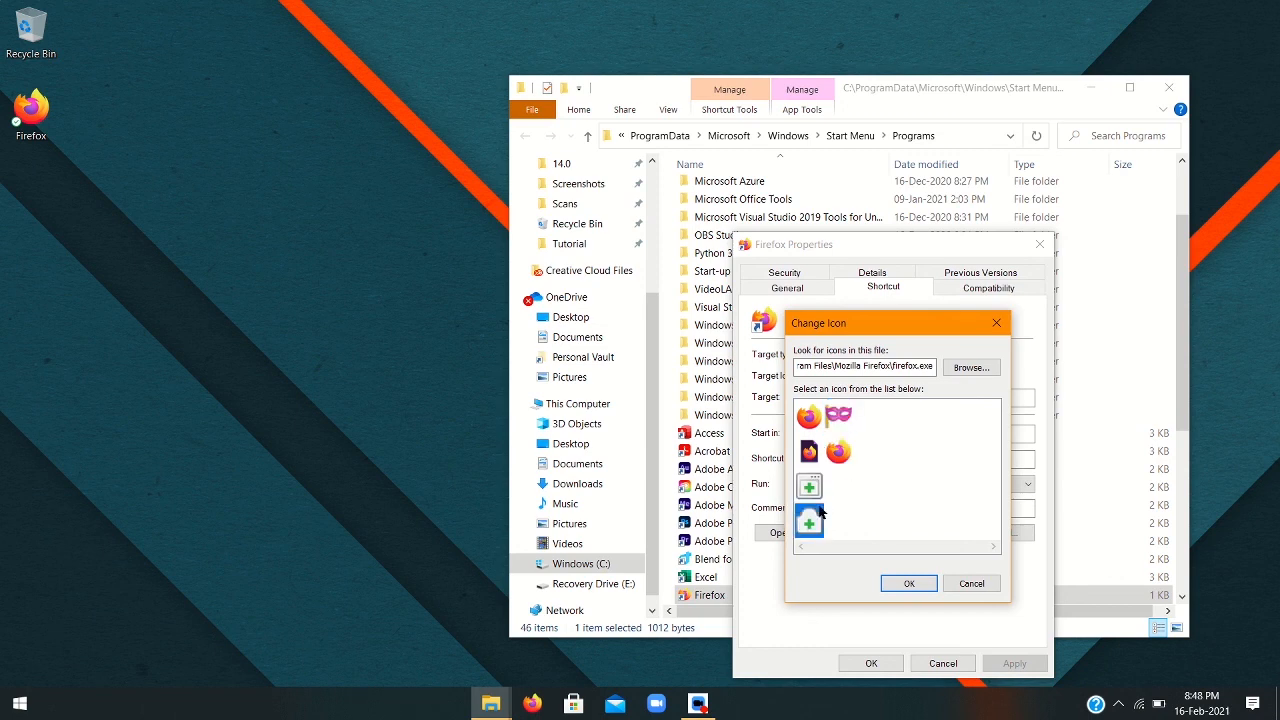
left_click(830, 453)
left_click(813, 432)
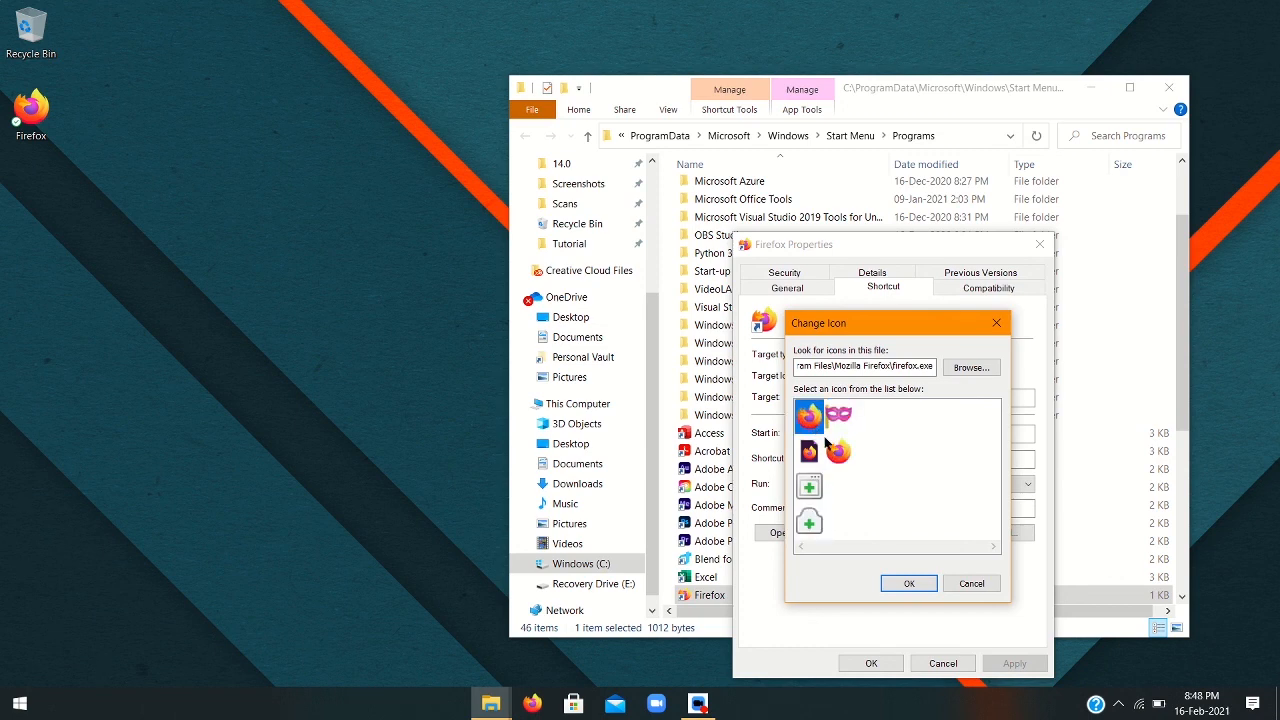
left_click(835, 456)
left_click(812, 432)
View the file chooser for a custom icon, cancel the icon change, and close the shortcut properties and its folder.
left_click(988, 367)
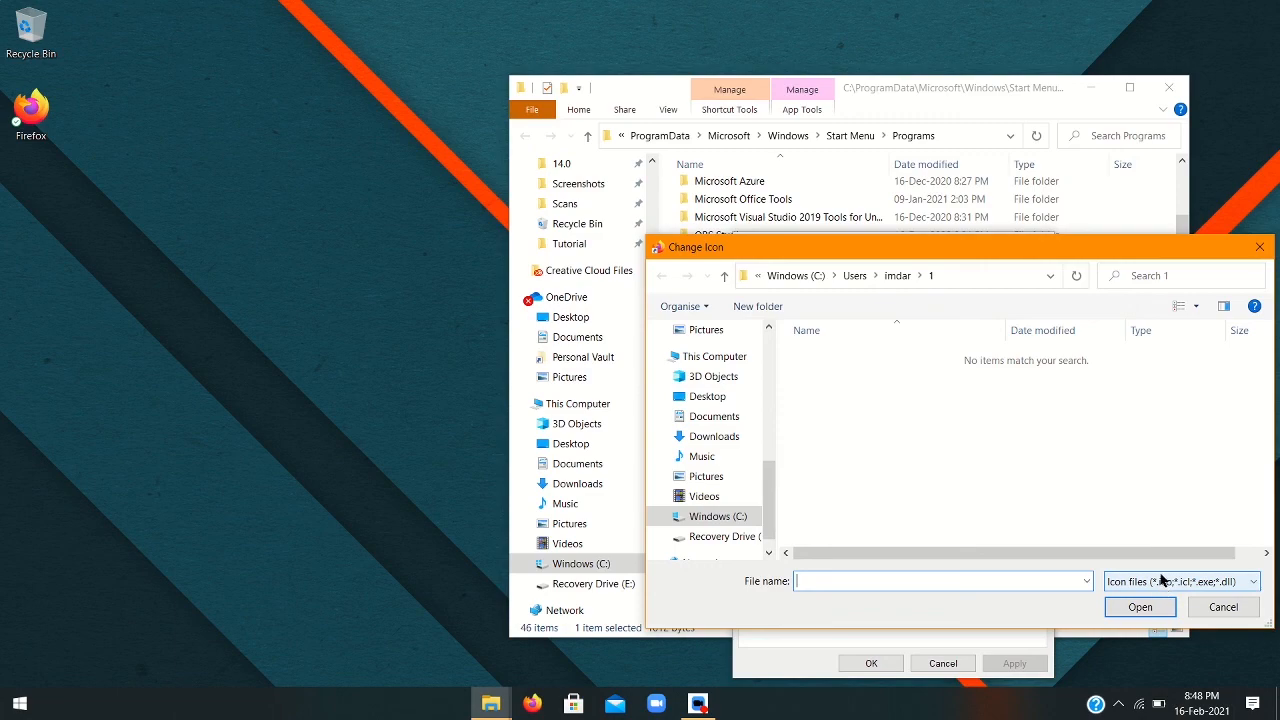
left_click(1223, 605)
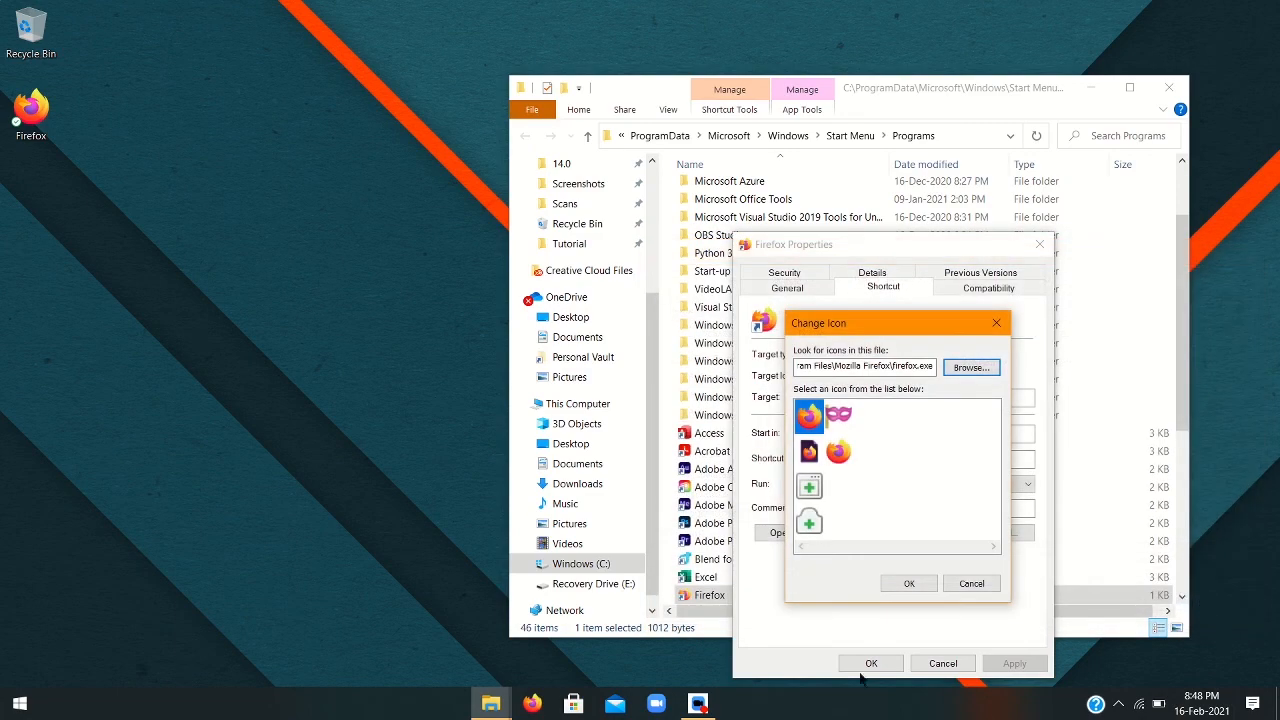
left_click(975, 588)
left_click(900, 663)
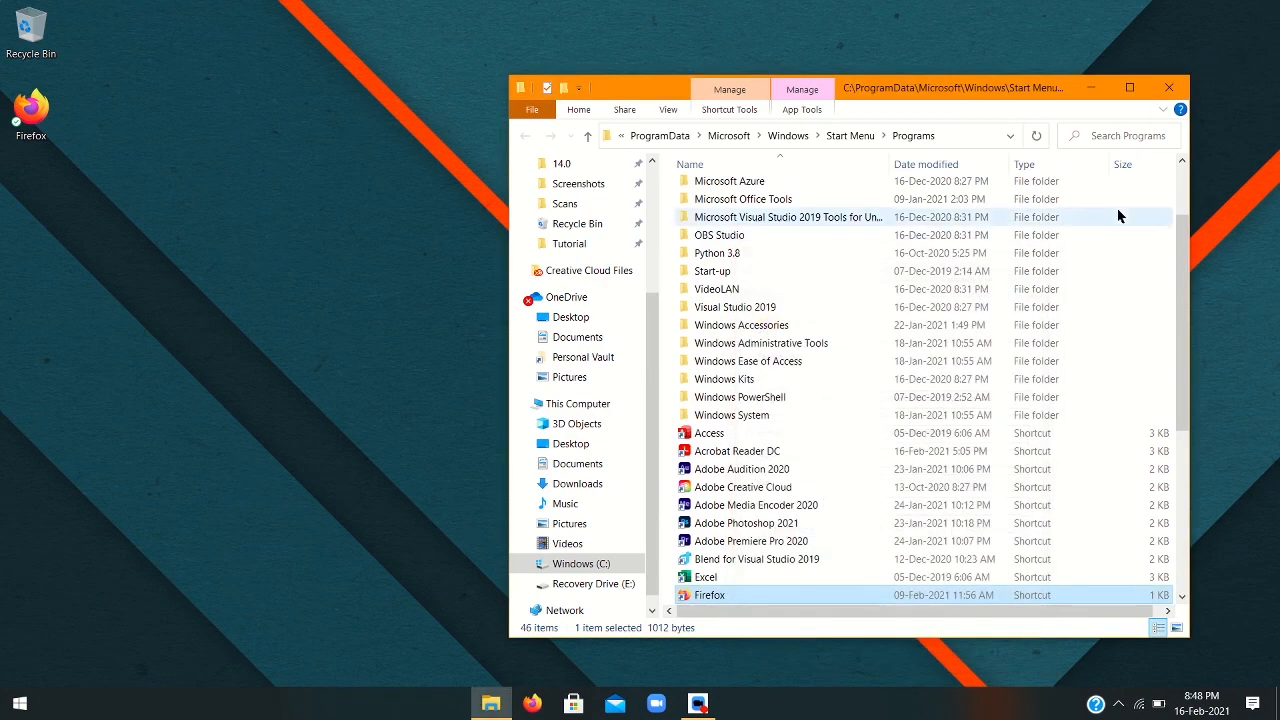
left_click(1169, 87)
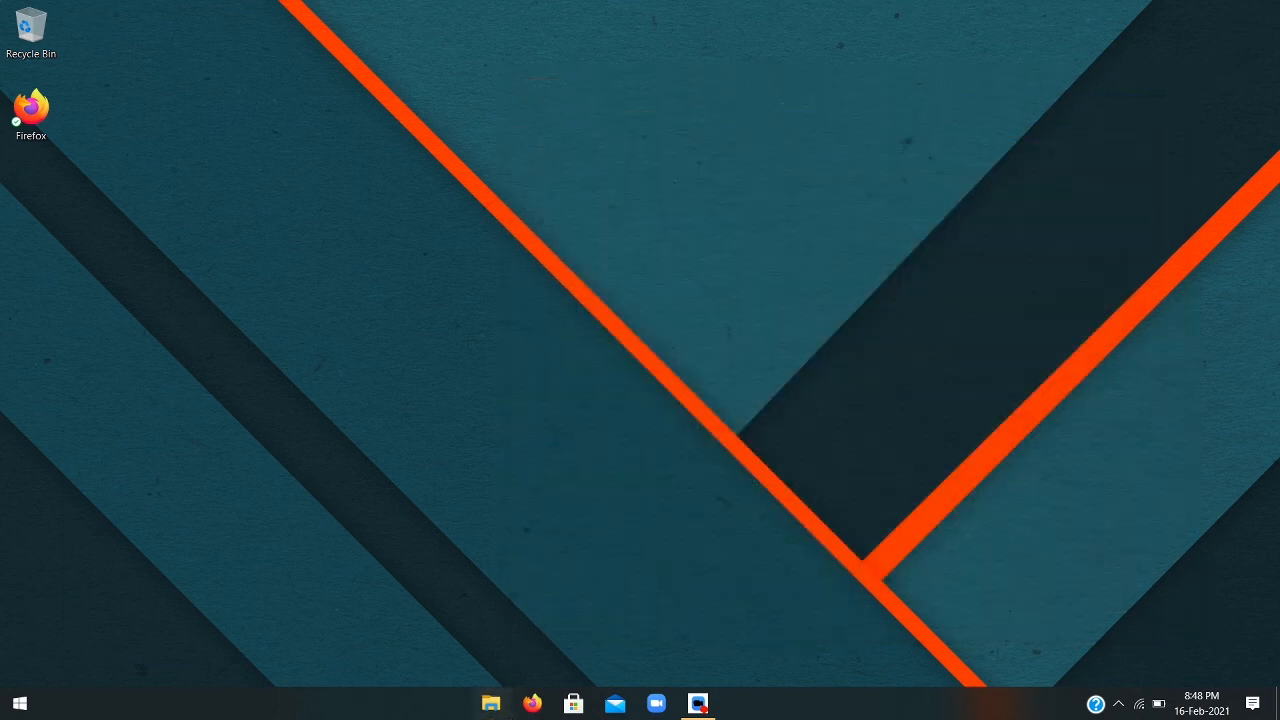